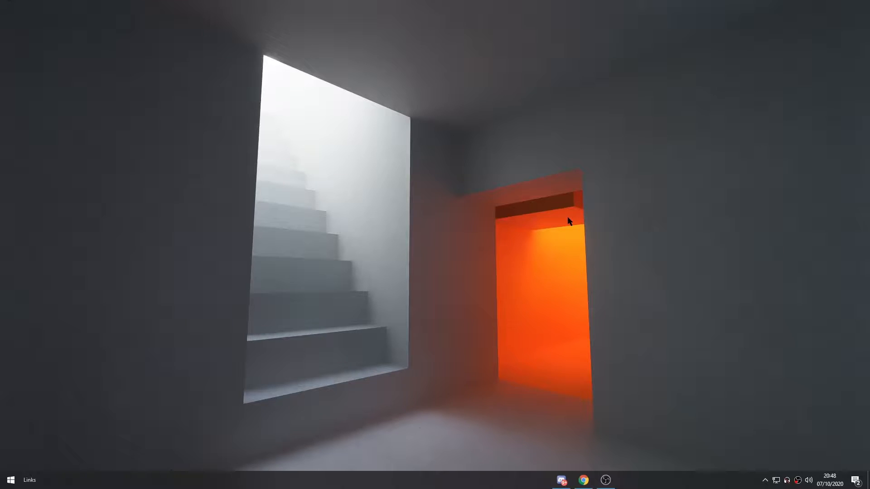
Launch Blender Octane Edition and OctaneServer Prime
{"action": "left_click", "coordinate": [10, 480]}
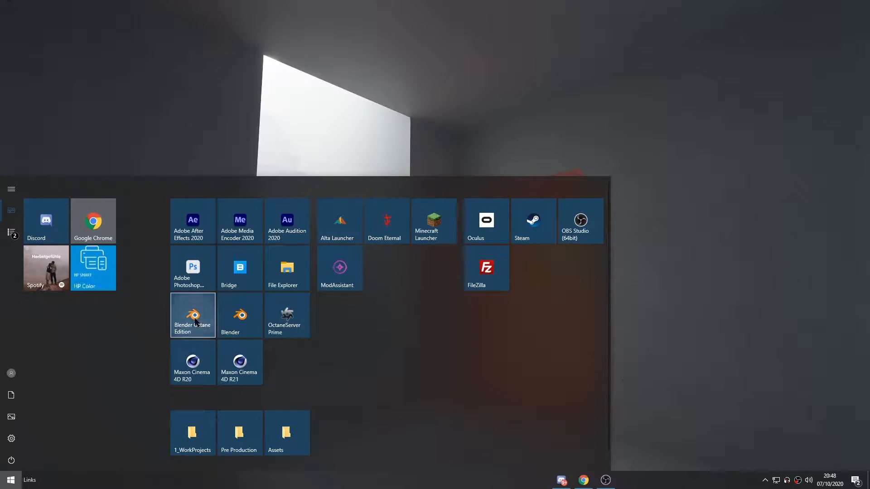
{"action": "left_click", "coordinate": [25, 475]}
{"action": "left_click", "coordinate": [11, 480]}
{"action": "left_click", "coordinate": [290, 328]}
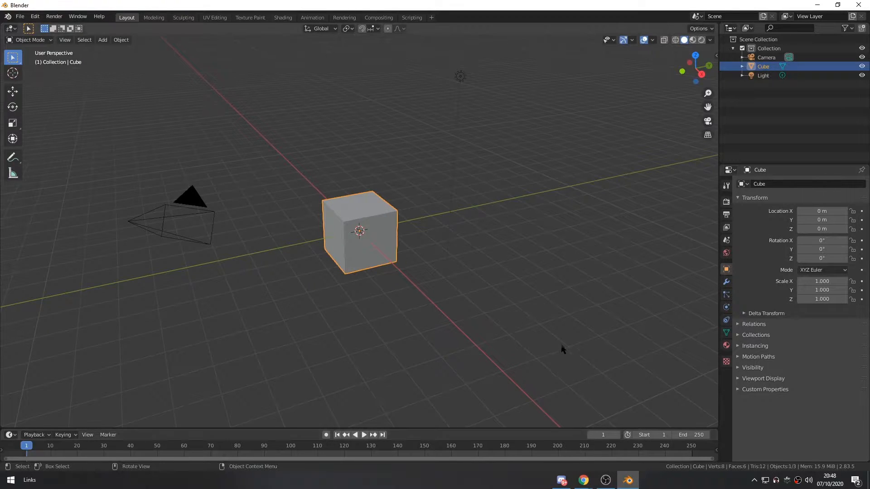
Switch to Chrome, look through the artwork posts on the open Instagram profile, and close the browser window
{"action": "mouse_move", "coordinate": [584, 480]}
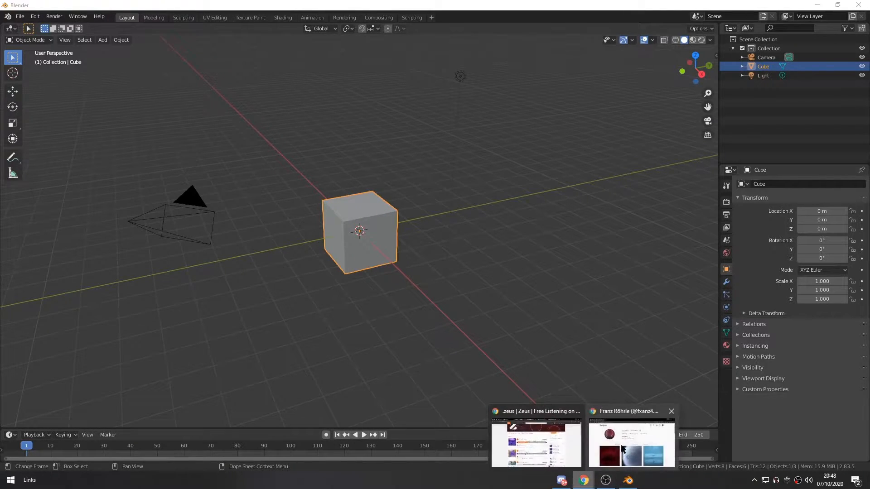
{"action": "left_click", "coordinate": [533, 446]}
{"action": "left_click_drag", "start_coordinate": [453, 48], "coordinate": [472, 47]}
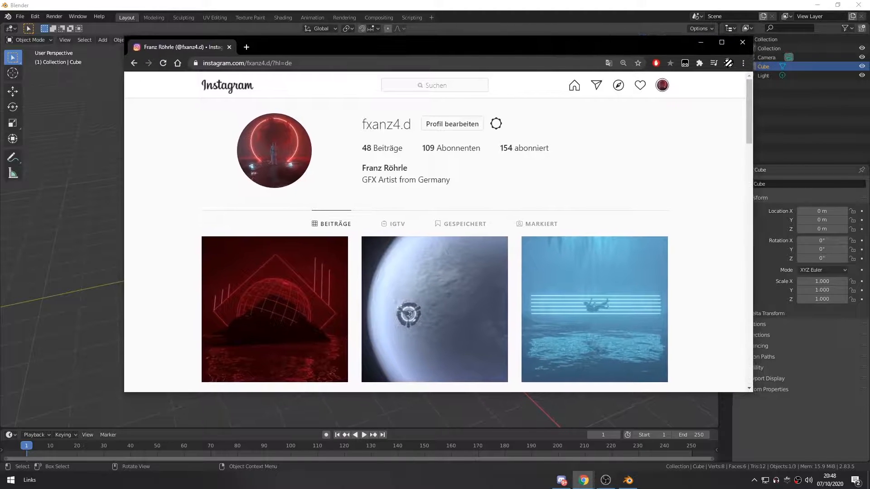
{"action": "left_click_drag", "start_coordinate": [535, 53], "coordinate": [524, 46]}
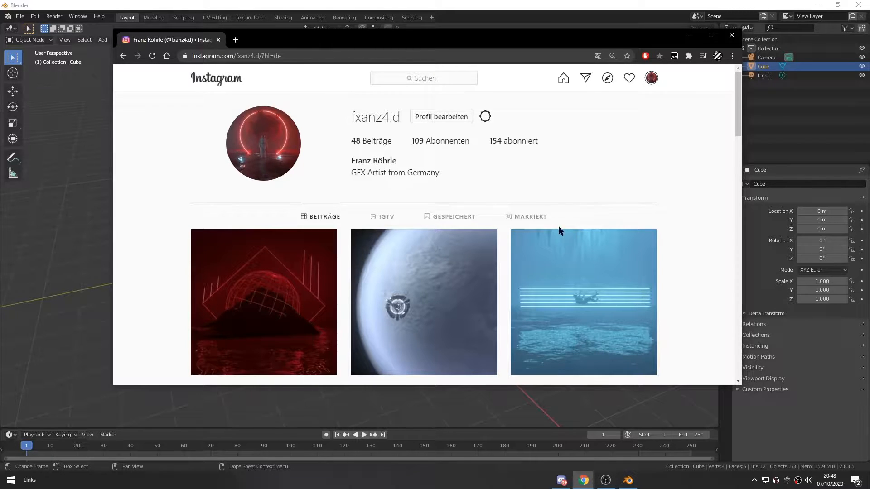
{"action": "scroll", "coordinate": [564, 272], "scroll_direction": "down", "scroll_amount": 10}
{"action": "scroll", "coordinate": [583, 262], "scroll_direction": "down", "scroll_amount": 15}
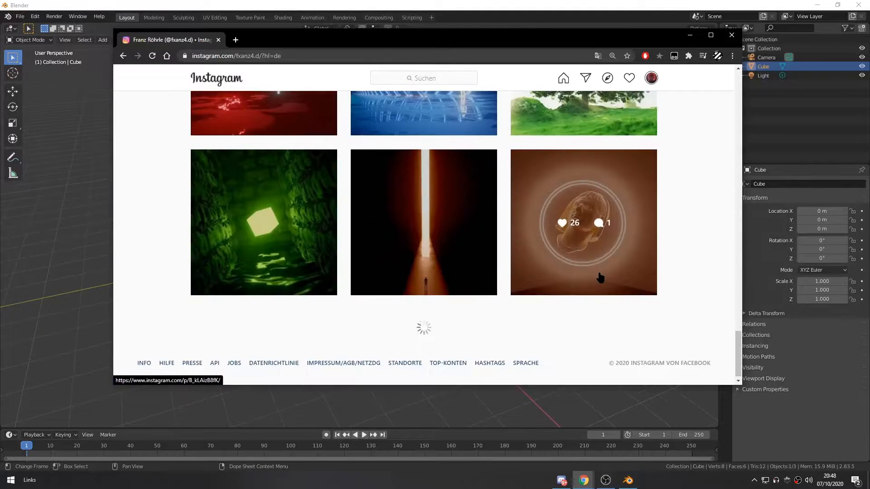
{"action": "scroll", "coordinate": [600, 278], "scroll_direction": "down", "scroll_amount": 10}
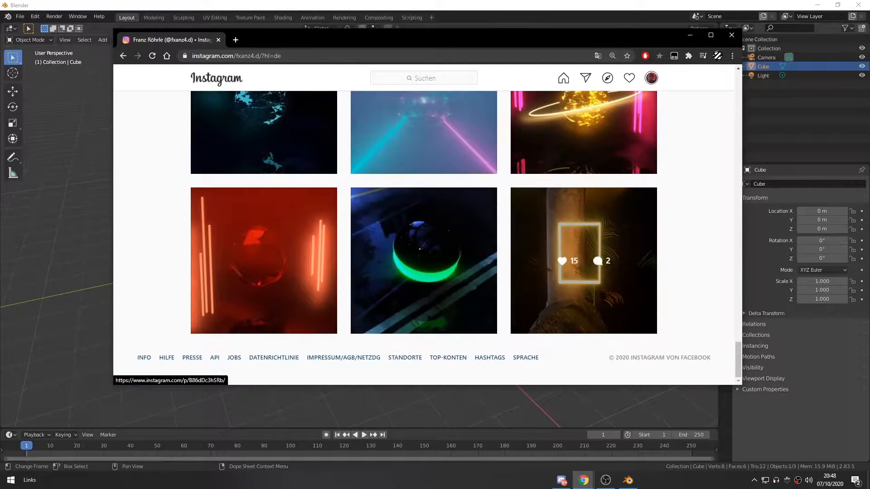
{"action": "scroll", "coordinate": [584, 272], "scroll_direction": "down", "scroll_amount": 15}
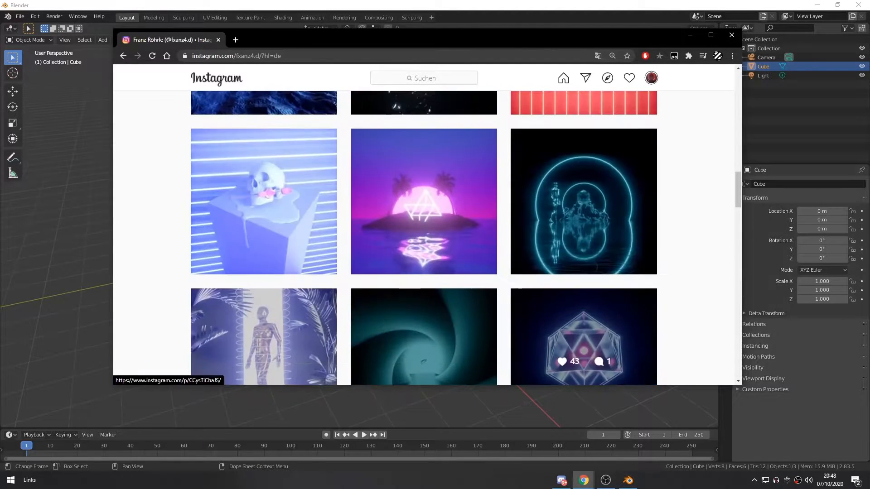
{"action": "scroll", "coordinate": [536, 306], "scroll_direction": "up", "scroll_amount": 10}
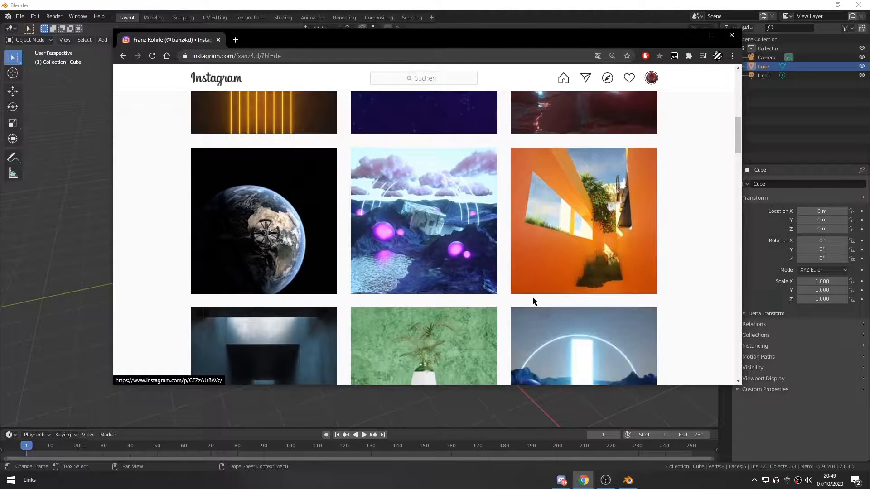
{"action": "scroll", "coordinate": [526, 290], "scroll_direction": "up", "scroll_amount": 10}
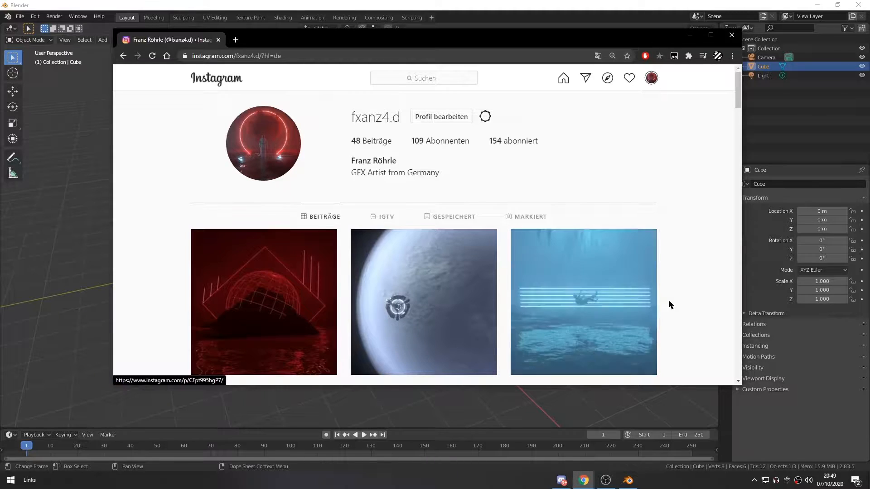
{"action": "left_click", "coordinate": [739, 103]}
{"action": "mouse_move", "coordinate": [626, 38]}
{"action": "left_mouse_down"}
{"action": "mouse_move", "coordinate": [615, 37]}
{"action": "mouse_move", "coordinate": [634, 49]}
{"action": "left_mouse_up"}
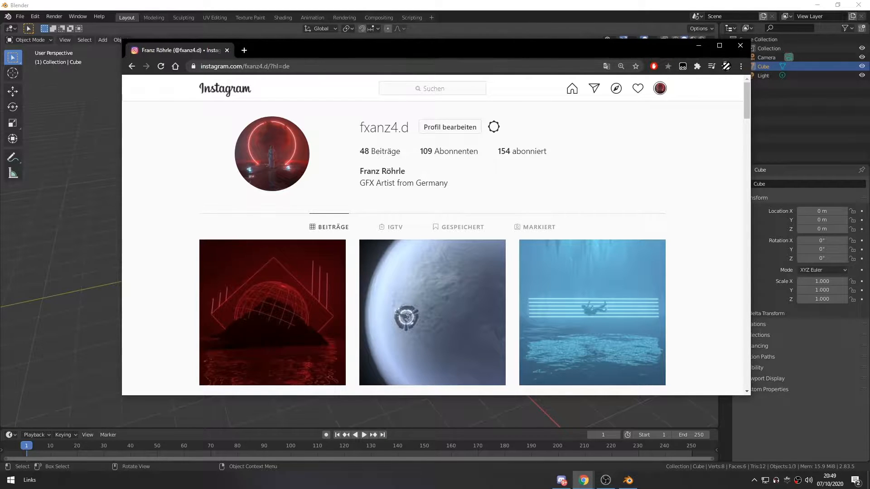
{"action": "left_click_drag", "start_coordinate": [410, 48], "coordinate": [400, 51]}
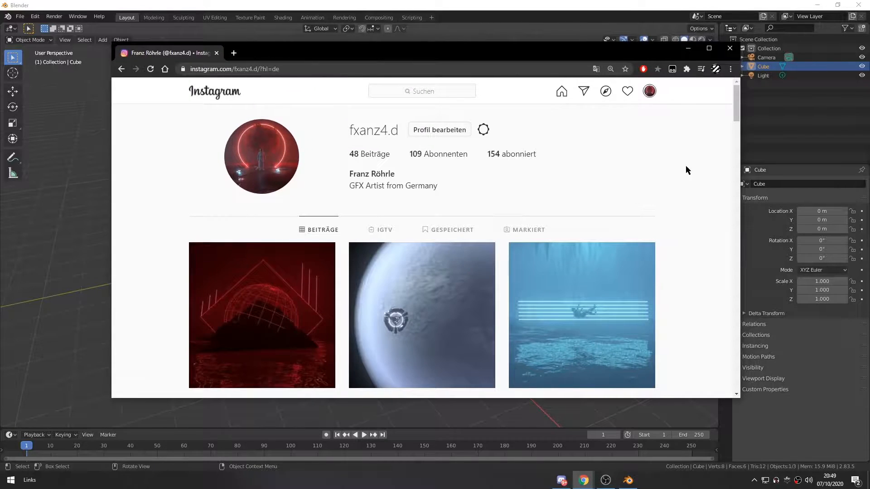
{"action": "mouse_move", "coordinate": [498, 50]}
{"action": "left_mouse_down"}
{"action": "mouse_move", "coordinate": [484, 49]}
{"action": "mouse_move", "coordinate": [494, 62]}
{"action": "left_mouse_up"}
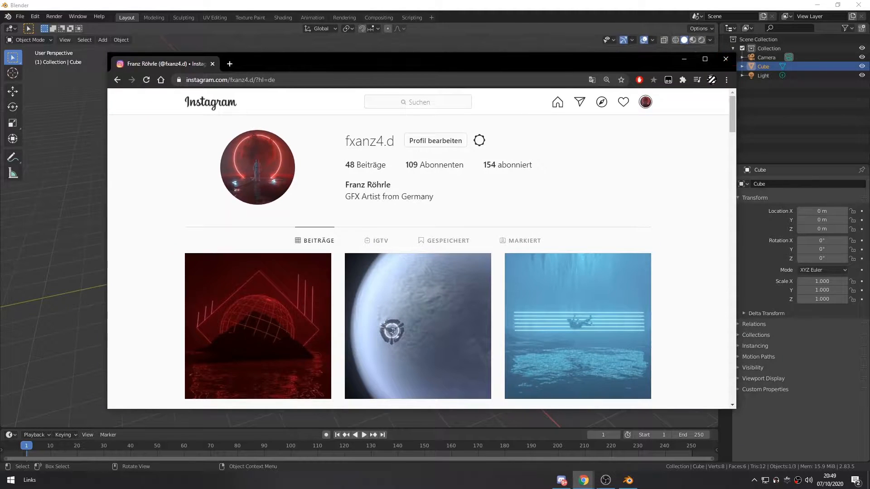
{"action": "left_click", "coordinate": [726, 60]}
Return to Blender, check the OctaneRender activation status of the running Octane server, and dismiss it
{"action": "left_click", "coordinate": [753, 132]}
{"action": "middle_click_drag", "start_coordinate": [478, 240], "coordinate": [376, 235]}
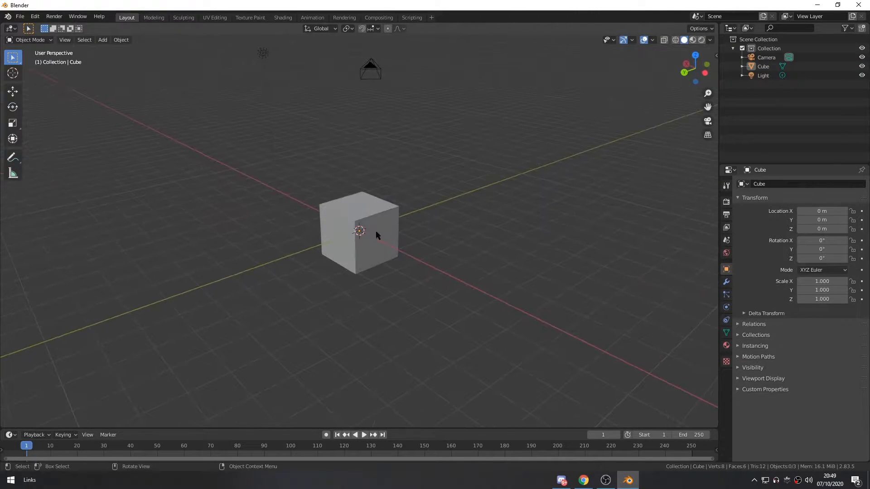
{"action": "left_click", "coordinate": [787, 482]}
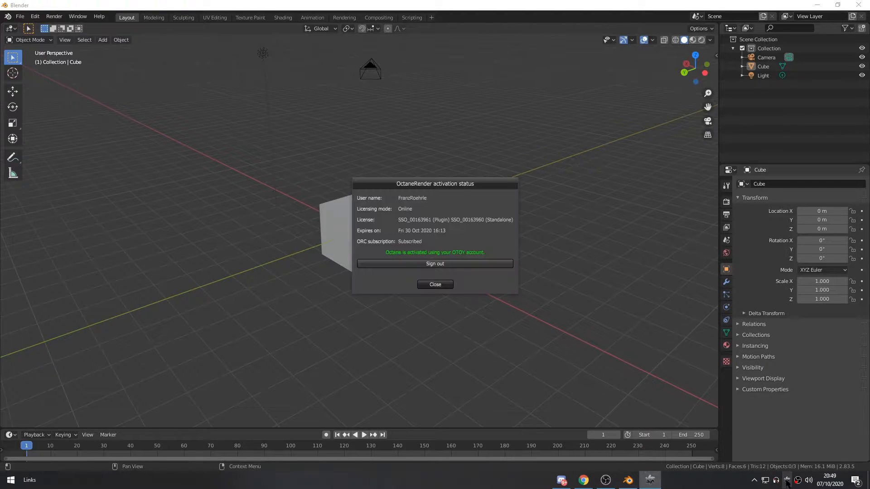
{"action": "left_click", "coordinate": [435, 285]}
Set the scene's render engine to Octane
{"action": "left_click", "coordinate": [726, 201]}
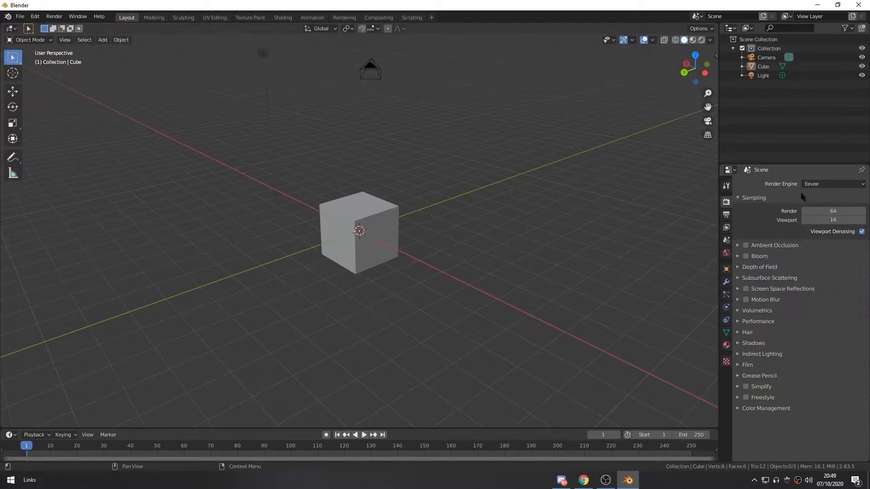
{"action": "left_click", "coordinate": [820, 184]}
{"action": "left_click", "coordinate": [819, 227]}
Delete the default cube from the scene
{"action": "middle_click_drag", "start_coordinate": [538, 235], "coordinate": [435, 241]}
{"action": "left_click", "coordinate": [371, 216]}
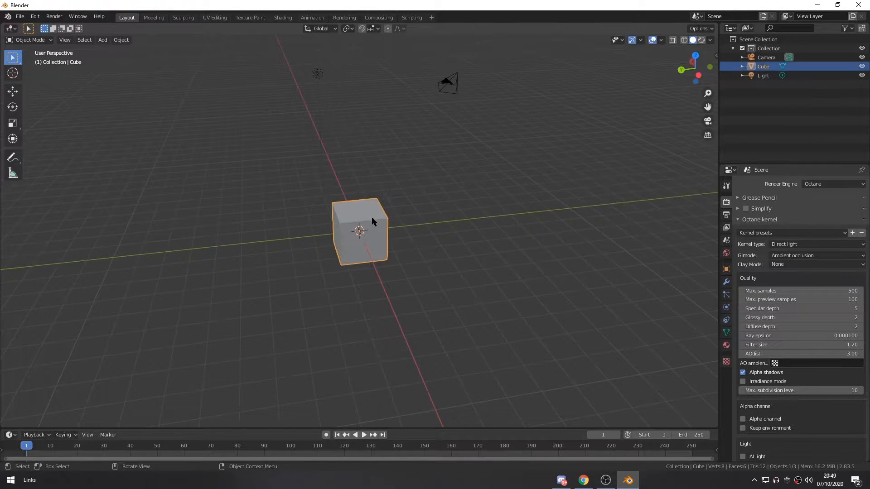
{"action": "key", "text": "Delete"}
{"action": "middle_click_drag", "start_coordinate": [371, 216], "coordinate": [361, 235]}
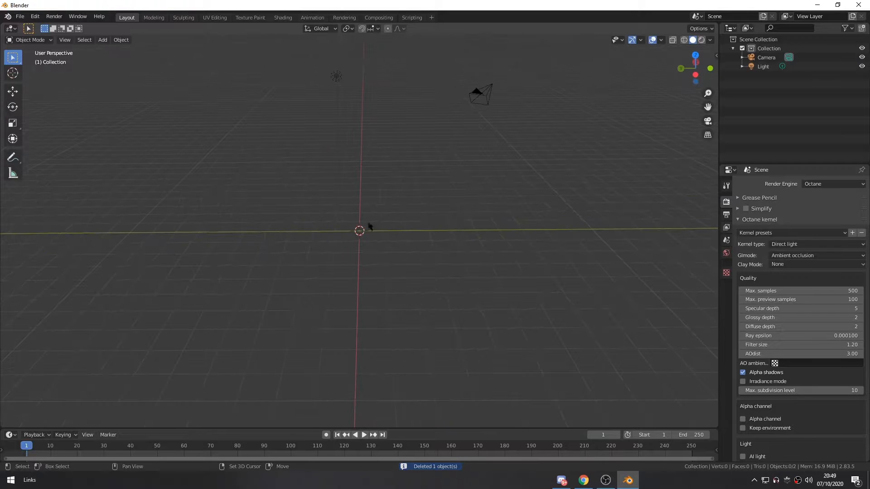
Add a plane at the origin and scale it up by a factor of 5
{"action": "key", "text": "shift+a"}
{"action": "mouse_move", "coordinate": [321, 228]}
{"action": "left_click", "coordinate": [358, 229]}
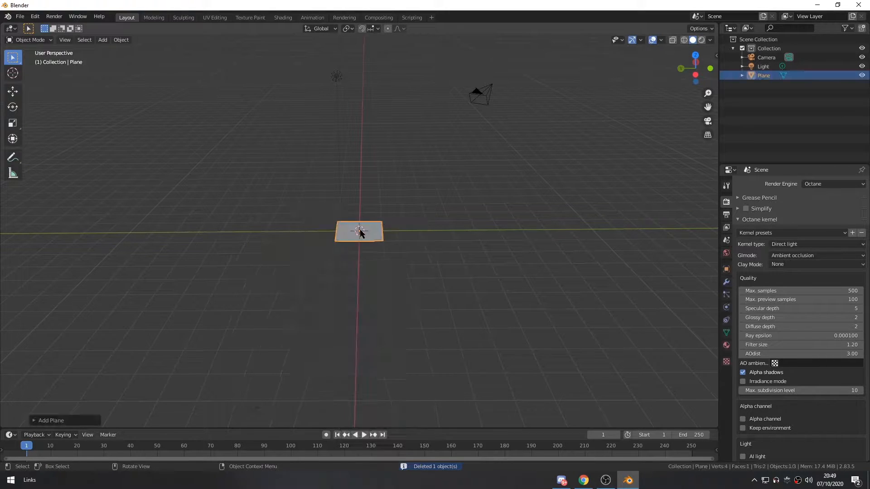
{"action": "middle_click_drag", "start_coordinate": [365, 259], "coordinate": [390, 249]}
{"action": "type", "text": "s5"}
{"action": "key", "text": "Return"}
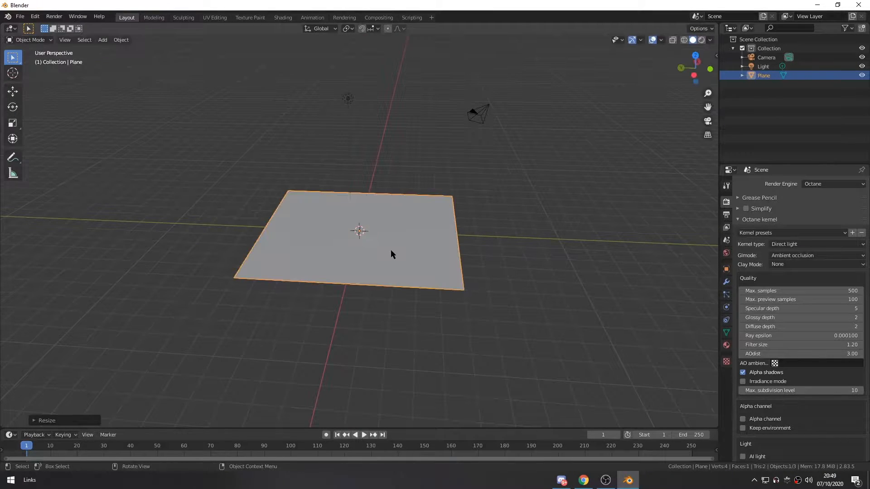
Delete the default light from the scene
{"action": "middle_click_drag", "start_coordinate": [435, 186], "coordinate": [409, 174]}
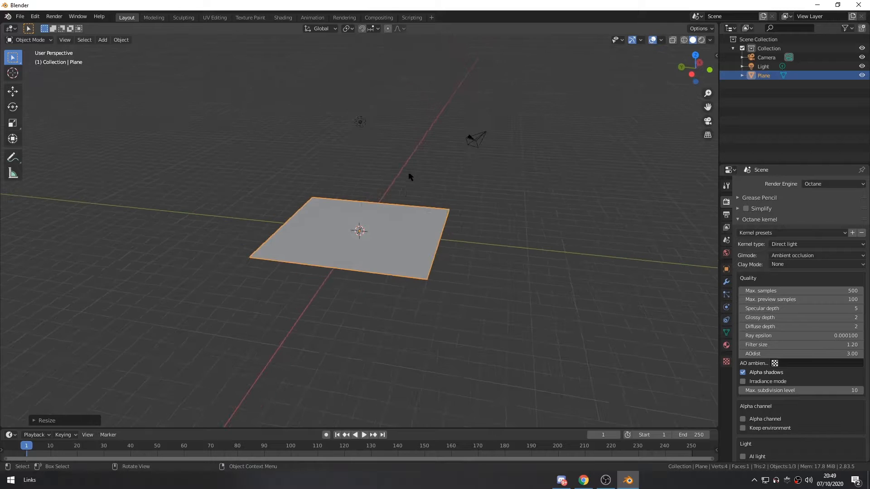
{"action": "left_click", "coordinate": [359, 122]}
{"action": "key", "text": "Delete"}
{"action": "middle_click_drag", "start_coordinate": [360, 169], "coordinate": [376, 168]}
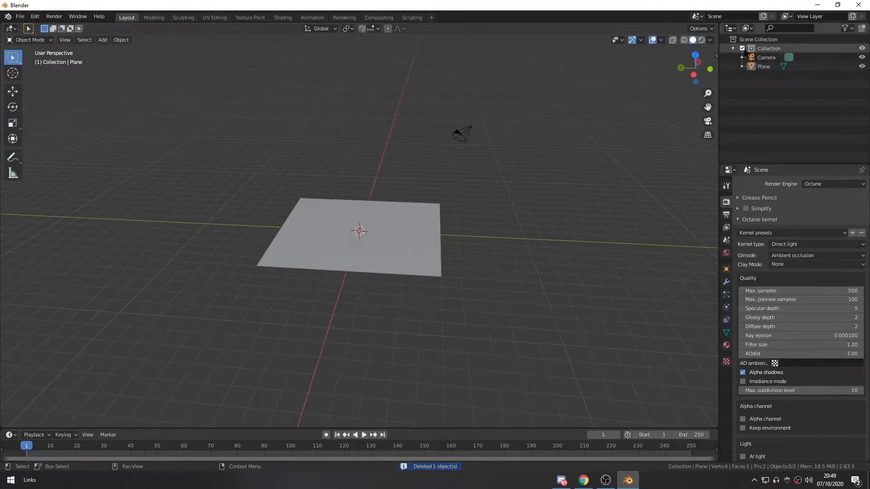
Split the 3D viewport in two, make the new area a Shader Editor, and hide its sidebar
{"action": "left_click_drag", "start_coordinate": [714, 23], "coordinate": [413, 54]}
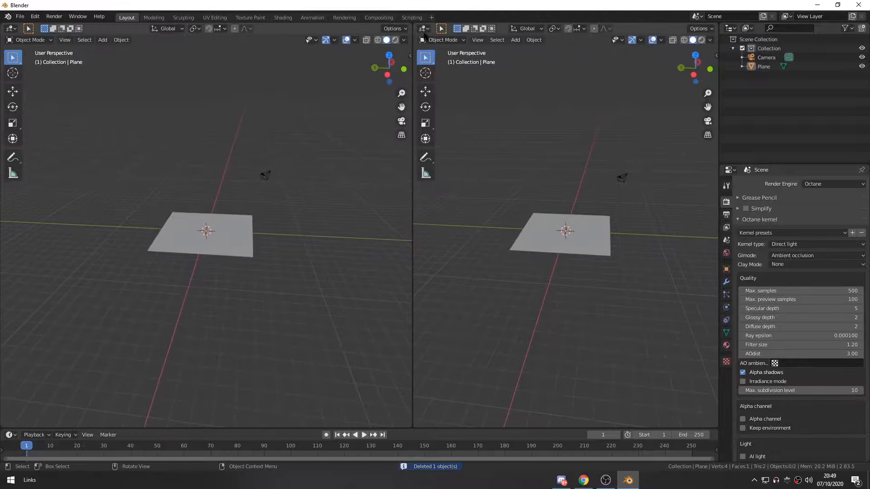
{"action": "left_click", "coordinate": [423, 28]}
{"action": "left_click", "coordinate": [453, 102]}
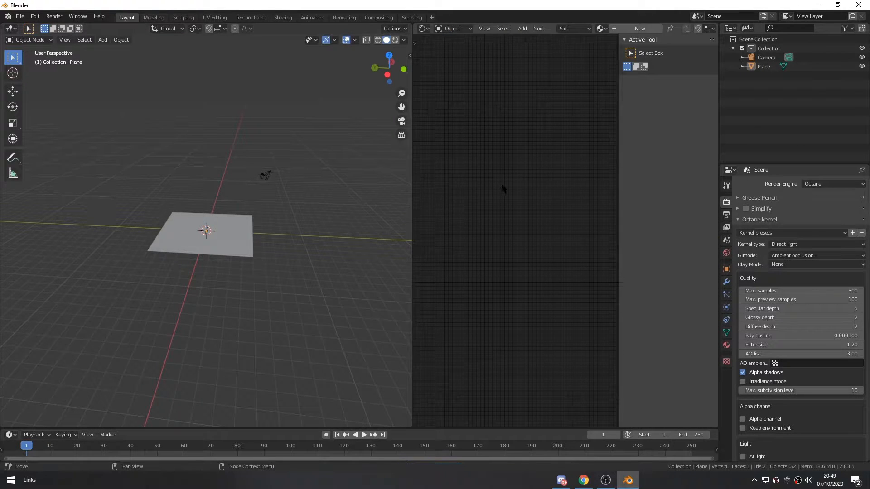
{"action": "key", "text": "n"}
Create a new material for the plane and name it Mountain
{"action": "left_click", "coordinate": [640, 28]}
{"action": "left_click", "coordinate": [665, 30]}
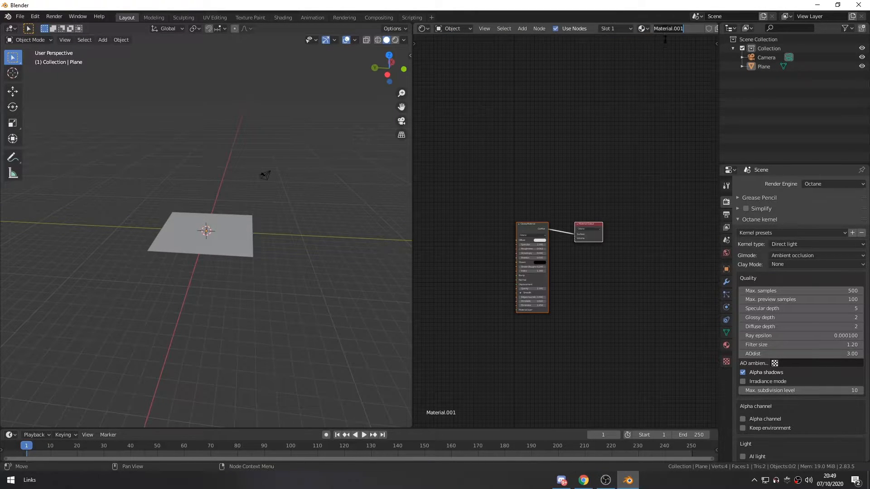
{"action": "type", "text": "Mountain"}
{"action": "key", "text": "Return"}
Reposition the Glossy Material node beside the Material Output node in the Mountain material
{"action": "scroll", "coordinate": [563, 238], "scroll_direction": "up", "scroll_amount": 9}
{"action": "middle_click_drag", "start_coordinate": [515, 230], "coordinate": [540, 168]}
{"action": "left_click_drag", "start_coordinate": [521, 148], "coordinate": [554, 151]}
{"action": "left_click", "coordinate": [534, 157]}
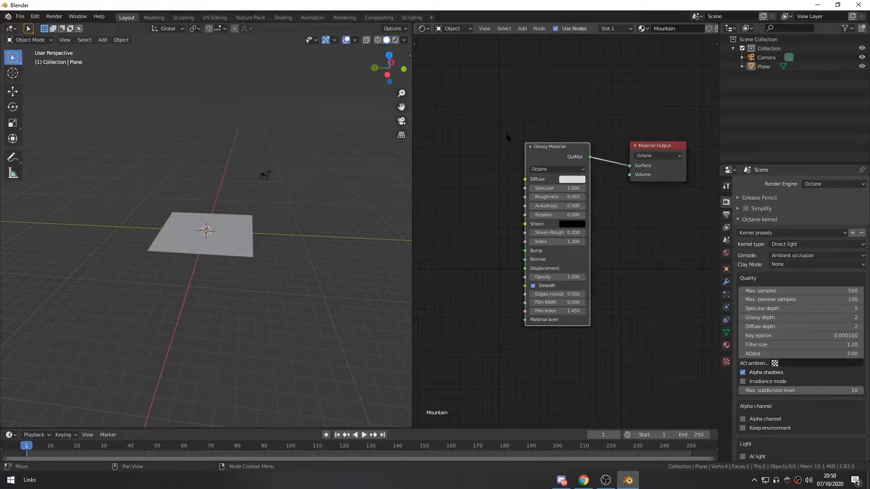
{"action": "scroll", "coordinate": [502, 305], "scroll_direction": "down", "scroll_amount": 2}
{"action": "scroll", "coordinate": [508, 272], "scroll_direction": "up", "scroll_amount": 2}
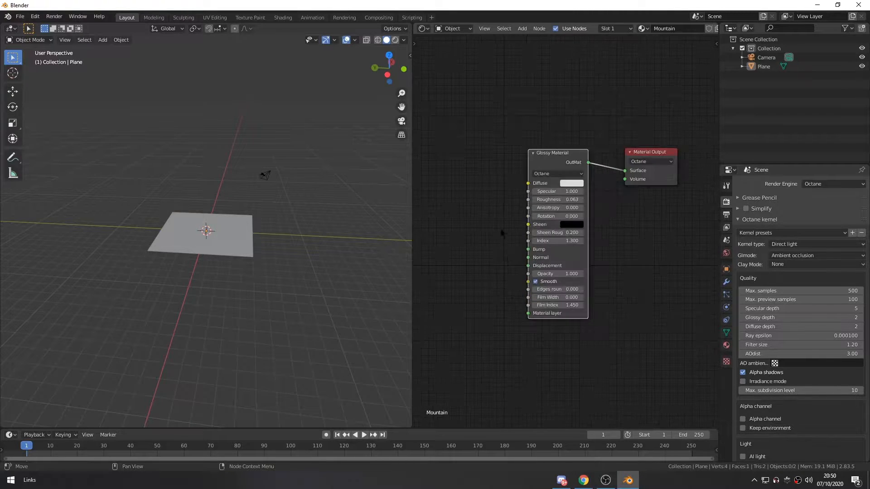
{"action": "middle_click_drag", "start_coordinate": [488, 175], "coordinate": [492, 177]}
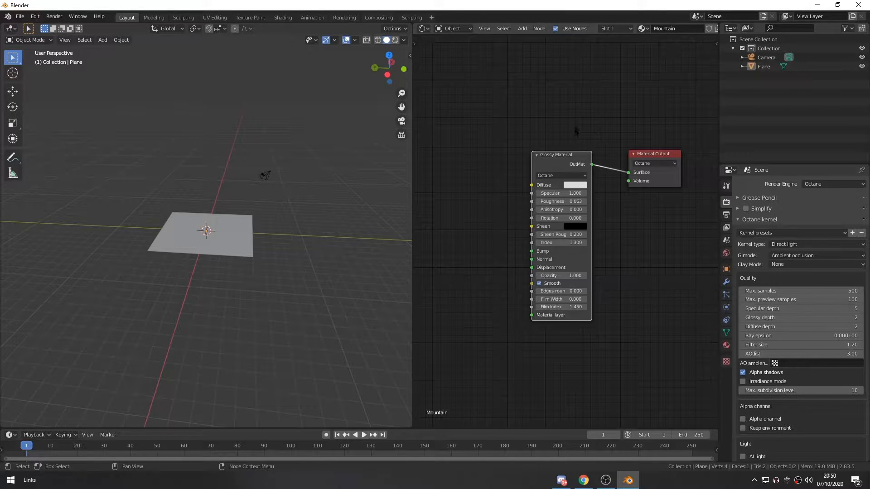
{"action": "left_click_drag", "start_coordinate": [562, 162], "coordinate": [562, 161]}
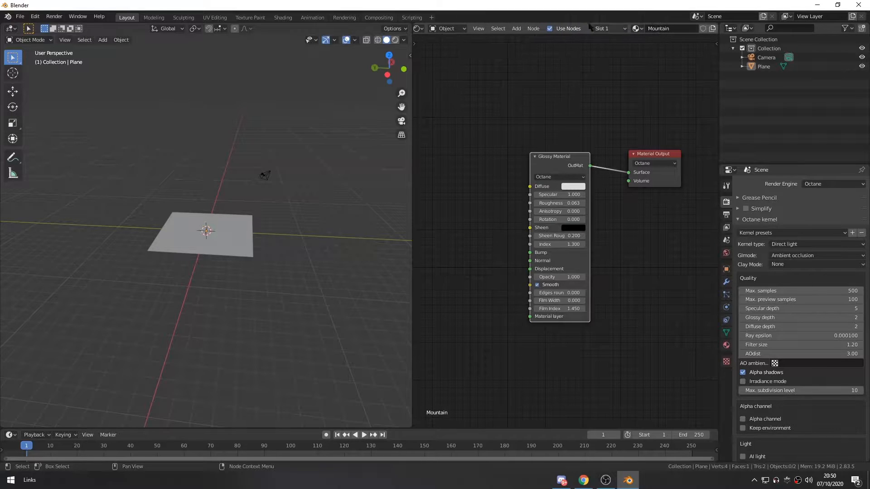
Open the add-on preferences and search for octane
{"action": "left_click", "coordinate": [35, 16]}
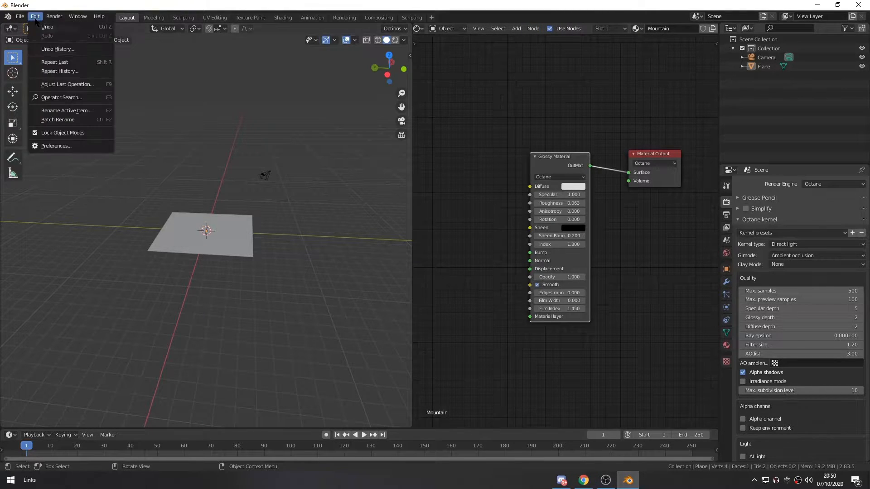
{"action": "left_click", "coordinate": [58, 146]}
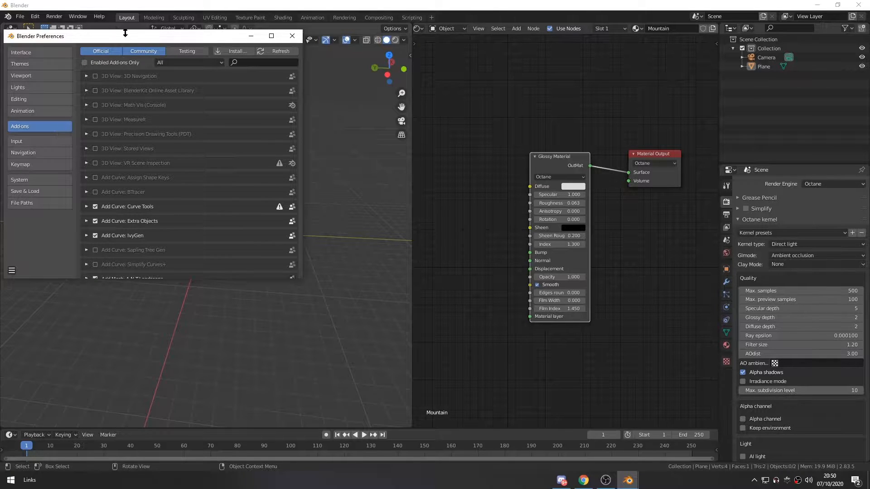
{"action": "left_click_drag", "start_coordinate": [124, 32], "coordinate": [136, 33]}
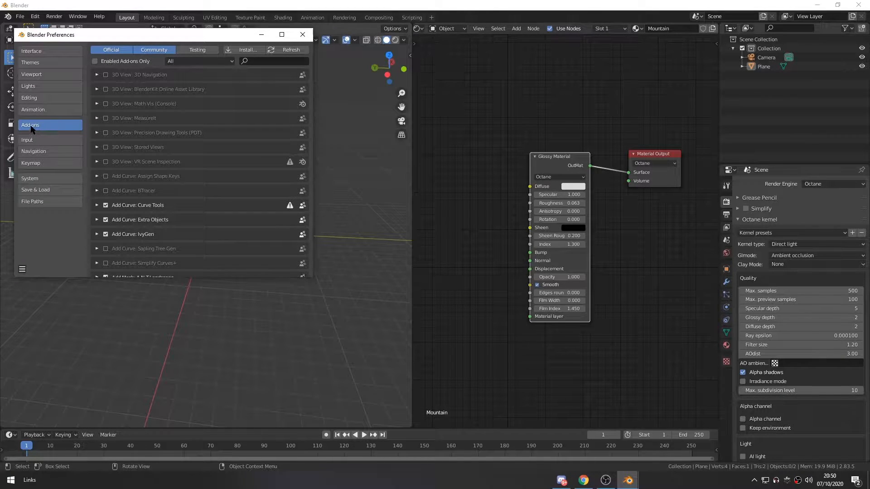
{"action": "left_click", "coordinate": [263, 61]}
{"action": "type", "text": "octane"}
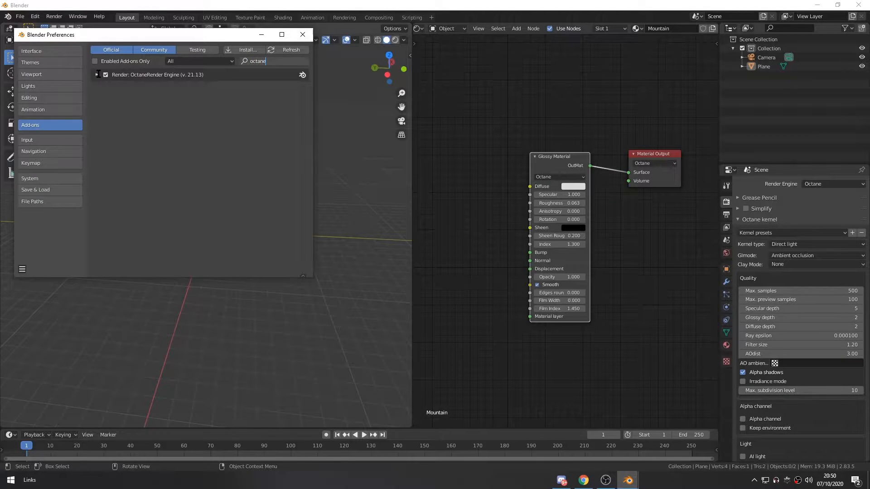
Expand the OctaneRender Engine add-on, check its Default Material Type options, and close the preferences with Glossy kept
{"action": "left_click", "coordinate": [97, 74]}
{"action": "left_click", "coordinate": [97, 75]}
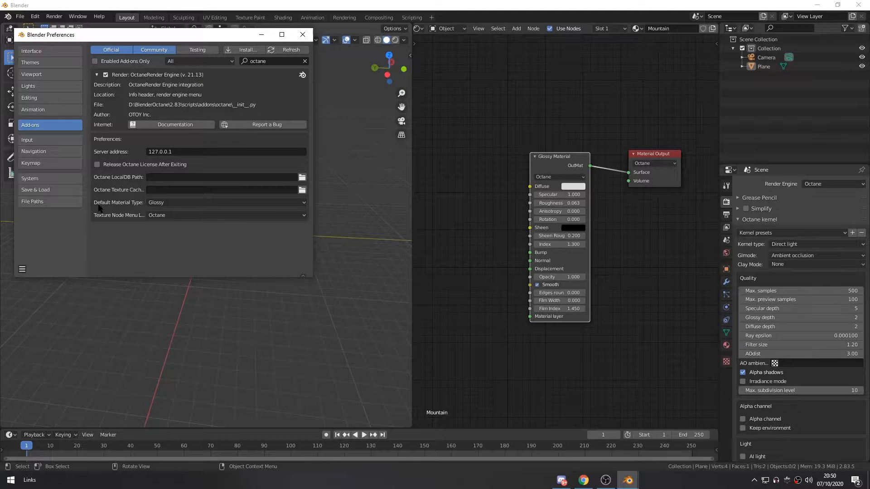
{"action": "left_click", "coordinate": [172, 204]}
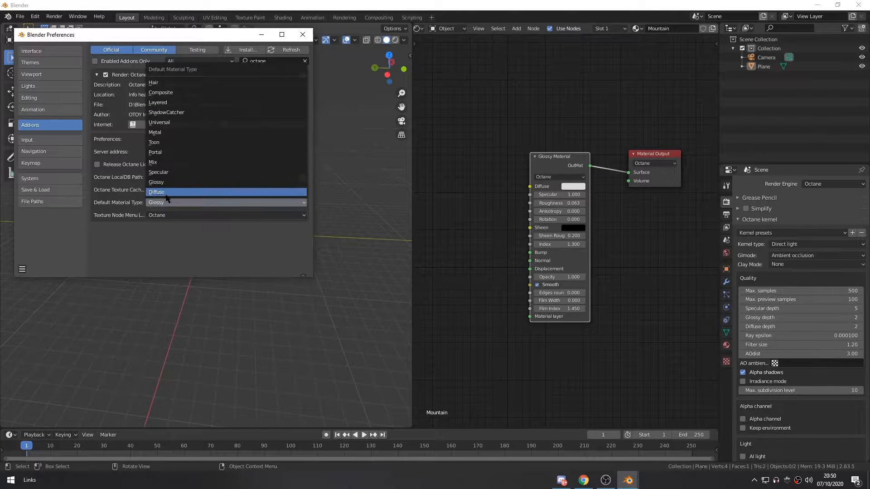
{"action": "left_click", "coordinate": [174, 204]}
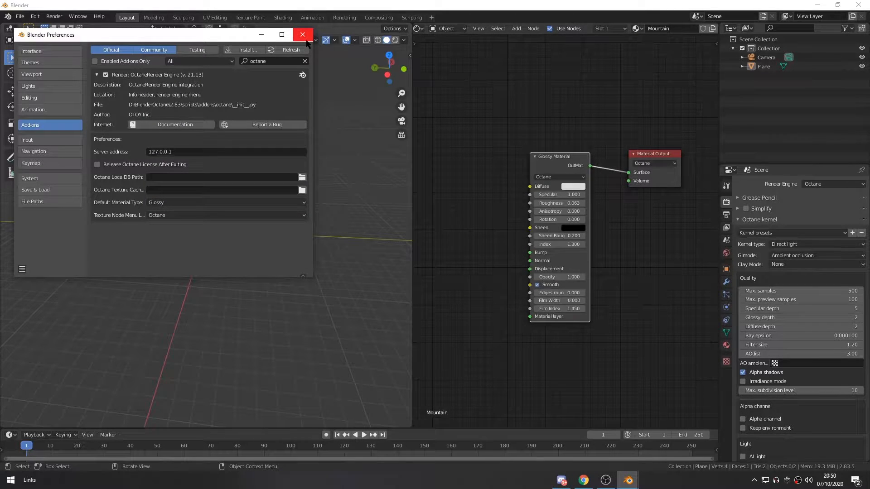
{"action": "left_click", "coordinate": [22, 270]}
{"action": "left_click", "coordinate": [302, 35]}
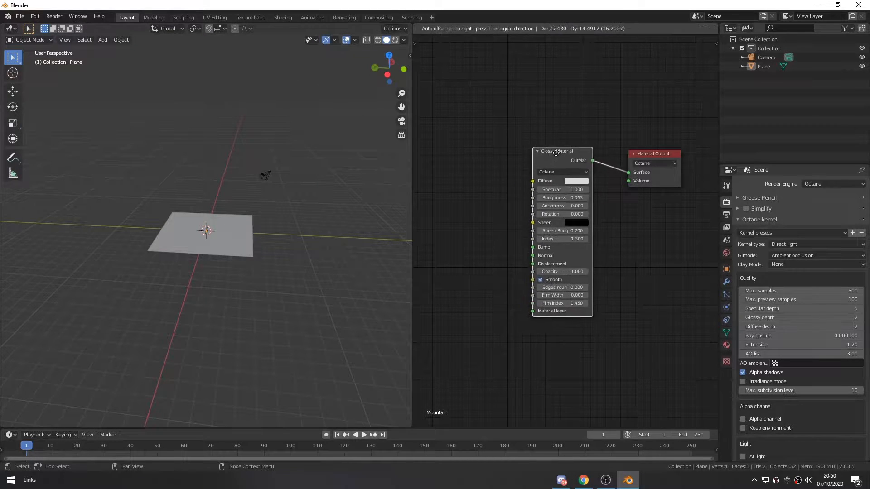
Bring MOUNTAINS-05_DIFFUSE_8k.png from the Mountains 05 tex folder into the Mountain material as an image texture node
{"action": "scroll", "coordinate": [517, 184], "scroll_direction": "up", "scroll_amount": 1}
{"action": "middle_click_drag", "start_coordinate": [515, 181], "coordinate": [502, 182]}
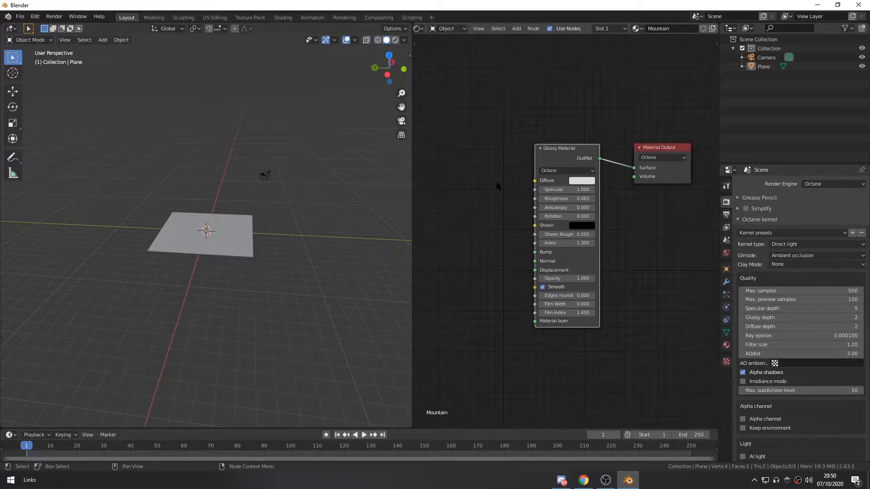
{"action": "mouse_move", "coordinate": [253, 213]}
{"action": "middle_mouse_down"}
{"action": "mouse_move", "coordinate": [243, 236]}
{"action": "mouse_move", "coordinate": [229, 236]}
{"action": "mouse_move", "coordinate": [261, 216]}
{"action": "middle_mouse_up"}
{"action": "scroll", "coordinate": [243, 237], "scroll_direction": "up", "scroll_amount": 3}
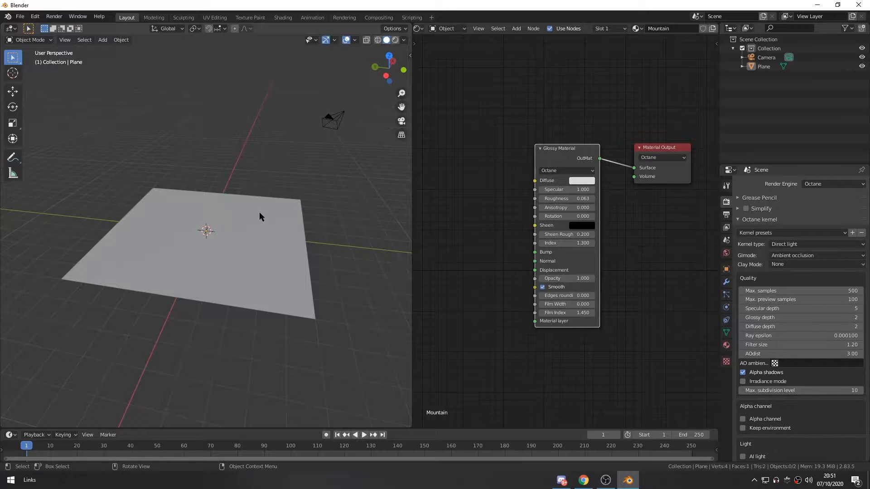
{"action": "left_click_drag", "start_coordinate": [426, 91], "coordinate": [402, 94]}
{"action": "double_click", "coordinate": [308, 208]}
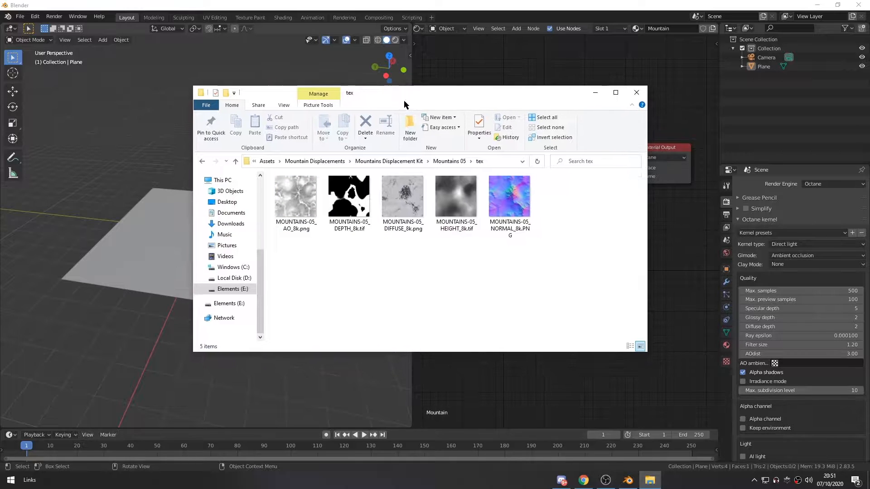
{"action": "left_click_drag", "start_coordinate": [461, 99], "coordinate": [455, 323]}
{"action": "left_click", "coordinate": [502, 431]}
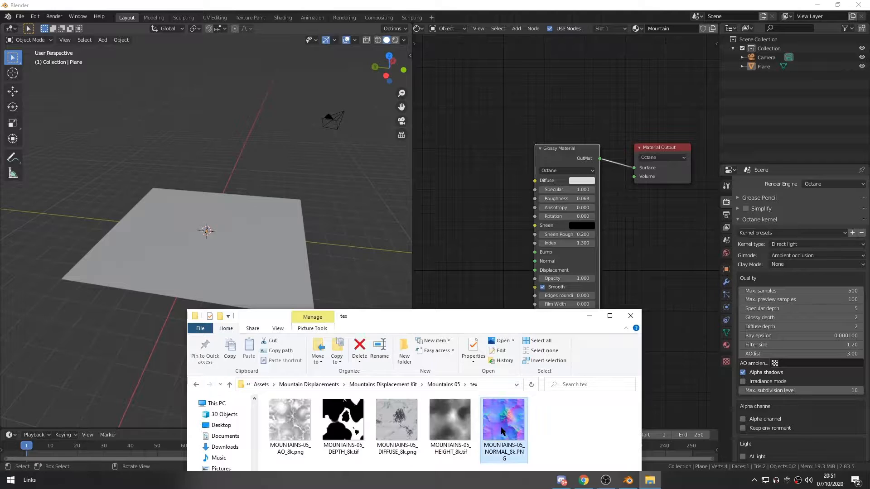
{"action": "left_click", "coordinate": [397, 422], "text": "ctrl"}
{"action": "left_click", "coordinate": [343, 422], "text": "ctrl"}
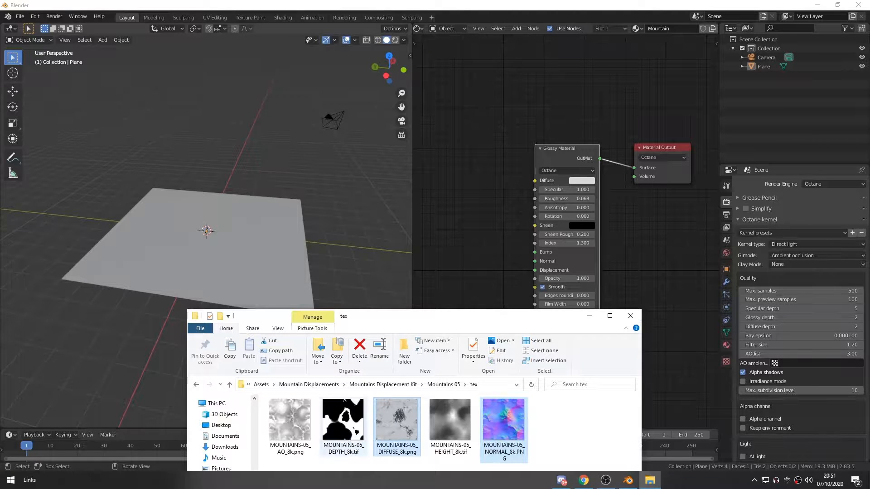
{"action": "left_click_drag", "start_coordinate": [387, 447], "coordinate": [466, 229]}
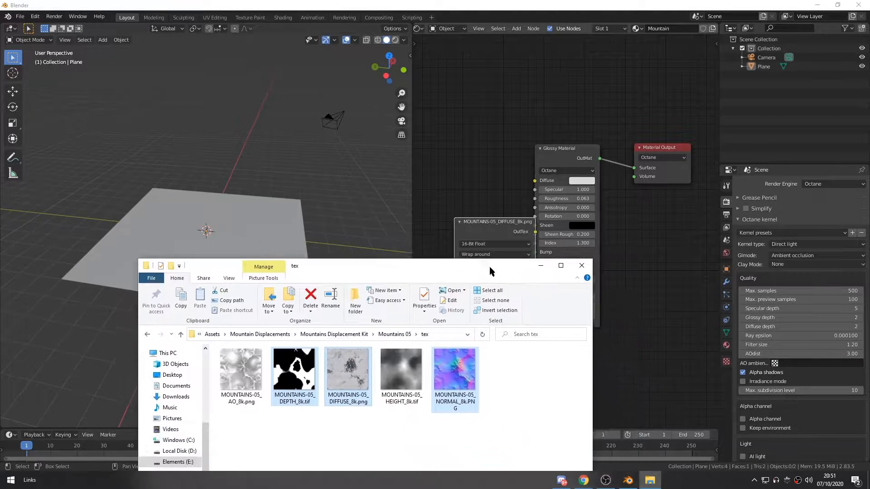
{"action": "left_click", "coordinate": [536, 257]}
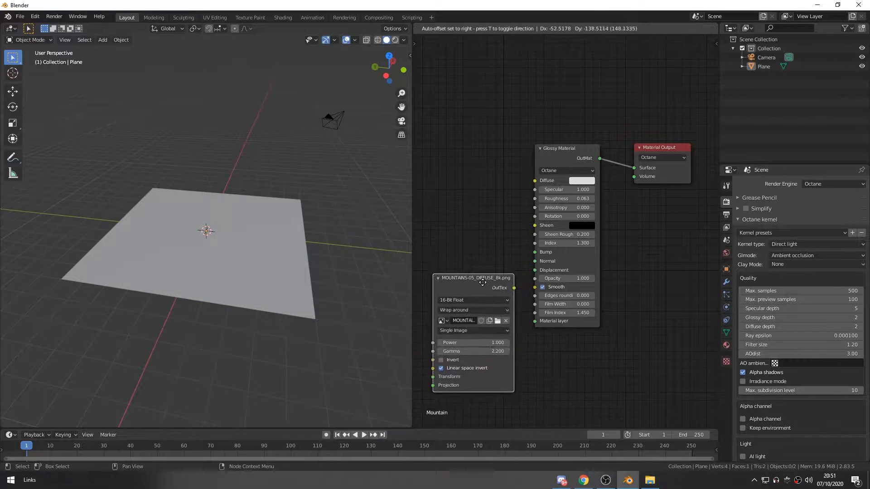
Add MOUNTAINS-05_NORMAL_8k.PNG and MOUNTAINS-05_DEPTH_8k.tif from the tex folder as image texture nodes
{"action": "left_click", "coordinate": [649, 482]}
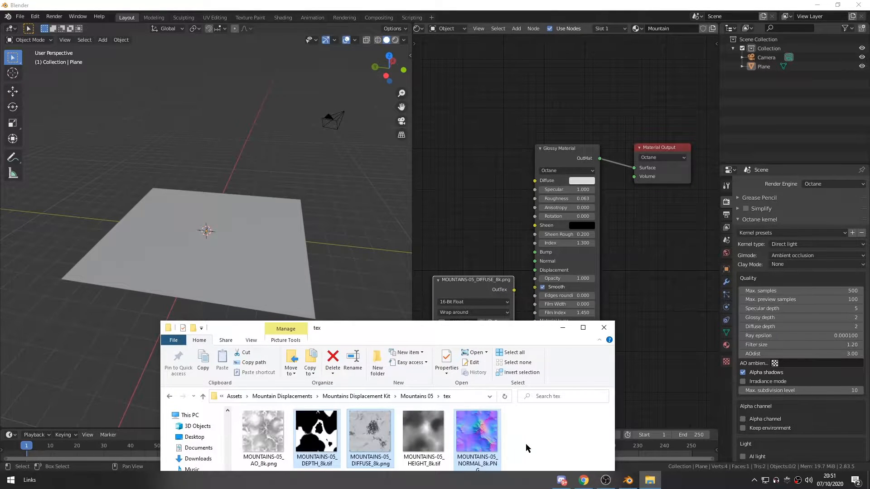
{"action": "left_click_drag", "start_coordinate": [473, 262], "coordinate": [460, 189]}
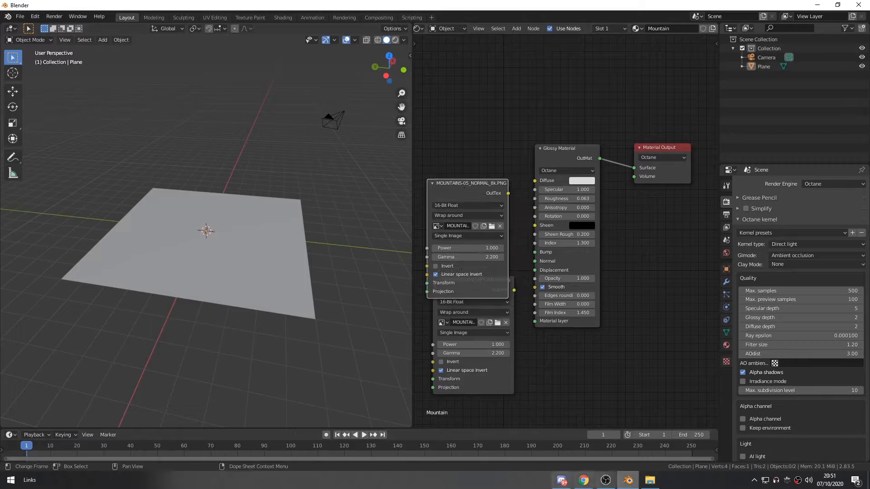
{"action": "left_click", "coordinate": [650, 481]}
{"action": "left_click_drag", "start_coordinate": [316, 433], "coordinate": [484, 109]}
{"action": "left_click", "coordinate": [564, 328]}
Arrange the three image nodes in a column before the Glossy Material, ordered diffuse, normal, depth from top to bottom
{"action": "scroll", "coordinate": [541, 254], "scroll_direction": "down", "scroll_amount": 4}
{"action": "middle_click_drag", "start_coordinate": [458, 136], "coordinate": [525, 69]}
{"action": "left_click_drag", "start_coordinate": [517, 61], "coordinate": [562, 267]}
{"action": "left_click_drag", "start_coordinate": [567, 84], "coordinate": [455, 261]}
{"action": "left_click", "coordinate": [533, 108]}
{"action": "left_click", "coordinate": [513, 231]}
{"action": "left_click_drag", "start_coordinate": [511, 229], "coordinate": [534, 199]}
{"action": "left_click_drag", "start_coordinate": [458, 262], "coordinate": [429, 346]}
{"action": "left_click_drag", "start_coordinate": [503, 299], "coordinate": [513, 83]}
{"action": "left_click_drag", "start_coordinate": [434, 339], "coordinate": [529, 297]}
Add a Texture Displacement node and place it beside the depth texture node
{"action": "scroll", "coordinate": [564, 235], "scroll_direction": "up", "scroll_amount": 1}
{"action": "middle_click_drag", "start_coordinate": [564, 235], "coordinate": [558, 223]}
{"action": "key", "text": "shift+a"}
{"action": "key", "text": "Escape"}
{"action": "key", "text": "shift+a"}
{"action": "left_click", "coordinate": [557, 221]}
{"action": "type", "text": "displa"}
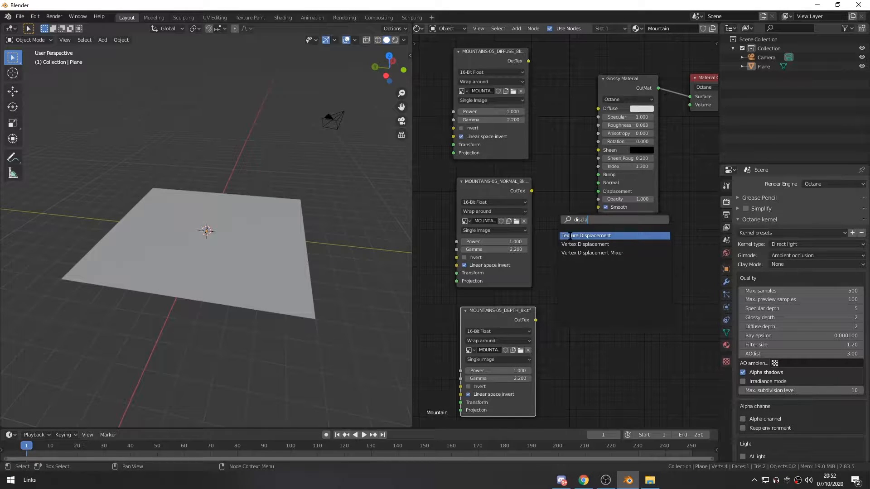
{"action": "key", "text": "Return"}
{"action": "left_click", "coordinate": [580, 321]}
{"action": "scroll", "coordinate": [594, 358], "scroll_direction": "up", "scroll_amount": 2}
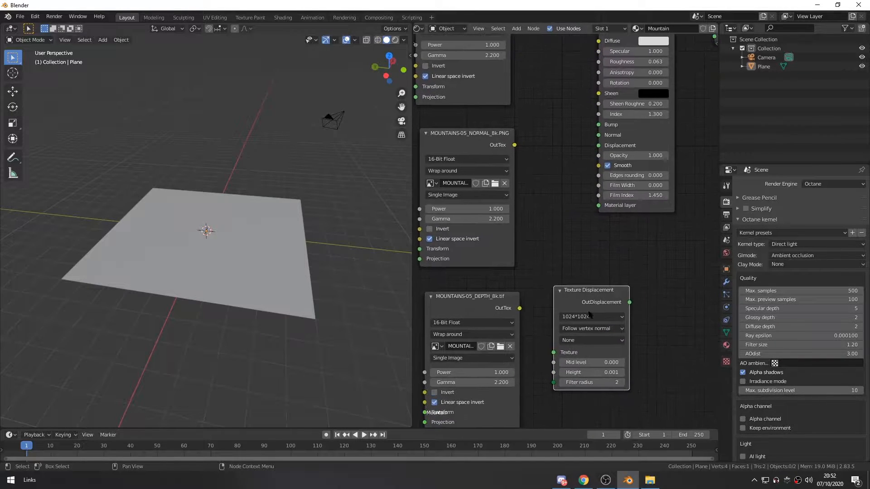
Set the Texture Displacement resolution to 8192*8192 and connect the depth image's OutTex to its Texture input
{"action": "left_click", "coordinate": [591, 317]}
{"action": "left_click", "coordinate": [587, 380]}
{"action": "left_click_drag", "start_coordinate": [520, 308], "coordinate": [553, 353]}
Connect the Texture Displacement output to the Displacement input of the Glossy Material
{"action": "middle_click_drag", "start_coordinate": [596, 307], "coordinate": [578, 348]}
{"action": "left_click_drag", "start_coordinate": [578, 348], "coordinate": [638, 220]}
{"action": "scroll", "coordinate": [590, 200], "scroll_direction": "down", "scroll_amount": 2}
{"action": "left_click_drag", "start_coordinate": [567, 204], "coordinate": [615, 219]}
Connect the normal image to the Glossy Material's Normal input and the diffuse image to its Diffuse input
{"action": "middle_click_drag", "start_coordinate": [542, 265], "coordinate": [539, 242]}
{"action": "left_click", "coordinate": [547, 264]}
{"action": "scroll", "coordinate": [545, 265], "scroll_direction": "up", "scroll_amount": 2}
{"action": "left_click_drag", "start_coordinate": [491, 241], "coordinate": [635, 251]}
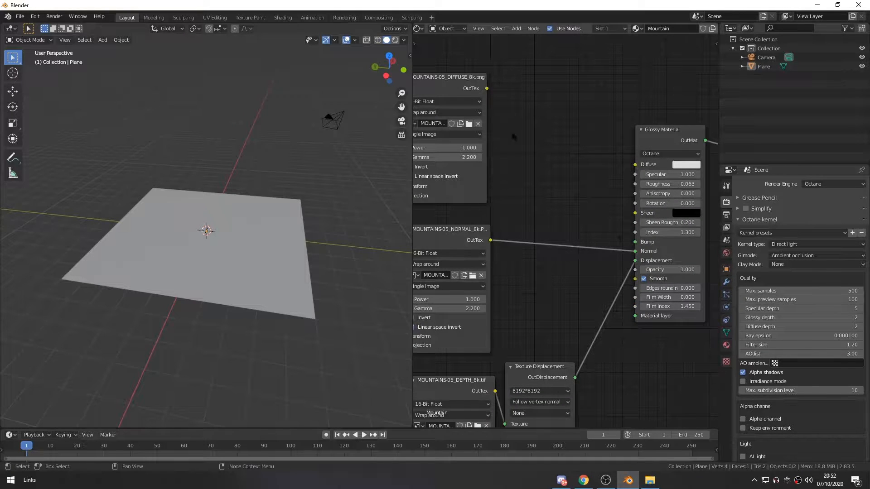
{"action": "left_click_drag", "start_coordinate": [488, 89], "coordinate": [634, 166]}
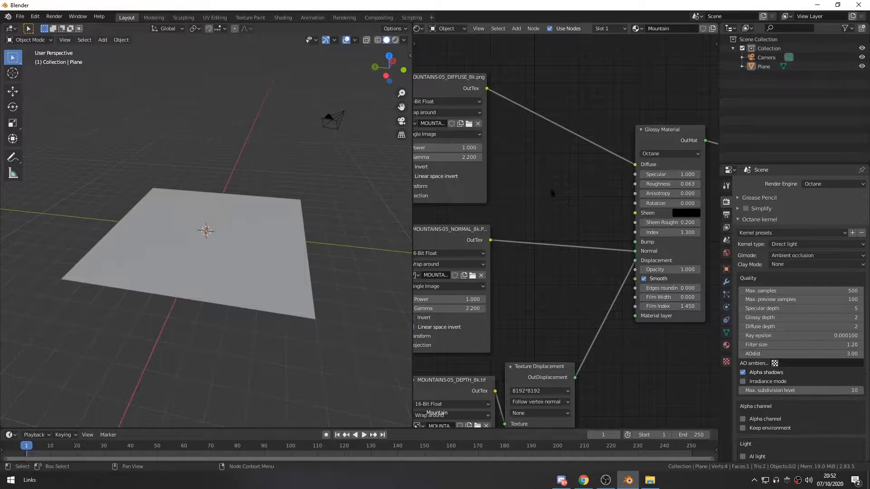
Switch the 3D viewport to rendered shading to preview the textured plane
{"action": "left_click", "coordinate": [395, 40]}
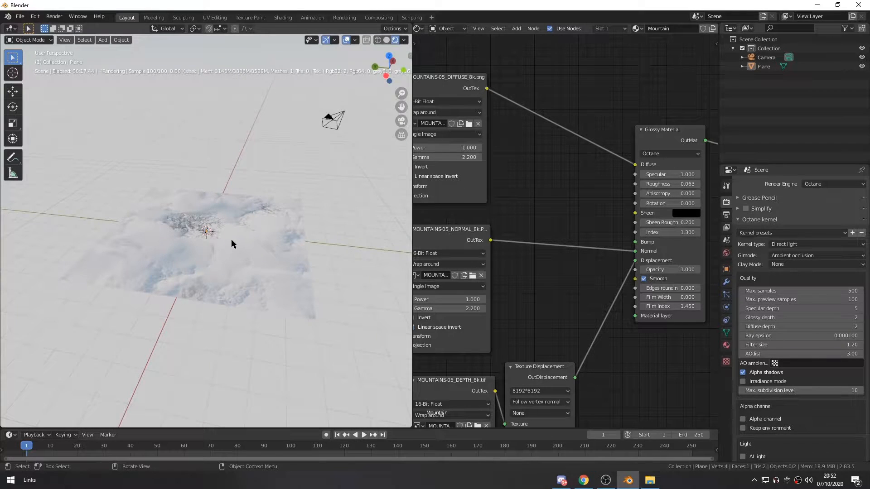
{"action": "middle_click_drag", "start_coordinate": [231, 239], "coordinate": [237, 292]}
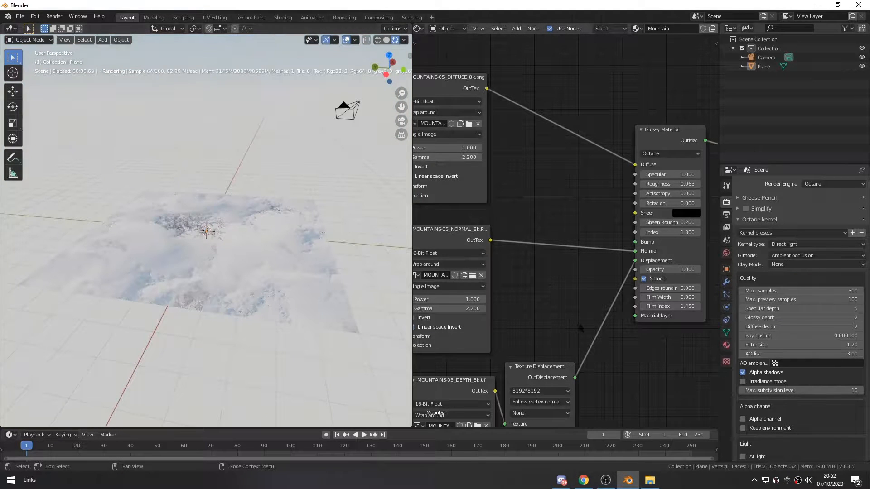
Move the Texture Displacement node clear of the depth texture node and set its Height to 0.5
{"action": "scroll", "coordinate": [579, 329], "scroll_direction": "down", "scroll_amount": 2}
{"action": "middle_click_drag", "start_coordinate": [580, 329], "coordinate": [590, 234]}
{"action": "scroll", "coordinate": [587, 234], "scroll_direction": "up", "scroll_amount": 4}
{"action": "left_click_drag", "start_coordinate": [555, 270], "coordinate": [583, 236]}
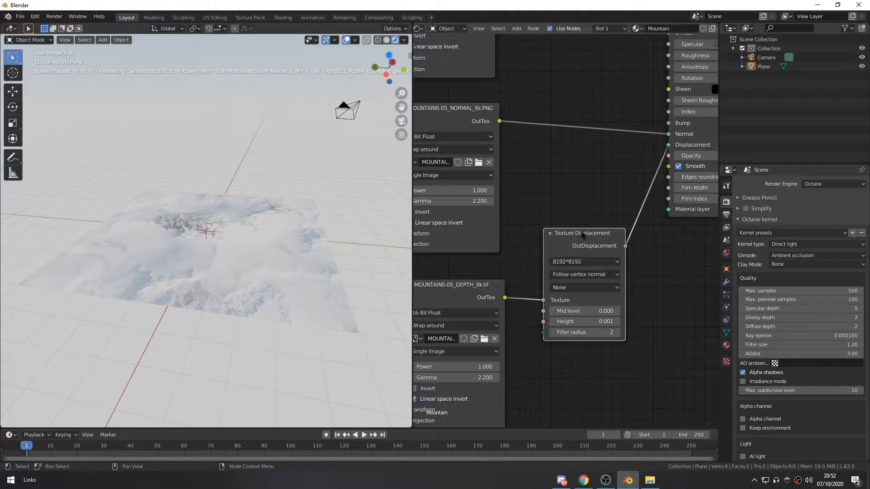
{"action": "left_click", "coordinate": [595, 323]}
{"action": "type", "text": "0.5"}
{"action": "key", "text": "Return"}
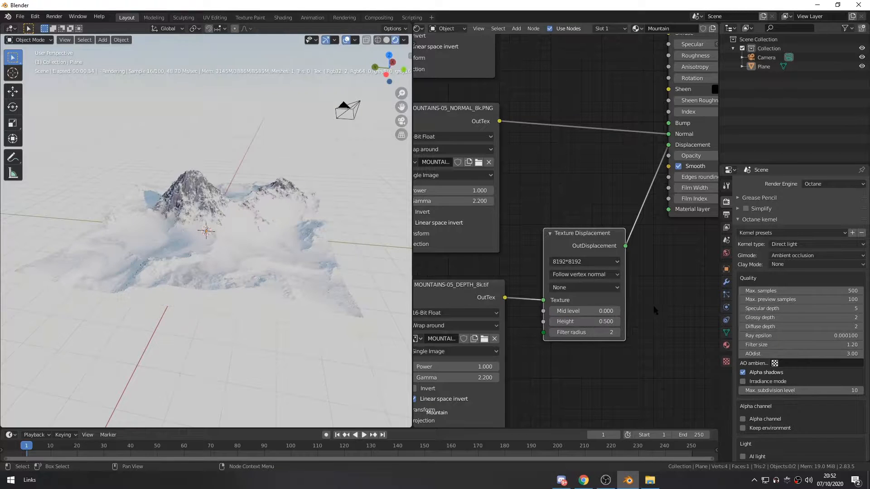
Lower the Texture Displacement Height to 0.41 while checking the mountain's shape in the rendered view
{"action": "middle_click_drag", "start_coordinate": [215, 212], "coordinate": [284, 219]}
{"action": "scroll", "coordinate": [318, 236], "scroll_direction": "up", "scroll_amount": 5}
{"action": "scroll", "coordinate": [272, 219], "scroll_direction": "down", "scroll_amount": 1}
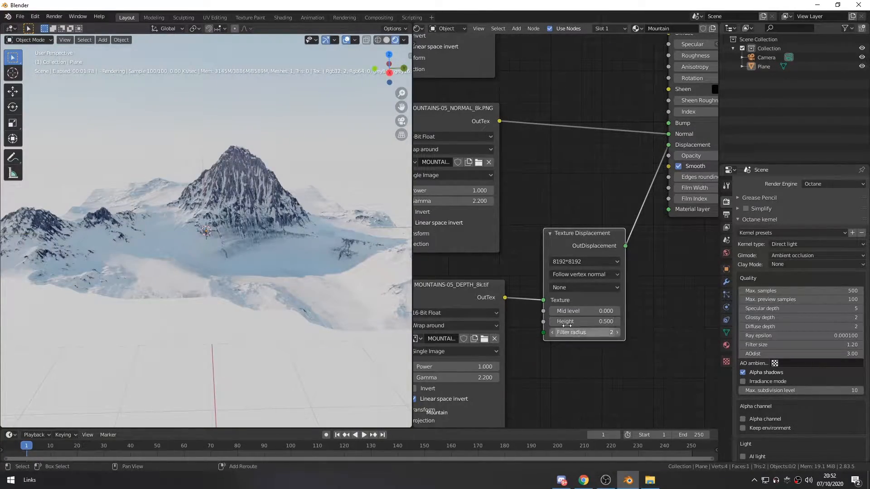
{"action": "left_click_drag", "start_coordinate": [581, 327], "coordinate": [547, 323]}
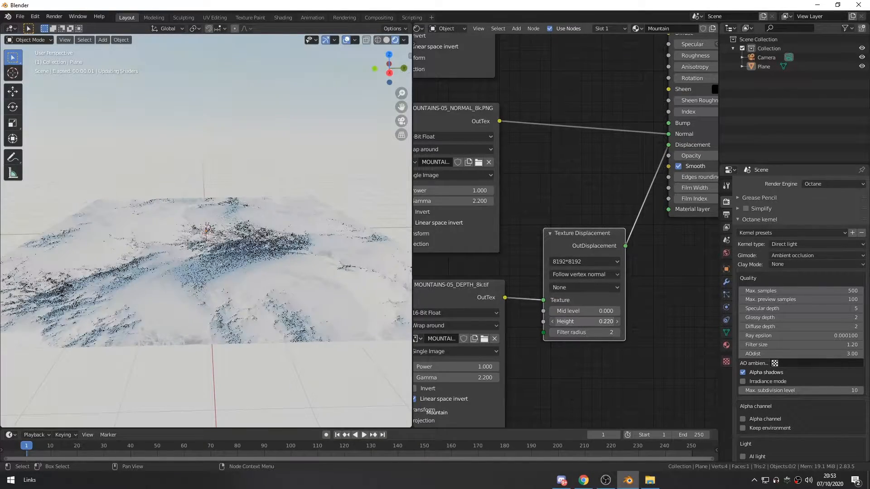
{"action": "left_click_drag", "start_coordinate": [591, 321], "coordinate": [567, 322]}
Frame the main mountain peak from a low front angle and align the camera to that view
{"action": "middle_click_drag", "start_coordinate": [341, 257], "coordinate": [249, 276]}
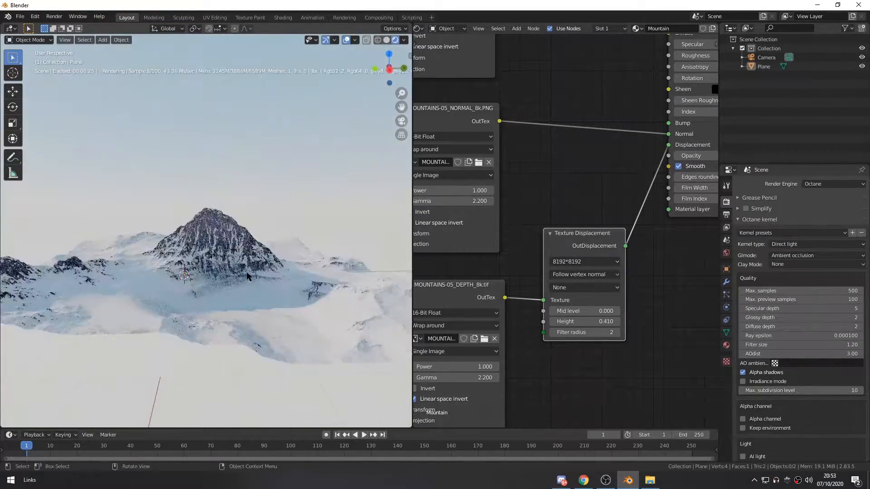
{"action": "scroll", "coordinate": [248, 276], "scroll_direction": "up", "scroll_amount": 2}
{"action": "mouse_move", "coordinate": [249, 310]}
{"action": "middle_mouse_down"}
{"action": "mouse_move", "coordinate": [244, 301]}
{"action": "mouse_move", "coordinate": [247, 309]}
{"action": "mouse_move", "coordinate": [256, 297]}
{"action": "mouse_move", "coordinate": [256, 312]}
{"action": "middle_mouse_up"}
{"action": "scroll", "coordinate": [256, 298], "scroll_direction": "down", "scroll_amount": 1}
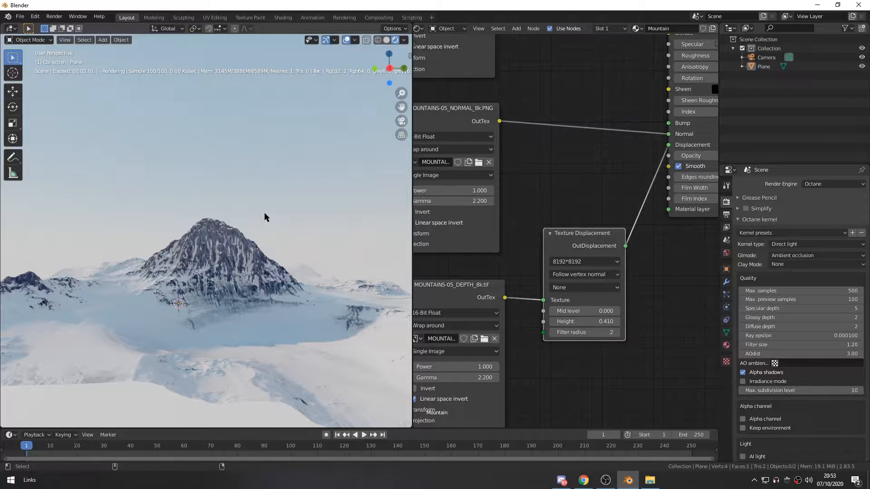
{"action": "key", "text": "KP_0"}
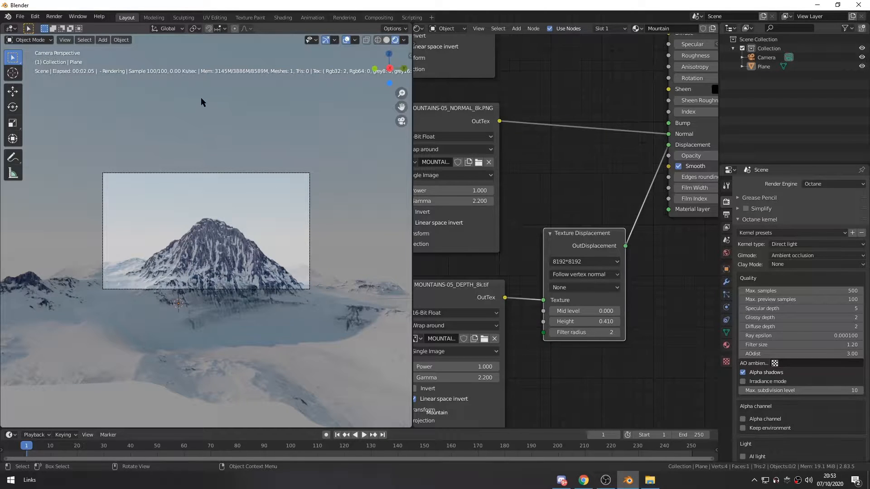
Set the render resolution to 1500 by 1500 px in the output properties
{"action": "left_click", "coordinate": [726, 214]}
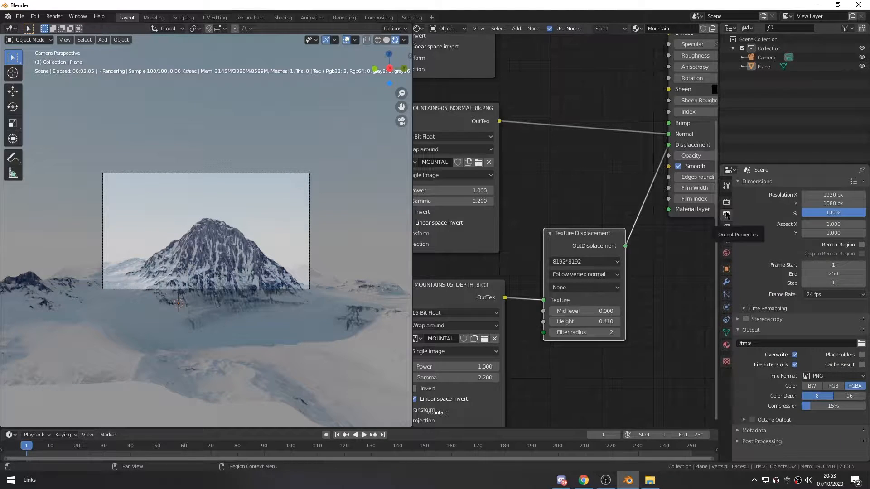
{"action": "left_click_drag", "start_coordinate": [825, 196], "coordinate": [825, 203]}
{"action": "type", "text": "1500"}
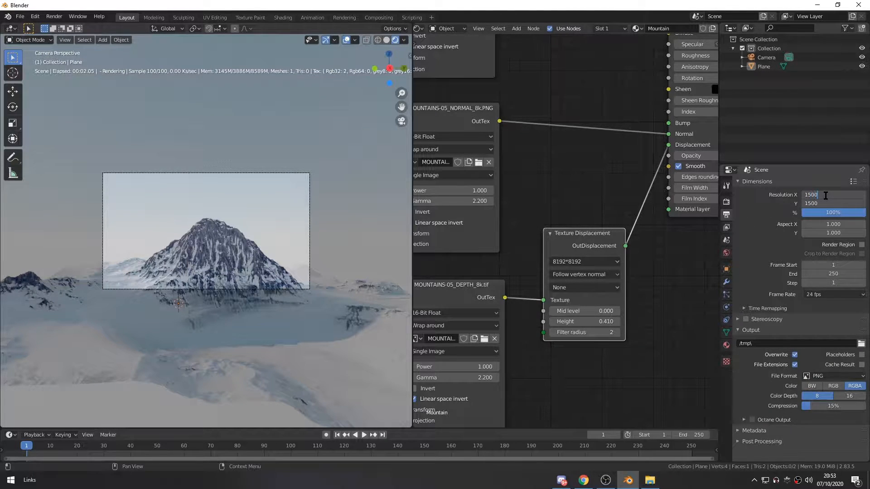
{"action": "key", "text": "Return"}
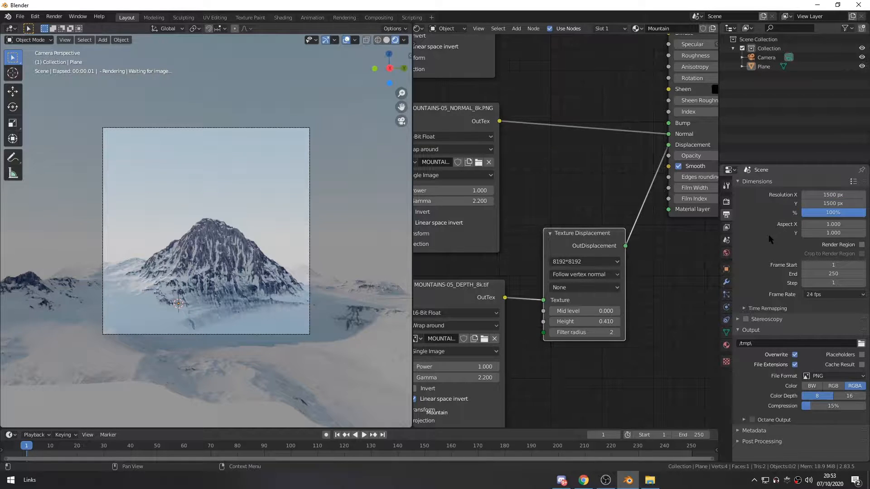
Set the render resolution to 1920 by 1080 px in the output properties
{"action": "left_click", "coordinate": [820, 195]}
{"action": "type", "text": "1920"}
{"action": "key", "text": "Tab"}
{"action": "type", "text": "0"}
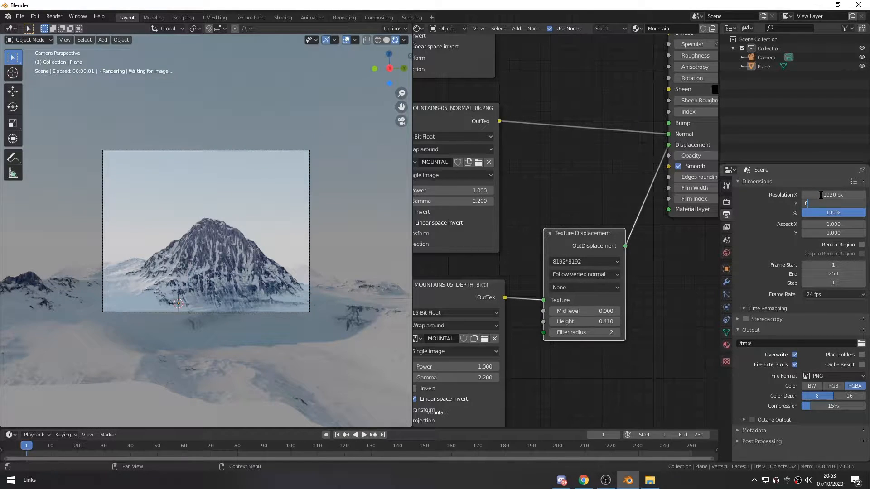
{"action": "type", "text": "09"}
{"action": "type", "text": "0"}
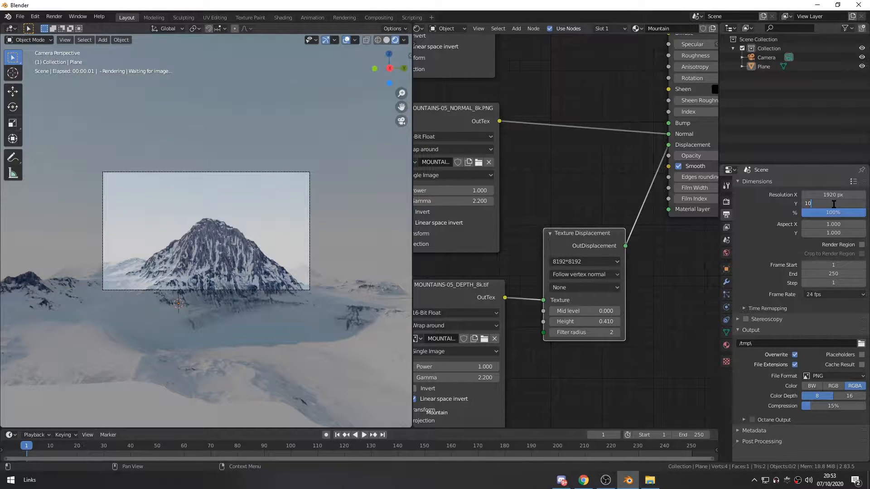
{"action": "type", "text": "80"}
{"action": "key", "text": "Return"}
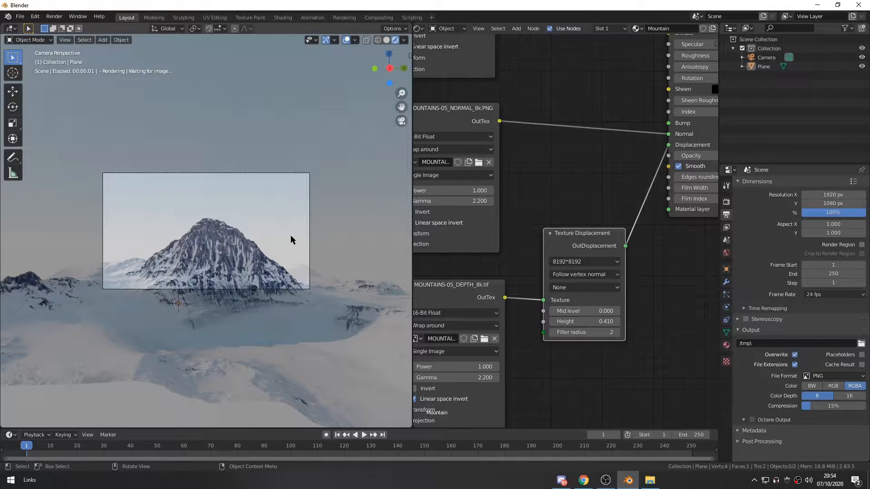
Rotate the camera slightly with a free trackball rotation to adjust how the mountain sits in the frame
{"action": "left_click", "coordinate": [310, 225]}
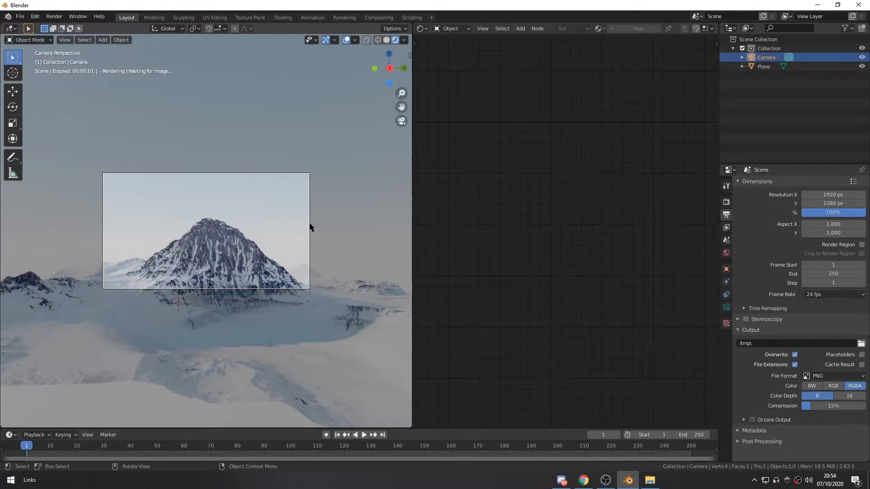
{"action": "key", "text": "r"}
{"action": "key", "text": "r"}
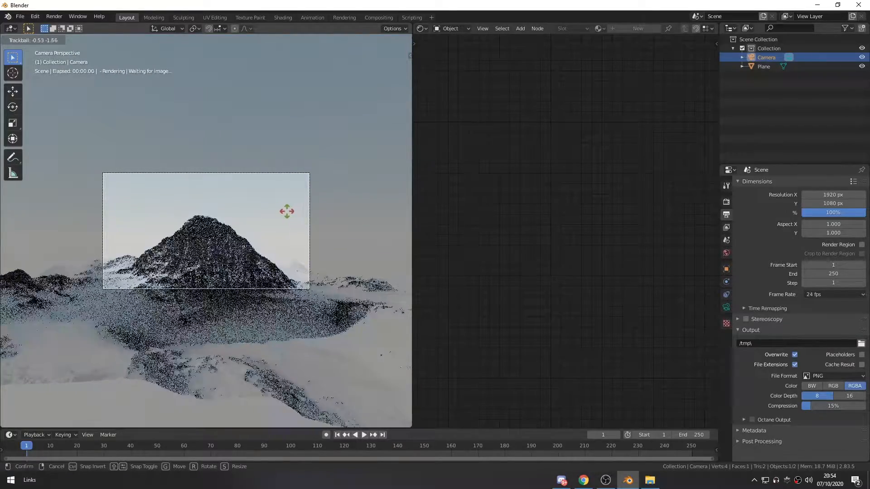
{"action": "left_click", "coordinate": [284, 210]}
Move the camera back a little from the terrain in a perspective view and return to the camera view
{"action": "middle_click_drag", "start_coordinate": [298, 224], "coordinate": [292, 241]}
{"action": "scroll", "coordinate": [291, 244], "scroll_direction": "down", "scroll_amount": 5}
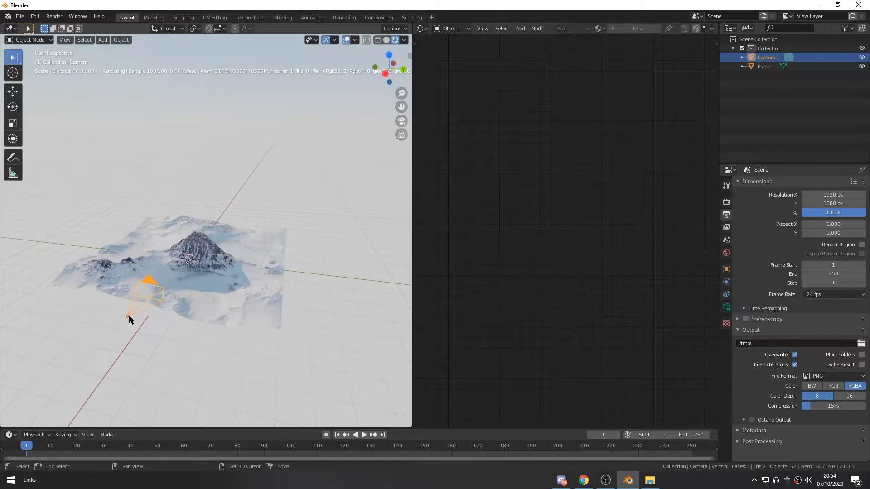
{"action": "key", "text": "shift+space"}
{"action": "key", "text": "g"}
{"action": "left_click_drag", "start_coordinate": [129, 317], "coordinate": [98, 349]}
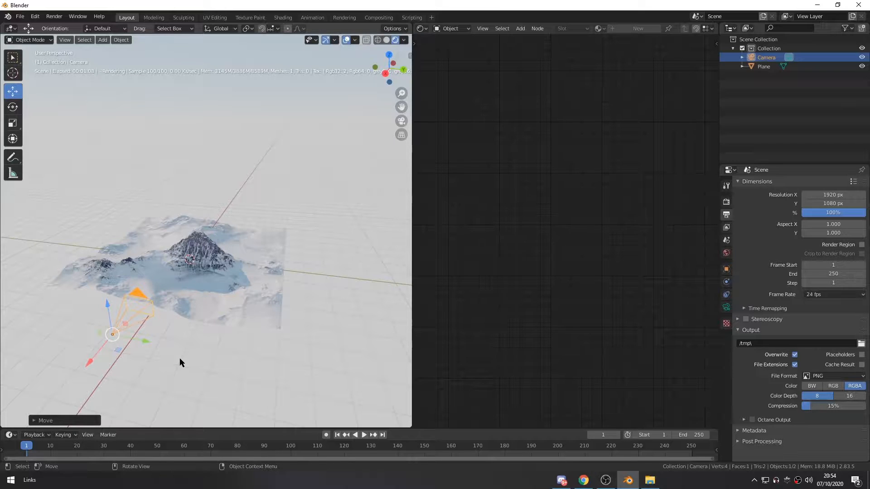
{"action": "key", "text": "KP_0"}
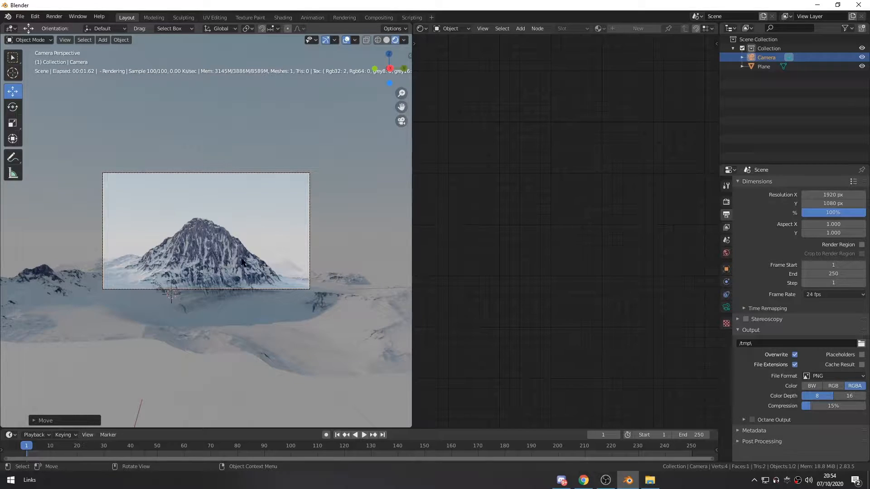
Walk the camera backward until the whole mountain base fits inside the frame, and deselect everything
{"action": "middle_click_drag", "start_coordinate": [235, 257], "coordinate": [233, 265], "text": "shift"}
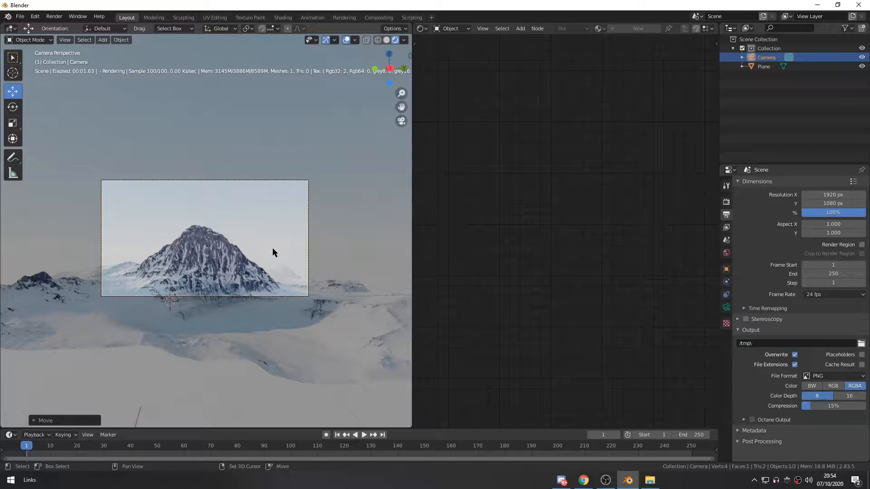
{"action": "key", "text": "shift+grave"}
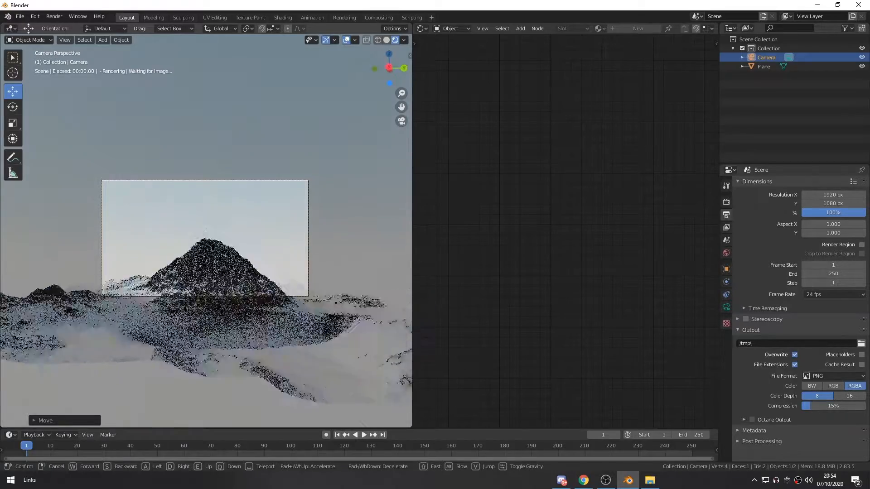
{"action": "key", "text": "s"}
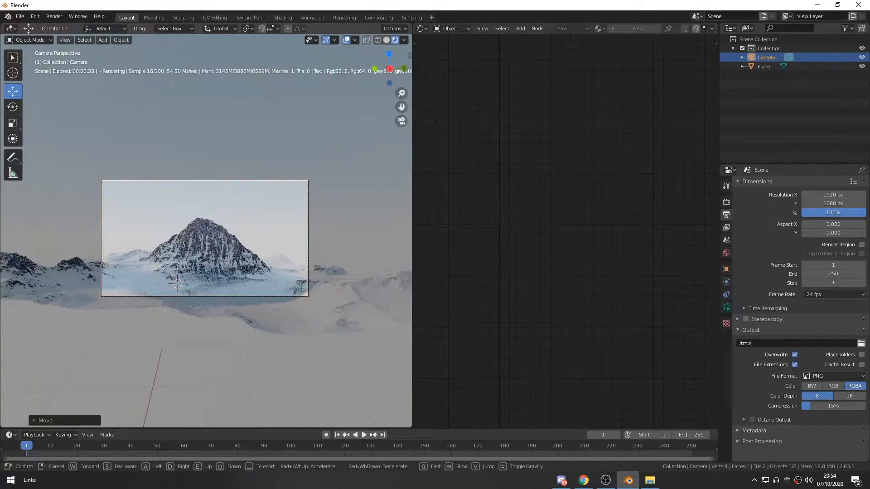
{"action": "left_click", "coordinate": [248, 273]}
{"action": "scroll", "coordinate": [244, 277], "scroll_direction": "up", "scroll_amount": 3}
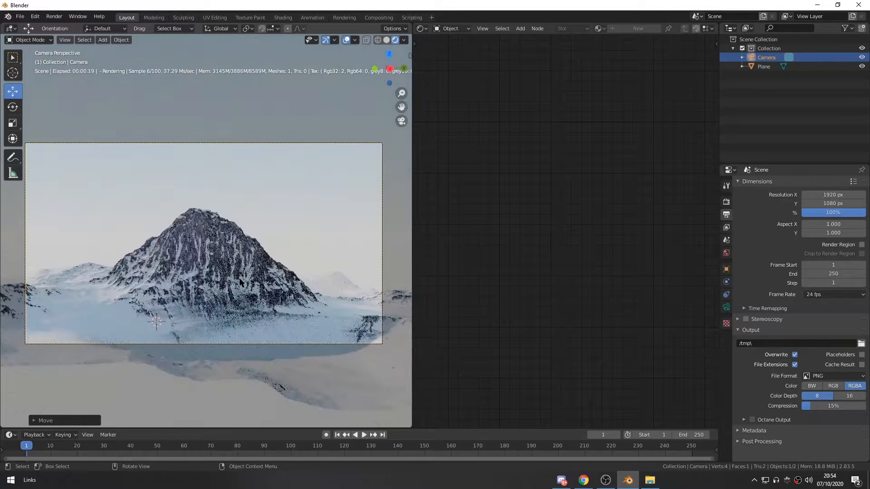
{"action": "key", "text": "alt+a"}
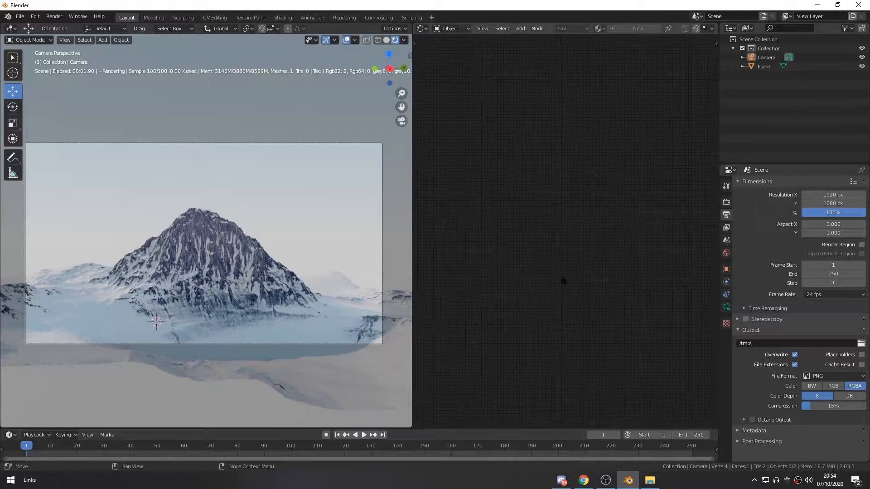
Rename the plane as Mountain in the outliner
{"action": "left_click", "coordinate": [765, 67]}
{"action": "double_click", "coordinate": [766, 66]}
{"action": "type", "text": "Mou"}
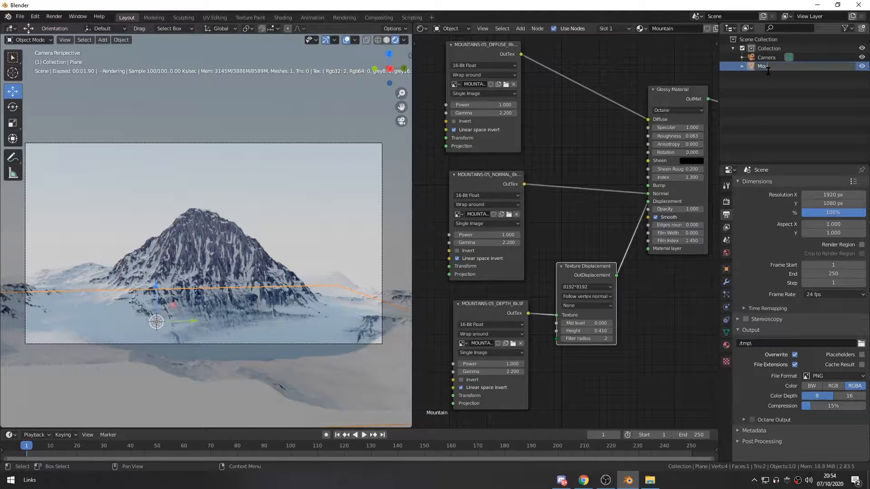
{"action": "type", "text": "ntain"}
{"action": "key", "text": "Return"}
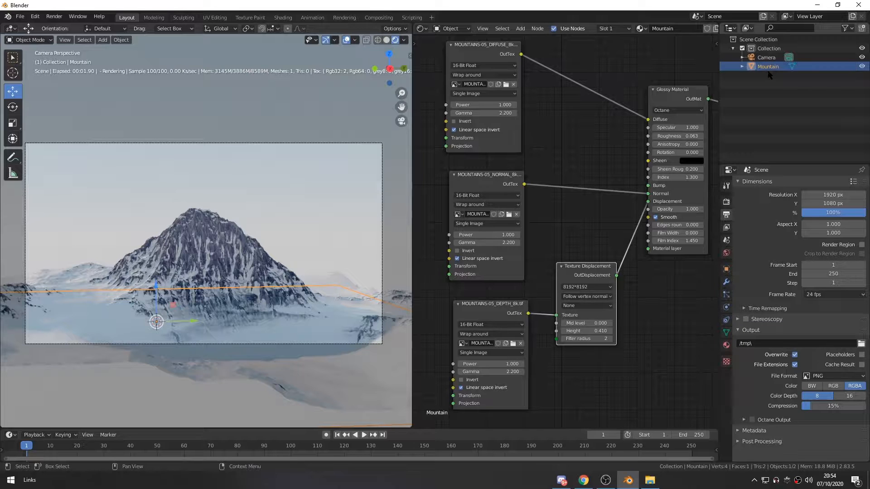
Try a Gamma of 3 on the diffuse texture node and restore it to 2.2 for comparison
{"action": "scroll", "coordinate": [573, 177], "scroll_direction": "up", "scroll_amount": 2}
{"action": "middle_click_drag", "start_coordinate": [555, 212], "coordinate": [606, 176]}
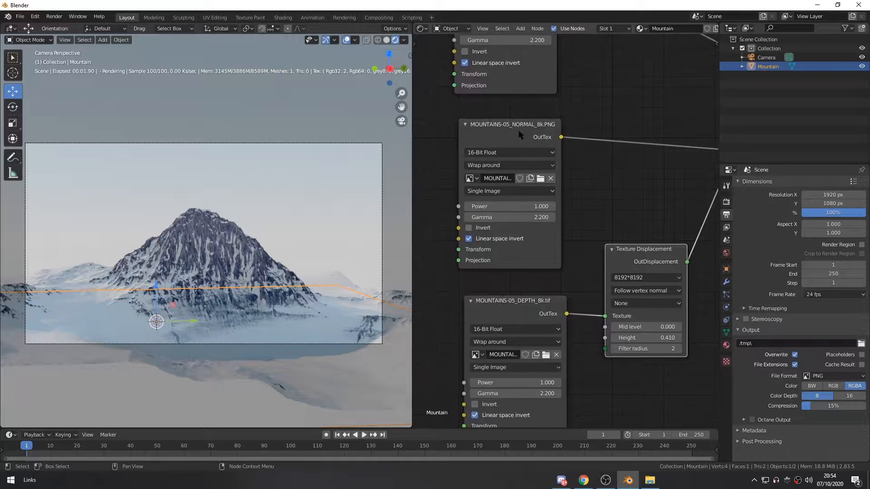
{"action": "middle_click_drag", "start_coordinate": [587, 210], "coordinate": [572, 357]}
{"action": "left_click", "coordinate": [498, 194]}
{"action": "left_click_drag", "start_coordinate": [499, 213], "coordinate": [533, 213]}
{"action": "left_click", "coordinate": [505, 214]}
{"action": "type", "text": "3"}
{"action": "key", "text": "Return"}
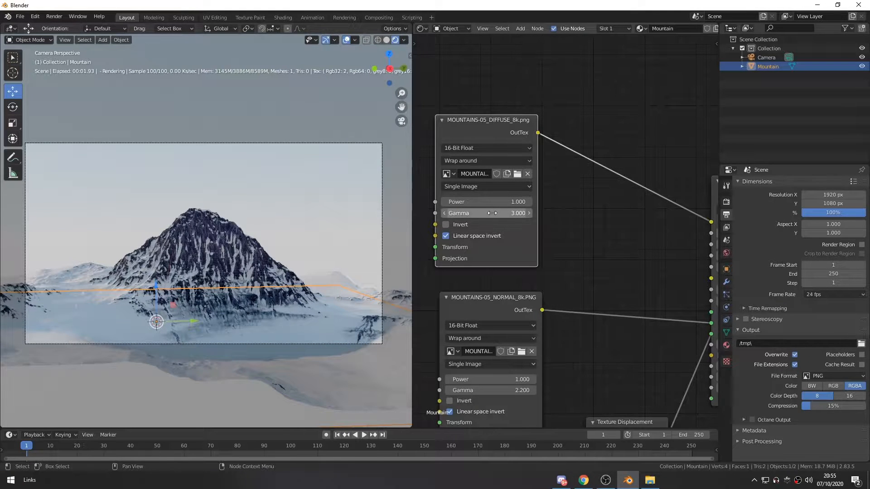
{"action": "left_click", "coordinate": [490, 214]}
{"action": "type", "text": "2.2"}
{"action": "key", "text": "Return"}
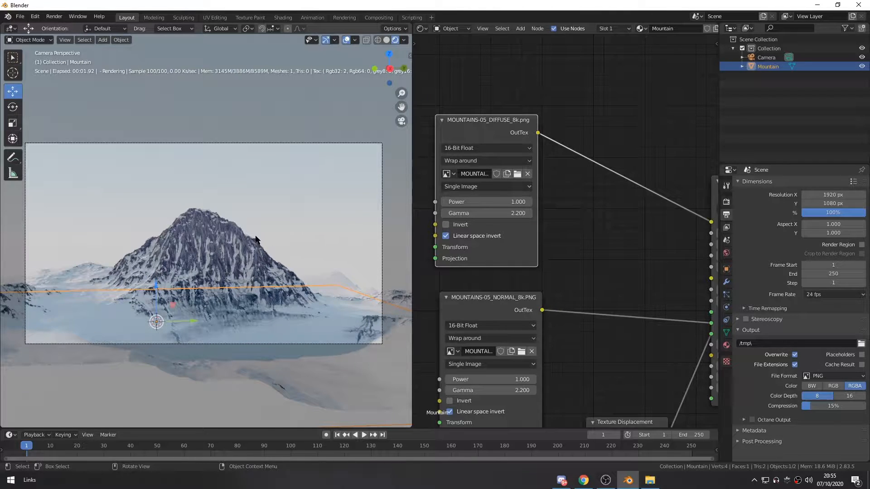
Set the diffuse texture node's Gamma to 3.5
{"action": "left_click", "coordinate": [489, 213]}
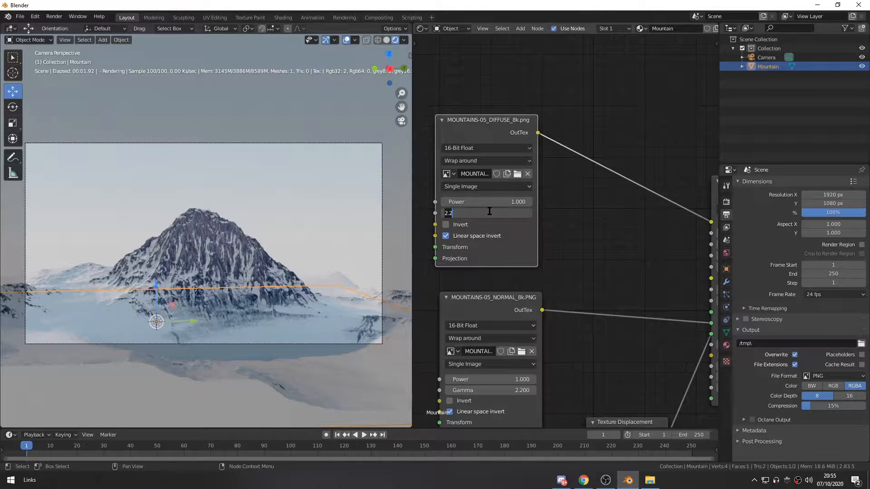
{"action": "type", "text": "3.5"}
{"action": "key", "text": "Return"}
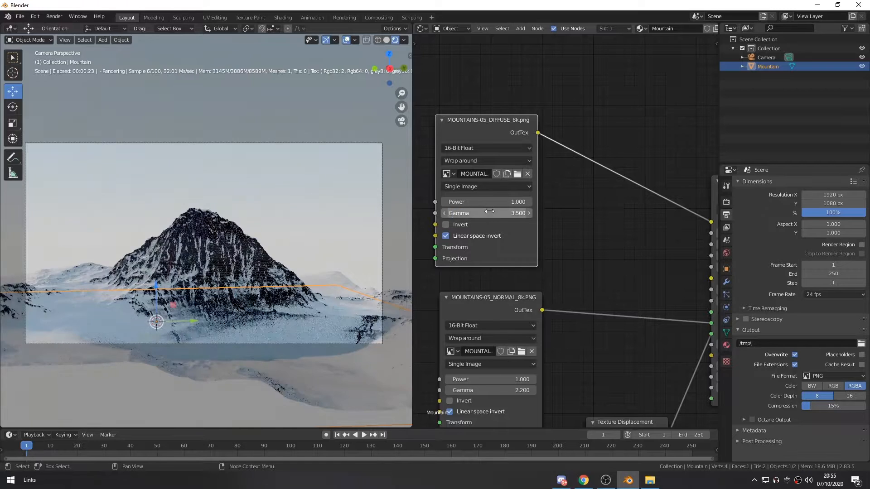
Tilt the camera upward with walk navigation so the mountain sits lower in the frame
{"action": "left_click", "coordinate": [306, 208]}
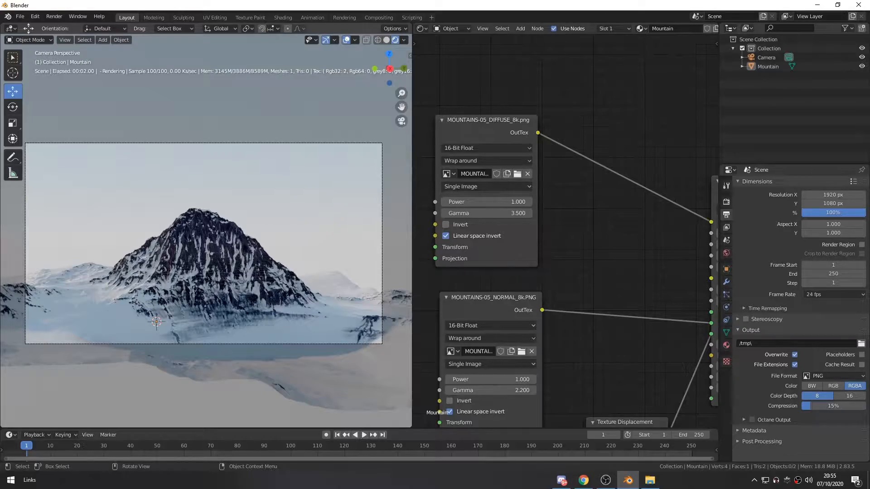
{"action": "key", "text": "shift+grave"}
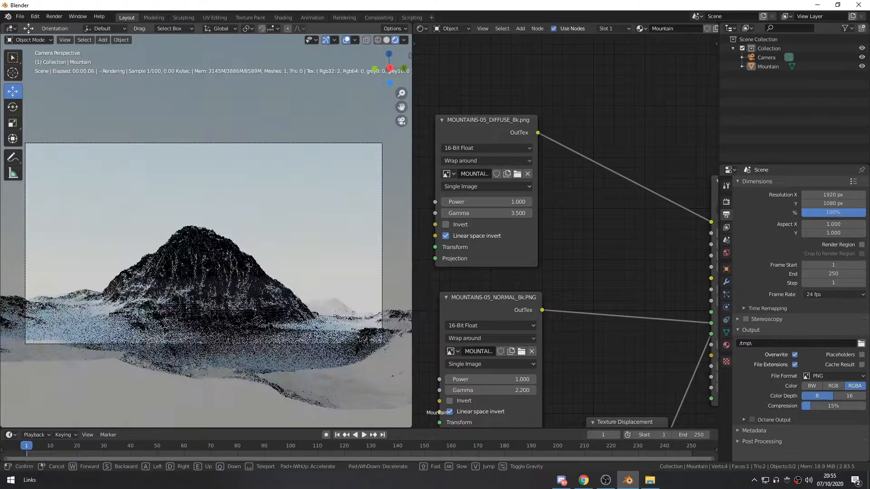
{"action": "left_click", "coordinate": [207, 230]}
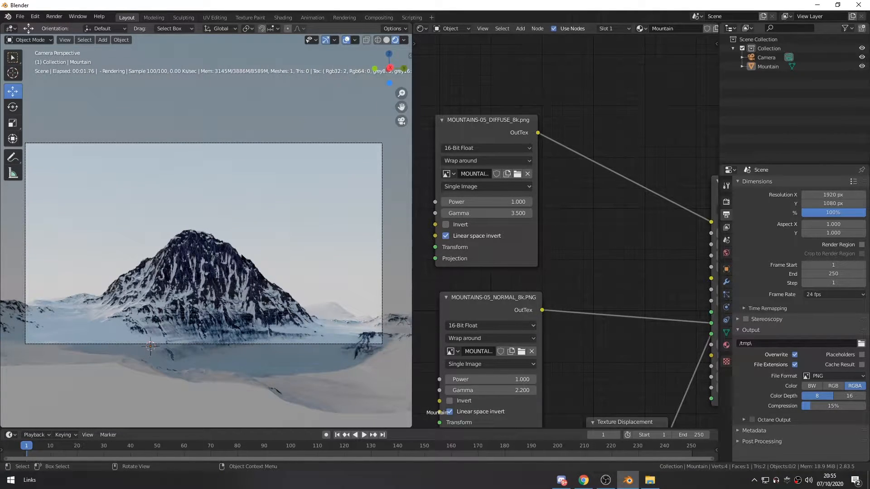
Add a new plane at the mountain's origin and scale it by 5
{"action": "middle_click_drag", "start_coordinate": [249, 225], "coordinate": [133, 270]}
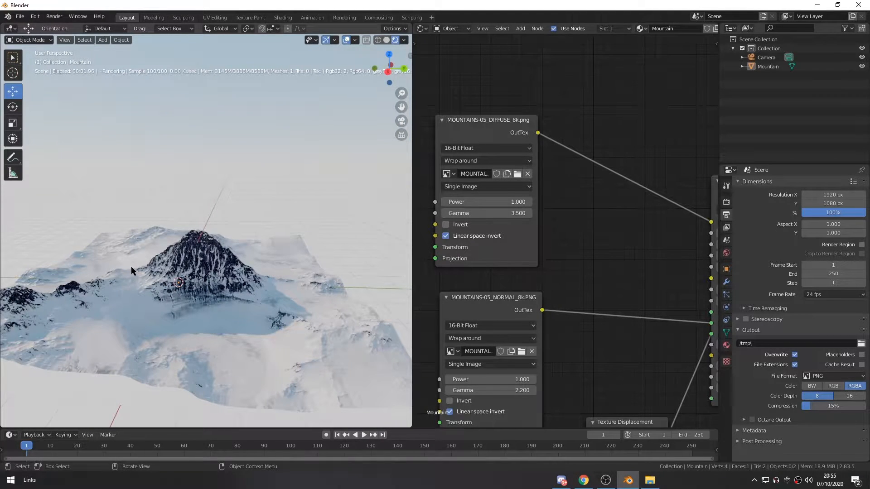
{"action": "key", "text": "shift+a"}
{"action": "mouse_move", "coordinate": [132, 268]}
{"action": "left_click", "coordinate": [180, 34]}
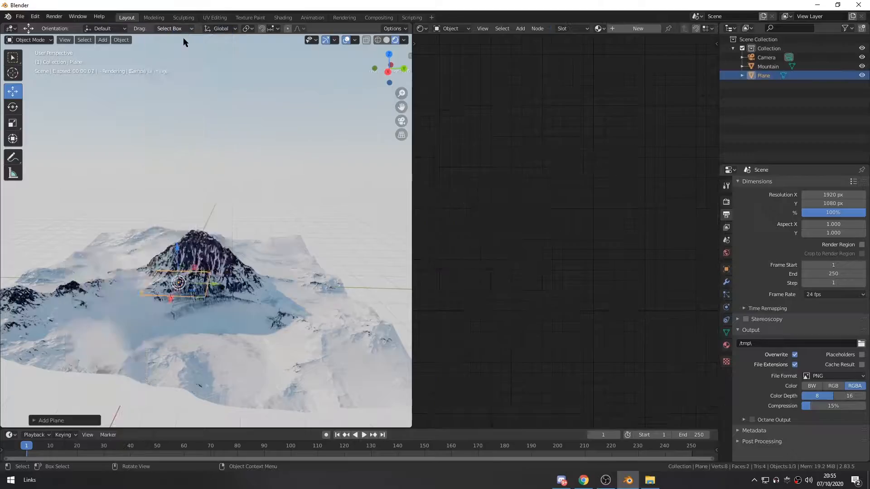
{"action": "key", "text": "s"}
{"action": "key", "text": "5"}
{"action": "key", "text": "Return"}
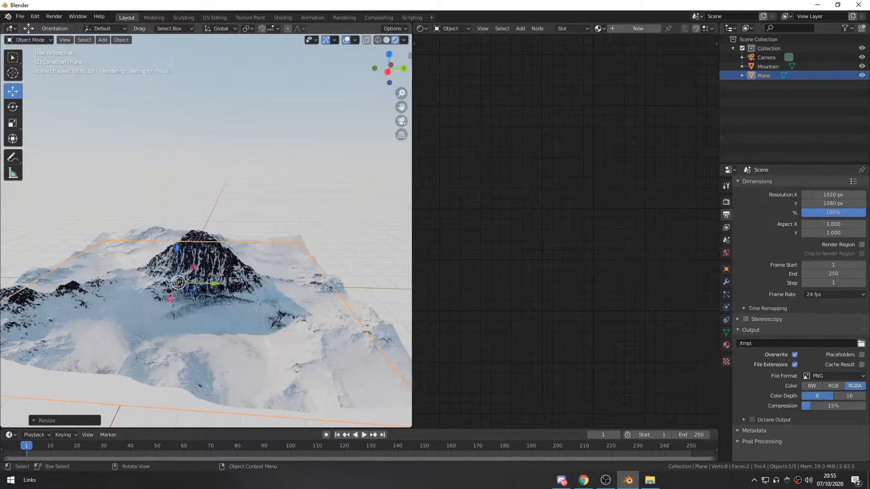
Try raising the new plane along the Z axis
{"action": "key", "text": "g"}
{"action": "key", "text": "z"}
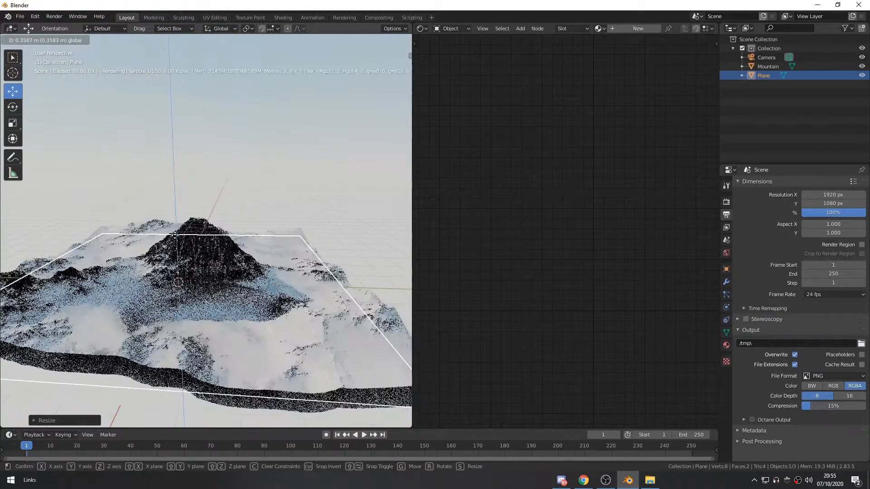
{"action": "left_click", "coordinate": [176, 235]}
{"action": "left_click_drag", "start_coordinate": [176, 235], "coordinate": [176, 216]}
{"action": "key", "text": "ctrl+z"}
{"action": "key", "text": "ctrl+z"}
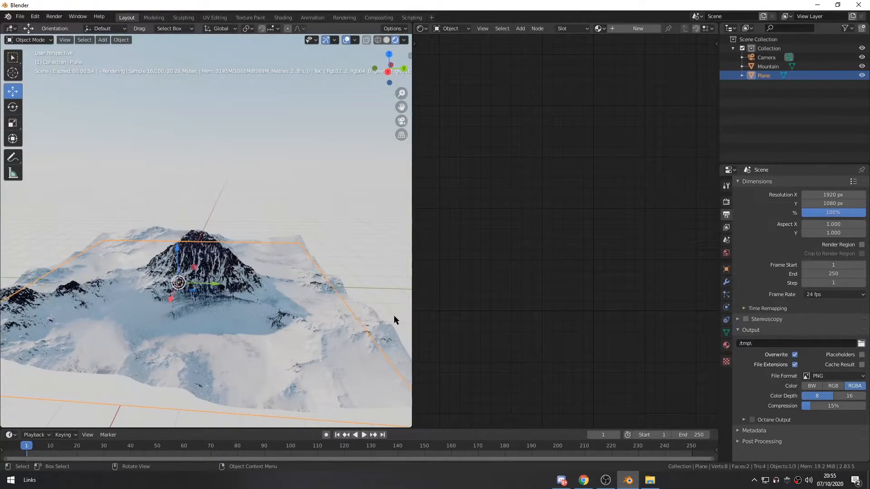
{"action": "left_click", "coordinate": [259, 341]}
{"action": "key", "text": "Delete"}
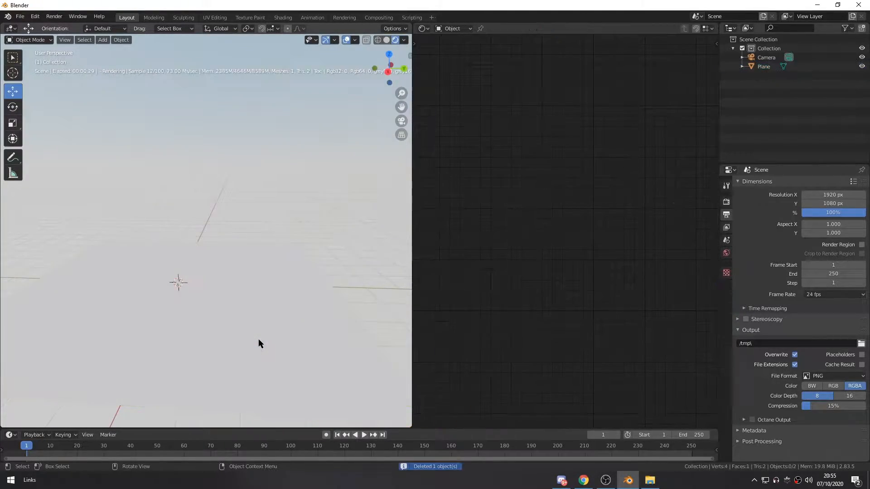
{"action": "key", "text": "ctrl+z"}
{"action": "key", "text": "ctrl+z"}
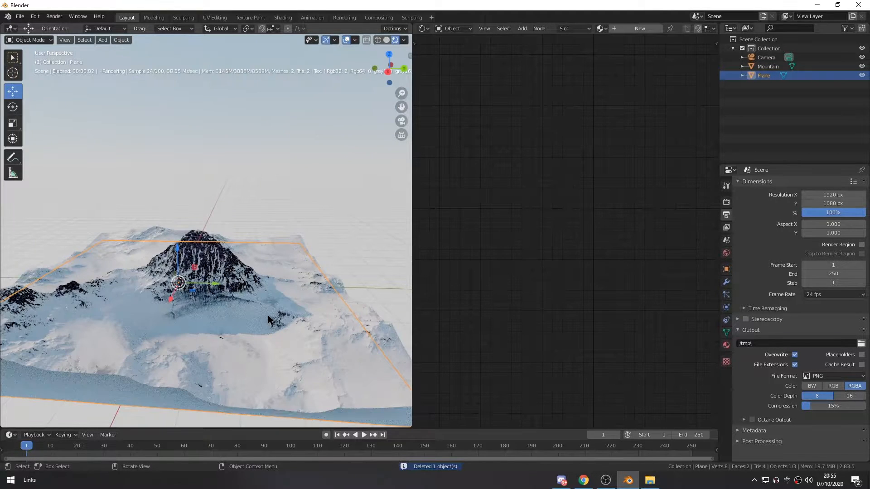
{"action": "left_click", "coordinate": [116, 399]}
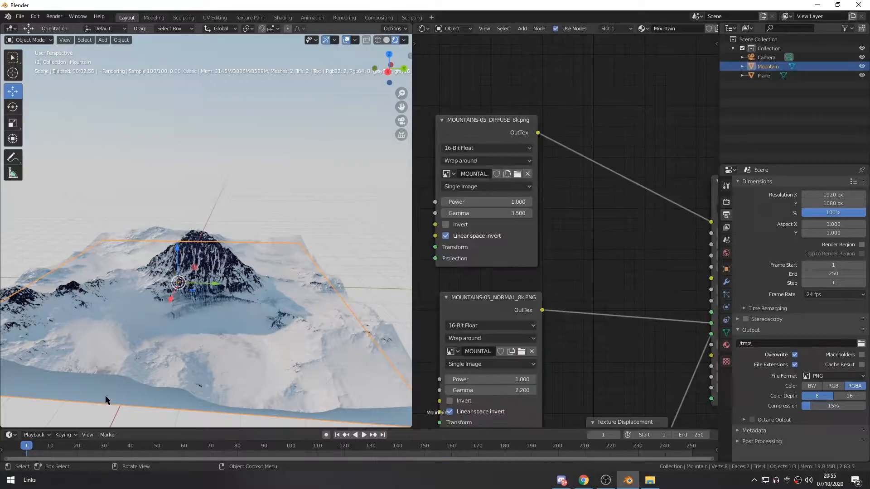
{"action": "left_click_drag", "start_coordinate": [178, 246], "coordinate": [179, 164]}
{"action": "key", "text": "ctrl+z"}
{"action": "left_click", "coordinate": [129, 392]}
{"action": "left_click", "coordinate": [128, 391]}
{"action": "left_click", "coordinate": [185, 349]}
{"action": "left_click", "coordinate": [186, 349]}
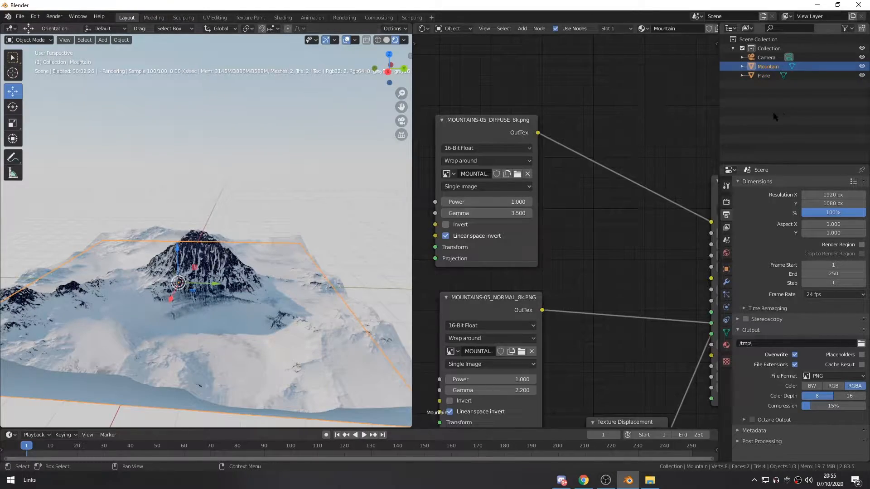
Raise the new plane to cover the ground around the mountain's base and scale it up beyond the camera frame
{"action": "left_click", "coordinate": [761, 78]}
{"action": "left_click_drag", "start_coordinate": [179, 250], "coordinate": [175, 229]}
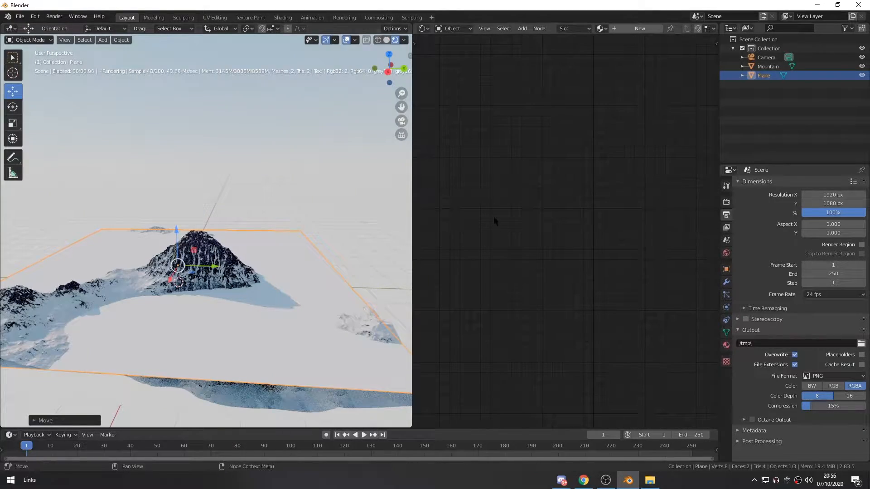
{"action": "key", "text": "KP_0"}
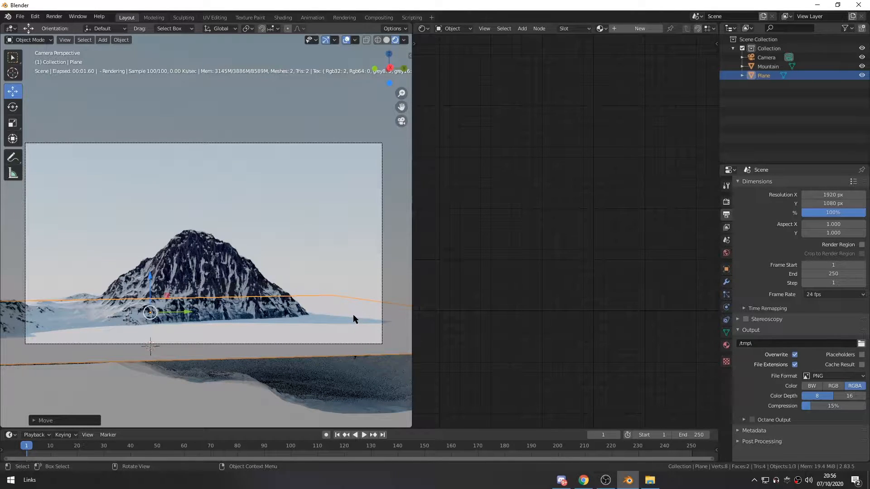
{"action": "key", "text": "s"}
{"action": "left_click", "coordinate": [354, 297]}
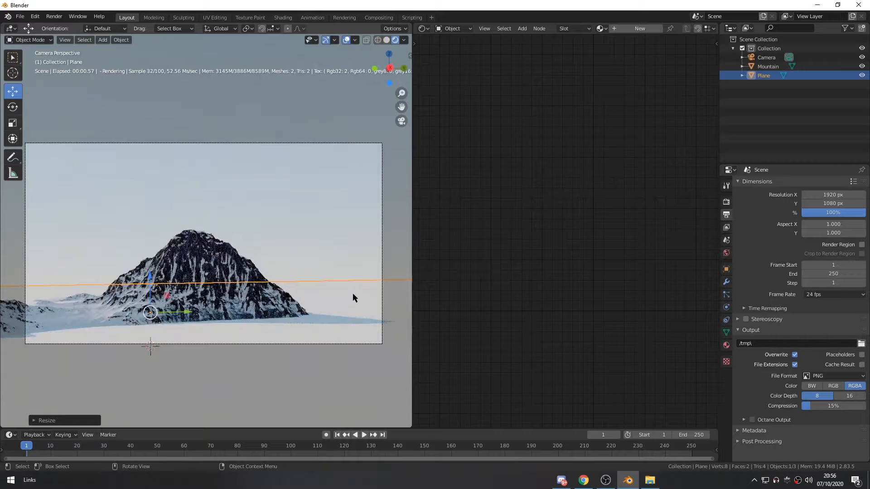
Rename the plane around the mountain's base as Water
{"action": "left_click", "coordinate": [353, 295]}
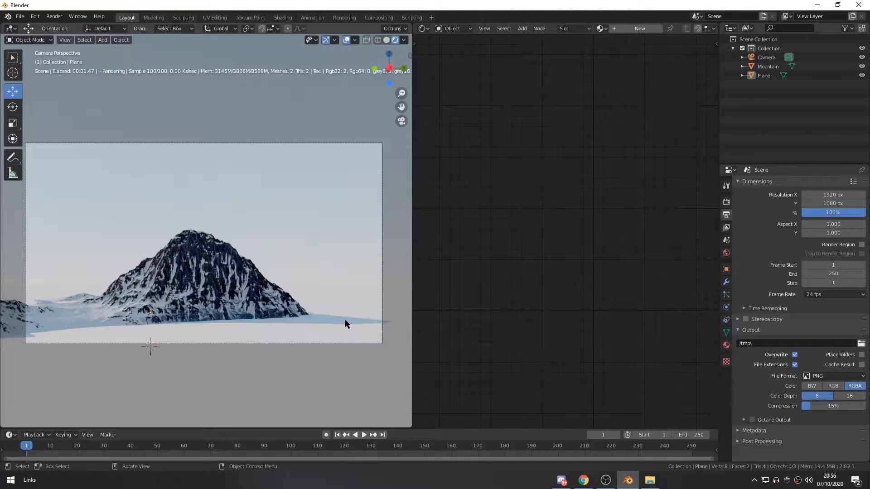
{"action": "middle_click_drag", "start_coordinate": [308, 284], "coordinate": [310, 322]}
{"action": "scroll", "coordinate": [306, 335], "scroll_direction": "down", "scroll_amount": 8}
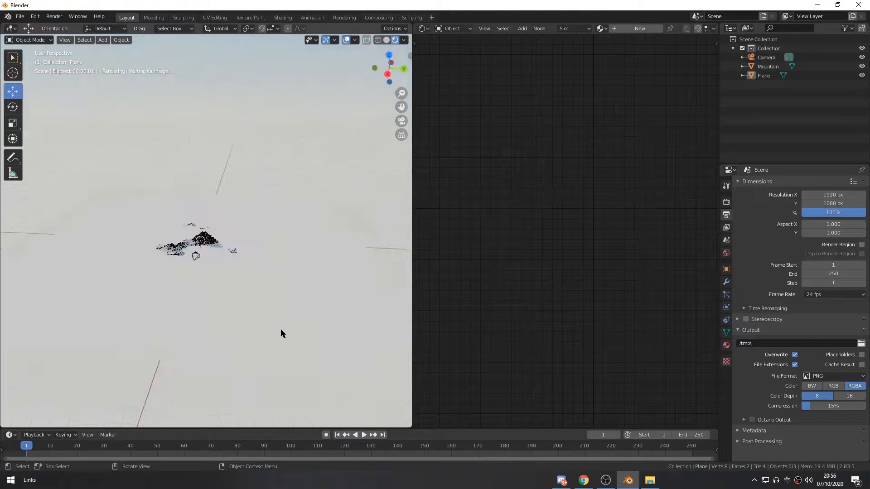
{"action": "key", "text": "KP_0"}
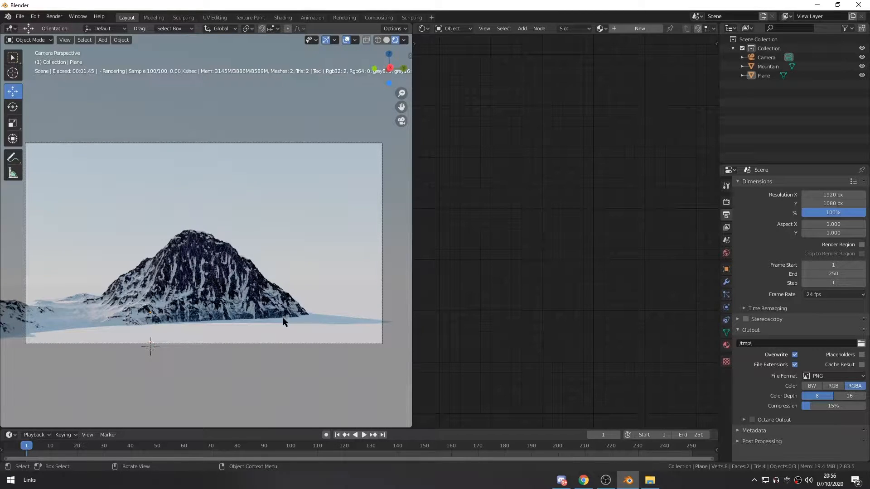
{"action": "left_click", "coordinate": [317, 328]}
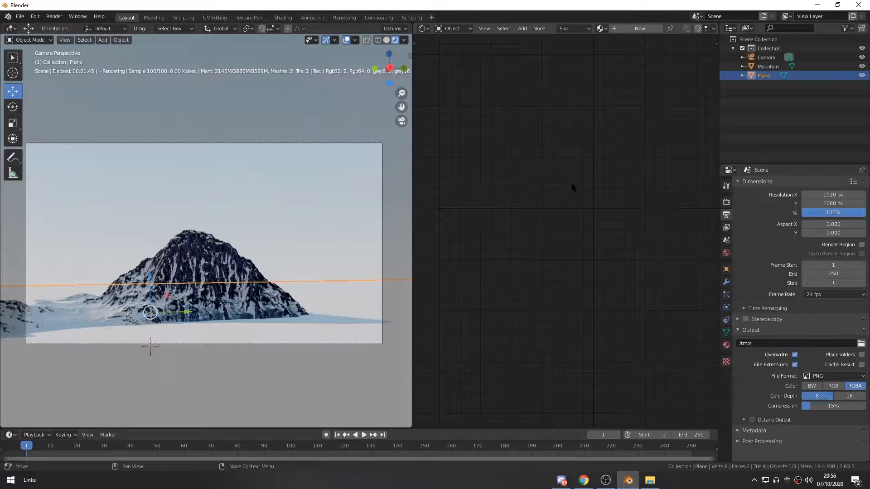
{"action": "double_click", "coordinate": [765, 75]}
{"action": "type", "text": "Water"}
{"action": "key", "text": "Return"}
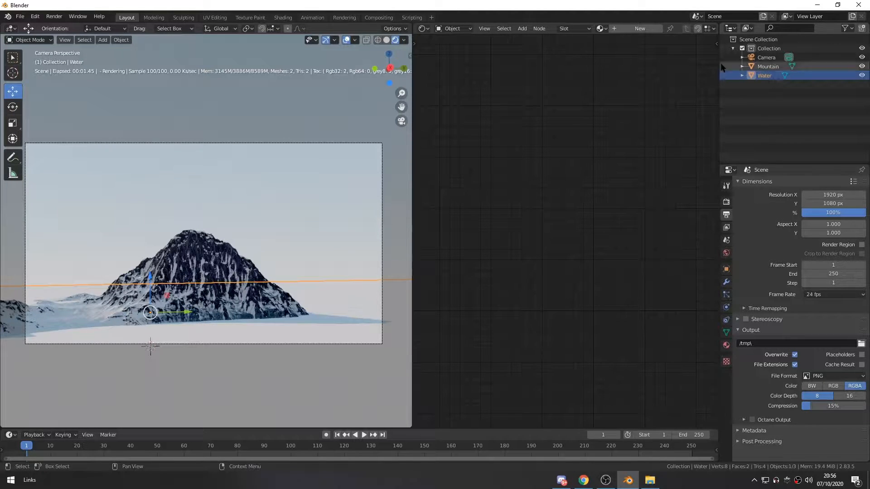
Create a new glossy material for the Water plane and set its roughness to 0
{"action": "left_click", "coordinate": [640, 28]}
{"action": "middle_click_drag", "start_coordinate": [553, 146], "coordinate": [496, 105]}
{"action": "scroll", "coordinate": [548, 178], "scroll_direction": "up", "scroll_amount": 2}
{"action": "middle_click_drag", "start_coordinate": [539, 177], "coordinate": [513, 168]}
{"action": "scroll", "coordinate": [560, 166], "scroll_direction": "up", "scroll_amount": 1}
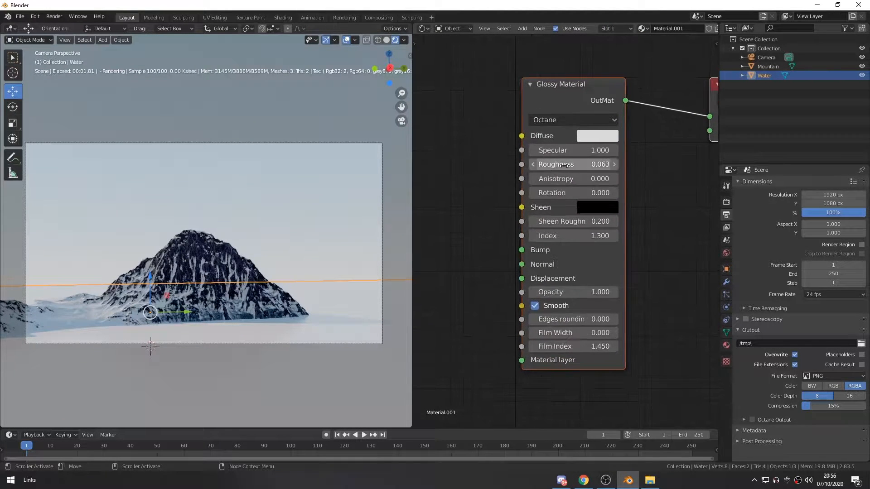
{"action": "left_click_drag", "start_coordinate": [584, 165], "coordinate": [560, 165]}
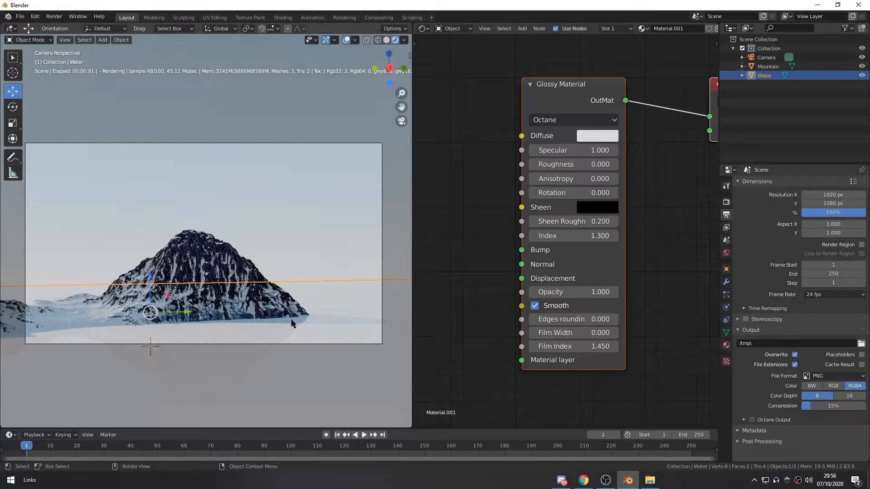
{"action": "middle_click_drag", "start_coordinate": [441, 238], "coordinate": [512, 216]}
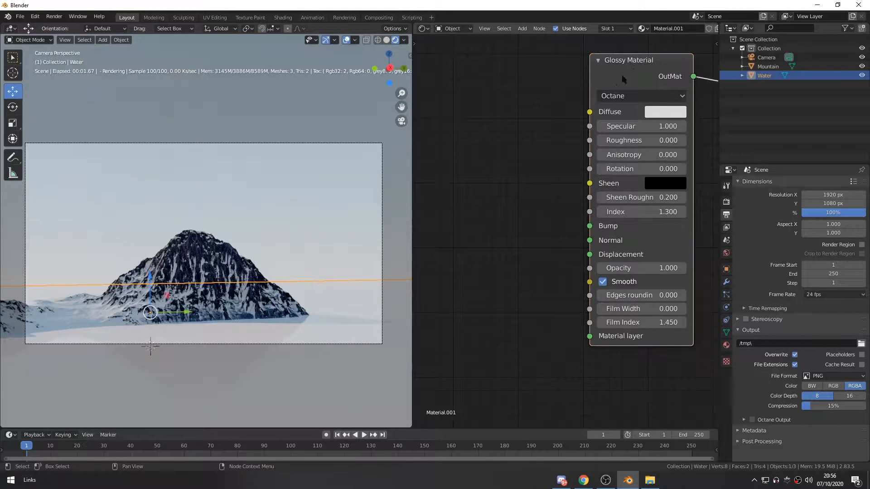
{"action": "middle_click_drag", "start_coordinate": [549, 176], "coordinate": [536, 235]}
{"action": "scroll", "coordinate": [535, 254], "scroll_direction": "down", "scroll_amount": 2}
{"action": "middle_click_drag", "start_coordinate": [535, 273], "coordinate": [552, 252]}
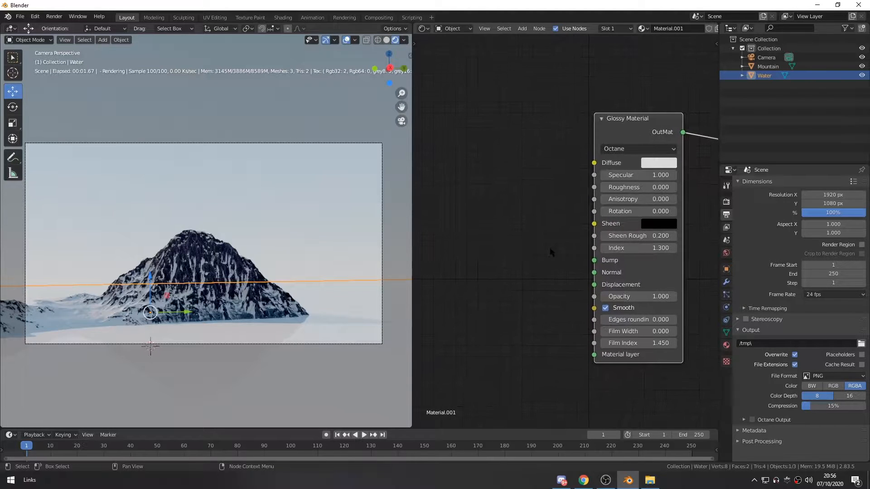
{"action": "scroll", "coordinate": [535, 247], "scroll_direction": "up", "scroll_amount": 2}
{"action": "middle_click_drag", "start_coordinate": [546, 210], "coordinate": [538, 186]}
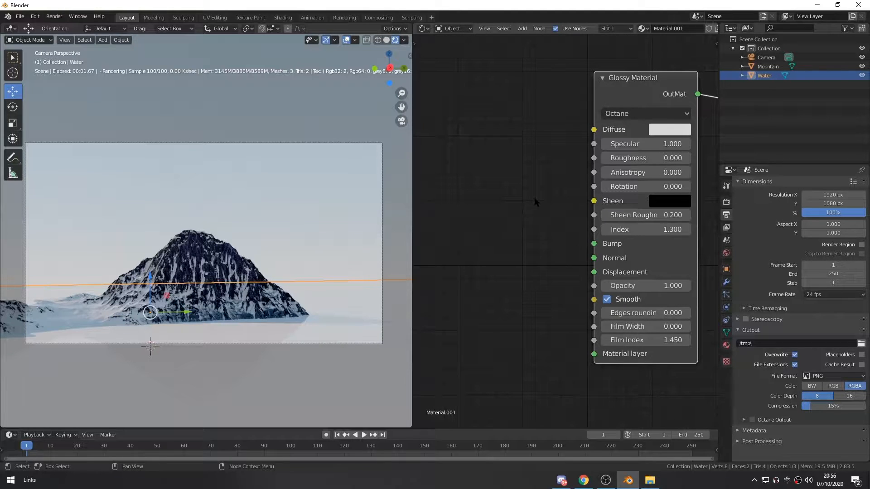
{"action": "middle_click_drag", "start_coordinate": [497, 176], "coordinate": [493, 203]}
{"action": "scroll", "coordinate": [500, 194], "scroll_direction": "up", "scroll_amount": 1}
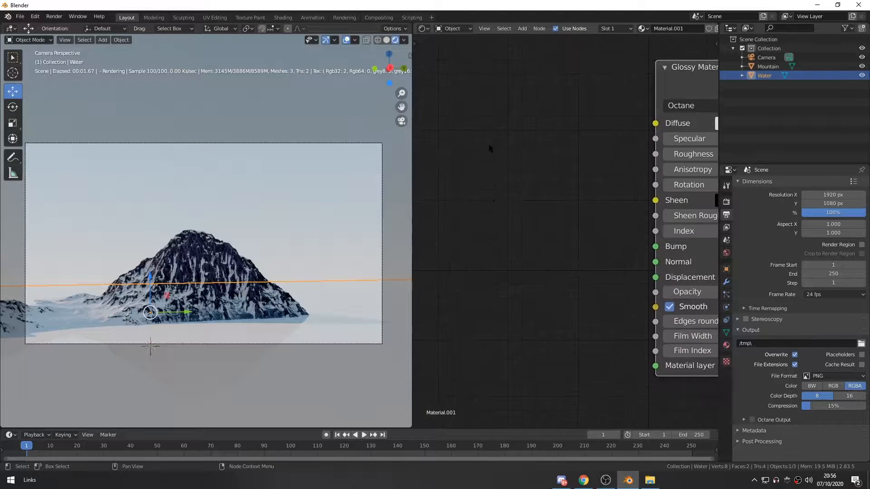
Add a Noise Tex node beside the water's Glossy Material node
{"action": "key", "text": "shift+a"}
{"action": "left_click", "coordinate": [489, 147]}
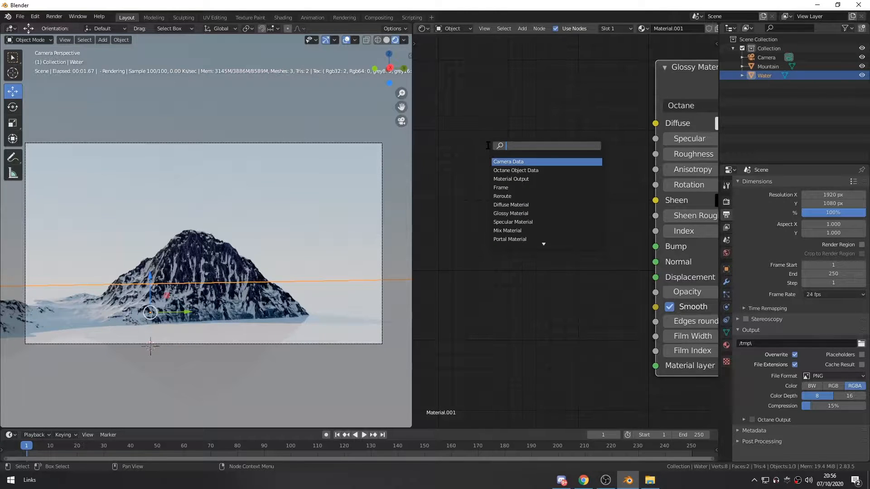
{"action": "type", "text": "oc"}
{"action": "type", "text": "t"}
{"action": "type", "text": "nae"}
{"action": "key", "text": "BackSpace"}
{"action": "key", "text": "BackSpace"}
{"action": "key", "text": "BackSpace"}
{"action": "type", "text": "ne"}
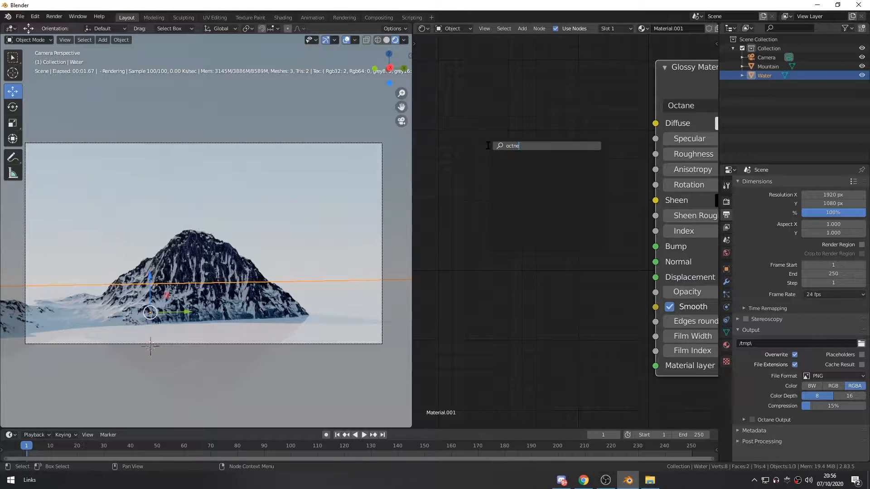
{"action": "key", "text": "BackSpace"}
{"action": "key", "text": "BackSpace"}
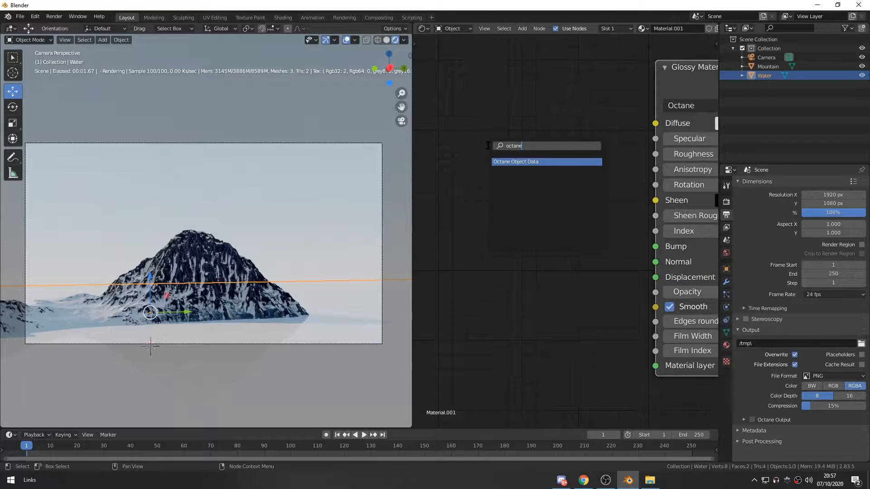
{"action": "key", "text": "BackSpace"}
{"action": "key", "text": "BackSpace"}
{"action": "key", "text": "BackSpace"}
{"action": "type", "text": "noise"}
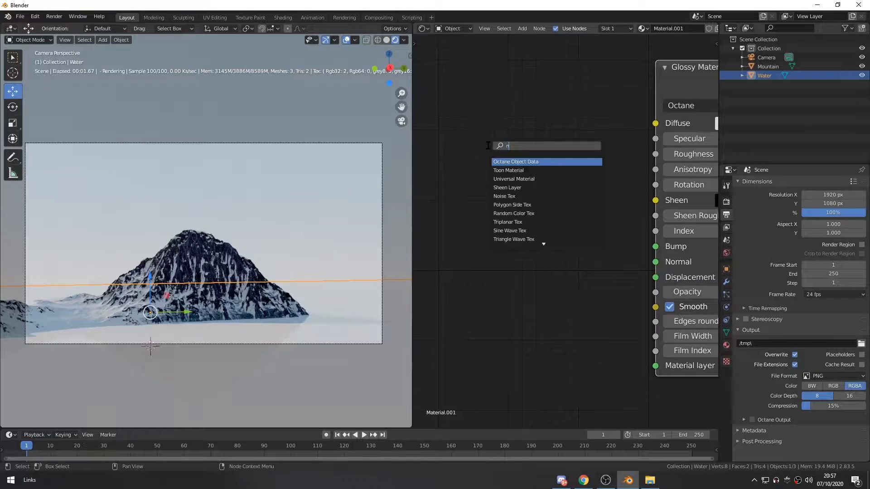
{"action": "key", "text": "Return"}
{"action": "left_click", "coordinate": [486, 142]}
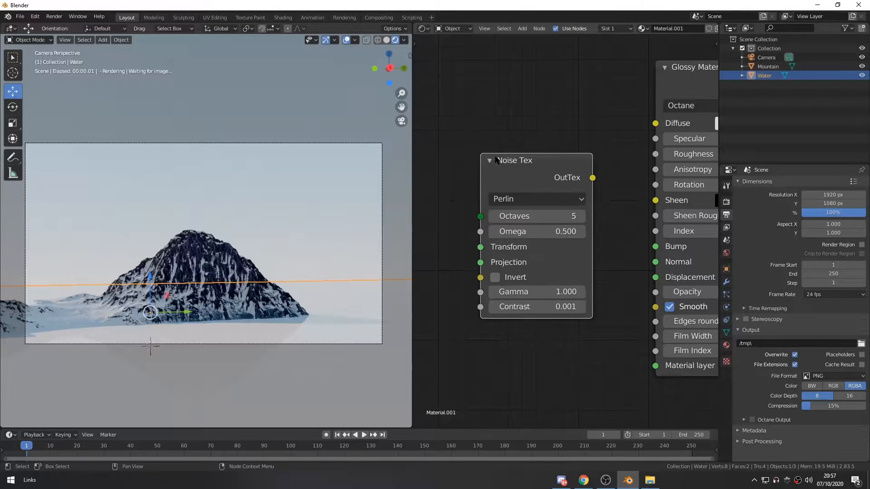
Connect the Noise Tex output to the Bump input of the water's Glossy Material and move the noise node closer to it
{"action": "scroll", "coordinate": [553, 140], "scroll_direction": "down", "scroll_amount": 2}
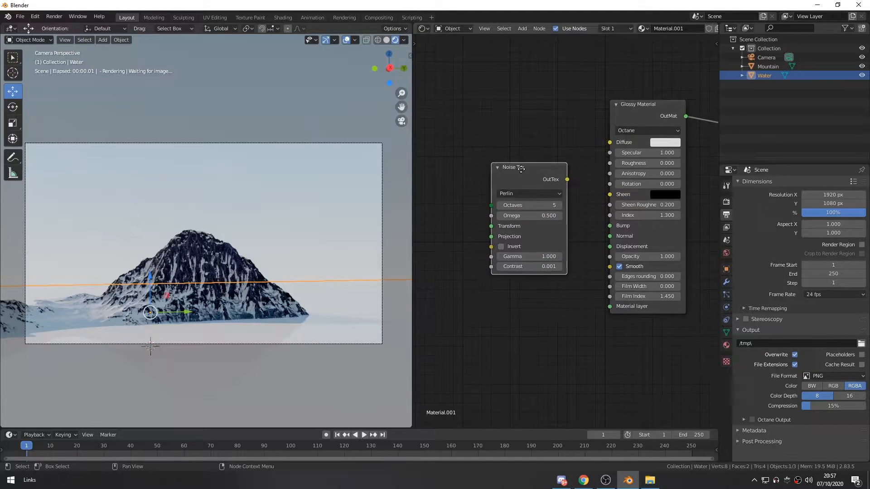
{"action": "left_click_drag", "start_coordinate": [520, 168], "coordinate": [520, 189]}
{"action": "middle_click_drag", "start_coordinate": [576, 195], "coordinate": [579, 184]}
{"action": "scroll", "coordinate": [566, 181], "scroll_direction": "up", "scroll_amount": 1}
{"action": "left_click_drag", "start_coordinate": [529, 168], "coordinate": [617, 214]}
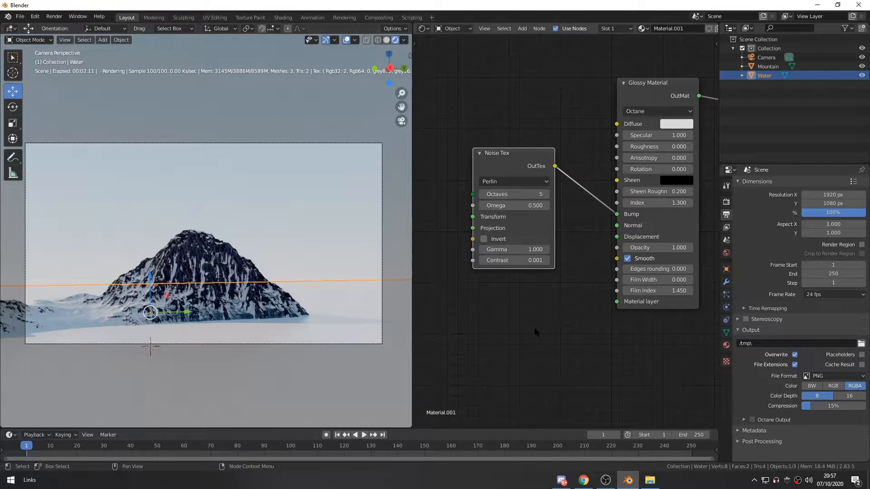
{"action": "left_click_drag", "start_coordinate": [510, 159], "coordinate": [532, 183]}
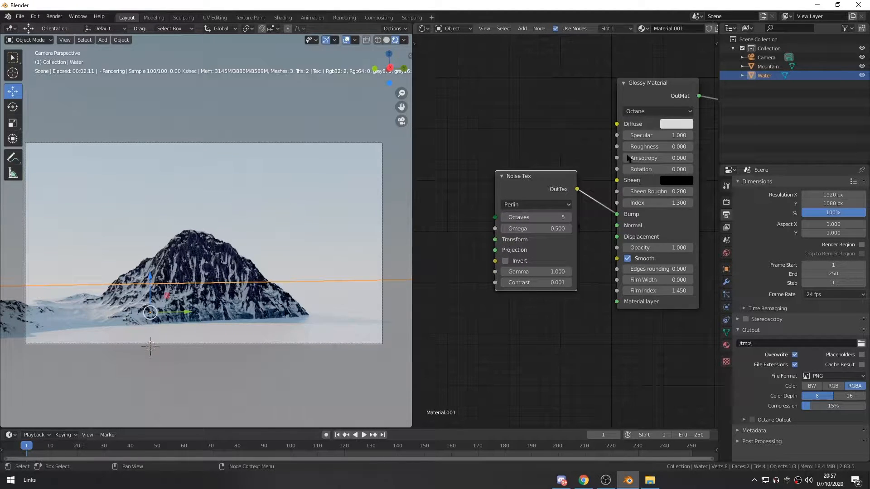
Set the water material's diffuse colour to black and align the Noise Tex node with the Bump input
{"action": "left_click", "coordinate": [677, 126]}
{"action": "left_click_drag", "start_coordinate": [748, 203], "coordinate": [748, 215]}
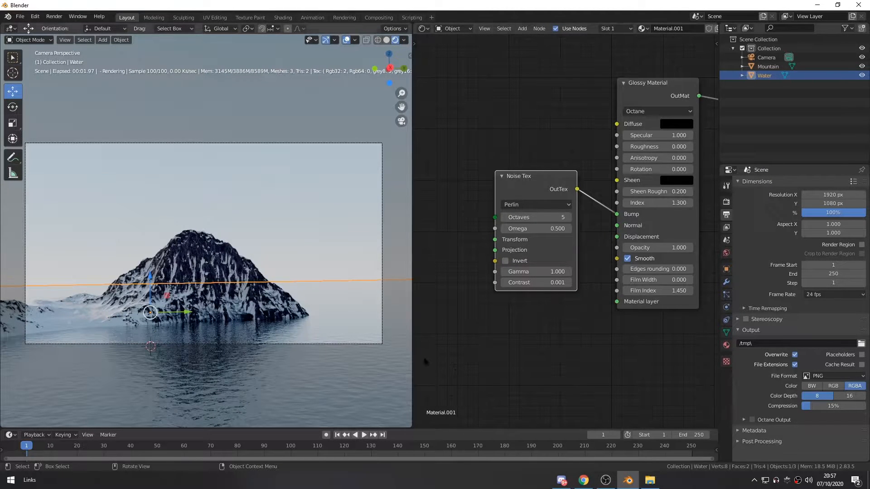
{"action": "left_click", "coordinate": [329, 248]}
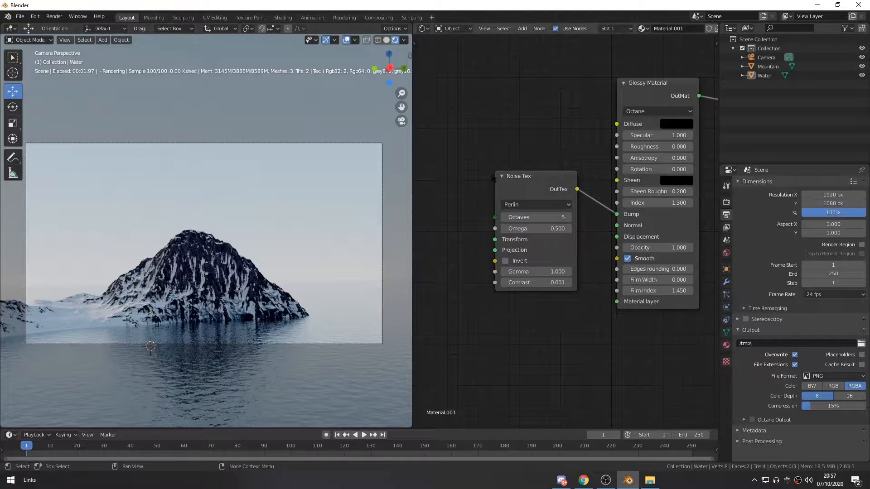
{"action": "left_click_drag", "start_coordinate": [527, 177], "coordinate": [544, 201]}
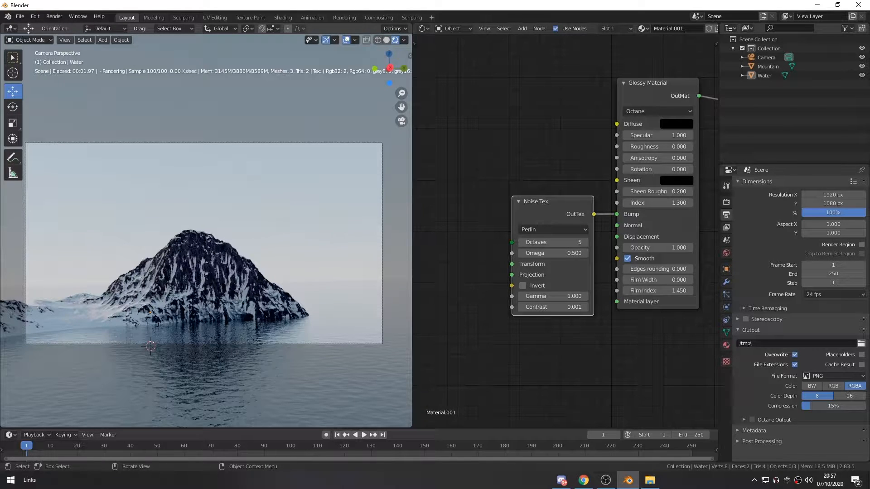
{"action": "left_click", "coordinate": [507, 128]}
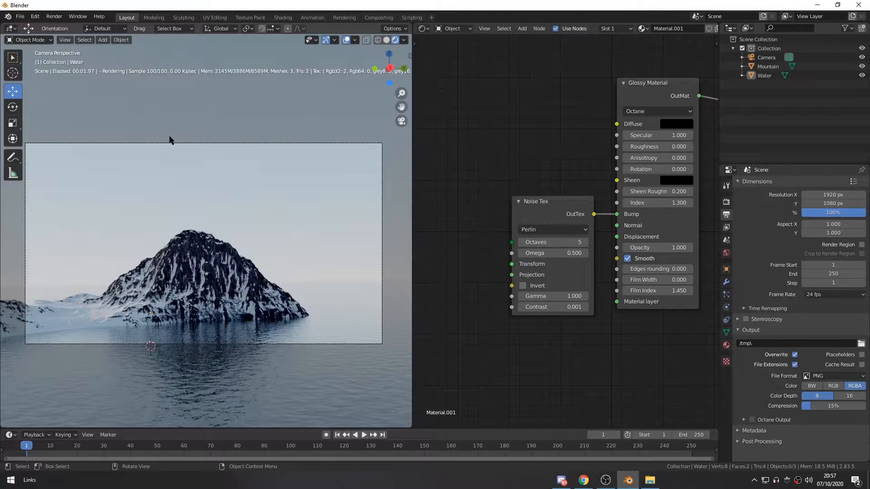
Add a UV sphere with 35 segments and 35 rings
{"action": "key", "text": "shift+a"}
{"action": "mouse_move", "coordinate": [171, 138]}
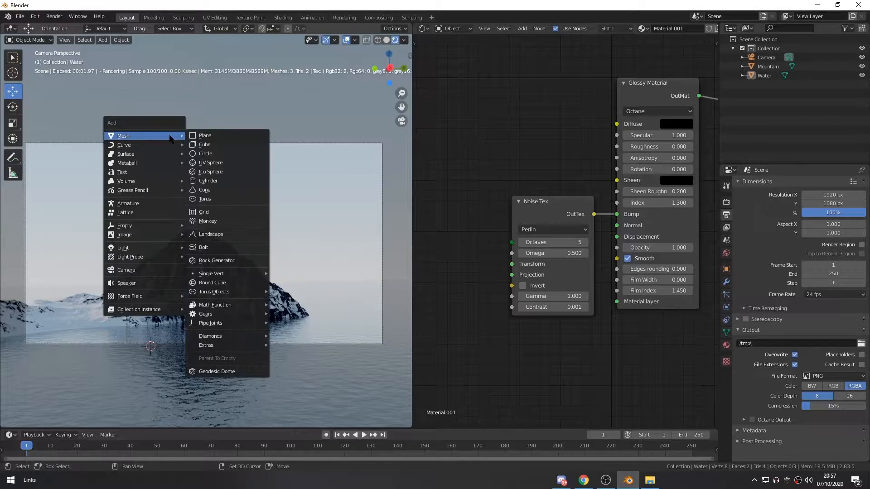
{"action": "left_click", "coordinate": [215, 162]}
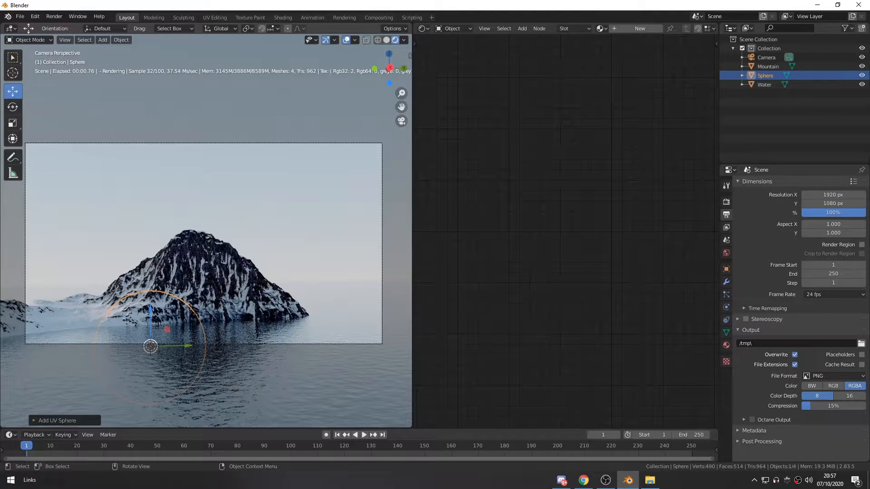
{"action": "left_click", "coordinate": [57, 420]}
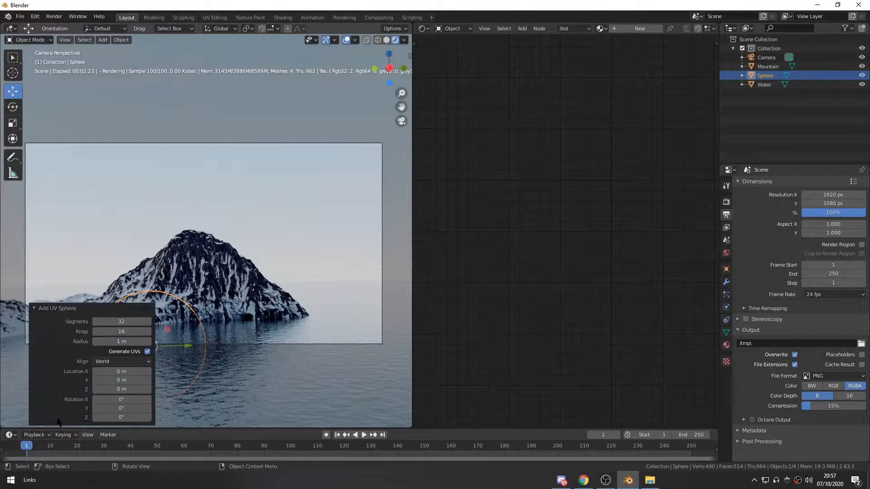
{"action": "left_click", "coordinate": [122, 323]}
{"action": "type", "text": "35"}
{"action": "key", "text": "Tab"}
{"action": "type", "text": "35"}
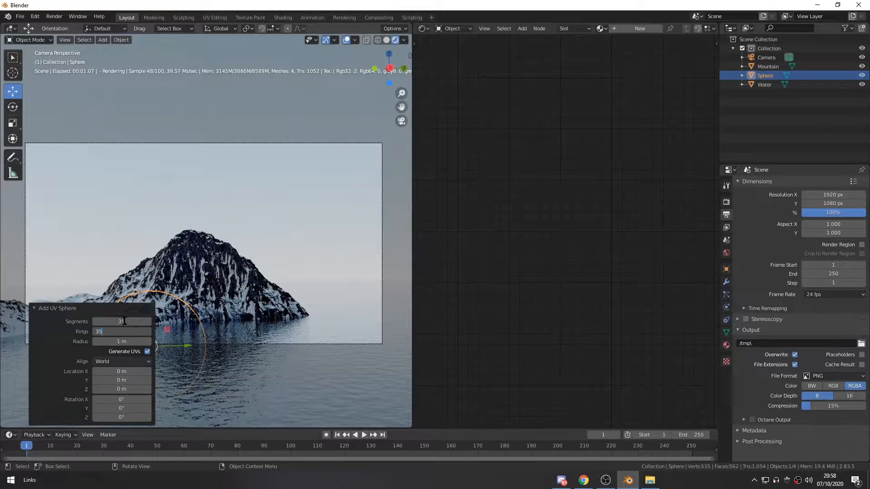
{"action": "key", "text": "Return"}
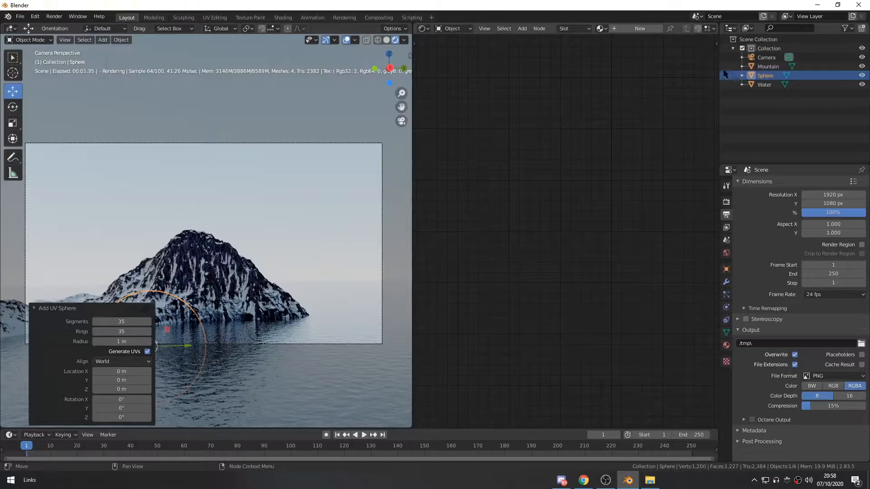
Raise the sphere to the mountain's peak, shift it about 0.74 m along Y, and lower it about 0.25 m
{"action": "left_click", "coordinate": [767, 76]}
{"action": "left_click_drag", "start_coordinate": [150, 318], "coordinate": [150, 208]}
{"action": "left_click_drag", "start_coordinate": [185, 237], "coordinate": [227, 237]}
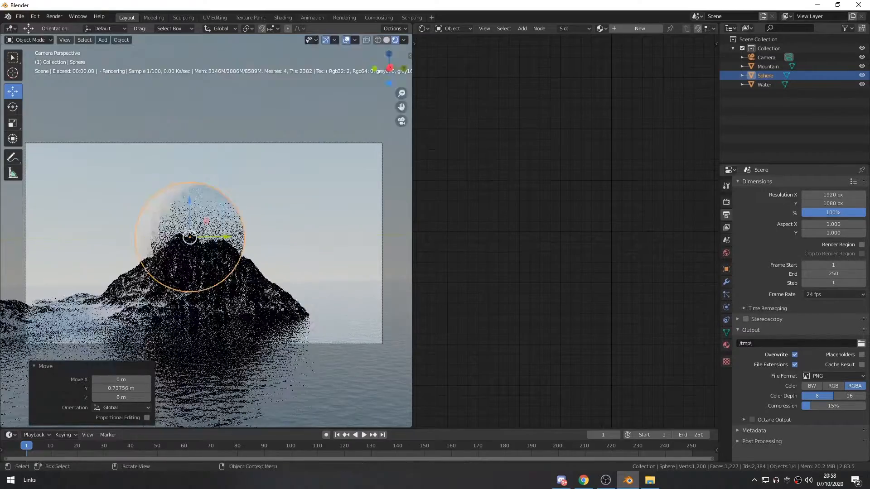
{"action": "middle_click_drag", "start_coordinate": [396, 229], "coordinate": [186, 231]}
{"action": "mouse_move", "coordinate": [186, 230]}
{"action": "left_mouse_down"}
{"action": "mouse_move", "coordinate": [181, 214]}
{"action": "mouse_move", "coordinate": [183, 222]}
{"action": "left_mouse_up"}
{"action": "key", "text": "KP_0"}
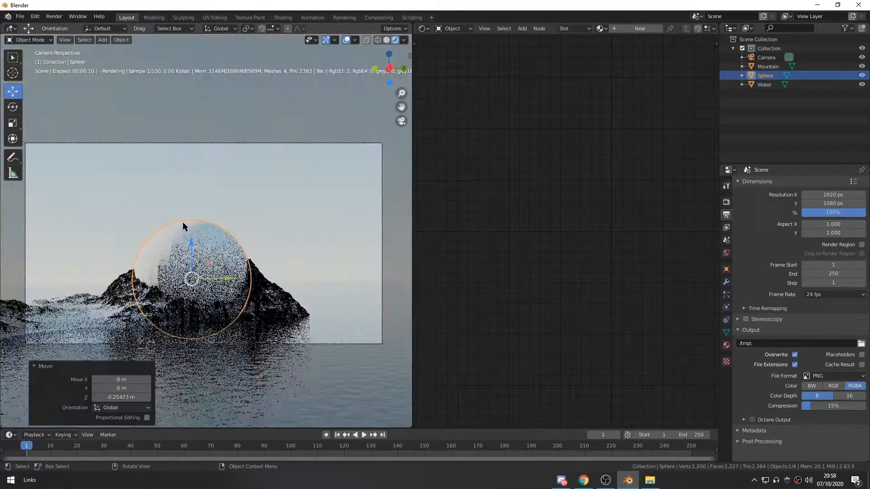
Center the sphere over the mountain in the camera view, raising it slightly and moving it about -0.15 m along X
{"action": "left_click_drag", "start_coordinate": [190, 246], "coordinate": [191, 233]}
{"action": "left_click_drag", "start_coordinate": [226, 264], "coordinate": [231, 261]}
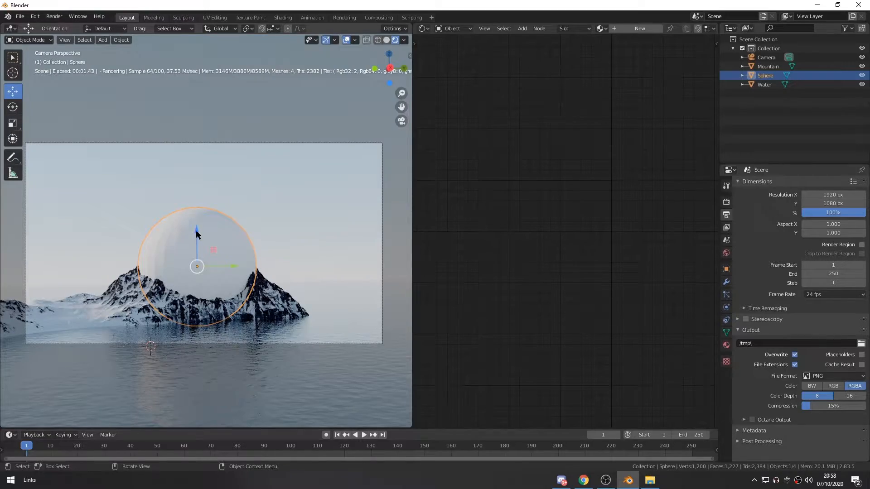
{"action": "left_click_drag", "start_coordinate": [196, 232], "coordinate": [196, 223]}
{"action": "middle_click_drag", "start_coordinate": [252, 243], "coordinate": [203, 271]}
{"action": "left_click_drag", "start_coordinate": [165, 259], "coordinate": [169, 257]}
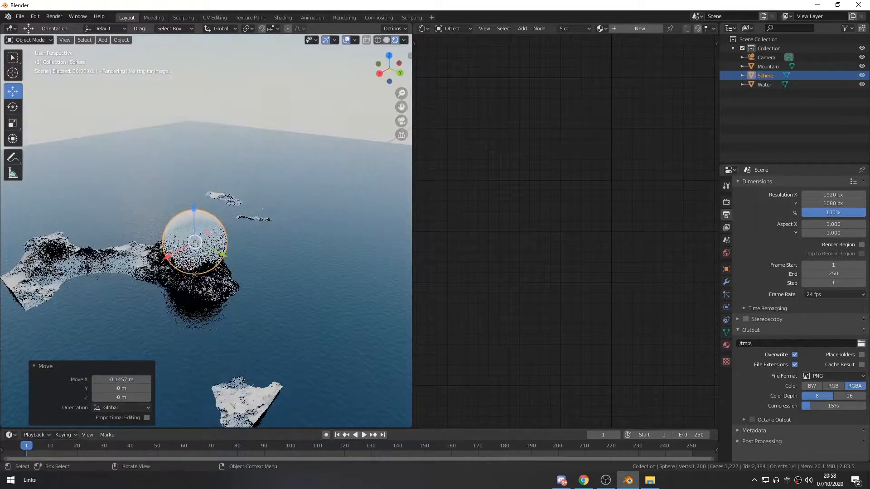
{"action": "key", "text": "KP_0"}
{"action": "left_click", "coordinate": [765, 129]}
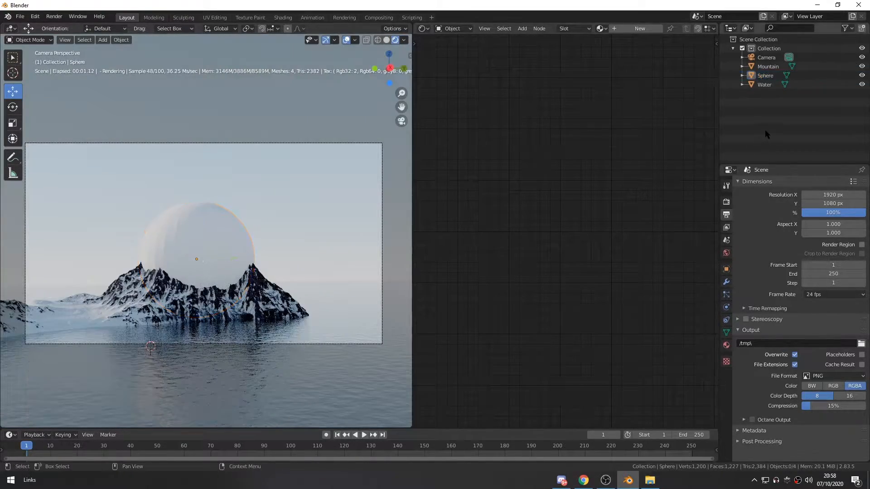
Add a Wireframe modifier to the sphere over the mountain
{"action": "left_click", "coordinate": [203, 236]}
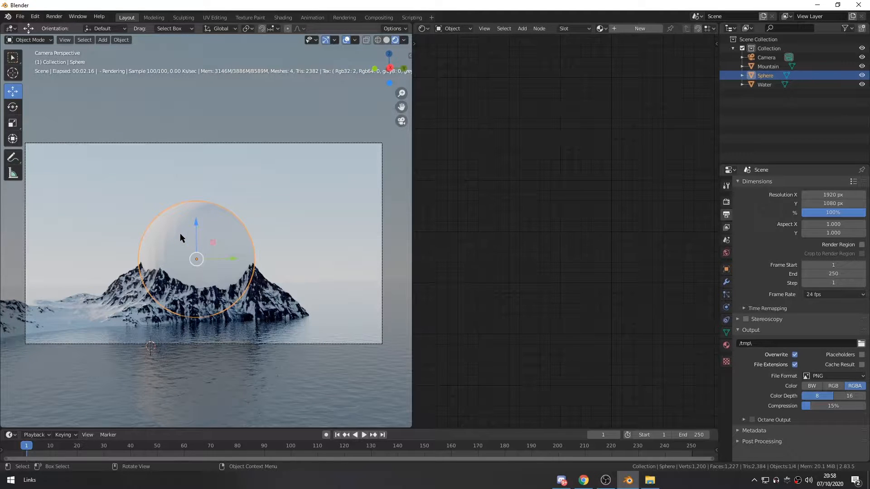
{"action": "left_click", "coordinate": [727, 283]}
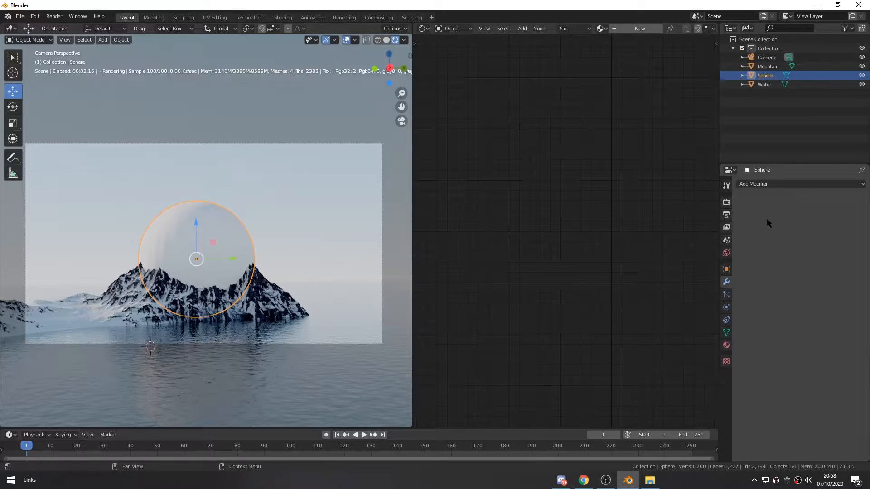
{"action": "left_click", "coordinate": [755, 184]}
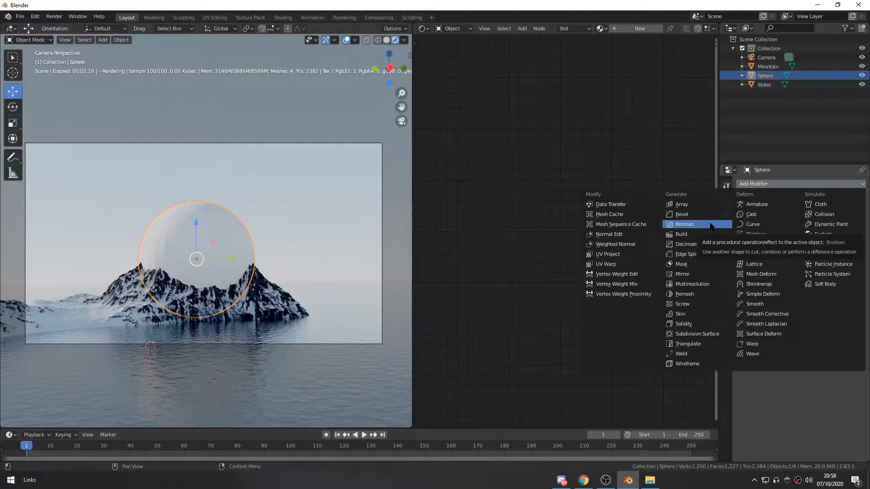
{"action": "left_click", "coordinate": [687, 366]}
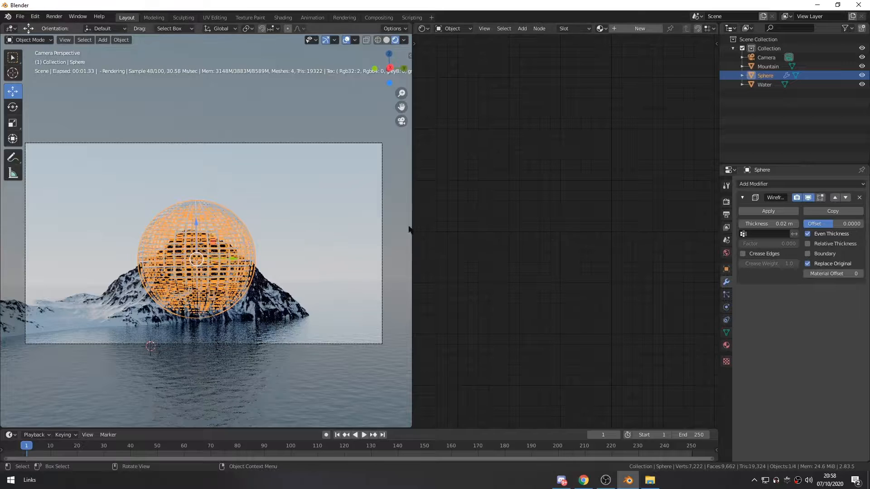
{"action": "left_click", "coordinate": [787, 126]}
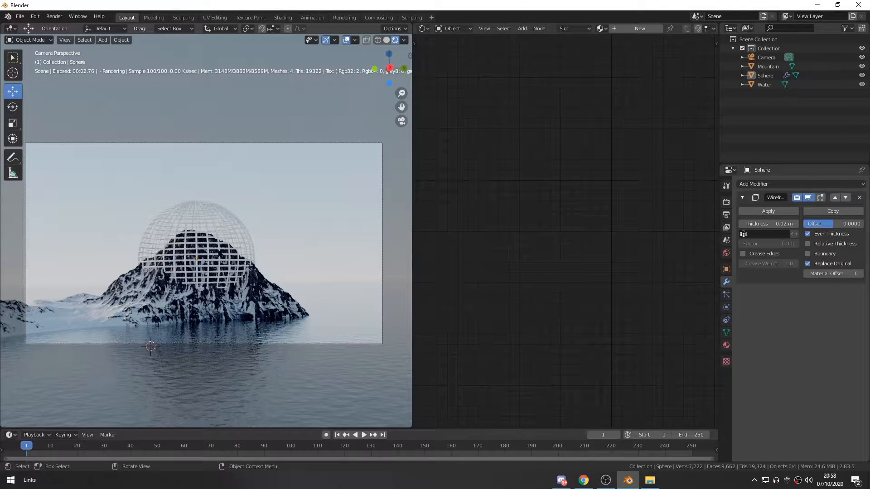
Delete the wireframe sphere from the scene
{"action": "left_click", "coordinate": [766, 76]}
{"action": "left_click", "coordinate": [769, 124]}
{"action": "left_click", "coordinate": [769, 76]}
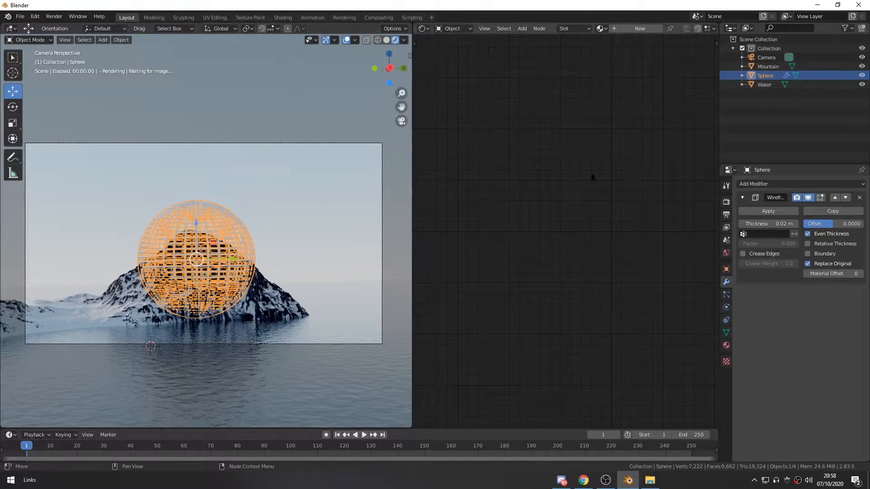
{"action": "left_click", "coordinate": [755, 122]}
{"action": "right_click", "coordinate": [765, 76]}
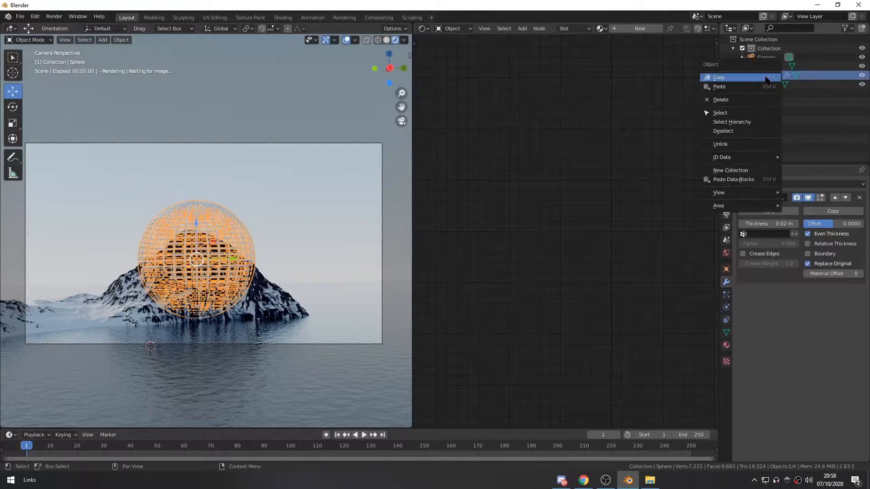
{"action": "left_click", "coordinate": [721, 100]}
{"action": "key", "text": "shift+a"}
{"action": "mouse_move", "coordinate": [193, 248]}
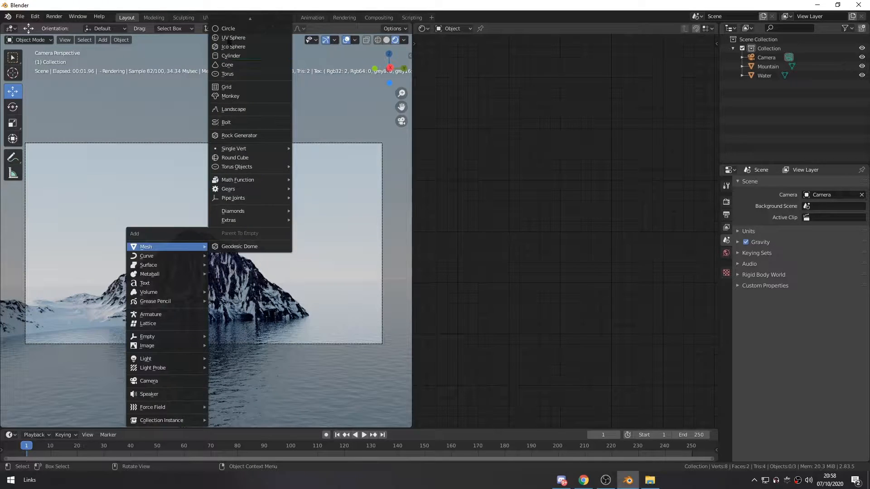
{"action": "left_click", "coordinate": [233, 29]}
{"action": "left_click", "coordinate": [764, 67]}
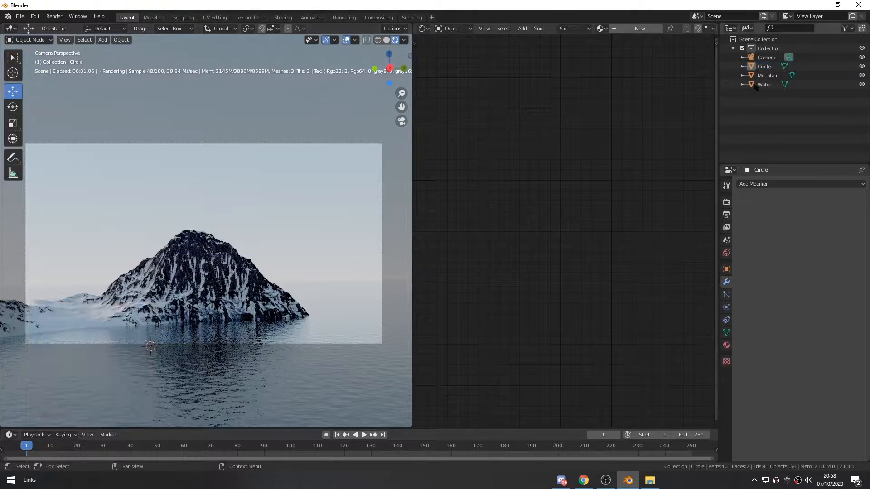
{"action": "right_click", "coordinate": [766, 67]}
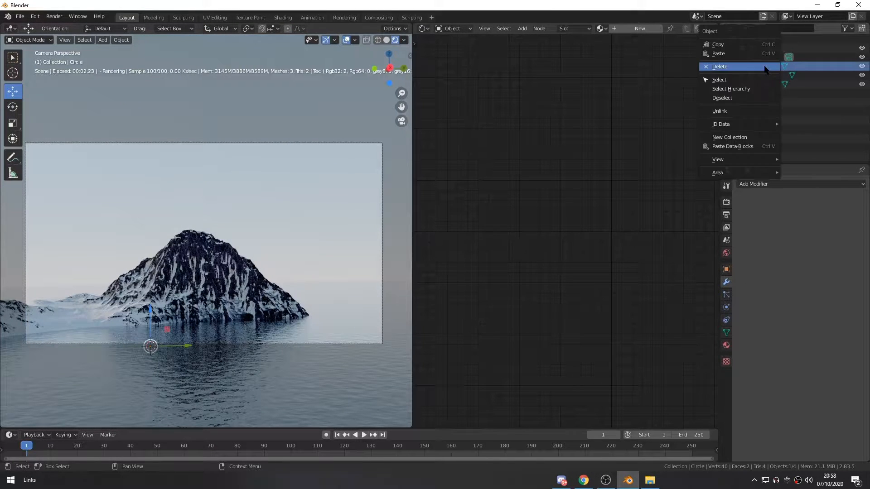
{"action": "left_click", "coordinate": [722, 66]}
Add a UV sphere with 35 segments and 35 rings, raised about 1.78 m along Z, and delete it
{"action": "key", "text": "shift+a"}
{"action": "mouse_move", "coordinate": [135, 277]}
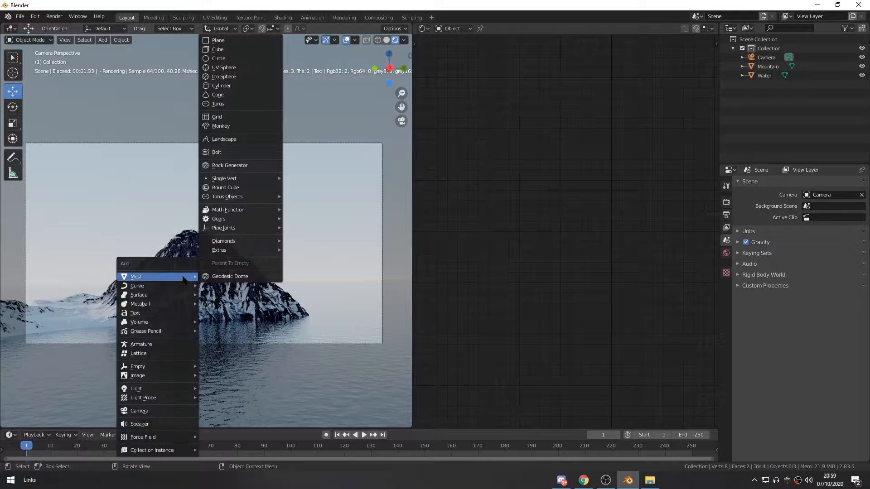
{"action": "left_click", "coordinate": [226, 68]}
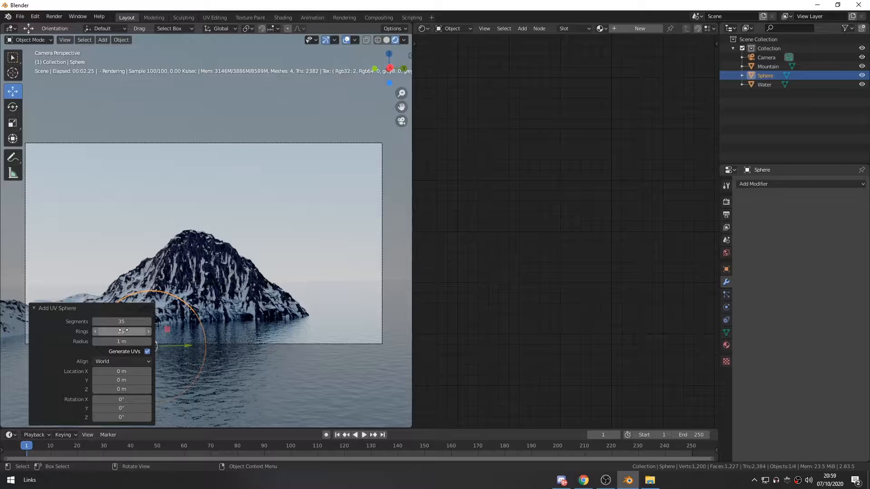
{"action": "left_click", "coordinate": [271, 229]}
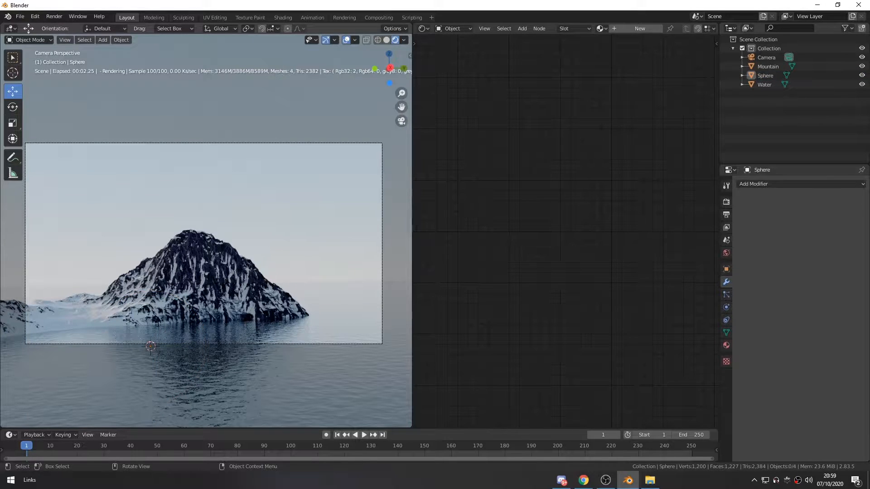
{"action": "left_click", "coordinate": [766, 75]}
{"action": "left_click_drag", "start_coordinate": [152, 311], "coordinate": [151, 213]}
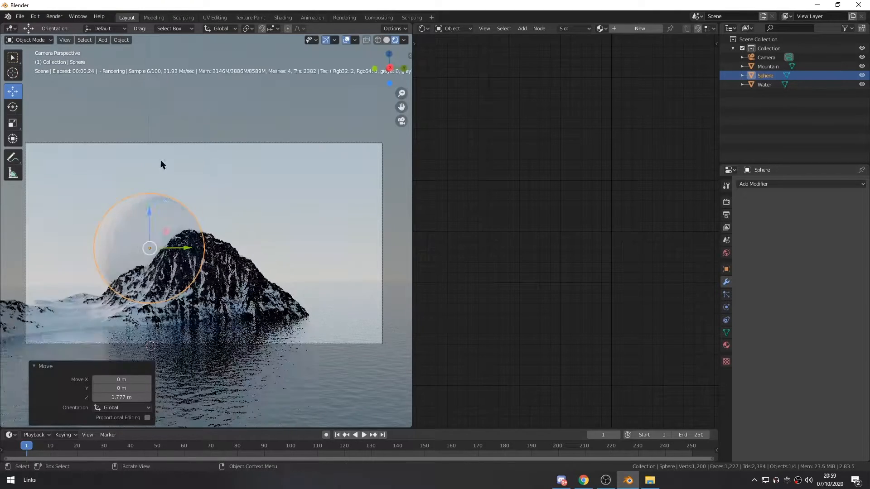
{"action": "left_click", "coordinate": [120, 233]}
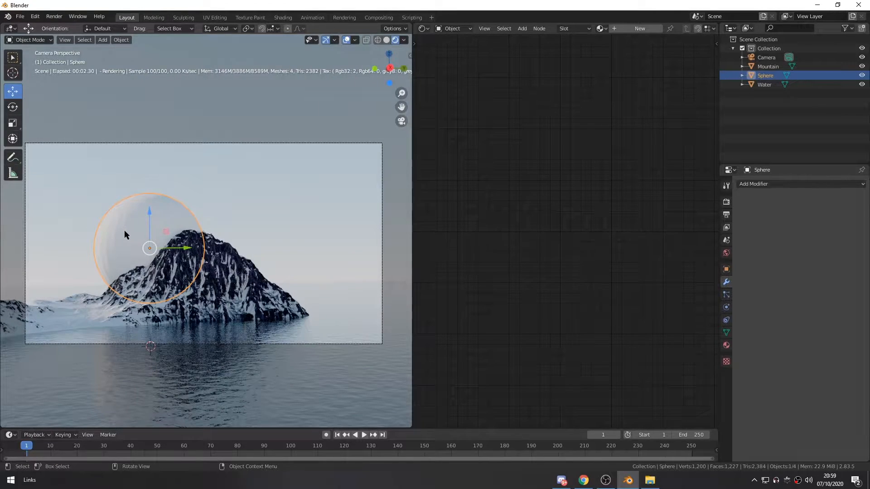
{"action": "key", "text": "Delete"}
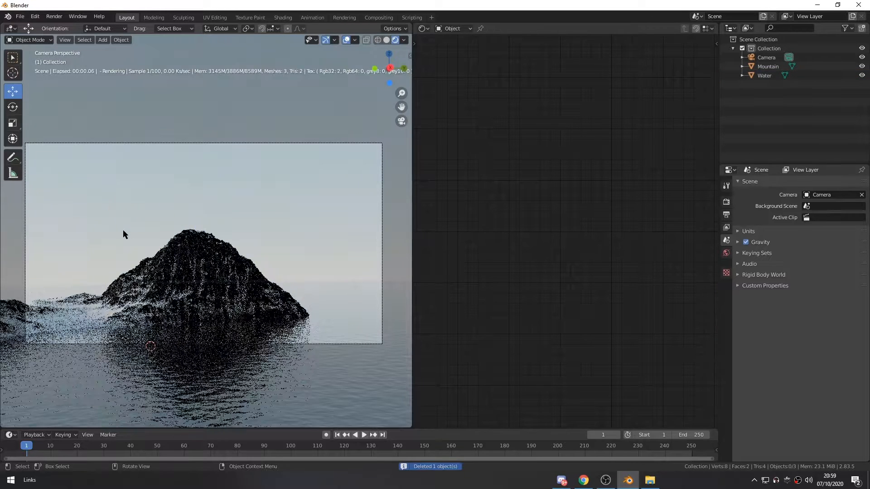
Add a new UV sphere and set it to 20 segments
{"action": "key", "text": "shift+a"}
{"action": "mouse_move", "coordinate": [151, 244]}
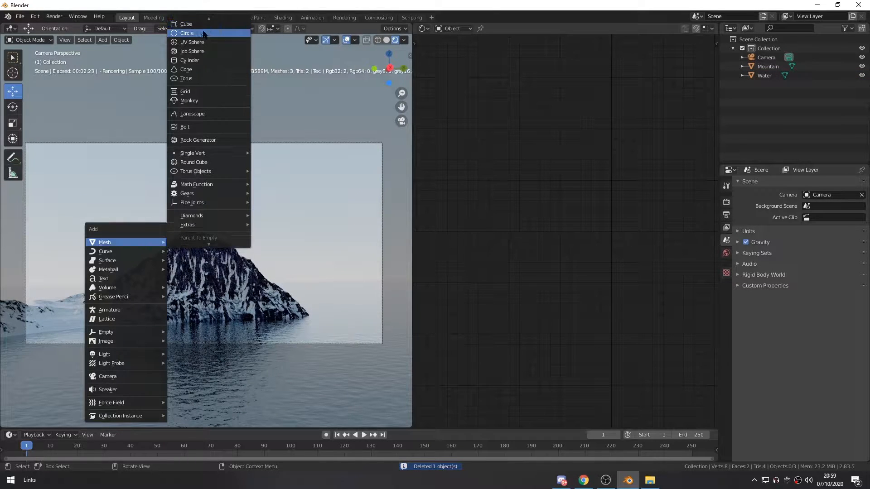
{"action": "left_click", "coordinate": [194, 53]}
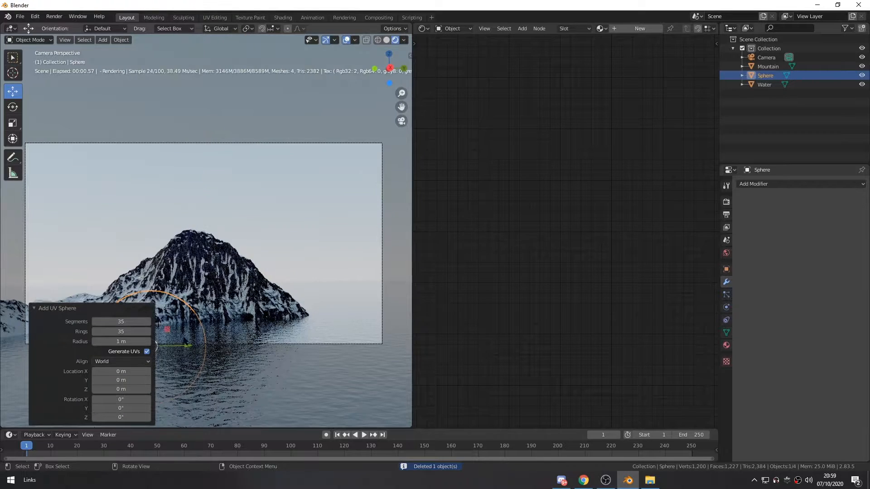
{"action": "left_click", "coordinate": [132, 323]}
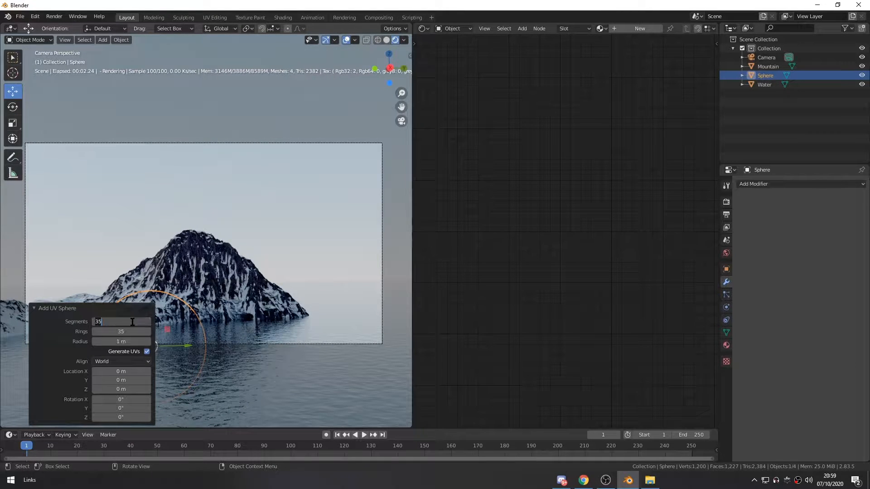
{"action": "left_click", "coordinate": [55, 336]}
{"action": "left_click", "coordinate": [122, 321]}
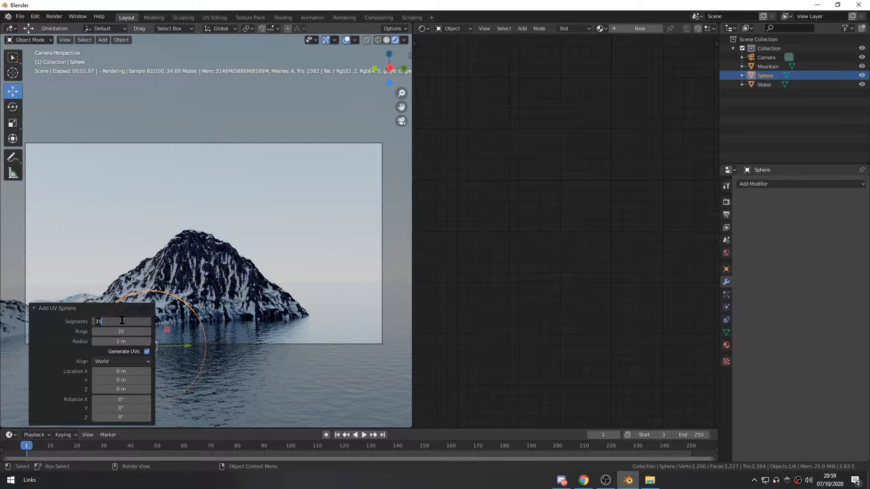
{"action": "left_click", "coordinate": [66, 322]}
{"action": "left_click", "coordinate": [128, 324]}
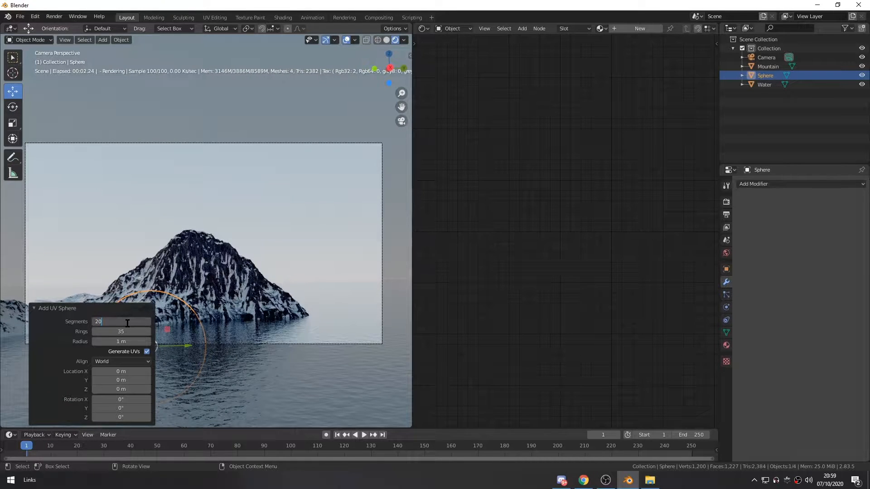
{"action": "type", "text": "20"}
{"action": "key", "text": "Return"}
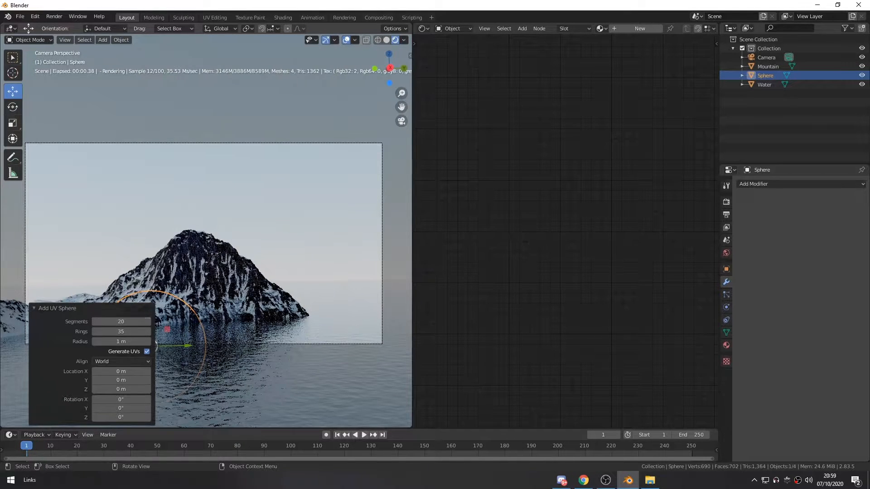
Raise the sphere about 1.82 m and move it about 1.12 m along Y over the mountain
{"action": "left_click", "coordinate": [756, 115]}
{"action": "left_click", "coordinate": [766, 75]}
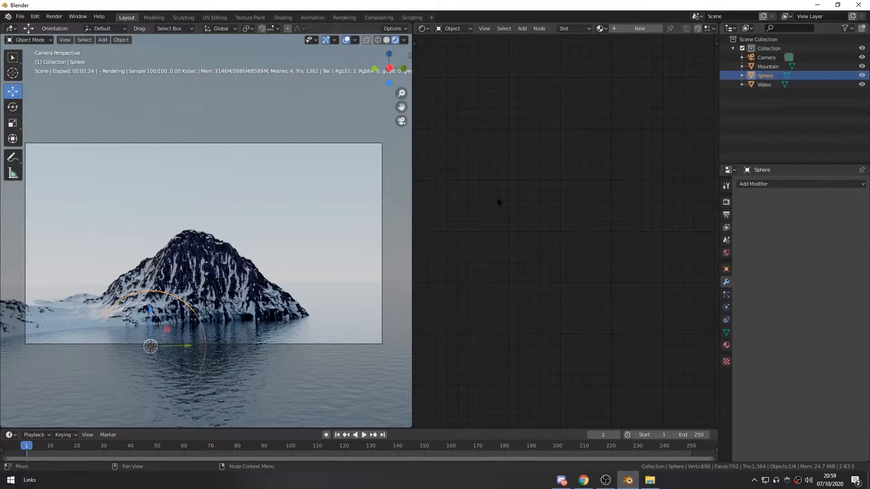
{"action": "left_click_drag", "start_coordinate": [156, 313], "coordinate": [159, 204]}
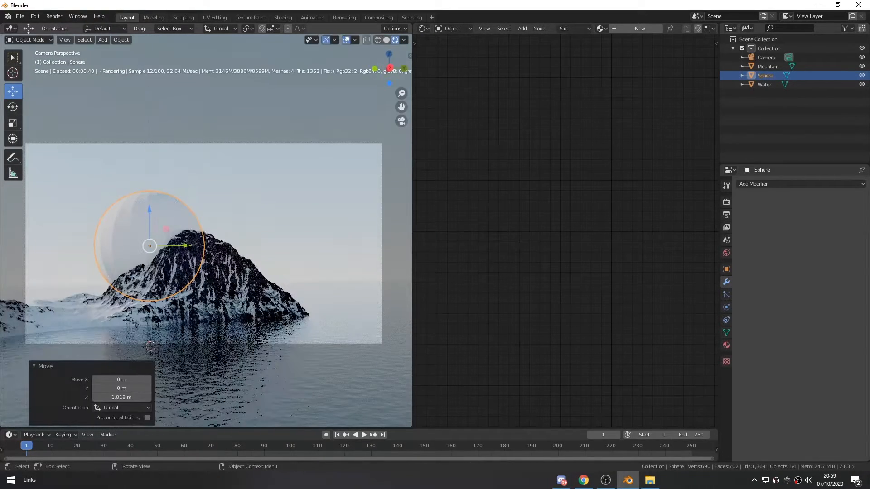
{"action": "left_click_drag", "start_coordinate": [189, 246], "coordinate": [223, 245]}
Delete the water plane and the sphere
{"action": "middle_click_drag", "start_coordinate": [247, 269], "coordinate": [204, 305]}
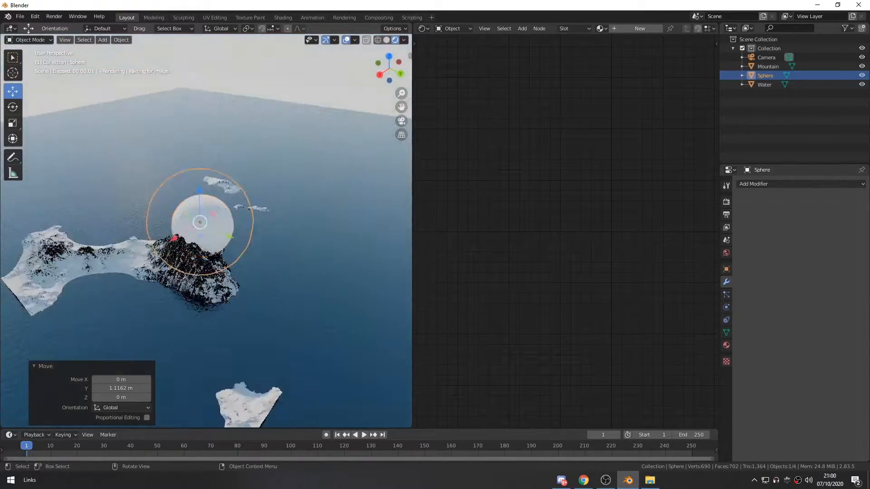
{"action": "scroll", "coordinate": [204, 299], "scroll_direction": "up", "scroll_amount": 6}
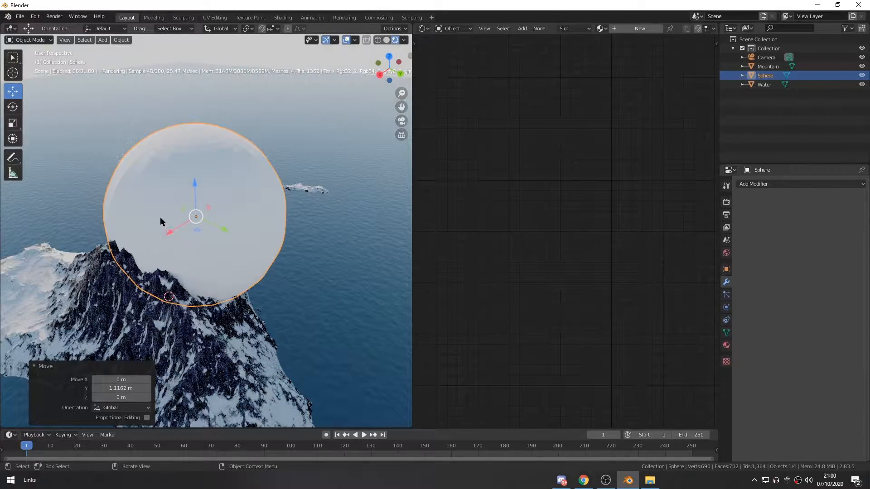
{"action": "left_click", "coordinate": [156, 204]}
{"action": "key", "text": "Delete"}
{"action": "key", "text": "shift+a"}
{"action": "key", "text": "Escape"}
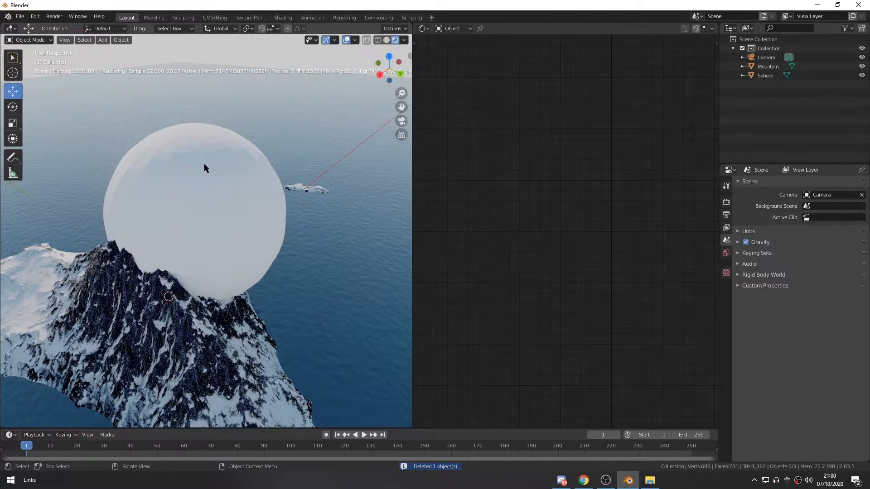
{"action": "left_click", "coordinate": [202, 180]}
{"action": "key", "text": "Delete"}
Add a UV sphere with 20 segments and 15 rings
{"action": "key", "text": "shift+a"}
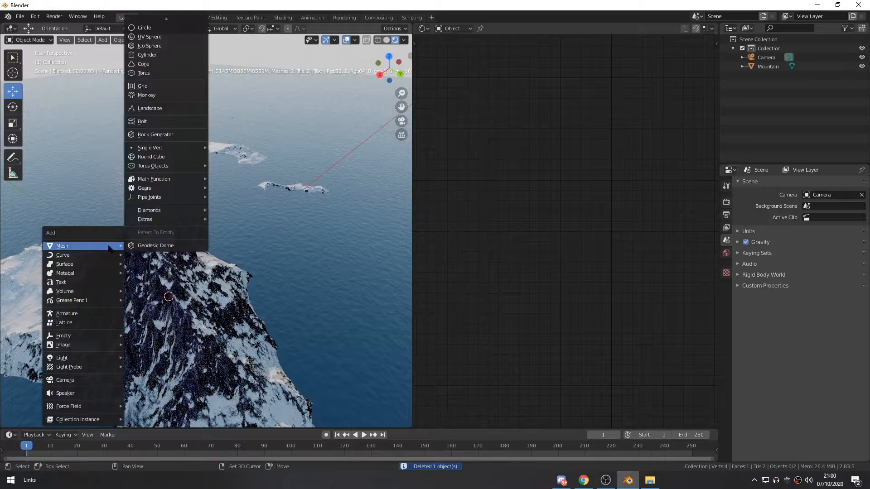
{"action": "left_click", "coordinate": [171, 36]}
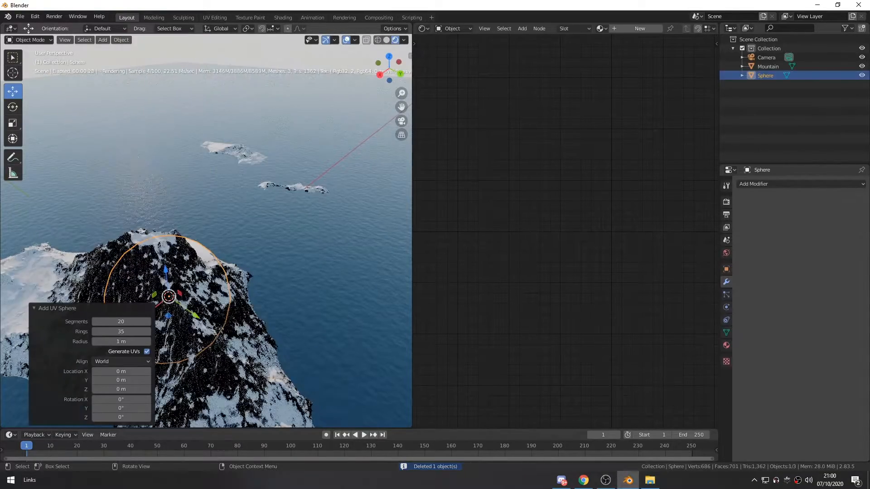
{"action": "middle_click_drag", "start_coordinate": [197, 272], "coordinate": [129, 323]}
{"action": "scroll", "coordinate": [308, 271], "scroll_direction": "up", "scroll_amount": 3}
{"action": "middle_click_drag", "start_coordinate": [312, 271], "coordinate": [254, 268], "text": "shift"}
{"action": "scroll", "coordinate": [255, 268], "scroll_direction": "up", "scroll_amount": 1}
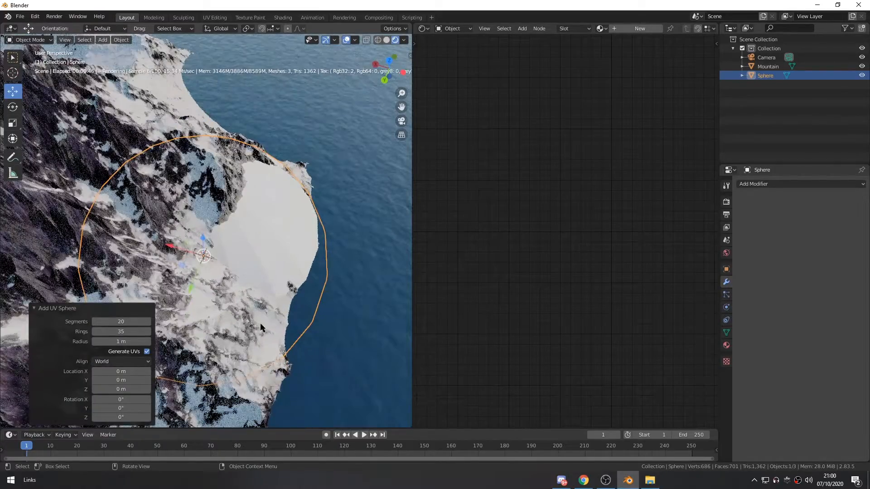
{"action": "left_click", "coordinate": [131, 332]}
{"action": "type", "text": "2"}
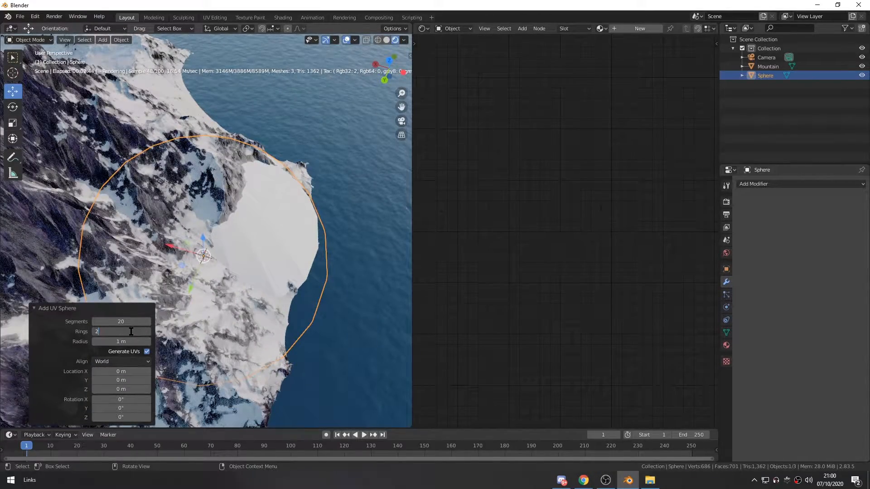
{"action": "type", "text": "0"}
{"action": "key", "text": "Return"}
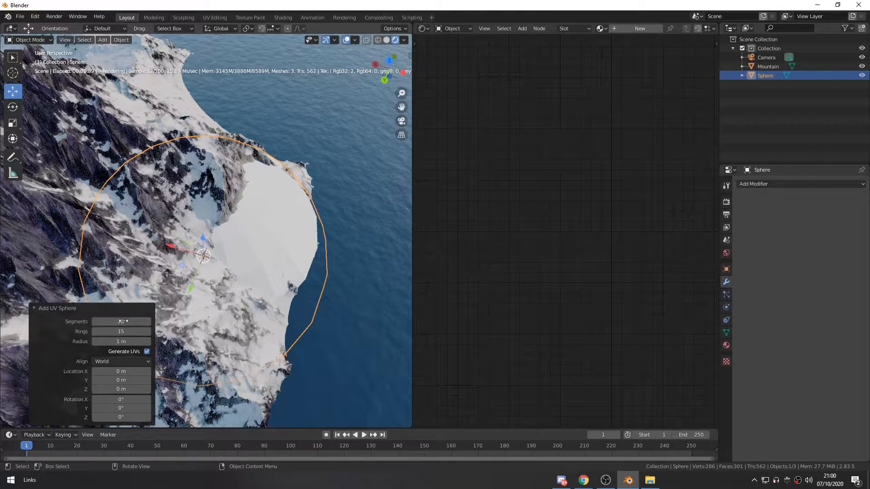
Raise the sphere about 1.6 m, shift it along Y and X over the mountain's peak, and lower it about 0.05 m
{"action": "middle_click_drag", "start_coordinate": [271, 266], "coordinate": [247, 280]}
{"action": "left_click_drag", "start_coordinate": [178, 230], "coordinate": [172, 144]}
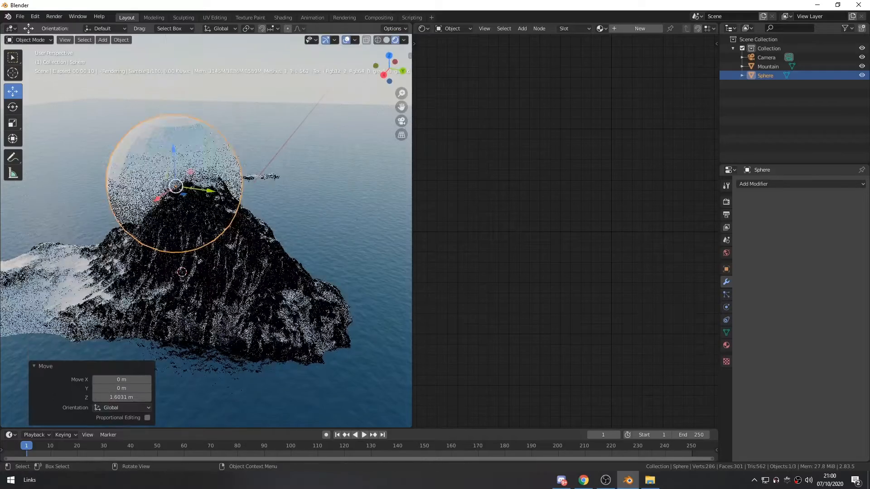
{"action": "left_click_drag", "start_coordinate": [211, 190], "coordinate": [266, 198]}
{"action": "left_click_drag", "start_coordinate": [213, 210], "coordinate": [249, 224]}
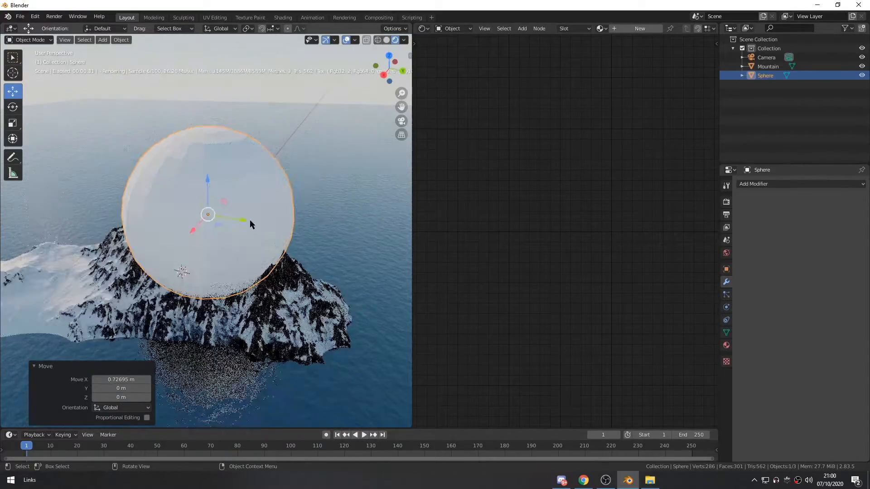
{"action": "left_click_drag", "start_coordinate": [207, 169], "coordinate": [207, 173]}
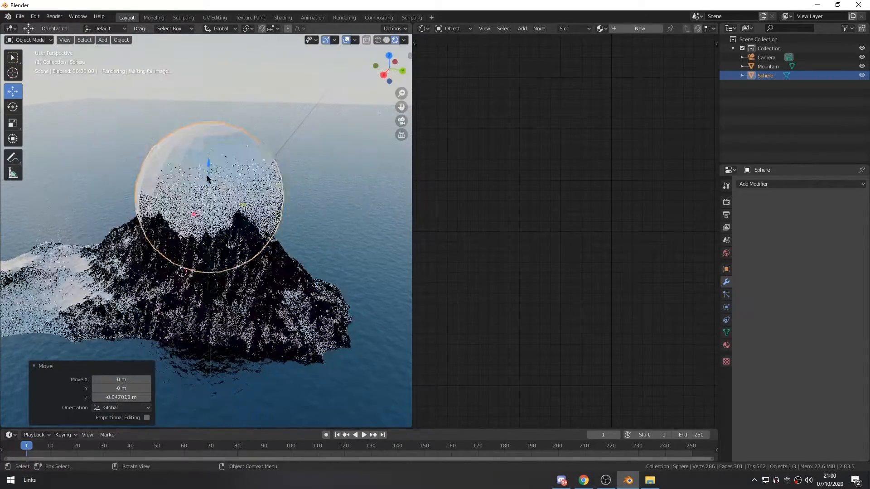
Shift the sphere slightly over the mountain's peak and add a Wireframe modifier to it
{"action": "left_click_drag", "start_coordinate": [229, 202], "coordinate": [187, 218]}
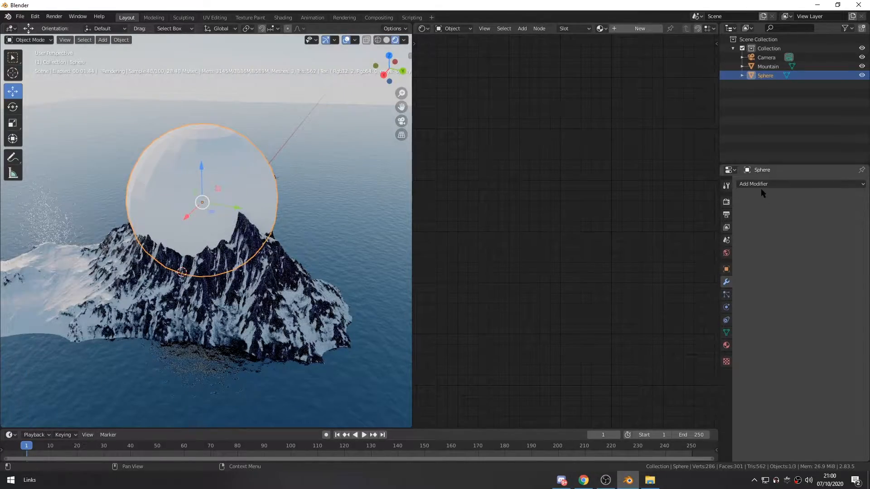
{"action": "left_click", "coordinate": [760, 186]}
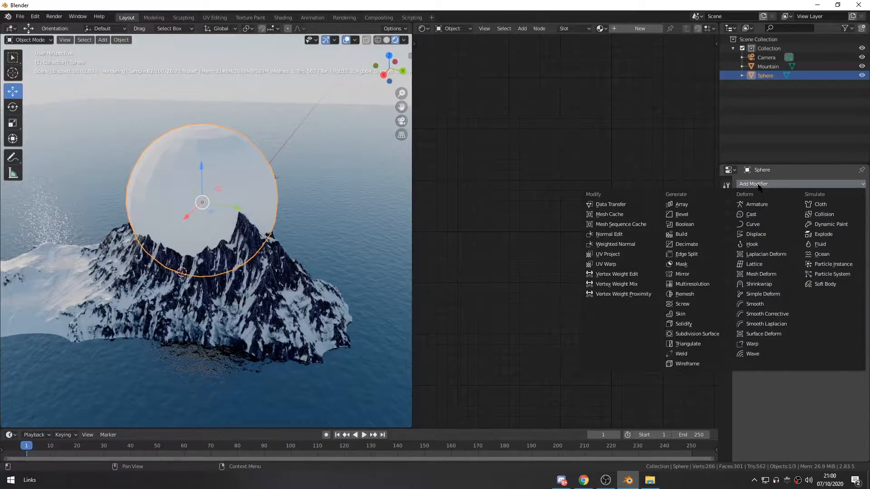
{"action": "left_click", "coordinate": [689, 363]}
{"action": "left_click", "coordinate": [807, 125]}
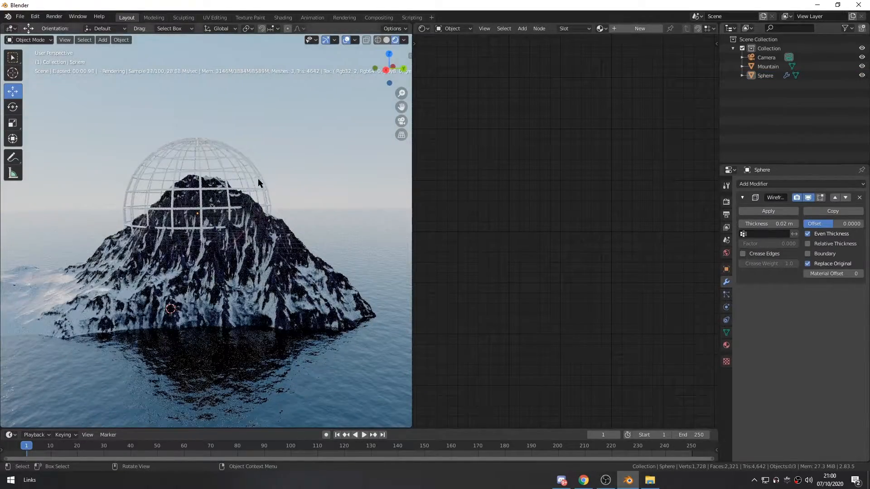
Move the wireframe sphere about 0.3 m along Y, judging its placement from the camera view
{"action": "left_click", "coordinate": [201, 192]}
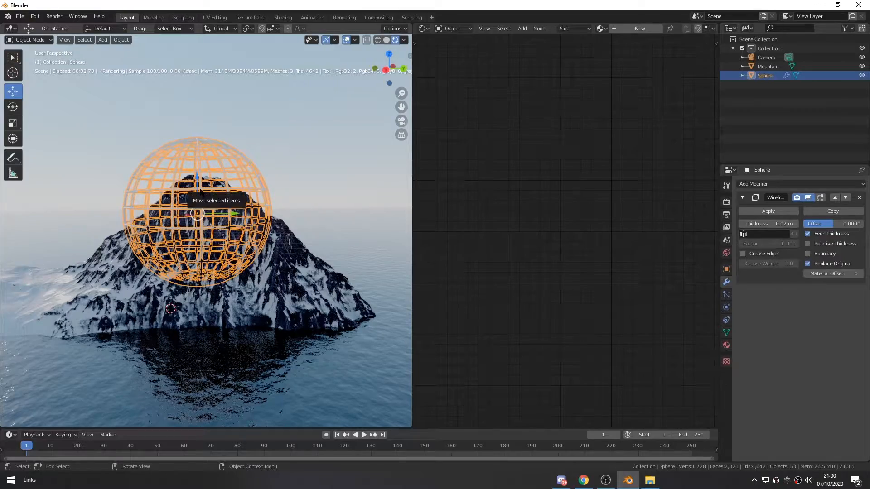
{"action": "key", "text": "KP_0"}
{"action": "key", "text": "g"}
{"action": "left_click_drag", "start_coordinate": [228, 260], "coordinate": [233, 259]}
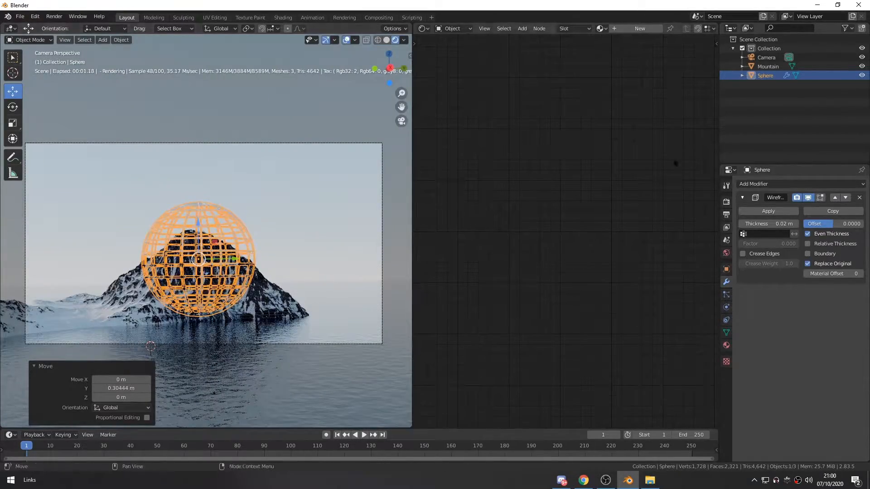
Shift the wireframe sphere along X and about -0.08 m along Y to centre it around the peak
{"action": "middle_click_drag", "start_coordinate": [236, 278], "coordinate": [217, 309]}
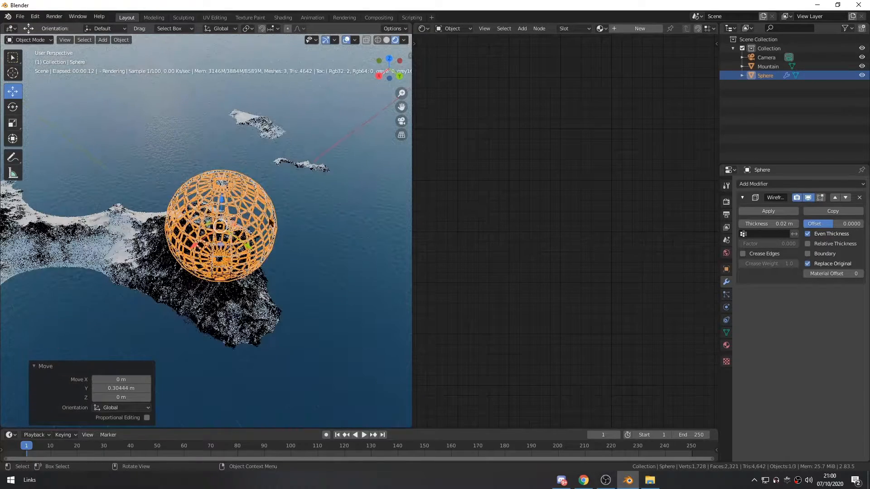
{"action": "left_click", "coordinate": [313, 129]}
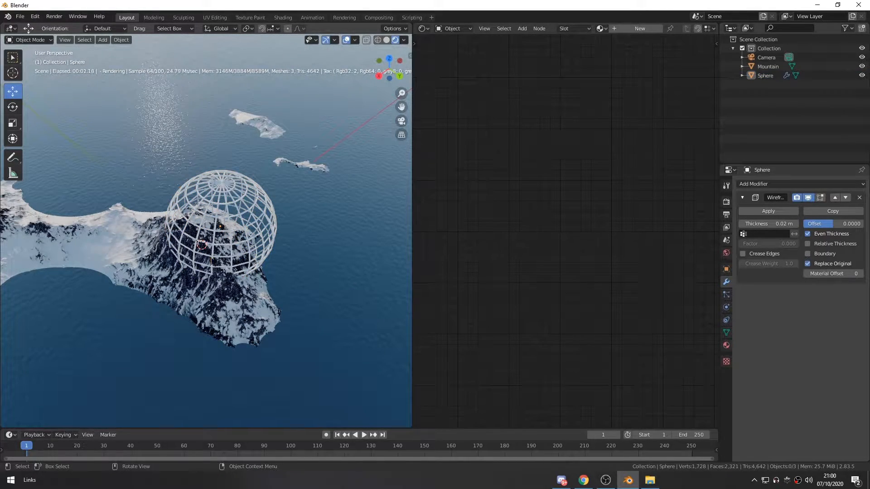
{"action": "left_click", "coordinate": [219, 254]}
{"action": "left_click_drag", "start_coordinate": [195, 245], "coordinate": [186, 251]}
{"action": "left_click_drag", "start_coordinate": [241, 252], "coordinate": [238, 248]}
{"action": "middle_click_drag", "start_coordinate": [238, 248], "coordinate": [232, 248]}
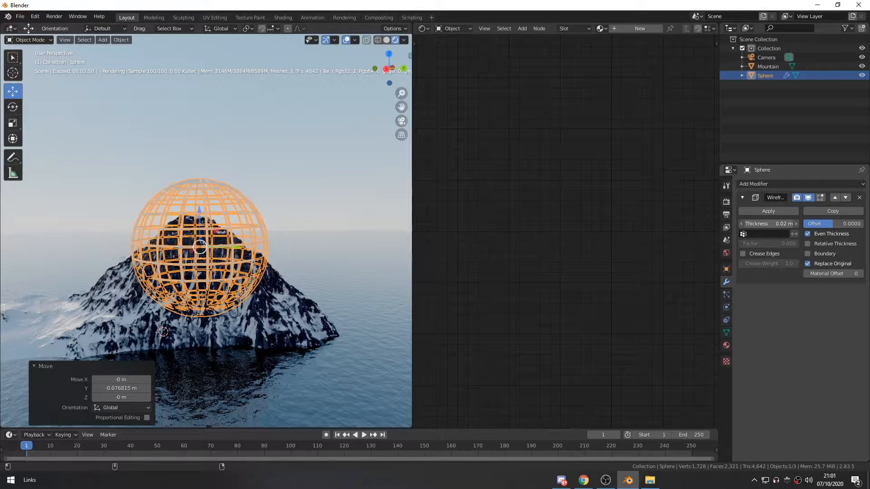
Reduce the thickness of the sphere's Wireframe modifier to 0.0038 m
{"action": "left_click_drag", "start_coordinate": [770, 224], "coordinate": [777, 224]}
{"action": "left_click", "coordinate": [291, 219]}
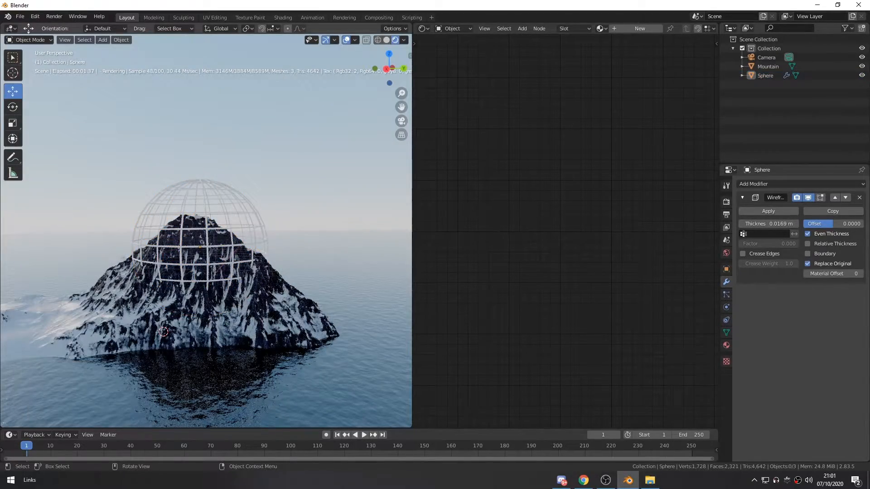
{"action": "left_click", "coordinate": [207, 249]}
{"action": "scroll", "coordinate": [207, 249], "scroll_direction": "up", "scroll_amount": 5}
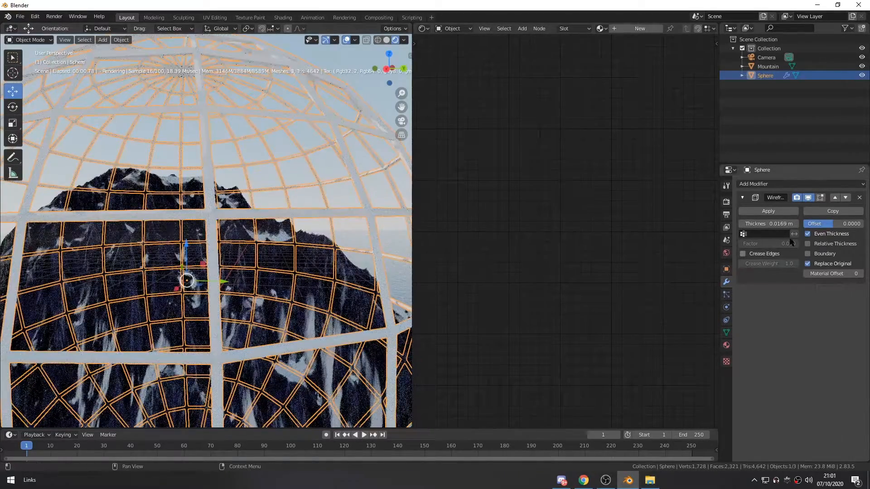
{"action": "left_click_drag", "start_coordinate": [781, 223], "coordinate": [772, 224]}
{"action": "scroll", "coordinate": [300, 170], "scroll_direction": "down", "scroll_amount": 4}
{"action": "left_click", "coordinate": [289, 213]}
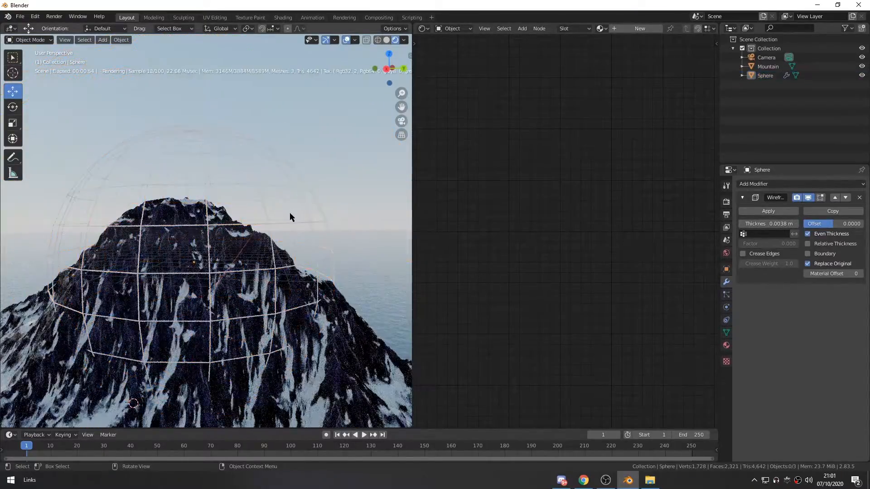
{"action": "scroll", "coordinate": [286, 218], "scroll_direction": "down", "scroll_amount": 5}
{"action": "scroll", "coordinate": [286, 217], "scroll_direction": "up", "scroll_amount": 6}
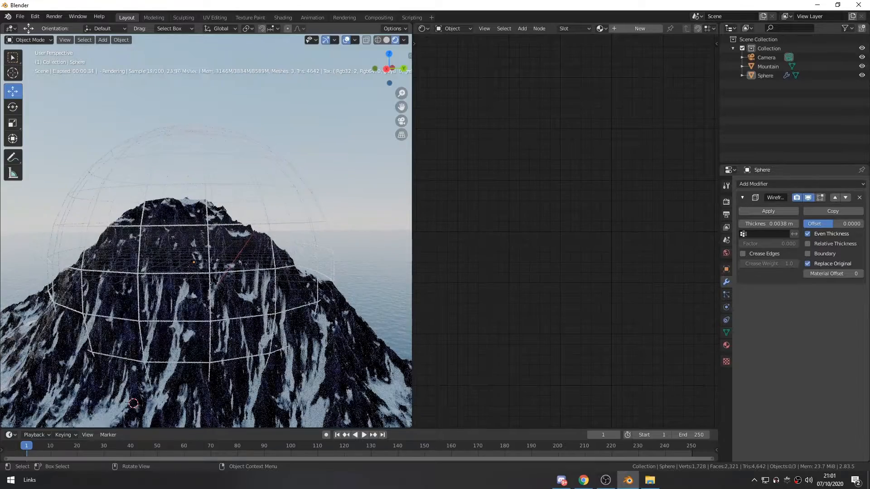
Rotate the wireframe sphere so its grid runs diagonally across the peak, and check it in the camera view
{"action": "left_click", "coordinate": [210, 274]}
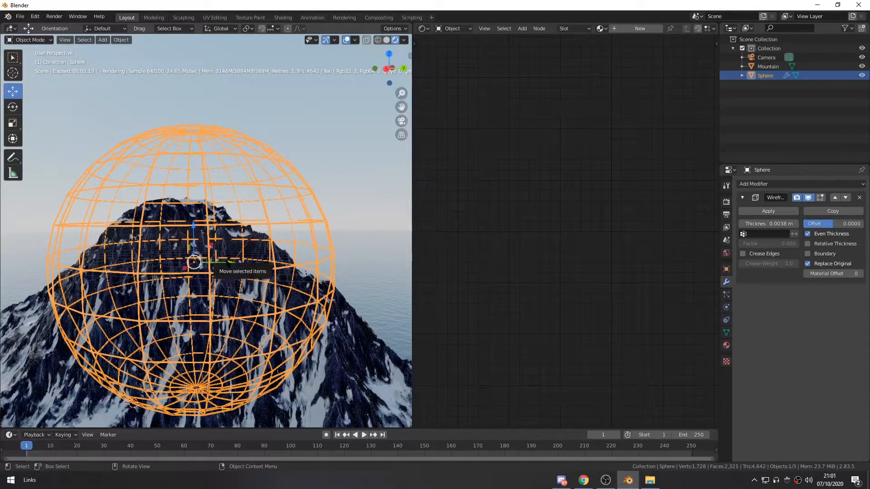
{"action": "key", "text": "shift+space"}
{"action": "key", "text": "r"}
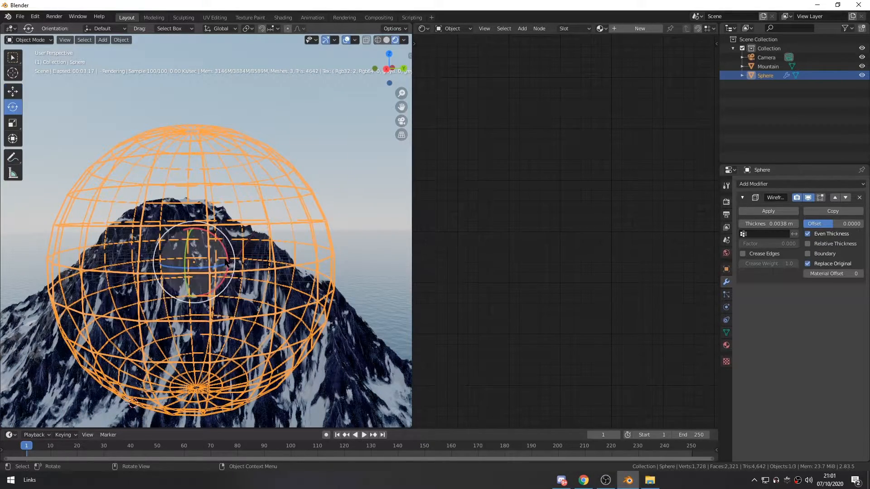
{"action": "left_click_drag", "start_coordinate": [184, 245], "coordinate": [187, 265]}
{"action": "left_click_drag", "start_coordinate": [228, 241], "coordinate": [155, 252]}
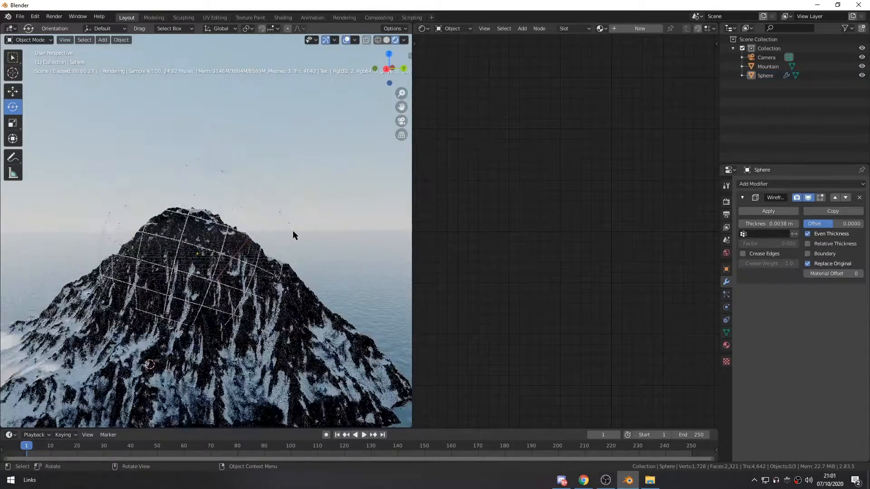
{"action": "left_click", "coordinate": [293, 230]}
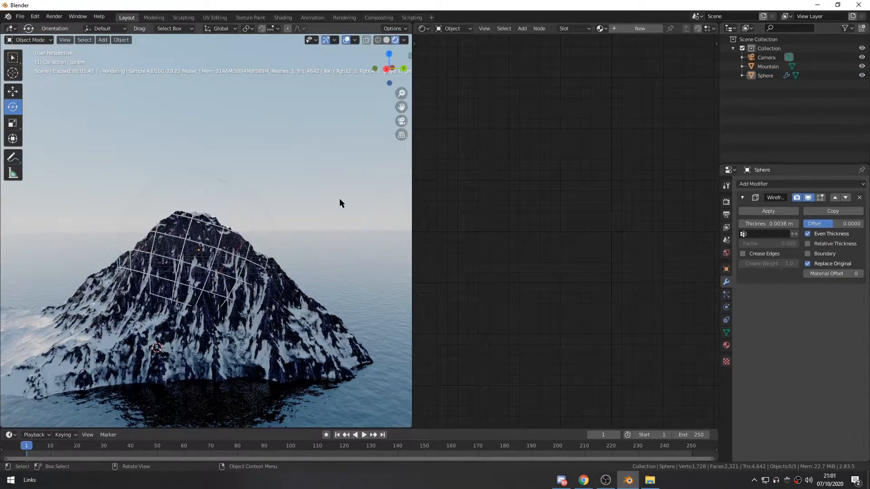
{"action": "key", "text": "KP_0"}
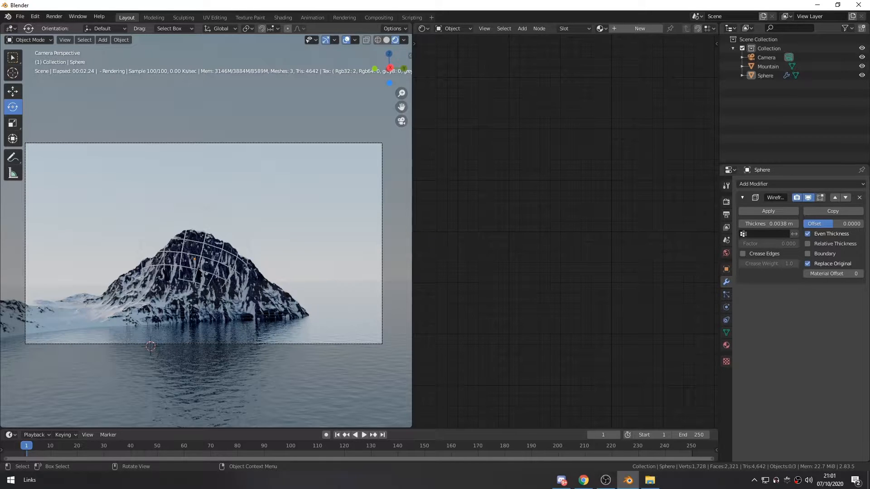
Create a new material for the wireframe sphere and delete its default shader node
{"action": "left_click", "coordinate": [200, 271]}
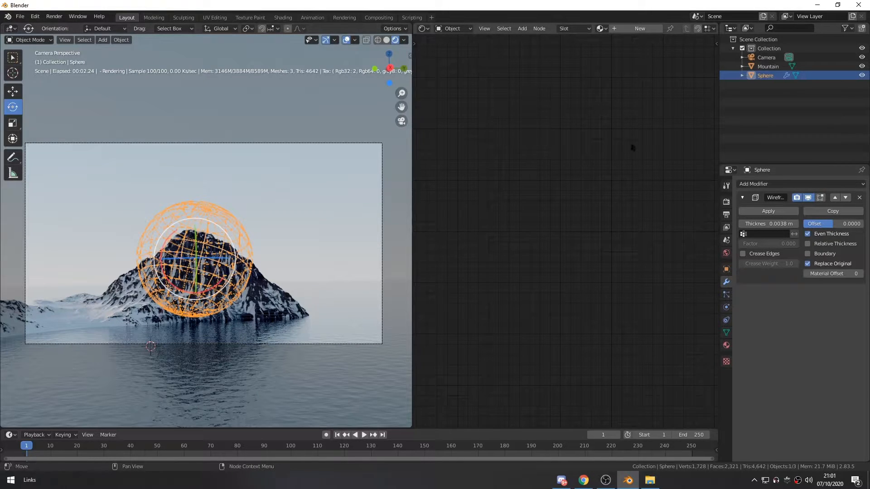
{"action": "left_click", "coordinate": [635, 31]}
{"action": "middle_click_drag", "start_coordinate": [579, 179], "coordinate": [539, 200]}
{"action": "key", "text": "x"}
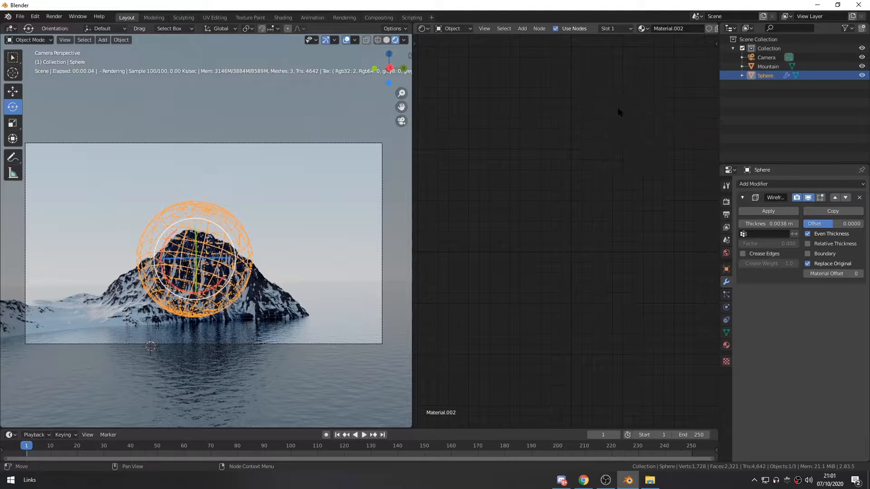
{"action": "middle_click_drag", "start_coordinate": [694, 147], "coordinate": [482, 184]}
Add a Diffuse Material node and connect its output to the Surface input of the Material Output
{"action": "key", "text": "shift+a"}
{"action": "left_click", "coordinate": [478, 178]}
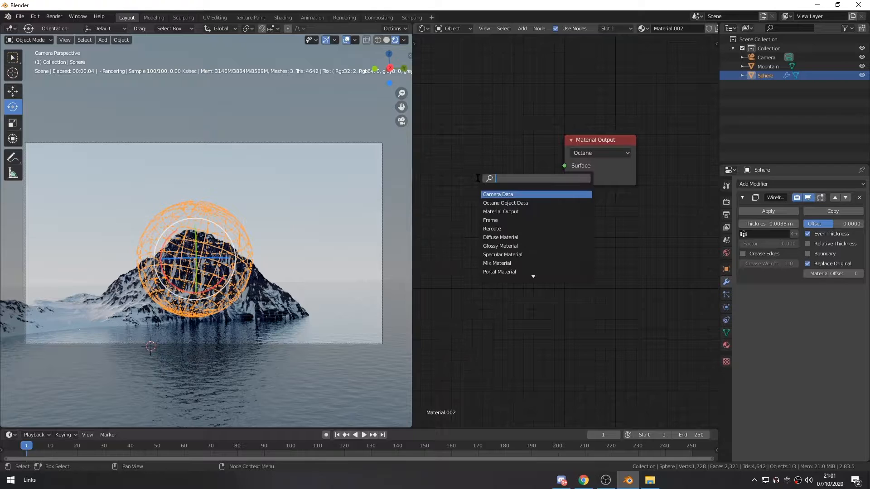
{"action": "type", "text": "diffuse"}
{"action": "key", "text": "Return"}
{"action": "left_click", "coordinate": [507, 154]}
{"action": "left_click_drag", "start_coordinate": [535, 157], "coordinate": [563, 174]}
Add a Black Body Emission node and connect it to the Emission input of the Diffuse Material
{"action": "middle_click_drag", "start_coordinate": [476, 186], "coordinate": [605, 170]}
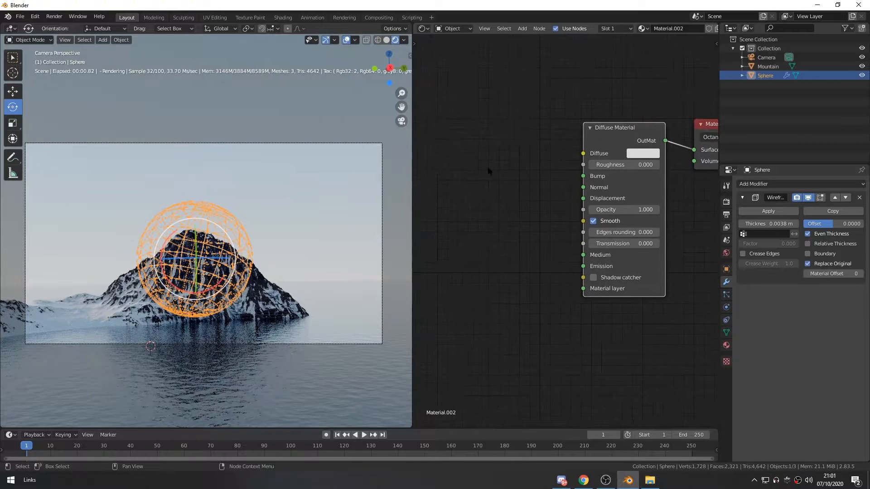
{"action": "key", "text": "shift+a"}
{"action": "left_click", "coordinate": [487, 168]}
{"action": "type", "text": "black"}
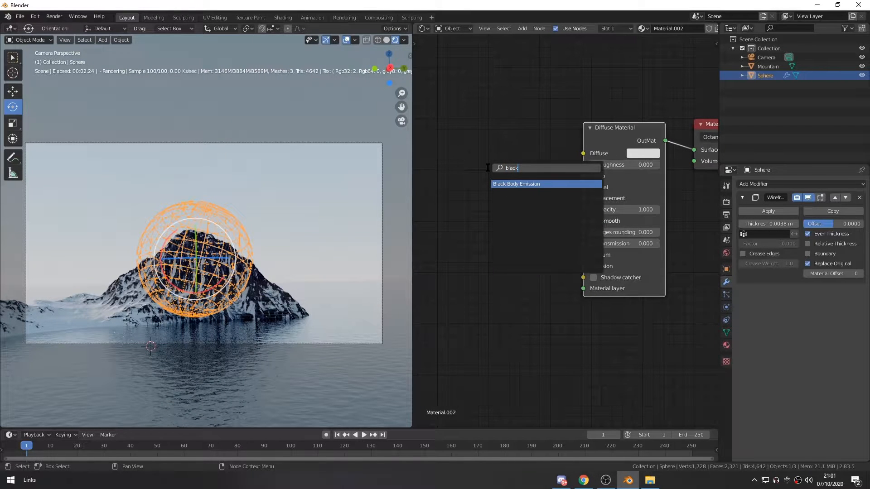
{"action": "key", "text": "Return"}
{"action": "left_click_drag", "start_coordinate": [546, 143], "coordinate": [585, 269]}
Add an RGBSpectrum Tex node and connect it to the Texture input of the Black Body Emission node
{"action": "middle_click_drag", "start_coordinate": [426, 186], "coordinate": [567, 175]}
{"action": "key", "text": "shift+a"}
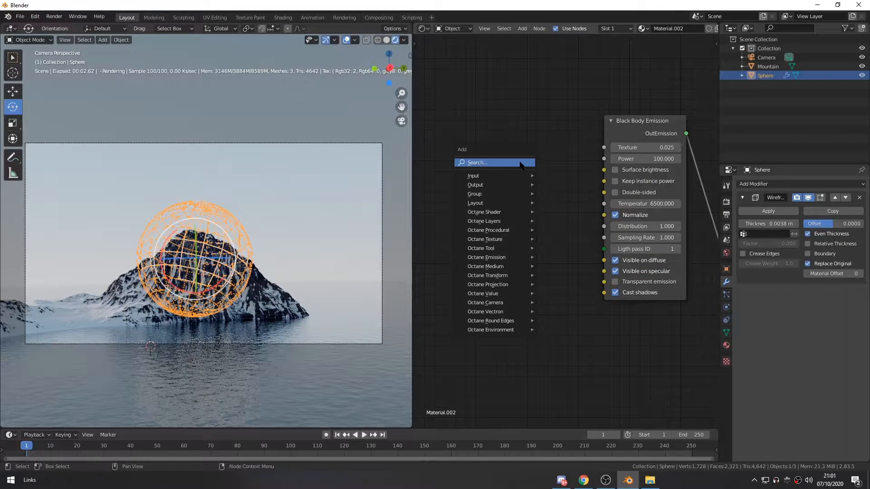
{"action": "left_click", "coordinate": [520, 162]}
{"action": "type", "text": "rgb"}
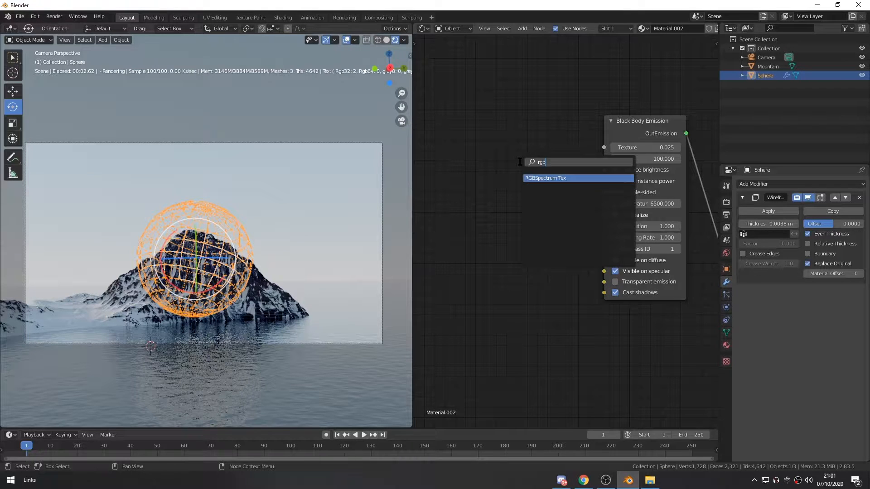
{"action": "key", "text": "Return"}
{"action": "left_click", "coordinate": [568, 153]}
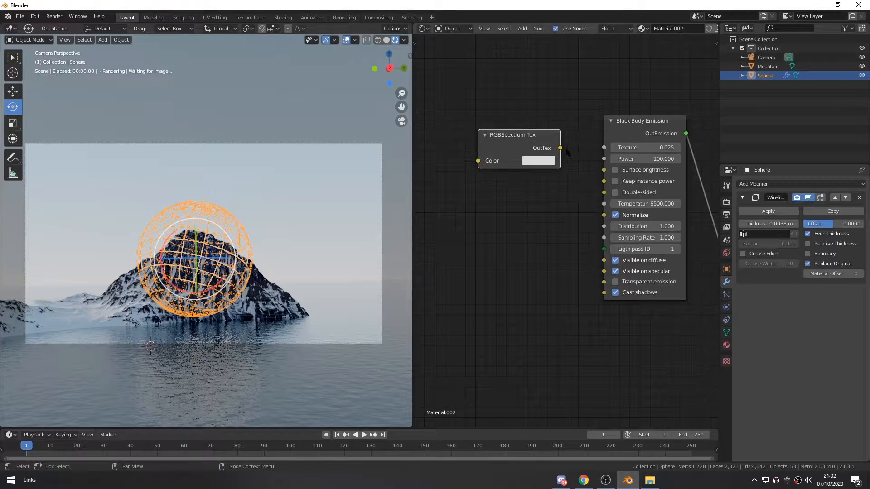
{"action": "left_click_drag", "start_coordinate": [584, 151], "coordinate": [603, 150]}
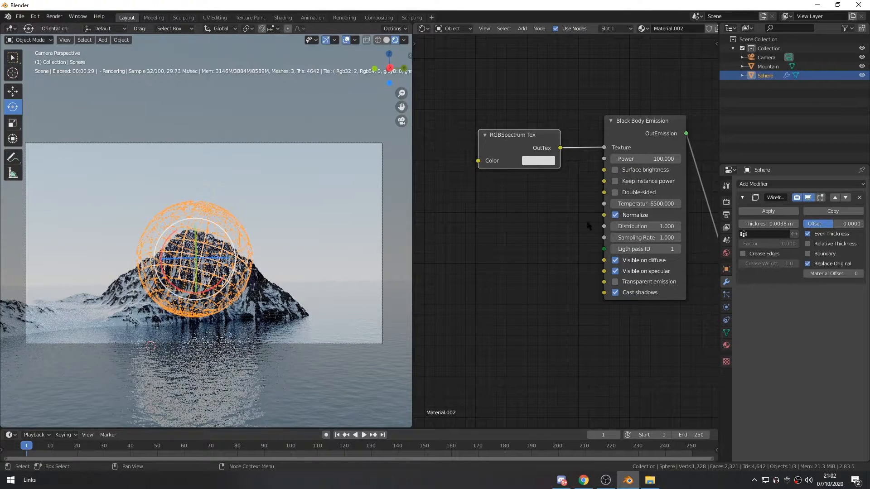
Set the emission colour to red (H 0.973, S 0.907, V 0.854) and reduce the Wireframe thickness to 0.0033 m
{"action": "left_click", "coordinate": [537, 162]}
{"action": "left_click_drag", "start_coordinate": [589, 221], "coordinate": [572, 244]}
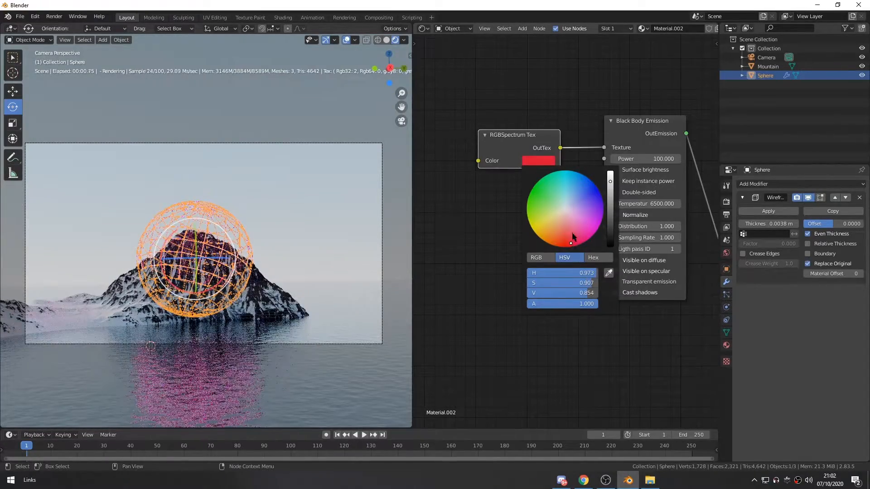
{"action": "left_click", "coordinate": [323, 189]}
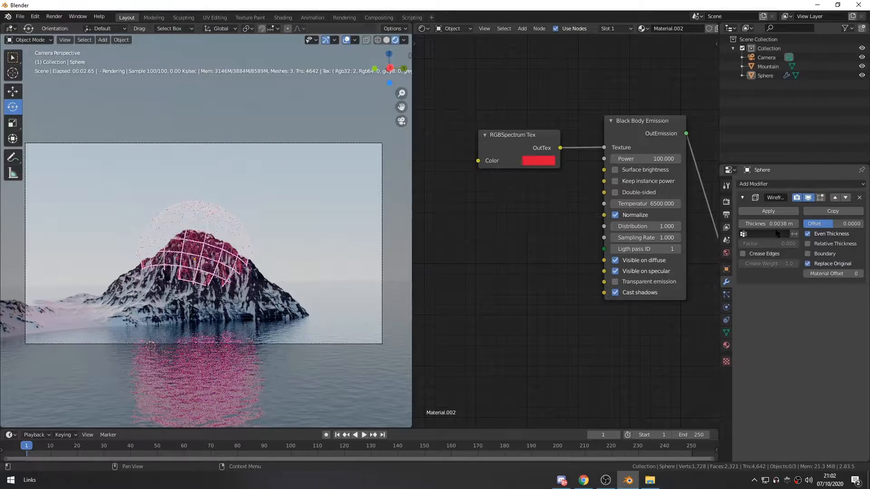
{"action": "left_click_drag", "start_coordinate": [776, 223], "coordinate": [773, 223]}
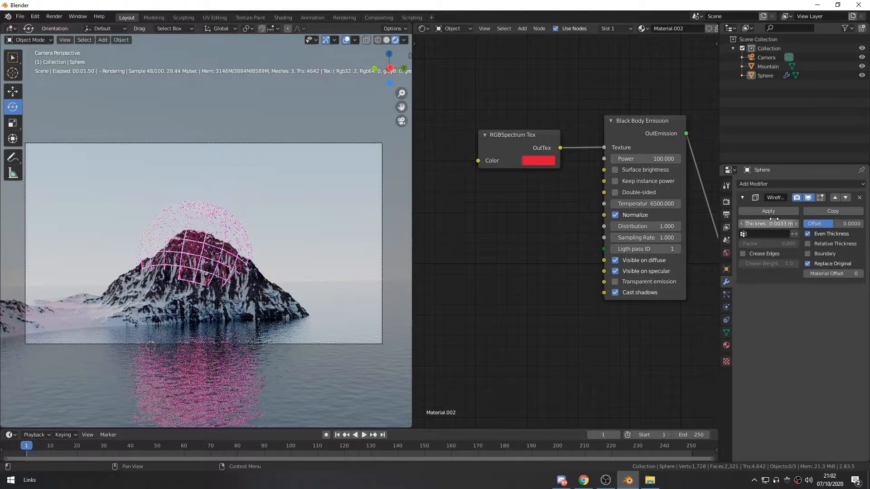
{"action": "left_click", "coordinate": [770, 211]}
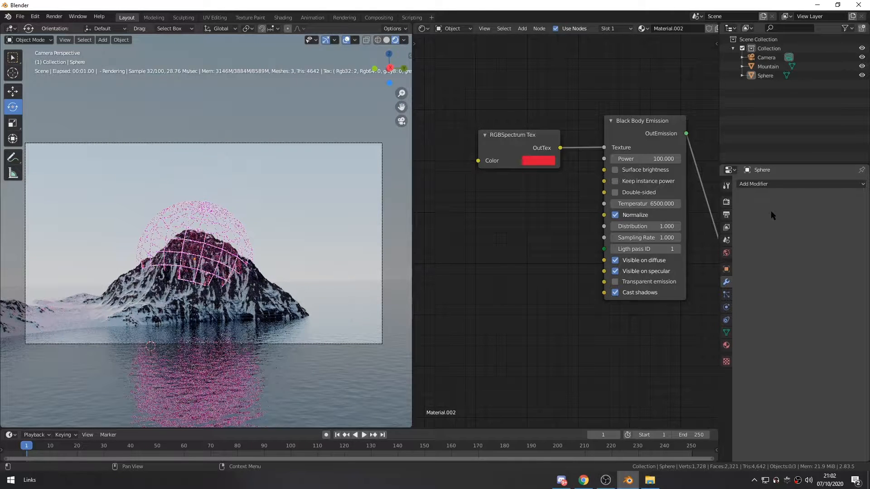
{"action": "middle_click_drag", "start_coordinate": [585, 114], "coordinate": [580, 111]}
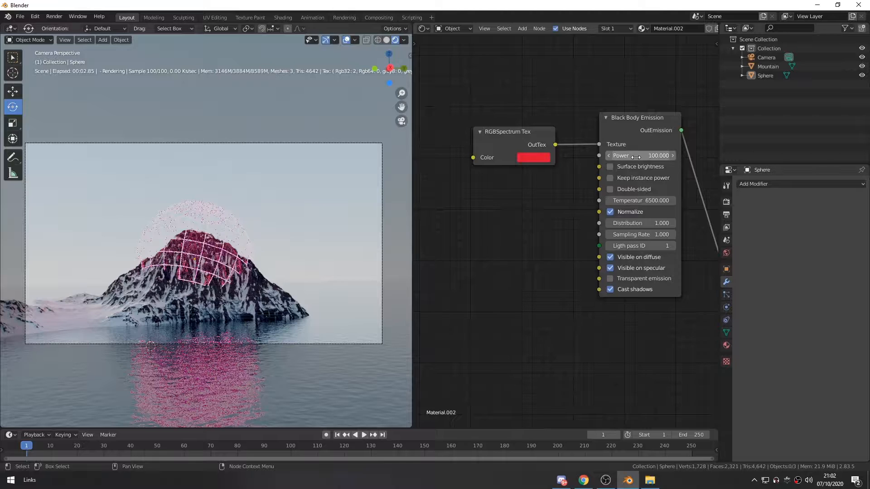
{"action": "key", "text": "ctrl+z"}
Enable Surface brightness on the Black Body Emission node and set its power to 50
{"action": "mouse_move", "coordinate": [644, 119]}
{"action": "left_mouse_down"}
{"action": "mouse_move", "coordinate": [638, 115]}
{"action": "mouse_move", "coordinate": [640, 122]}
{"action": "left_mouse_up"}
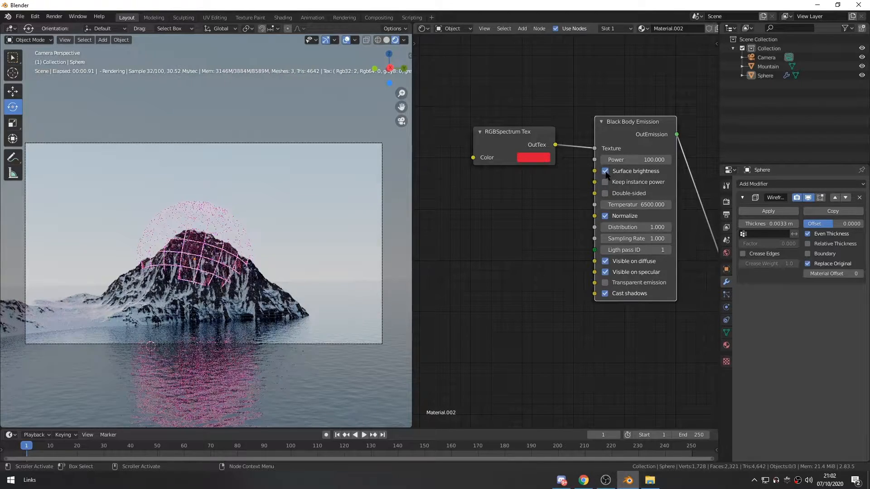
{"action": "left_click", "coordinate": [645, 160]}
{"action": "type", "text": "50"}
{"action": "key", "text": "Return"}
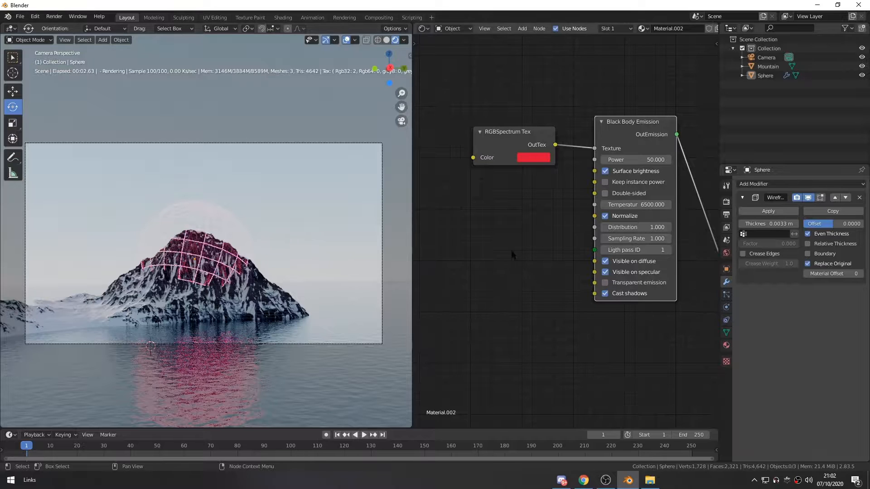
{"action": "middle_click_drag", "start_coordinate": [293, 229], "coordinate": [260, 271]}
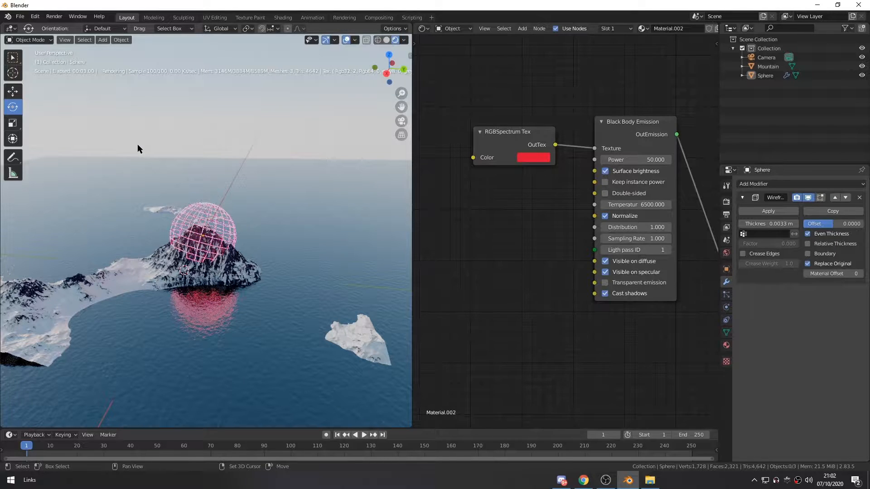
{"action": "key", "text": "shift+a"}
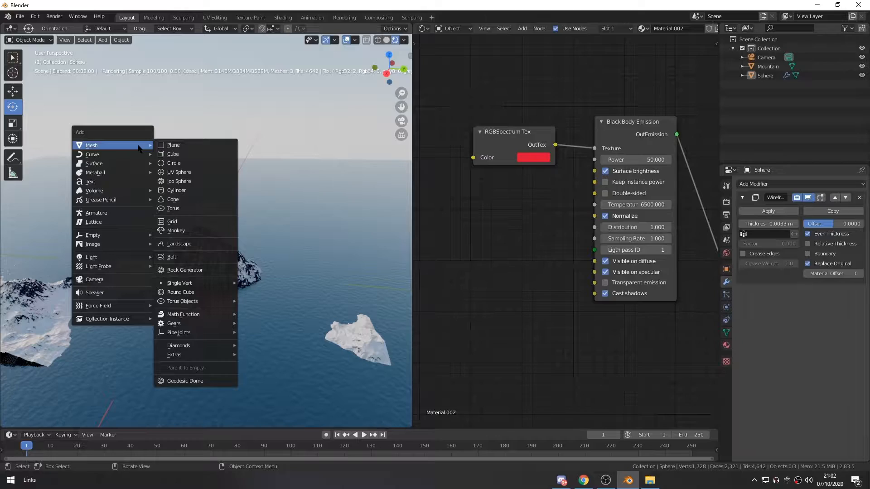
{"action": "left_click", "coordinate": [173, 146]}
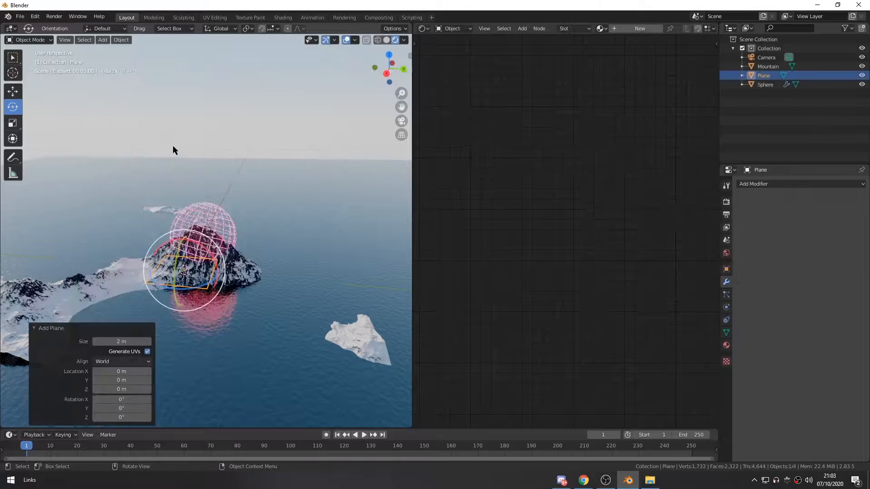
{"action": "middle_click_drag", "start_coordinate": [222, 301], "coordinate": [233, 301]}
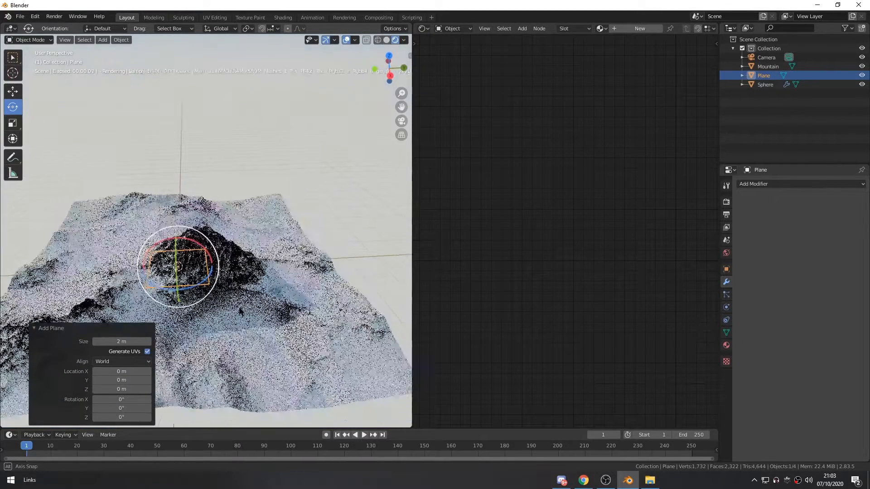
{"action": "middle_click_drag", "start_coordinate": [369, 214], "coordinate": [299, 227]}
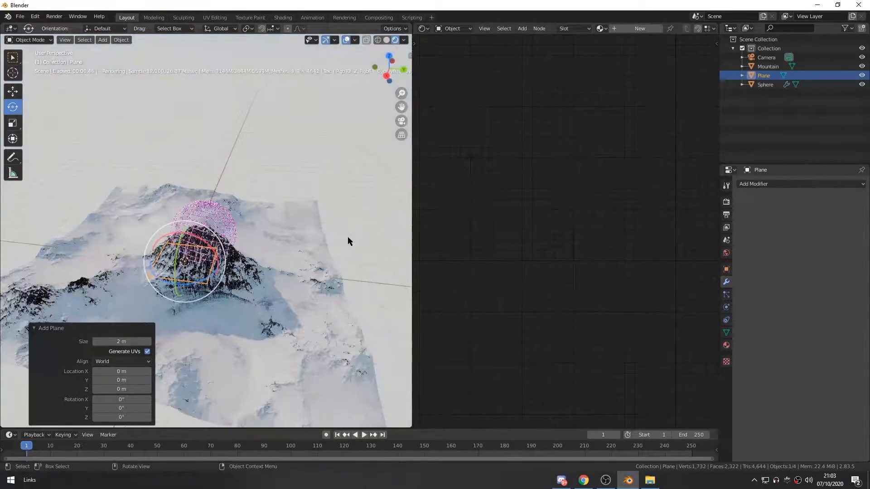
{"action": "left_click", "coordinate": [773, 122]}
{"action": "left_click", "coordinate": [766, 85]}
{"action": "left_click", "coordinate": [765, 76]}
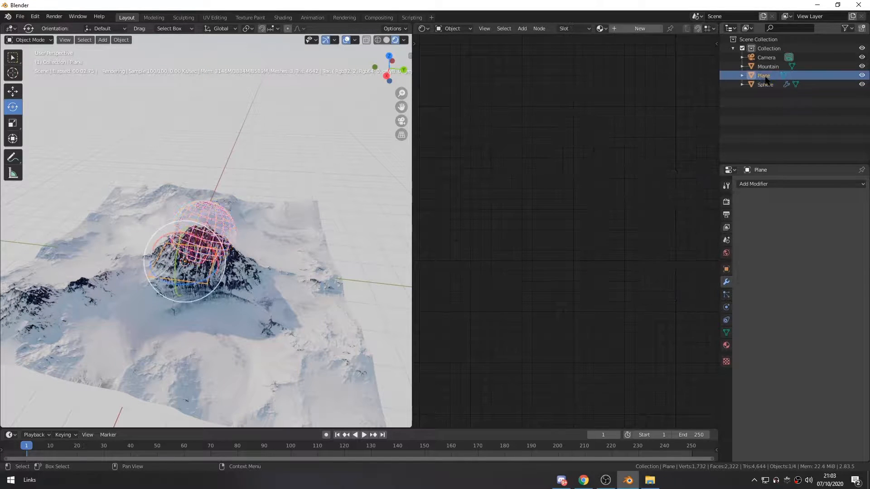
{"action": "key", "text": "ctrl+z"}
{"action": "key", "text": "ctrl+z"}
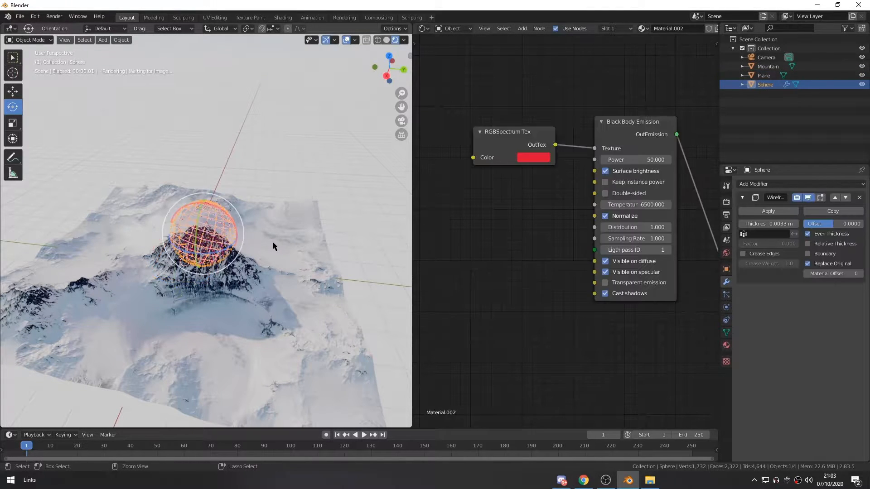
{"action": "key", "text": "ctrl+z"}
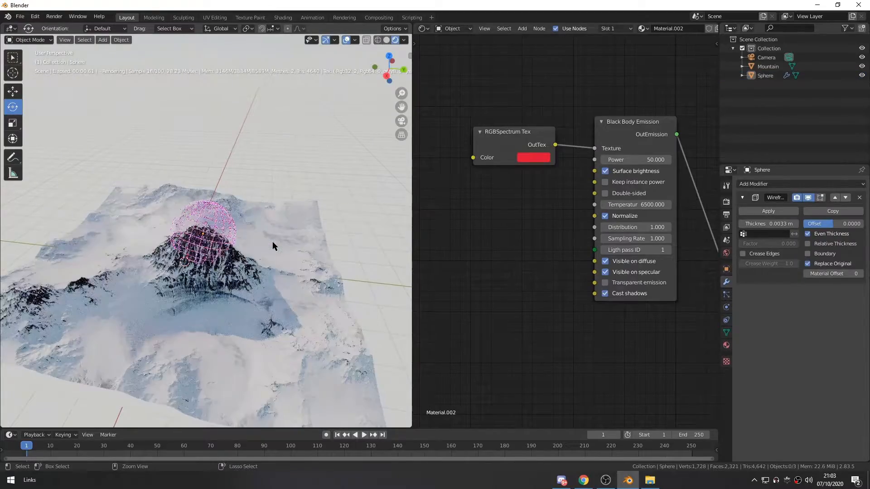
Add a plane at the world origin and scale it by a factor of 5
{"action": "middle_click_drag", "start_coordinate": [308, 250], "coordinate": [317, 268]}
{"action": "key", "text": "KP_0"}
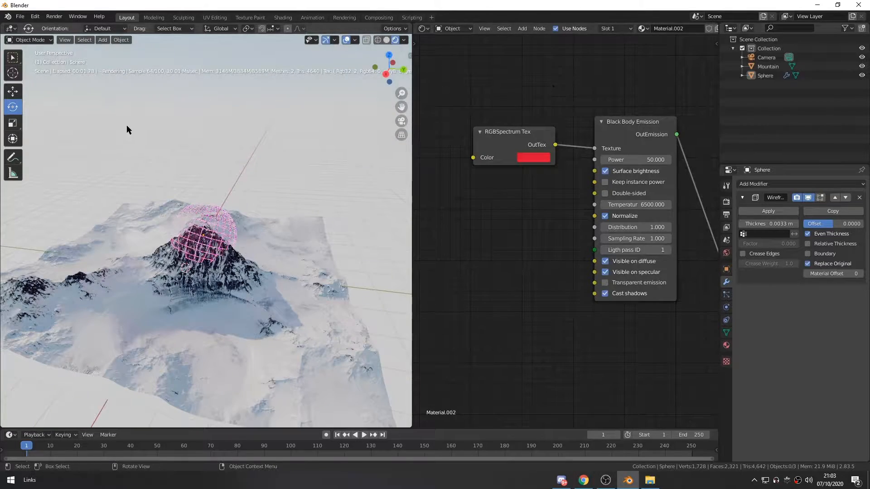
{"action": "key", "text": "shift+a"}
{"action": "mouse_move", "coordinate": [133, 130]}
{"action": "left_click", "coordinate": [176, 132]}
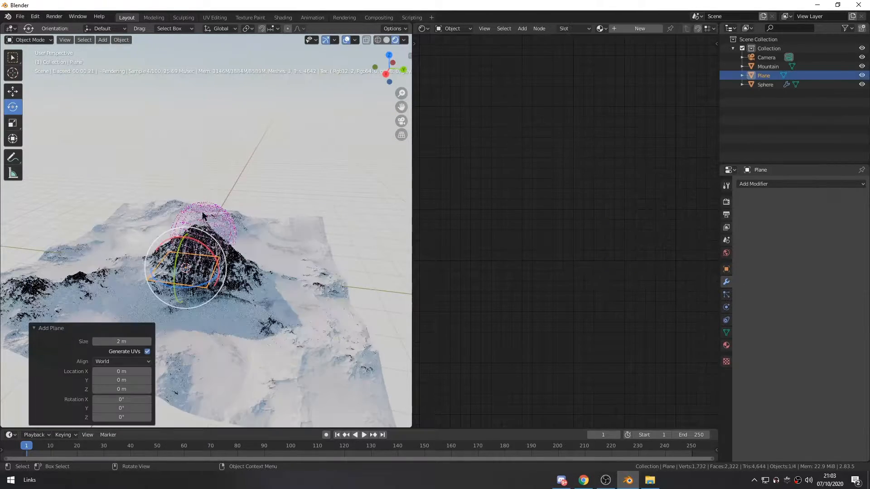
{"action": "key", "text": "s"}
{"action": "key", "text": "5"}
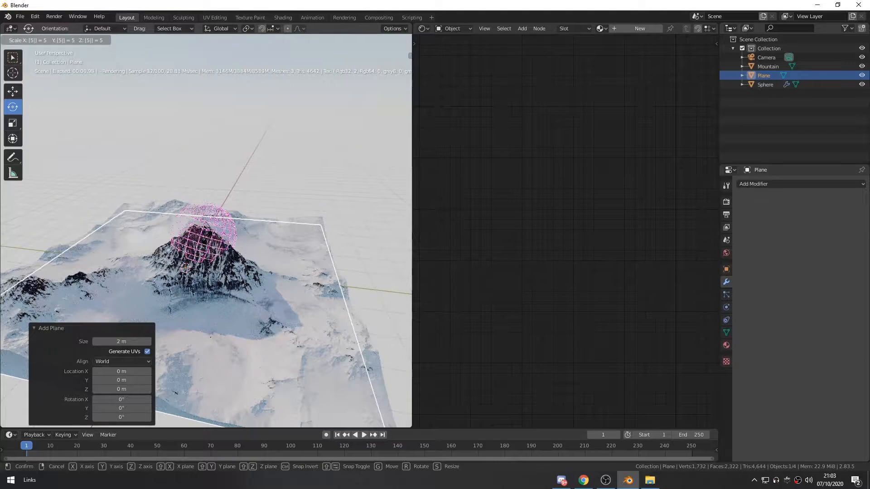
{"action": "key", "text": "Return"}
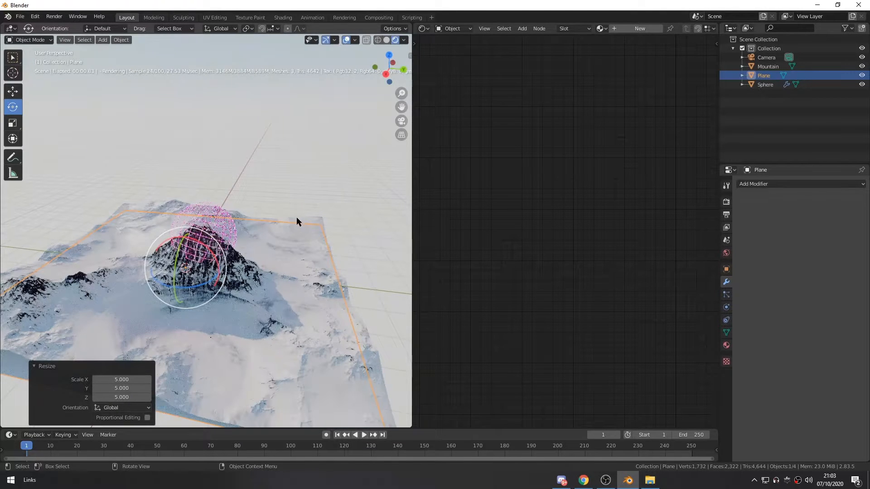
Set the new plane's scale to 10.240 on the X, Y and Z axes
{"action": "key", "text": "shift+space"}
{"action": "key", "text": "g"}
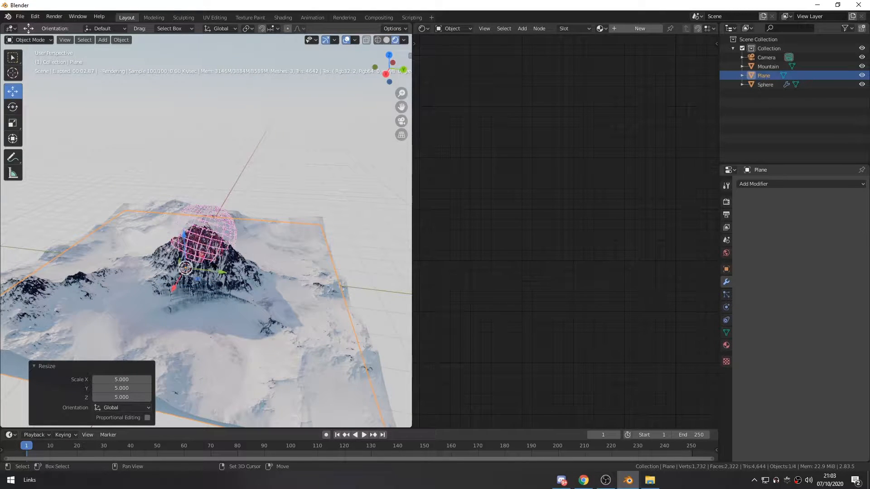
{"action": "key", "text": "s"}
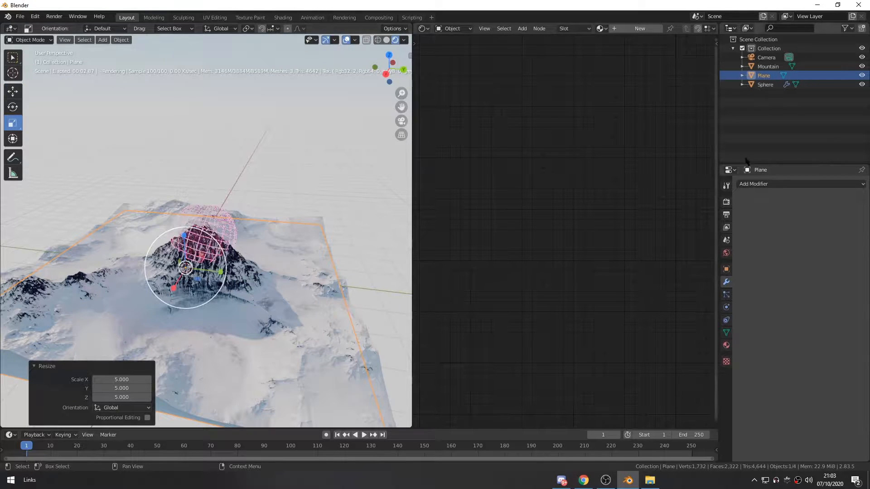
{"action": "left_click", "coordinate": [770, 76]}
{"action": "left_click", "coordinate": [726, 269]}
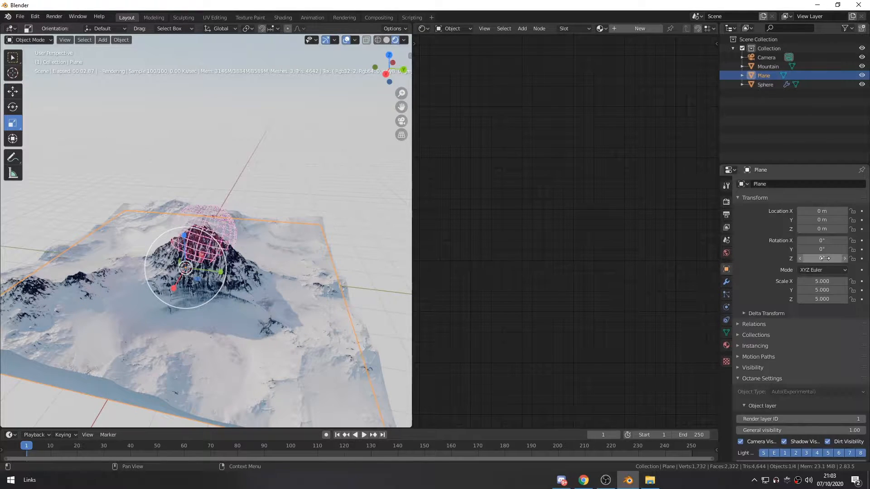
{"action": "left_click_drag", "start_coordinate": [822, 281], "coordinate": [861, 299]}
{"action": "left_click", "coordinate": [775, 95]}
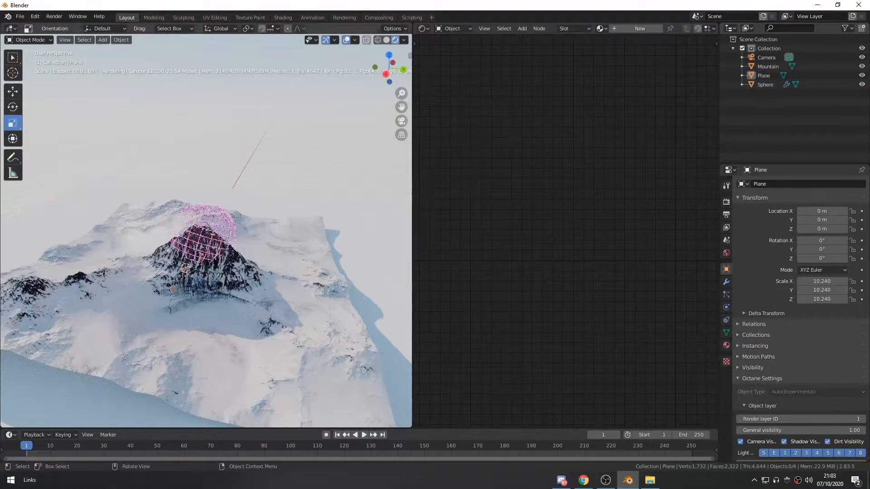
Raise the large plane along Z to about 0.65 m, over the lower slopes of the mountain
{"action": "left_click", "coordinate": [354, 266]}
{"action": "left_click", "coordinate": [13, 91]}
{"action": "left_click_drag", "start_coordinate": [184, 235], "coordinate": [187, 220]}
{"action": "left_click", "coordinate": [310, 241]}
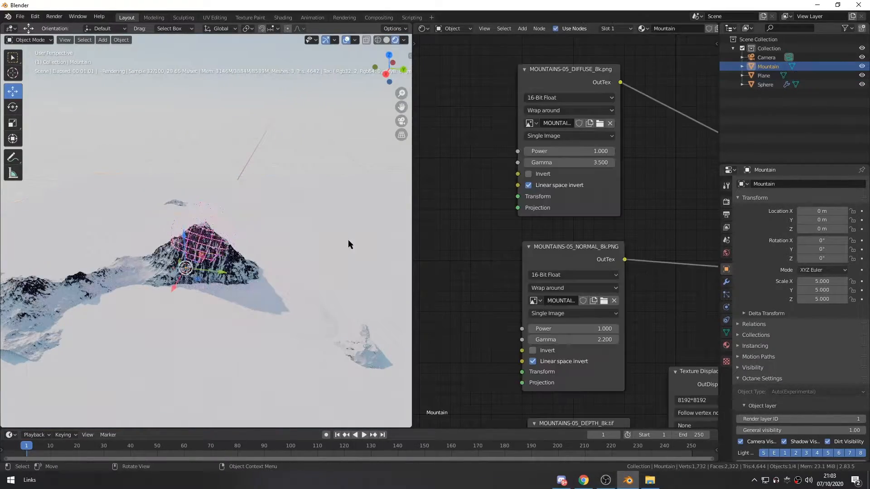
Assign the existing Material.001 to the large plane, rename the material Water and view the scene through the camera
{"action": "left_click", "coordinate": [287, 264]}
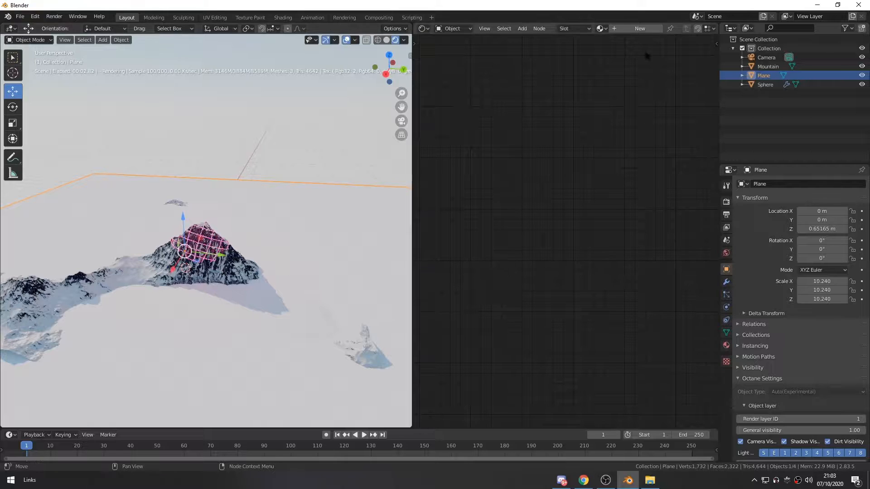
{"action": "left_click", "coordinate": [600, 29]}
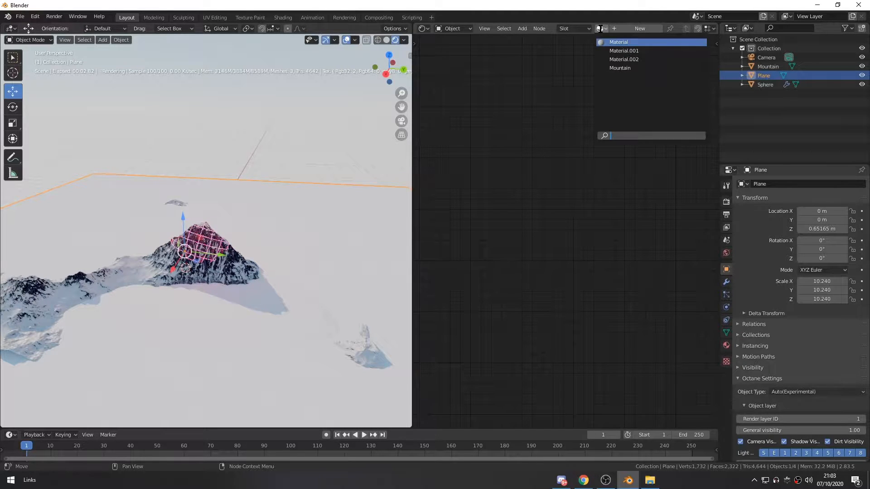
{"action": "left_click", "coordinate": [625, 51]}
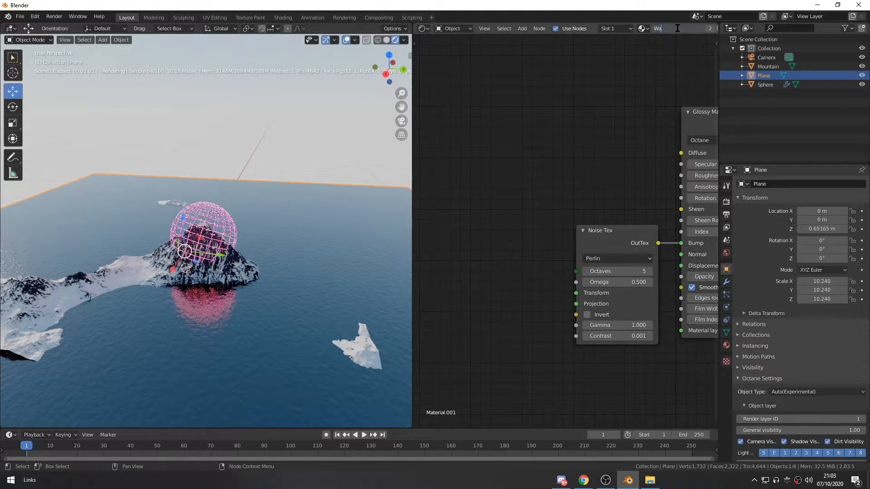
{"action": "key", "text": "Return"}
{"action": "middle_click_drag", "start_coordinate": [205, 181], "coordinate": [230, 171]}
{"action": "left_click", "coordinate": [230, 171]}
{"action": "key", "text": "KP_0"}
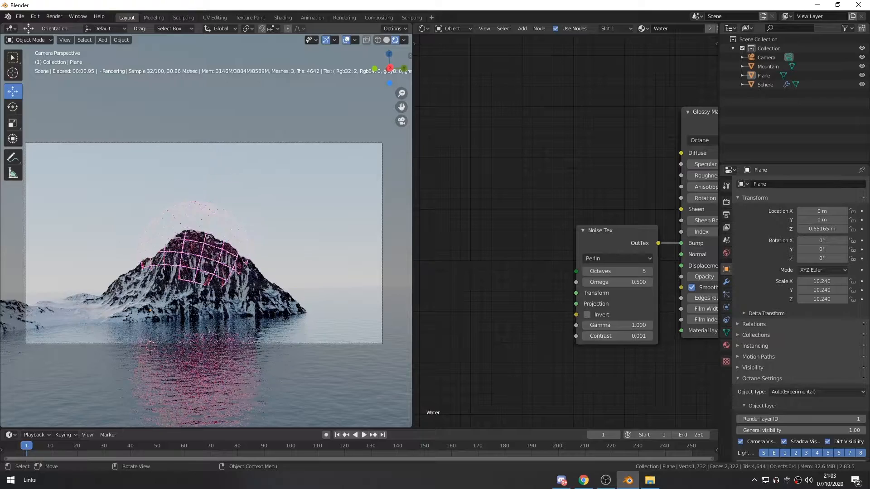
Add a second 2 m plane and raise it along Z to about 3.19 m, above the sphere
{"action": "middle_click_drag", "start_coordinate": [300, 249], "coordinate": [255, 279]}
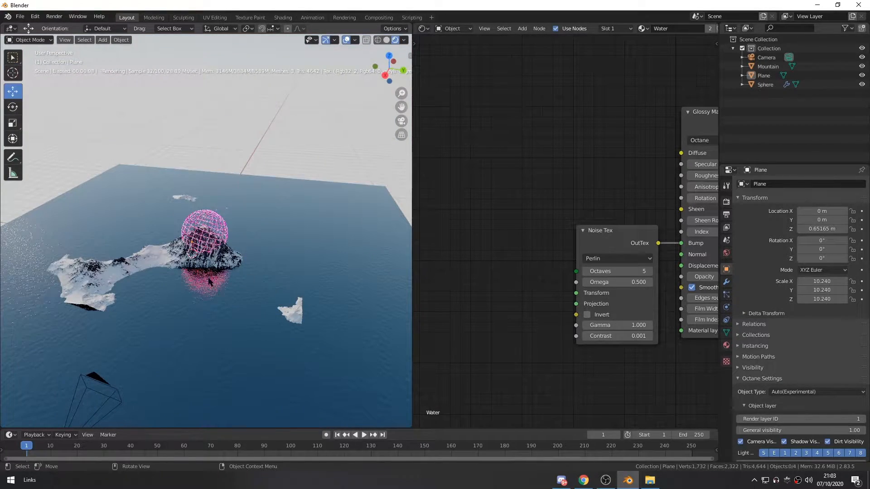
{"action": "middle_click_drag", "start_coordinate": [202, 282], "coordinate": [211, 282]}
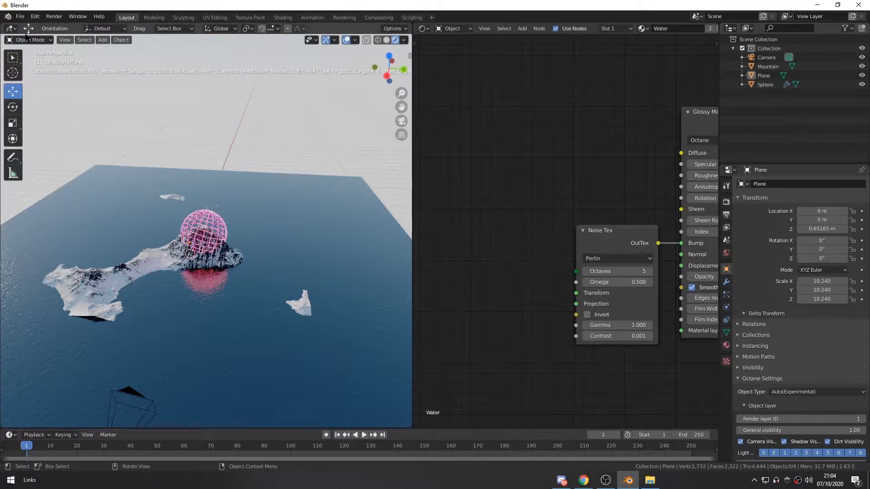
{"action": "key", "text": "shift+a"}
{"action": "mouse_move", "coordinate": [182, 144]}
{"action": "left_click", "coordinate": [211, 141]}
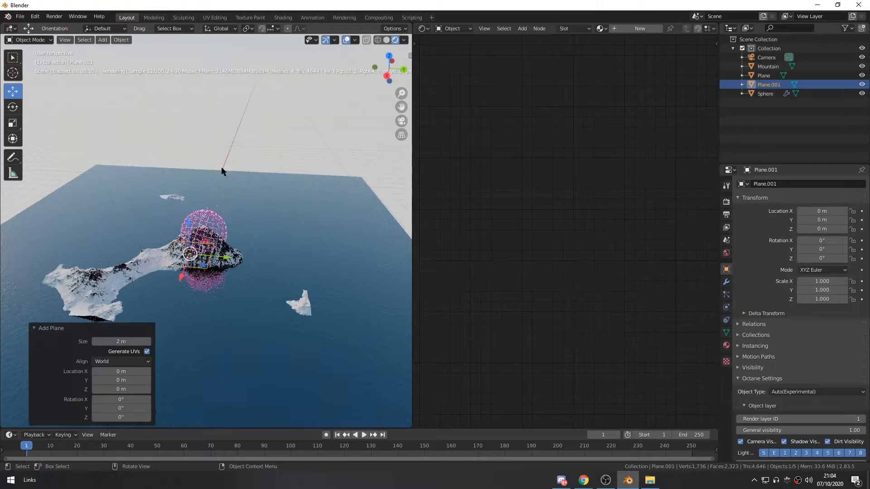
{"action": "key", "text": "g"}
{"action": "key", "text": "z"}
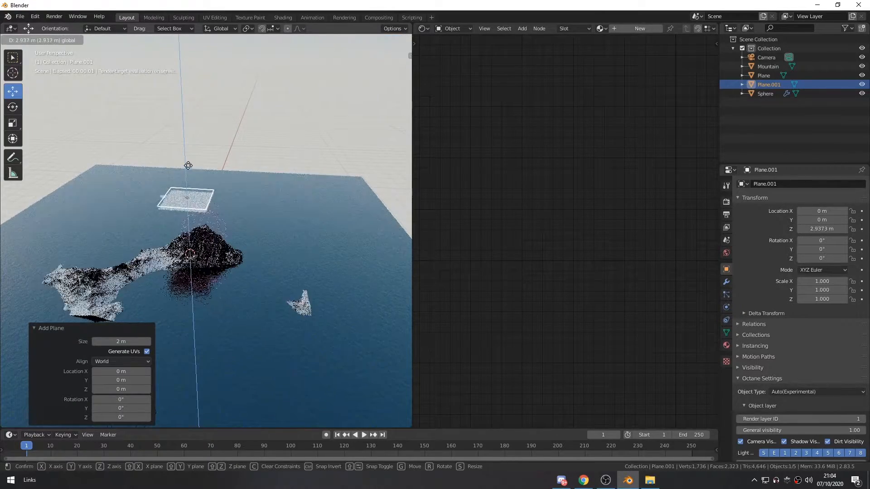
{"action": "left_click", "coordinate": [193, 188]}
{"action": "key", "text": "r"}
{"action": "key", "text": "Escape"}
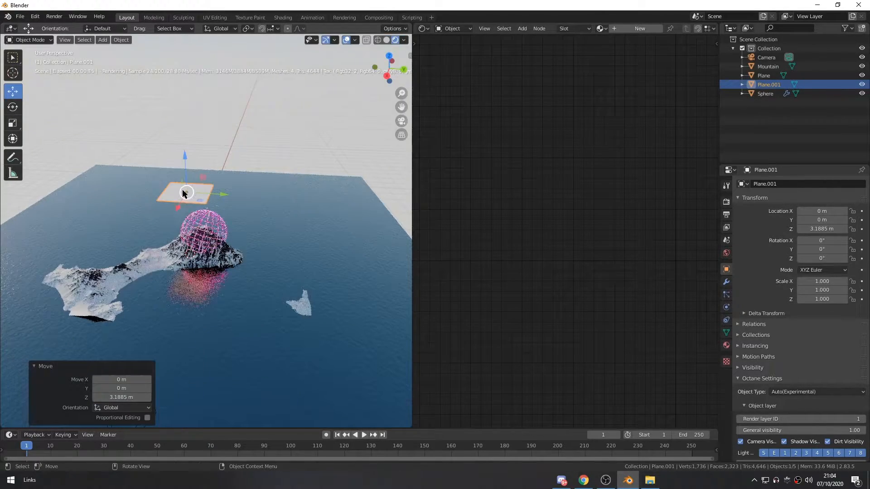
Set the small plane's Y rotation to 90° so it stands upright
{"action": "scroll", "coordinate": [199, 212], "scroll_direction": "up", "scroll_amount": 4}
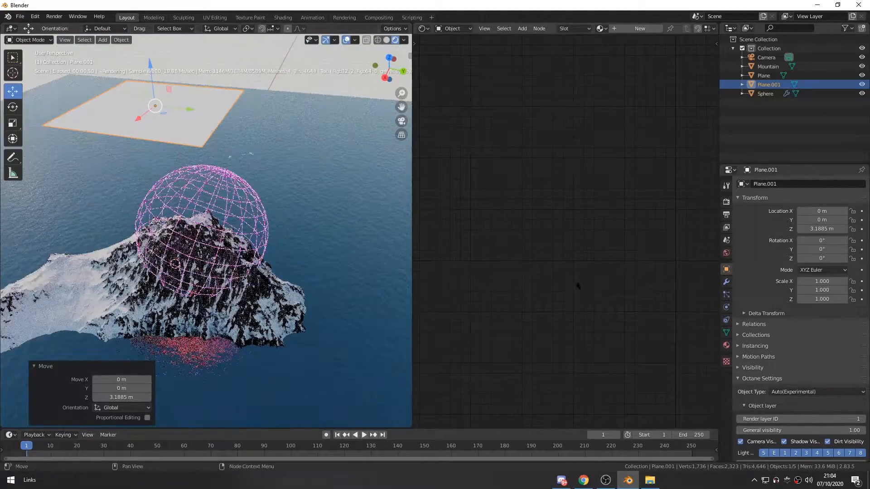
{"action": "mouse_move", "coordinate": [822, 250]}
{"action": "left_mouse_down"}
{"action": "mouse_move", "coordinate": [840, 250]}
{"action": "mouse_move", "coordinate": [819, 252]}
{"action": "left_mouse_up"}
{"action": "left_click", "coordinate": [821, 257]}
{"action": "double_click", "coordinate": [819, 250]}
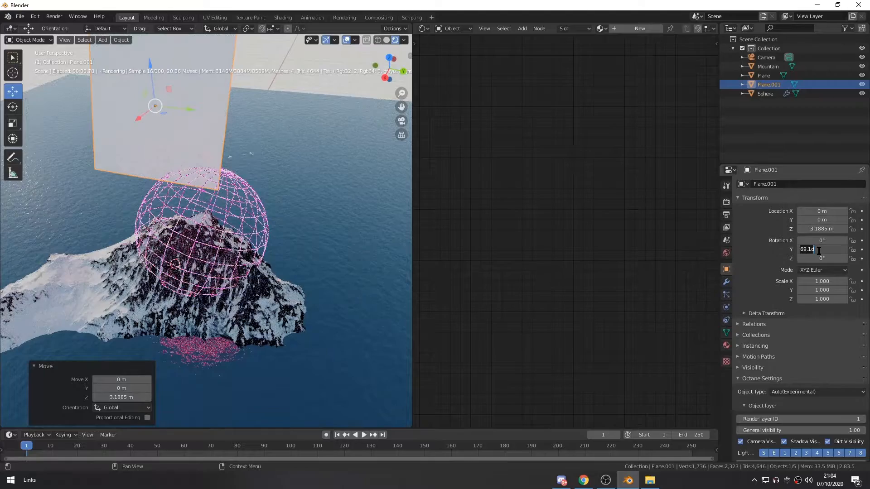
{"action": "type", "text": "90"}
{"action": "key", "text": "Return"}
Try rotating the upright plane about its Y axis with the Rotate tool
{"action": "middle_click_drag", "start_coordinate": [193, 165], "coordinate": [205, 210]}
{"action": "key", "text": "shift+space"}
{"action": "key", "text": "r"}
{"action": "left_click_drag", "start_coordinate": [186, 197], "coordinate": [208, 168]}
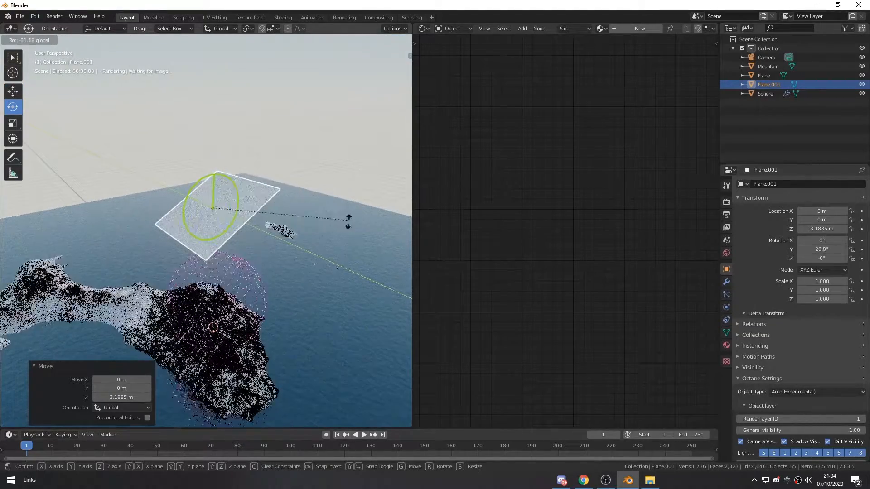
{"action": "left_click_drag", "start_coordinate": [400, 295], "coordinate": [84, 268]}
{"action": "left_click_drag", "start_coordinate": [193, 283], "coordinate": [167, 257], "text": "ctrl"}
{"action": "left_click_drag", "start_coordinate": [257, 219], "coordinate": [285, 210]}
{"action": "mouse_move", "coordinate": [188, 194]}
{"action": "left_mouse_down"}
{"action": "mouse_move", "coordinate": [194, 178]}
{"action": "mouse_move", "coordinate": [243, 163]}
{"action": "mouse_move", "coordinate": [189, 194]}
{"action": "mouse_move", "coordinate": [236, 170]}
{"action": "mouse_move", "coordinate": [198, 197]}
{"action": "left_mouse_up"}
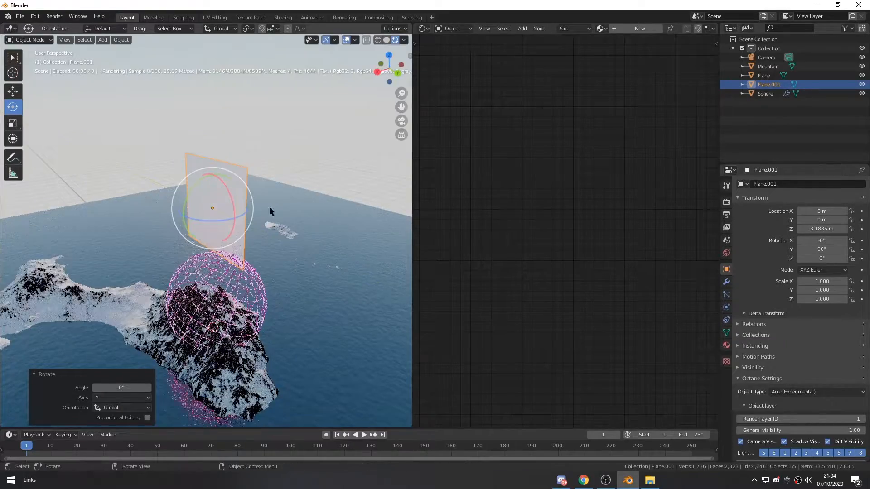
Try a free trackball rotation of the upright plane and undo it
{"action": "left_click", "coordinate": [247, 198]}
{"action": "middle_click_drag", "start_coordinate": [209, 219], "coordinate": [172, 236]}
{"action": "left_click", "coordinate": [208, 195]}
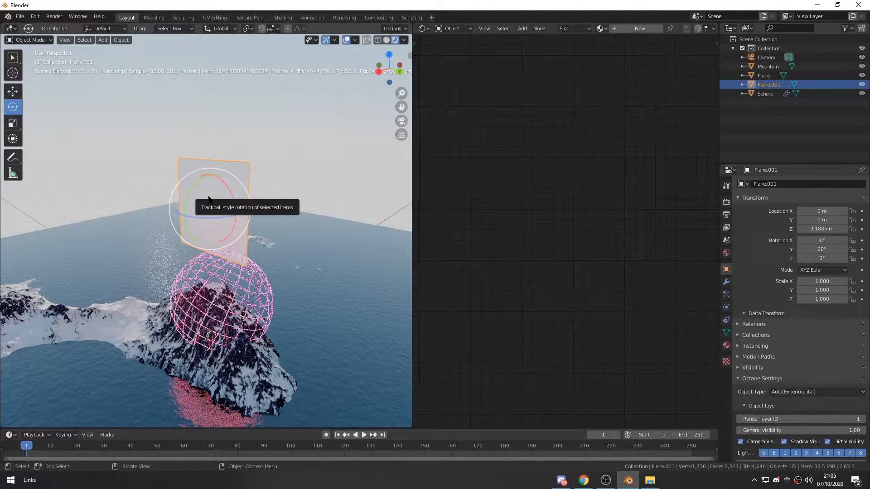
{"action": "scroll", "coordinate": [213, 213], "scroll_direction": "up", "scroll_amount": 3}
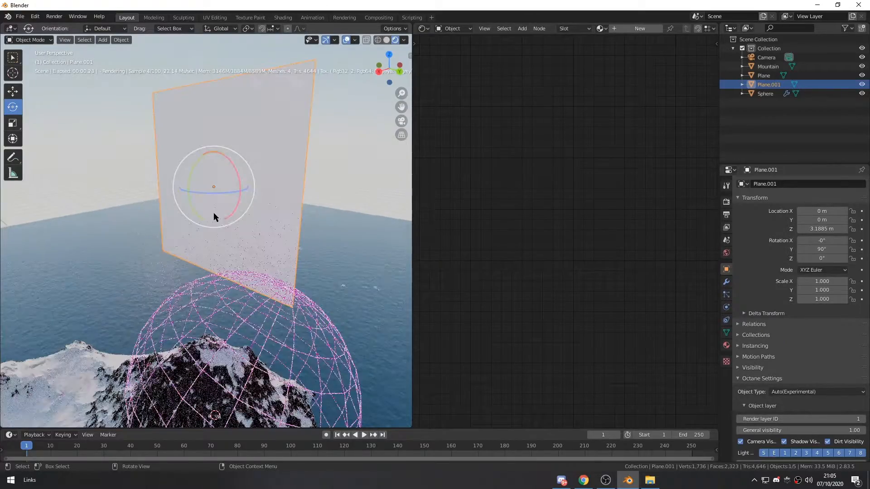
{"action": "left_click_drag", "start_coordinate": [226, 204], "coordinate": [254, 195]}
{"action": "key", "text": "ctrl+z"}
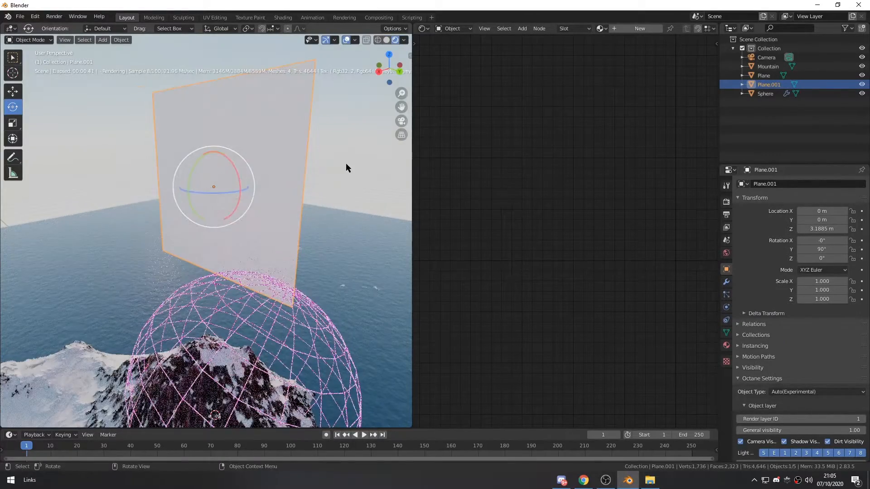
{"action": "key", "text": "alt+a"}
{"action": "mouse_move", "coordinate": [230, 196]}
{"action": "middle_mouse_down"}
{"action": "mouse_move", "coordinate": [259, 181]}
{"action": "mouse_move", "coordinate": [220, 201]}
{"action": "middle_mouse_up"}
{"action": "left_click", "coordinate": [212, 172]}
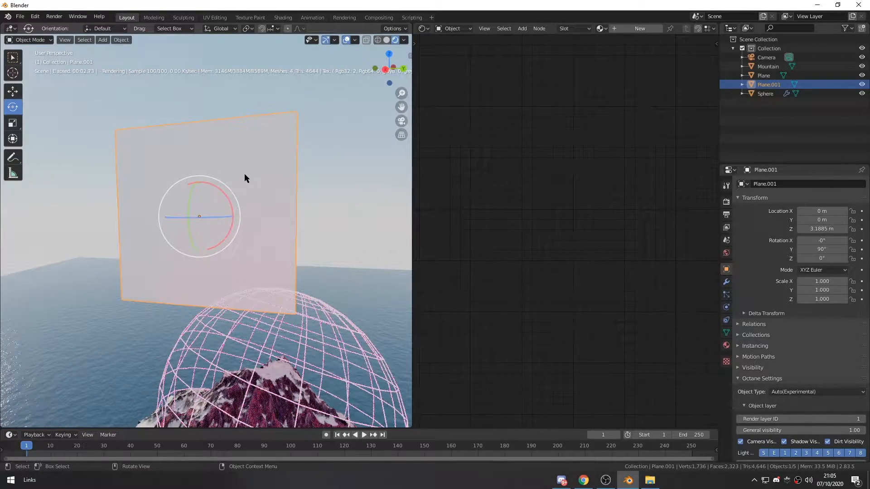
{"action": "key", "text": "i"}
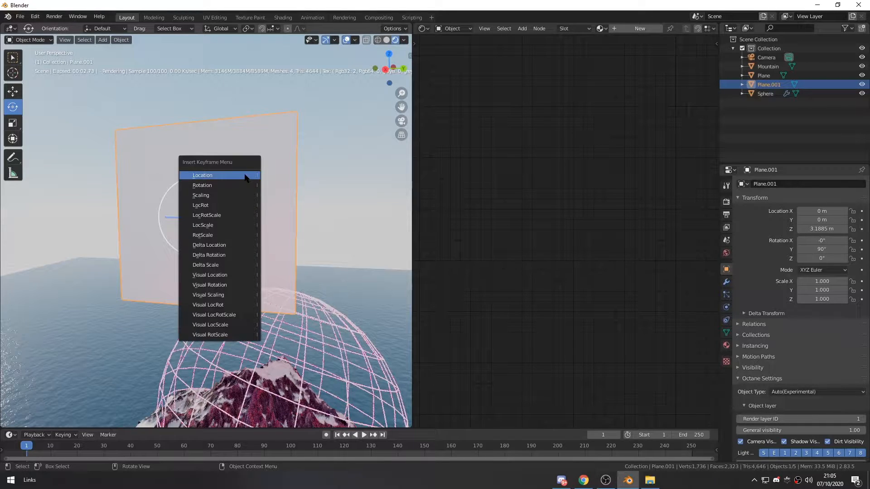
{"action": "left_click", "coordinate": [245, 175]}
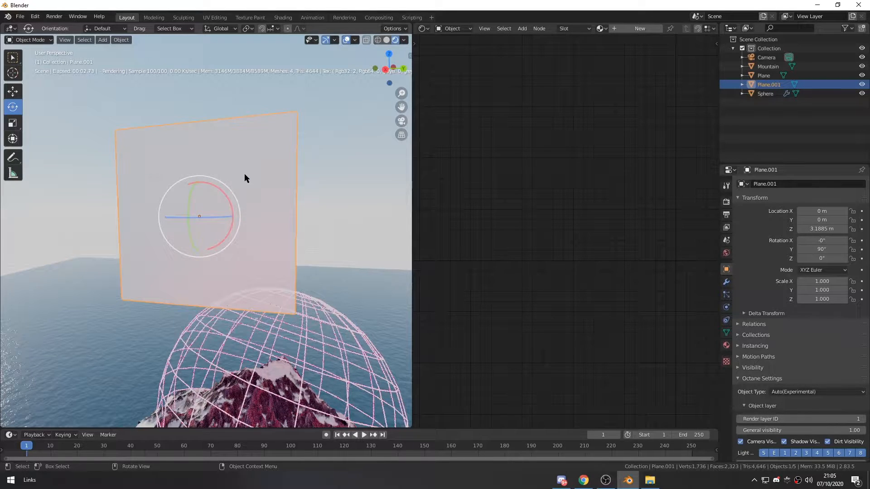
Try insetting the upright plane's face in Edit Mode and return to Object Mode
{"action": "left_click", "coordinate": [32, 39]}
{"action": "left_click", "coordinate": [35, 60]}
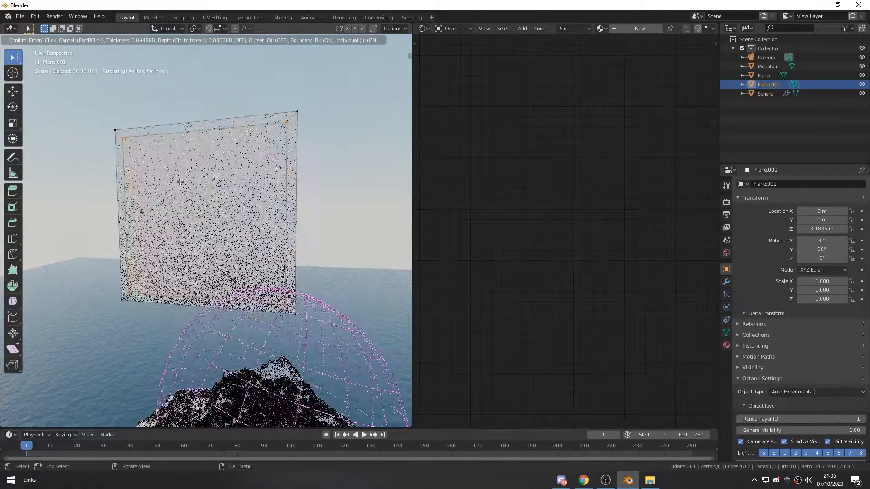
{"action": "key", "text": "Escape"}
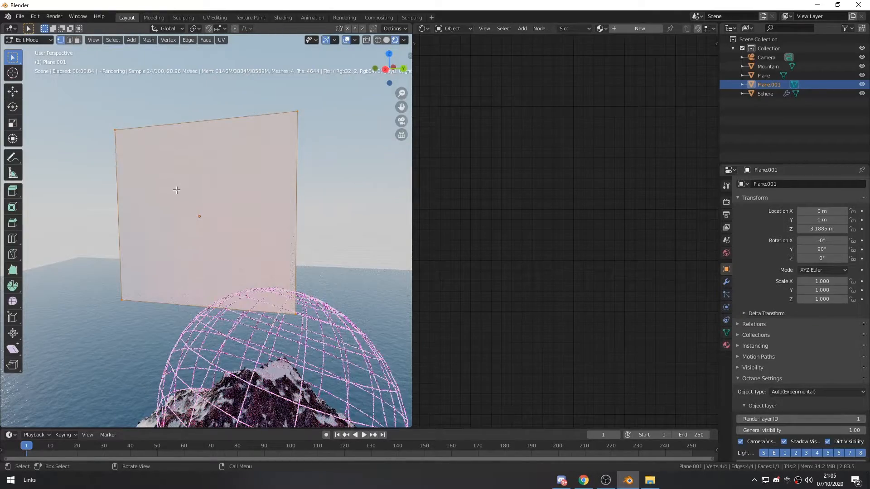
{"action": "key", "text": "Tab"}
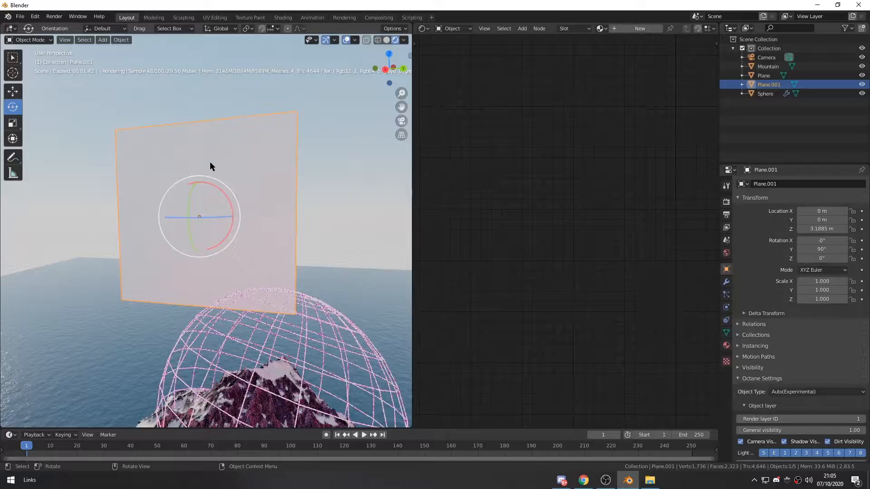
Inset the upright plane's face in Edit Mode with a thickness of about 0.037 m
{"action": "key", "text": "Tab"}
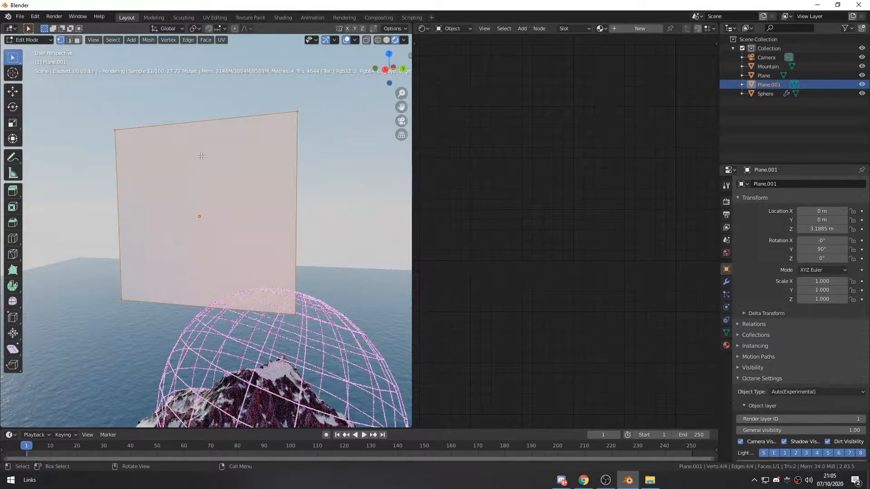
{"action": "key", "text": "i"}
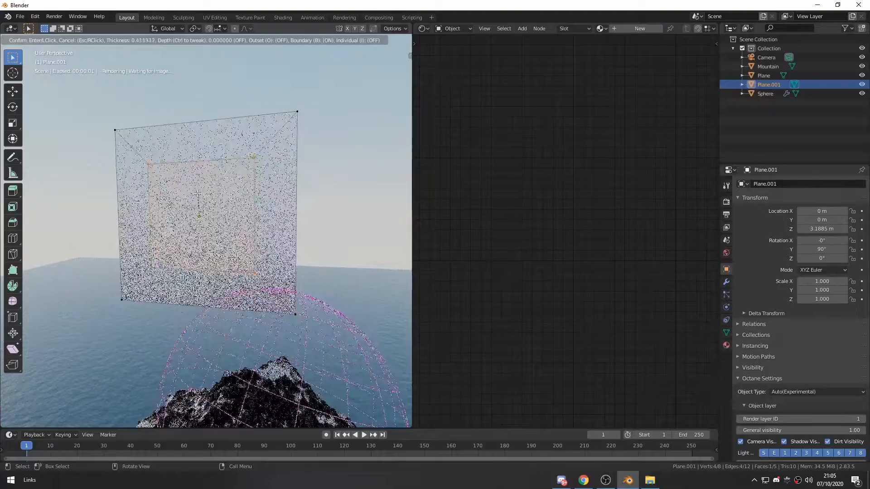
{"action": "left_click", "coordinate": [186, 162]}
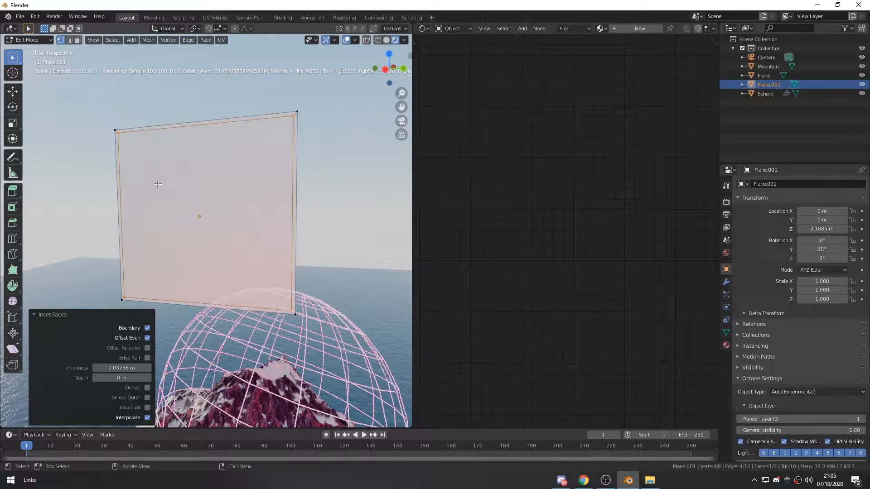
Delete the inner face of the upright plane to make it a thin square frame, and return to Object Mode
{"action": "right_click", "coordinate": [157, 184]}
{"action": "key", "text": "x"}
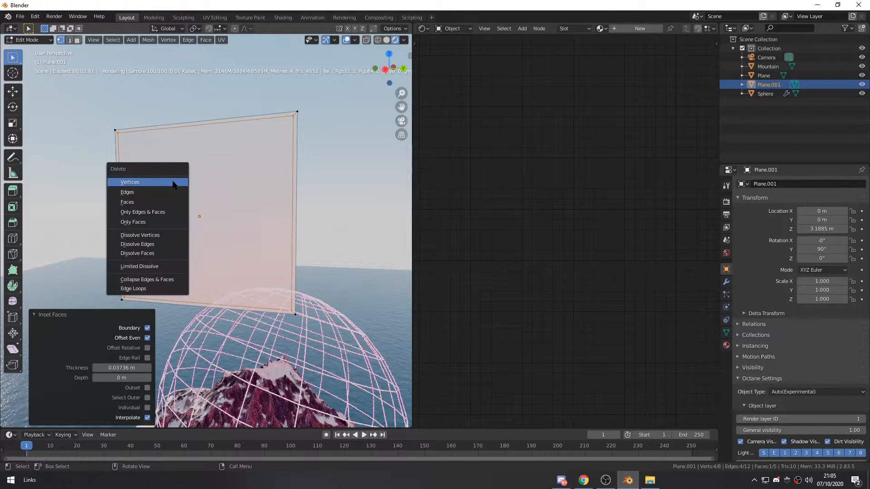
{"action": "left_click", "coordinate": [167, 202]}
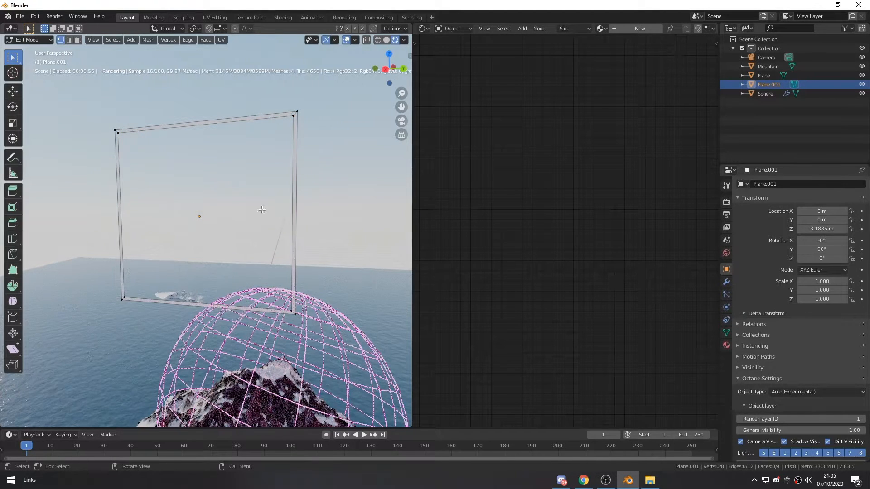
{"action": "key", "text": "Tab"}
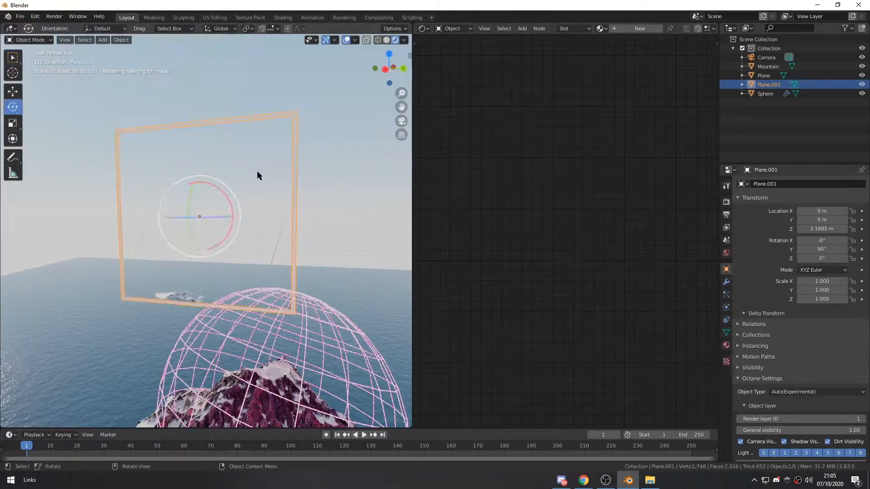
{"action": "middle_click_drag", "start_coordinate": [277, 179], "coordinate": [272, 213]}
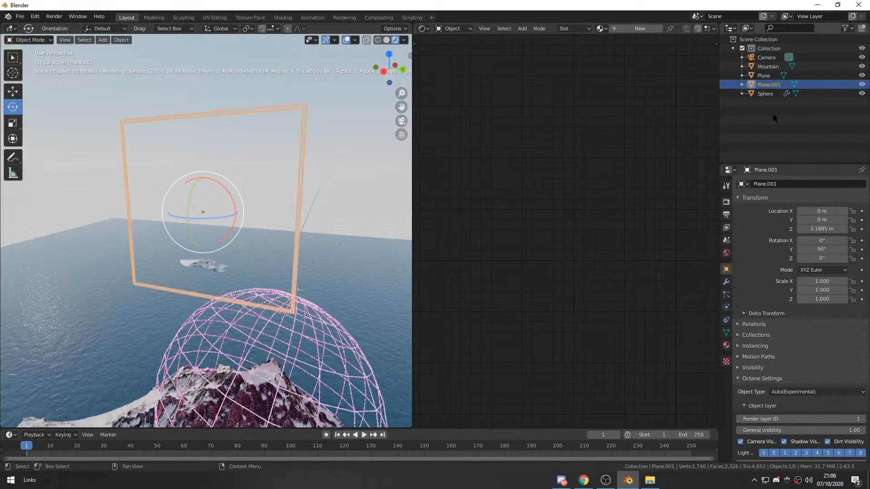
Add a Solidify modifier to the square frame, Plane.001
{"action": "left_click", "coordinate": [765, 85]}
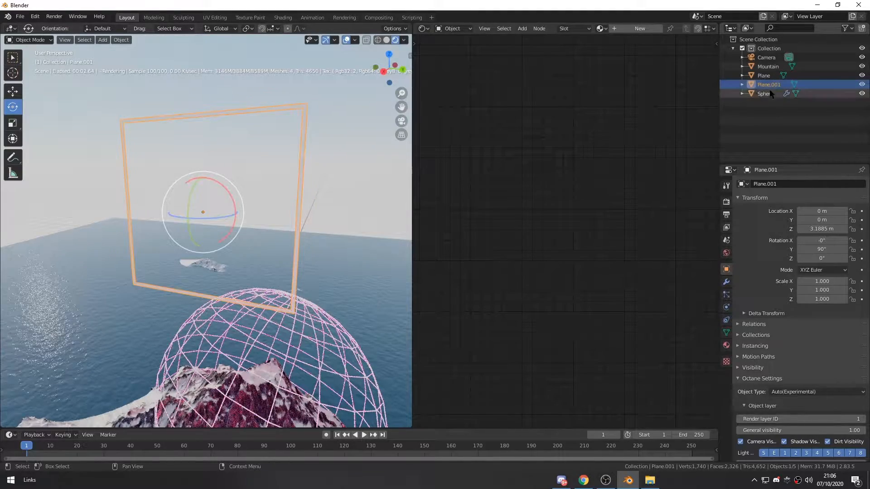
{"action": "middle_click_drag", "start_coordinate": [322, 159], "coordinate": [208, 184]}
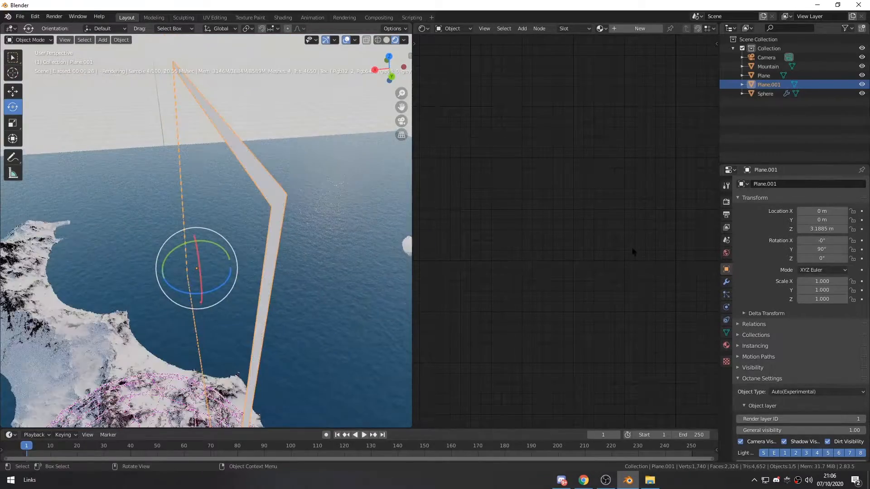
{"action": "left_click", "coordinate": [727, 283]}
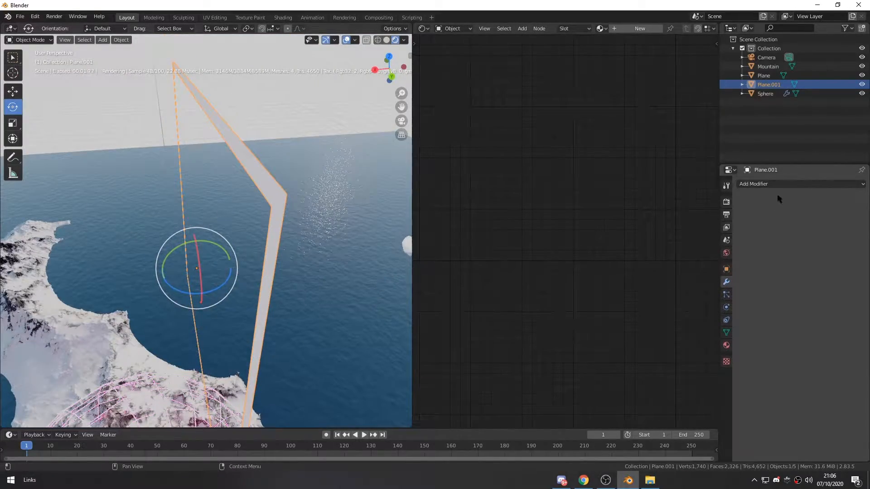
{"action": "left_click", "coordinate": [755, 185]}
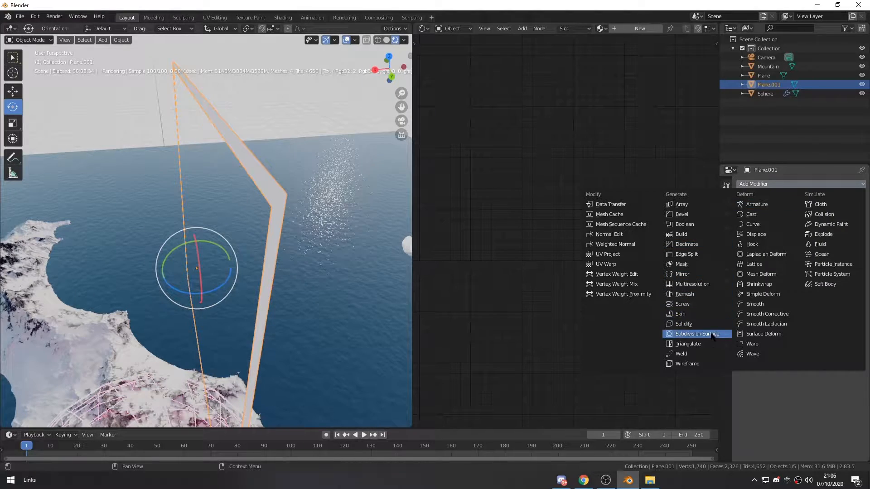
{"action": "left_click", "coordinate": [695, 324]}
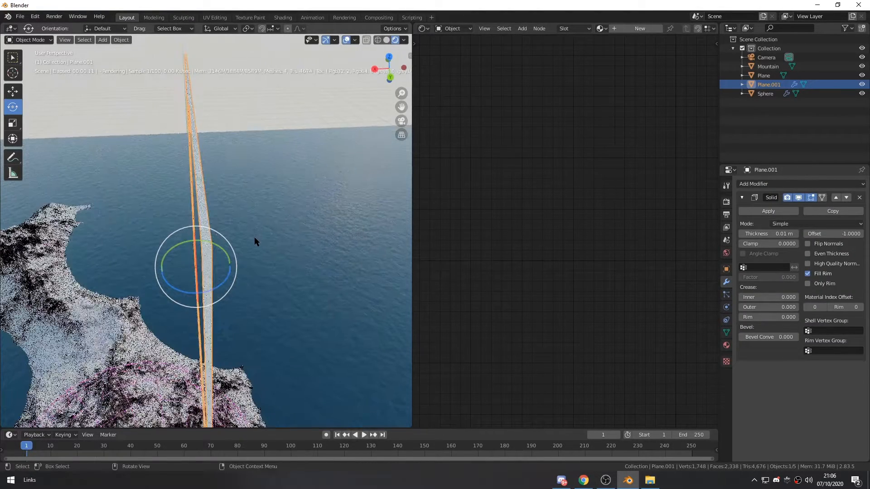
Set the frame's Solidify thickness to about 0.039 m and apply the modifier
{"action": "mouse_move", "coordinate": [771, 233]}
{"action": "left_mouse_down"}
{"action": "mouse_move", "coordinate": [811, 234]}
{"action": "mouse_move", "coordinate": [771, 234]}
{"action": "mouse_move", "coordinate": [784, 233]}
{"action": "left_mouse_up"}
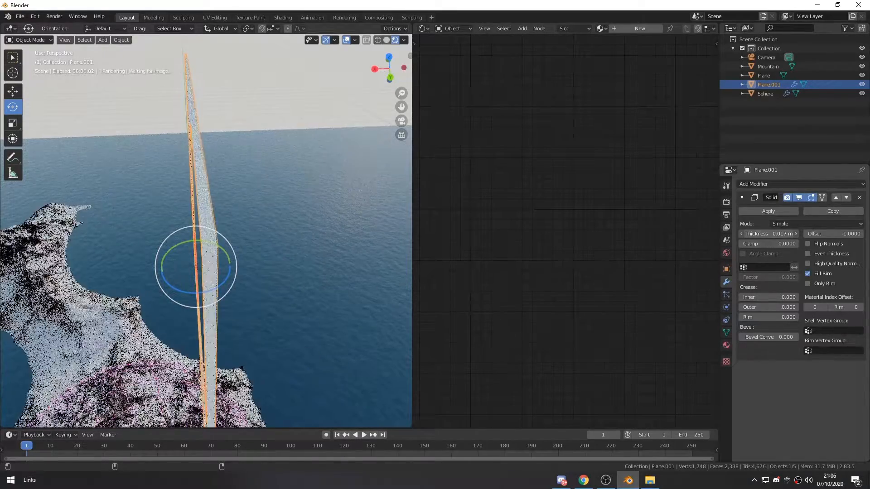
{"action": "mouse_move", "coordinate": [292, 193]}
{"action": "middle_mouse_down"}
{"action": "mouse_move", "coordinate": [311, 187]}
{"action": "mouse_move", "coordinate": [301, 188]}
{"action": "mouse_move", "coordinate": [322, 163]}
{"action": "mouse_move", "coordinate": [290, 195]}
{"action": "middle_mouse_up"}
{"action": "left_click_drag", "start_coordinate": [761, 234], "coordinate": [789, 234]}
{"action": "mouse_move", "coordinate": [295, 200]}
{"action": "middle_mouse_down"}
{"action": "mouse_move", "coordinate": [311, 208]}
{"action": "mouse_move", "coordinate": [291, 208]}
{"action": "middle_mouse_up"}
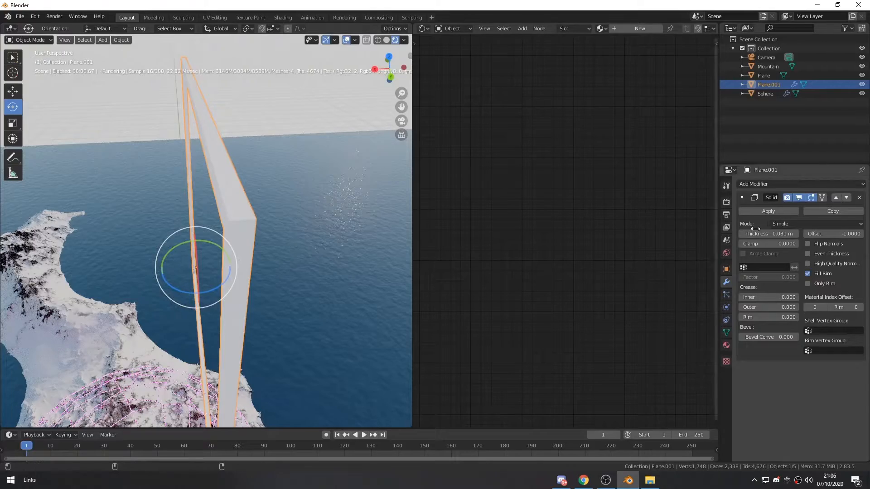
{"action": "left_click_drag", "start_coordinate": [766, 234], "coordinate": [782, 234]}
{"action": "left_click", "coordinate": [776, 140]}
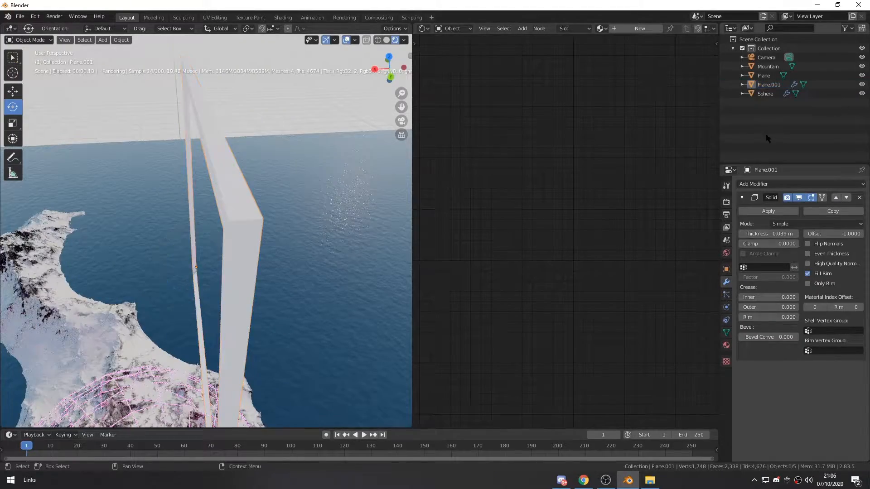
{"action": "left_click", "coordinate": [768, 211]}
Rotate the square frame 45° about the global X axis so it stands as a diamond
{"action": "scroll", "coordinate": [225, 264], "scroll_direction": "down", "scroll_amount": 4}
{"action": "middle_click_drag", "start_coordinate": [225, 264], "coordinate": [249, 265]}
{"action": "scroll", "coordinate": [223, 276], "scroll_direction": "down", "scroll_amount": 4}
{"action": "scroll", "coordinate": [250, 265], "scroll_direction": "up", "scroll_amount": 3}
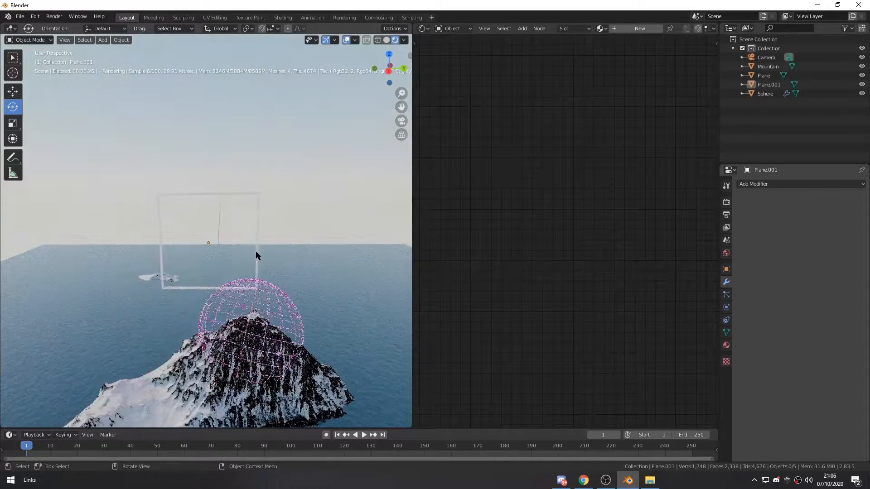
{"action": "left_click", "coordinate": [257, 249]}
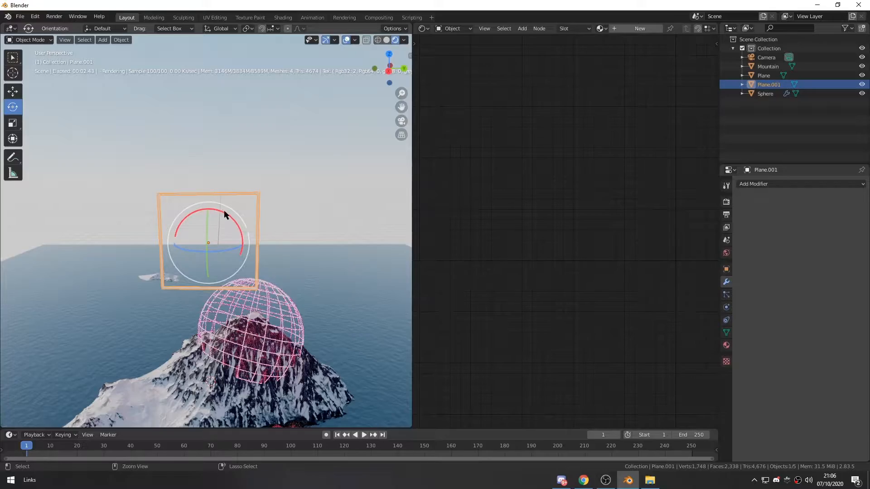
{"action": "left_click_drag", "start_coordinate": [225, 216], "coordinate": [196, 201]}
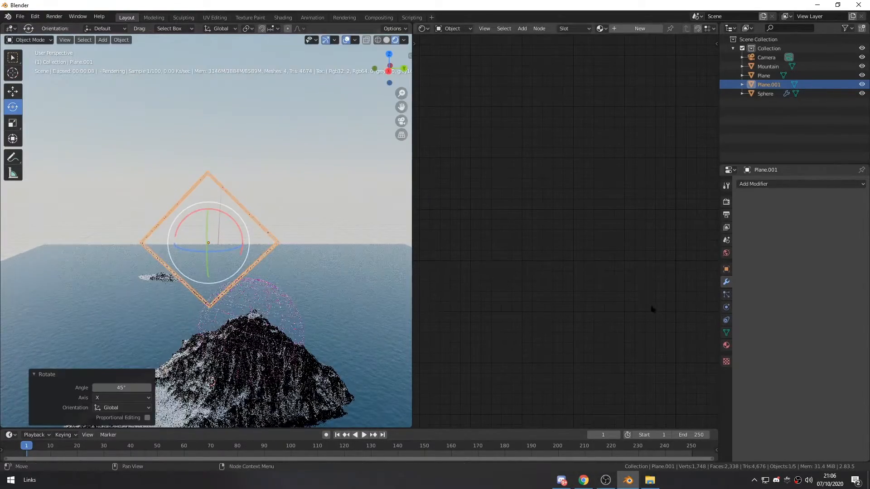
{"action": "left_click", "coordinate": [726, 270]}
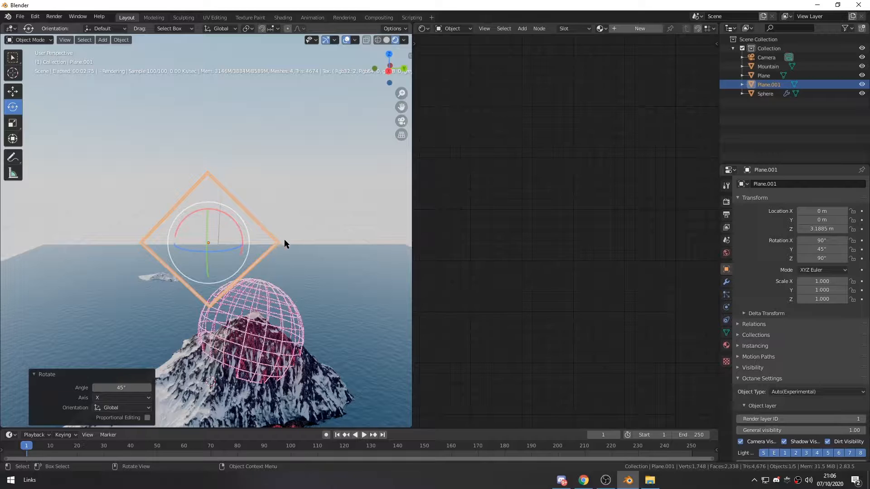
Move the diamond frame to about 0.79 m on Y and 1.75 m on Z, centring it over the mountain in the camera view
{"action": "key", "text": "shift+space"}
{"action": "left_click", "coordinate": [256, 237]}
{"action": "left_click_drag", "start_coordinate": [249, 244], "coordinate": [288, 243]}
{"action": "left_click_drag", "start_coordinate": [251, 206], "coordinate": [252, 253]}
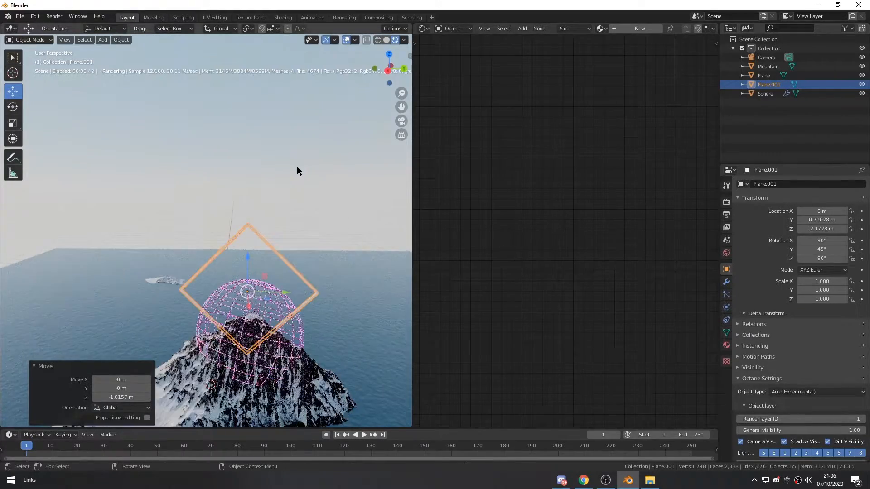
{"action": "key", "text": "KP_0"}
{"action": "key", "text": "g"}
{"action": "key", "text": "z"}
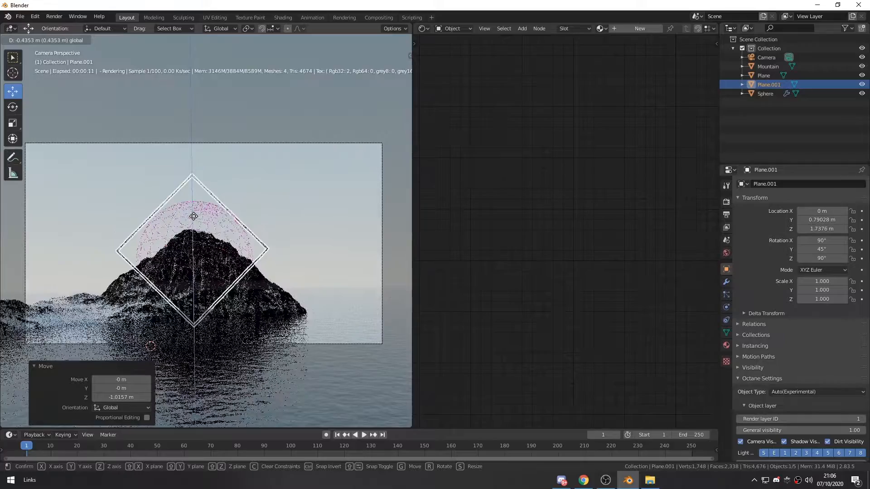
{"action": "left_click", "coordinate": [200, 211]}
Scale the diamond frame to about 1.271 on its X and Y axes and reposition it at about Y 0.82 m, Z 1.67 m
{"action": "key", "text": "shift+space"}
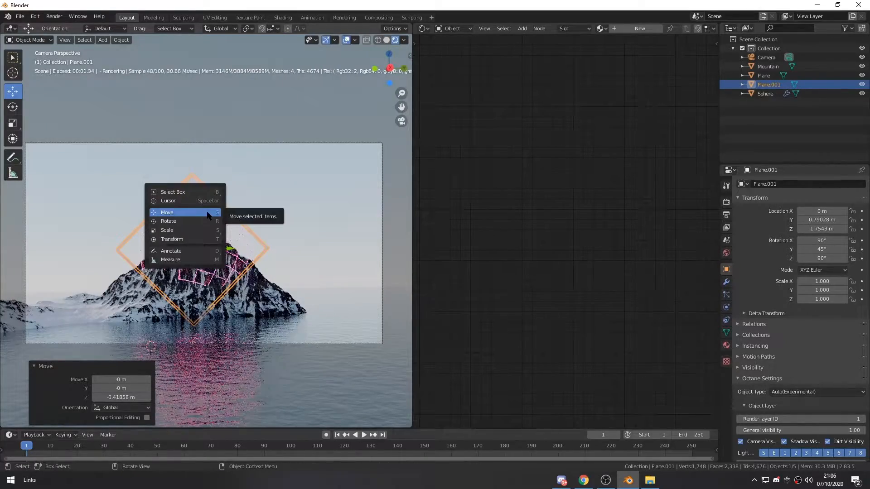
{"action": "left_click", "coordinate": [221, 226]}
{"action": "left_click_drag", "start_coordinate": [193, 209], "coordinate": [192, 184]}
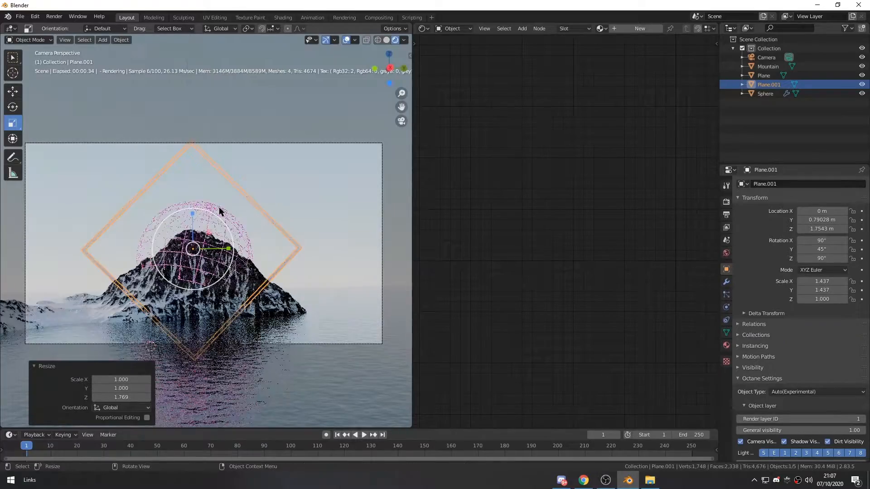
{"action": "left_click_drag", "start_coordinate": [194, 217], "coordinate": [211, 237]}
{"action": "key", "text": "shift+space"}
{"action": "key", "text": "g"}
{"action": "left_click", "coordinate": [371, 218]}
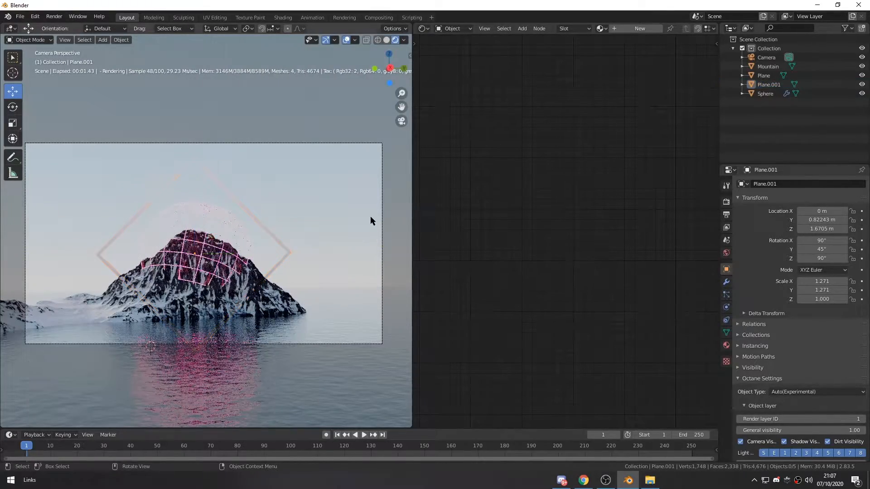
Assign the existing red emission material, Material.002, to the diamond frame and rename it Glow
{"action": "left_click", "coordinate": [289, 256]}
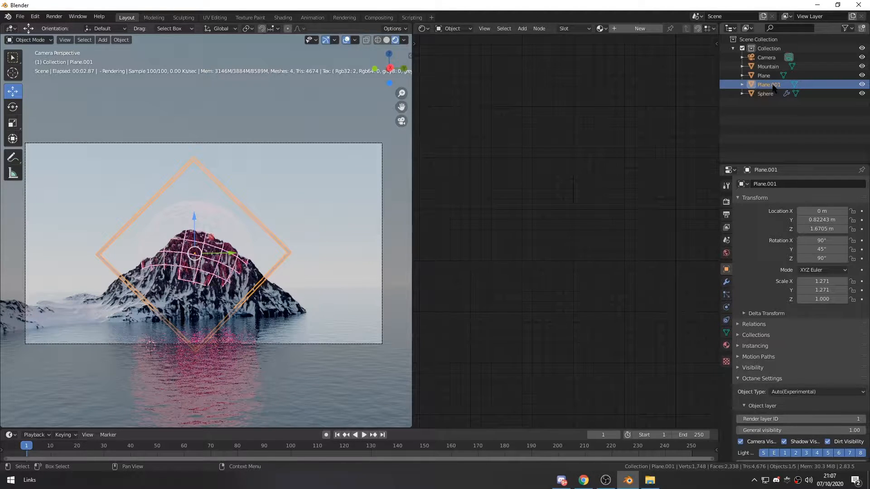
{"action": "left_click", "coordinate": [601, 28]}
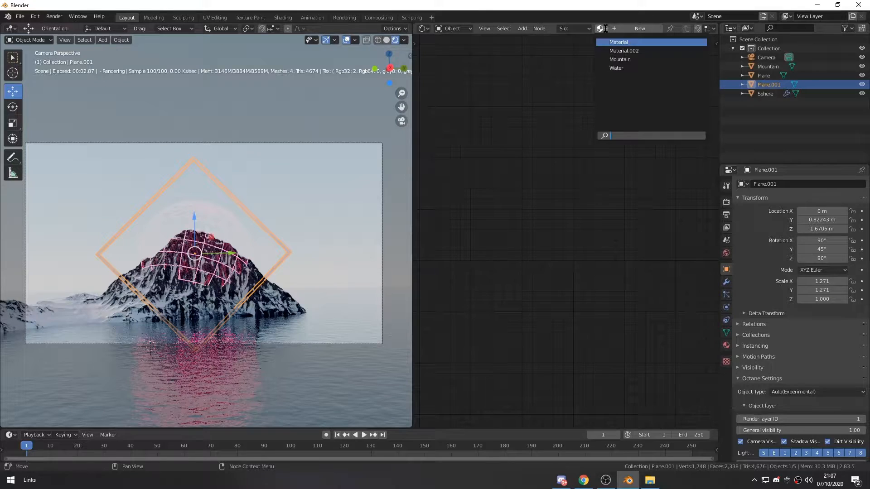
{"action": "left_click", "coordinate": [623, 50]}
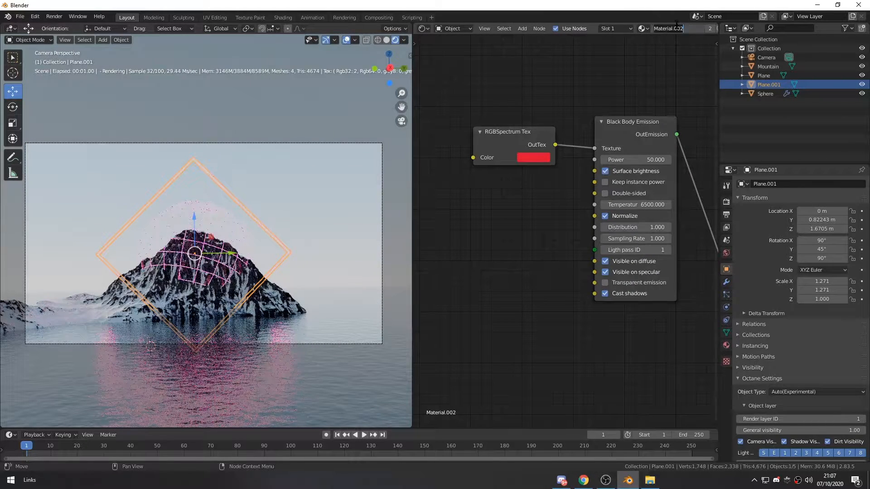
{"action": "type", "text": "Glow"}
{"action": "key", "text": "Return"}
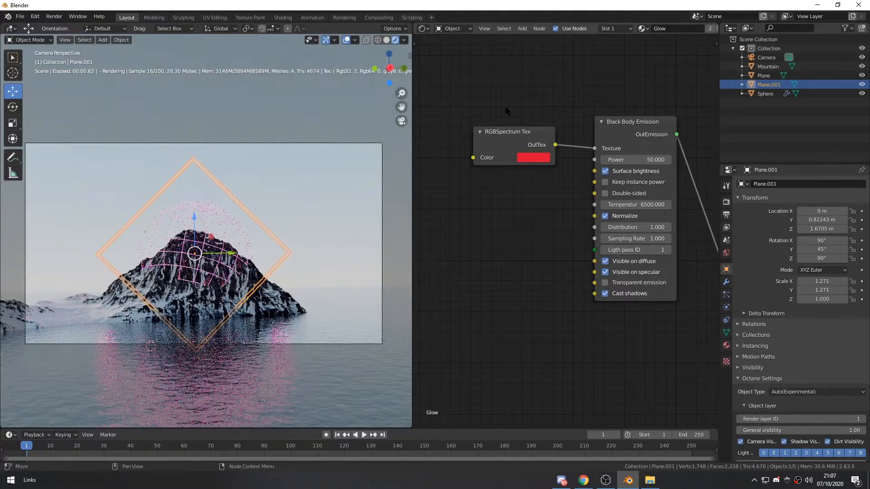
{"action": "left_click", "coordinate": [310, 179]}
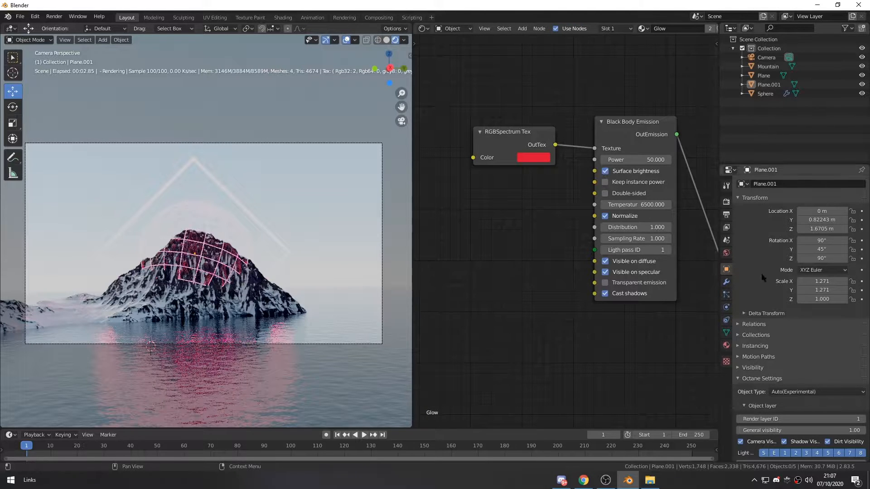
Change the world's Octane environment to Texture Environment and set its texture colour to black
{"action": "left_click", "coordinate": [727, 254]}
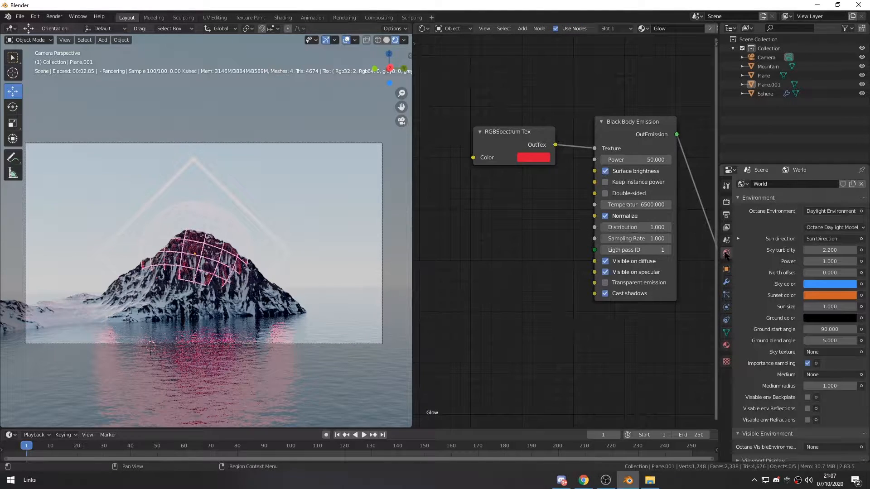
{"action": "left_click", "coordinate": [824, 212]}
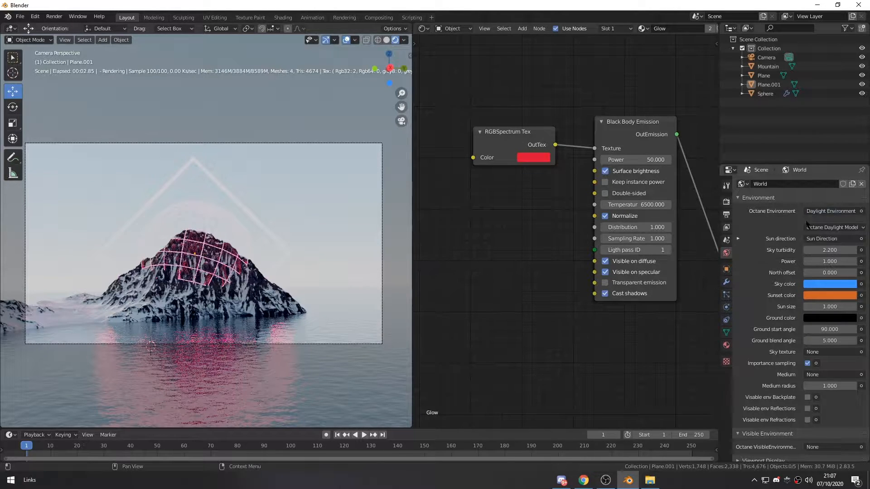
{"action": "left_click", "coordinate": [761, 252]}
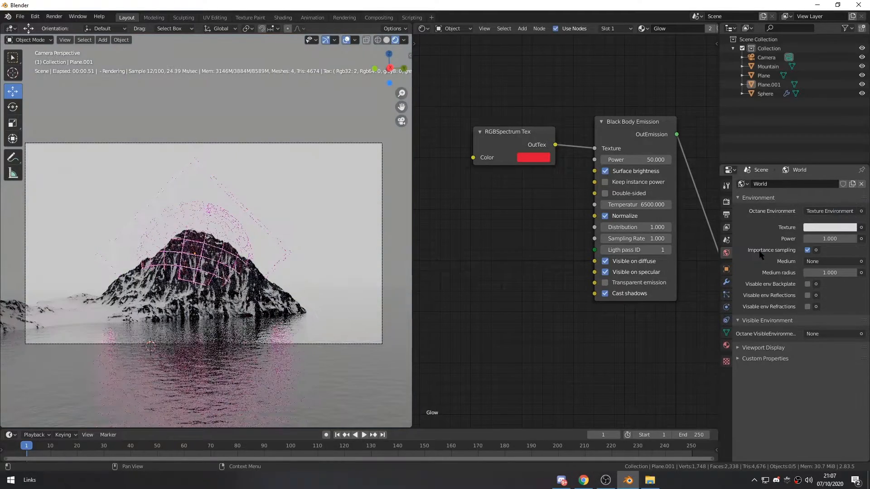
{"action": "left_click", "coordinate": [827, 230]}
{"action": "left_click_drag", "start_coordinate": [849, 151], "coordinate": [849, 165]}
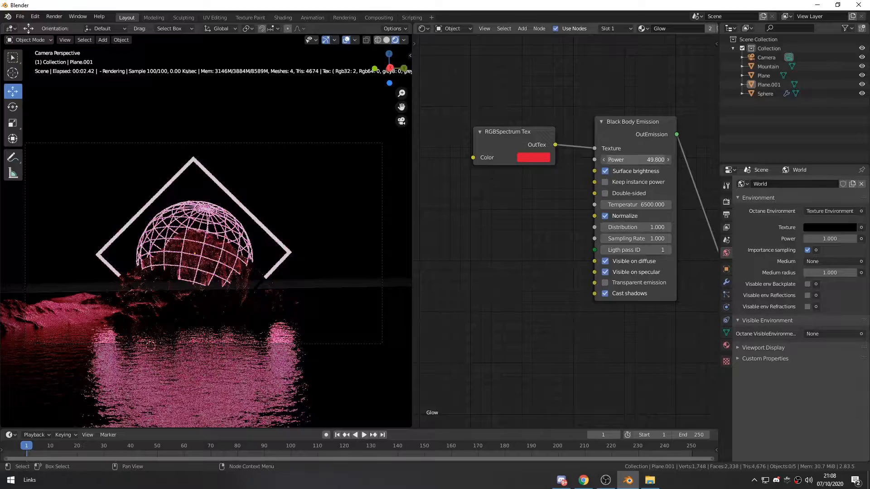
Reduce the Glow material's Black Body Emission power to 3.2
{"action": "left_click_drag", "start_coordinate": [655, 160], "coordinate": [624, 160]}
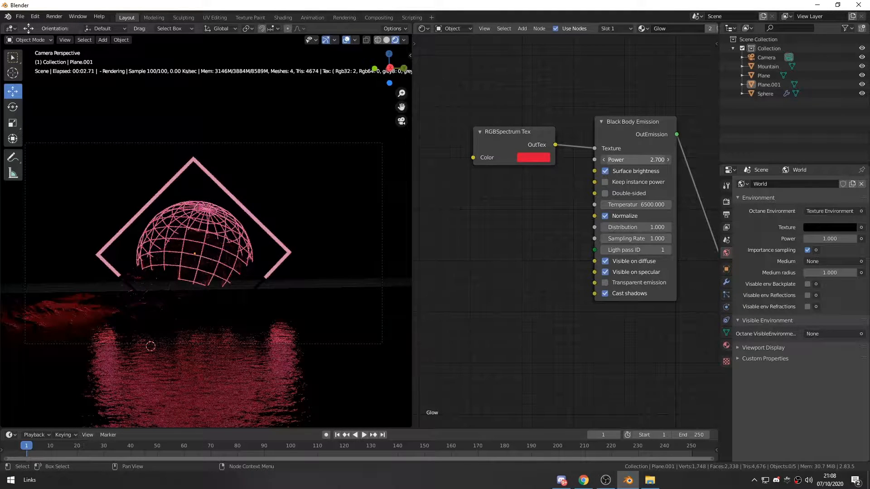
{"action": "left_click_drag", "start_coordinate": [624, 159], "coordinate": [628, 159]}
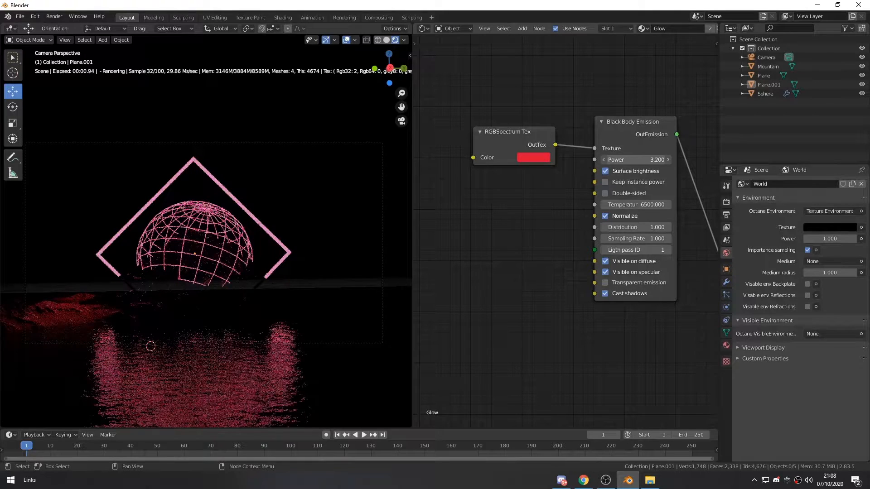
Thin the sphere's Wireframe modifier thickness down to 0.0001 m
{"action": "left_click", "coordinate": [223, 250]}
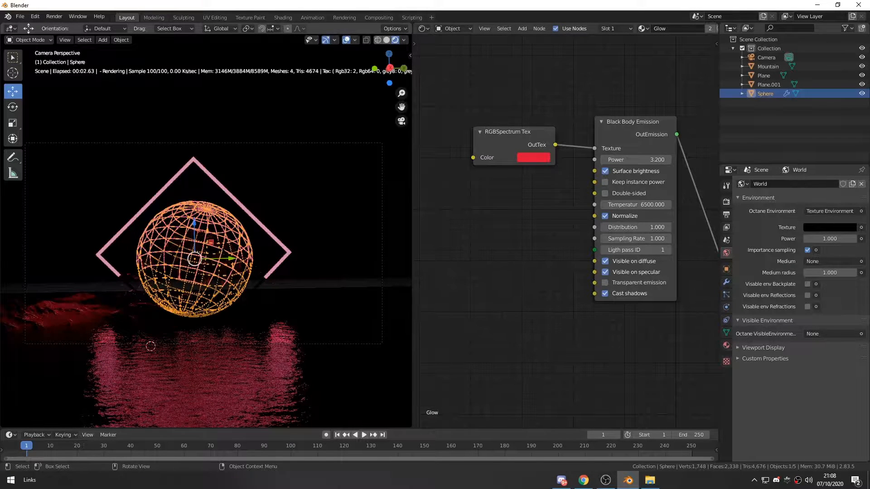
{"action": "left_click", "coordinate": [727, 282]}
{"action": "left_click_drag", "start_coordinate": [767, 224], "coordinate": [752, 223]}
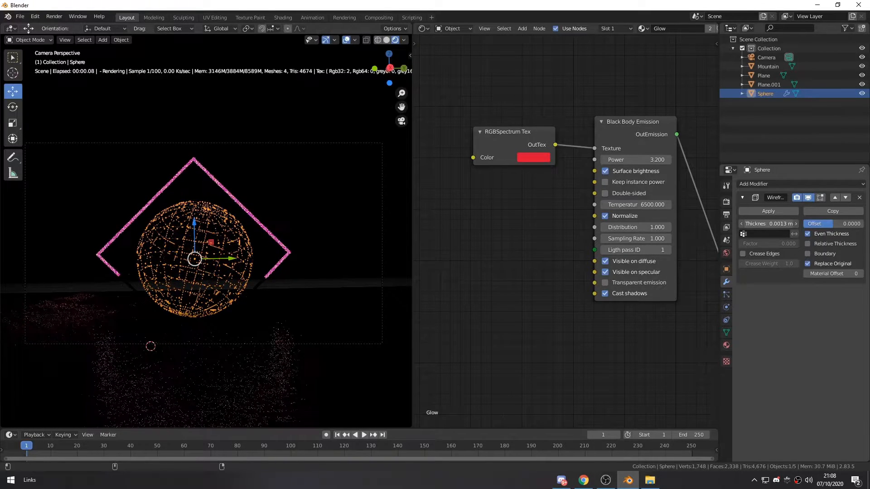
{"action": "left_click", "coordinate": [150, 346]}
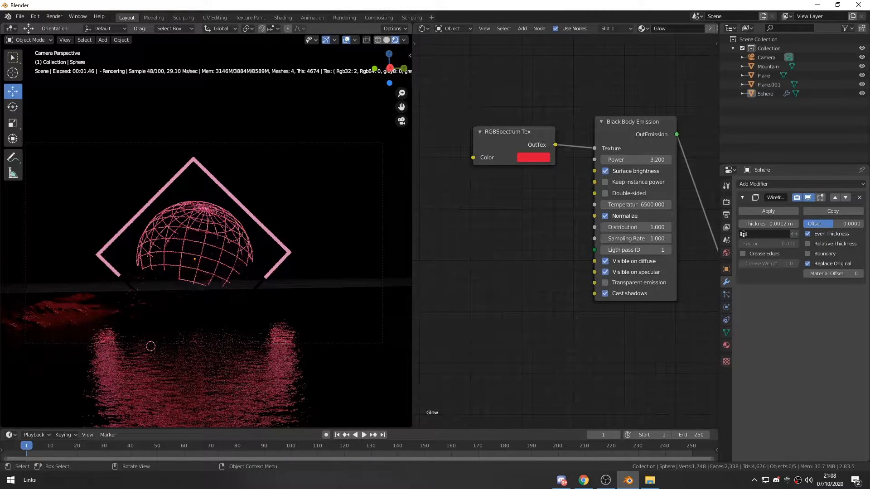
{"action": "left_click", "coordinate": [210, 242]}
{"action": "left_click_drag", "start_coordinate": [775, 225], "coordinate": [763, 224]}
{"action": "left_click", "coordinate": [796, 224]}
{"action": "left_click", "coordinate": [331, 176]}
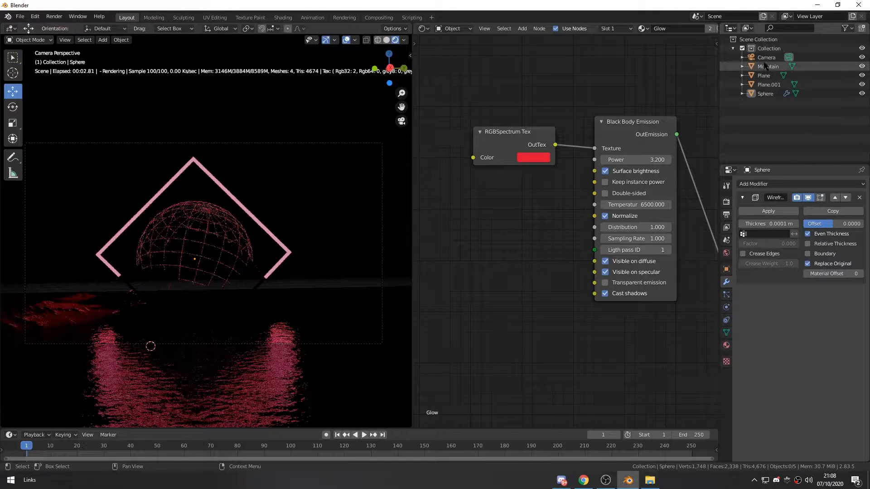
Set the sphere's Wireframe modifier thickness to 0.0016 m
{"action": "left_click", "coordinate": [766, 93]}
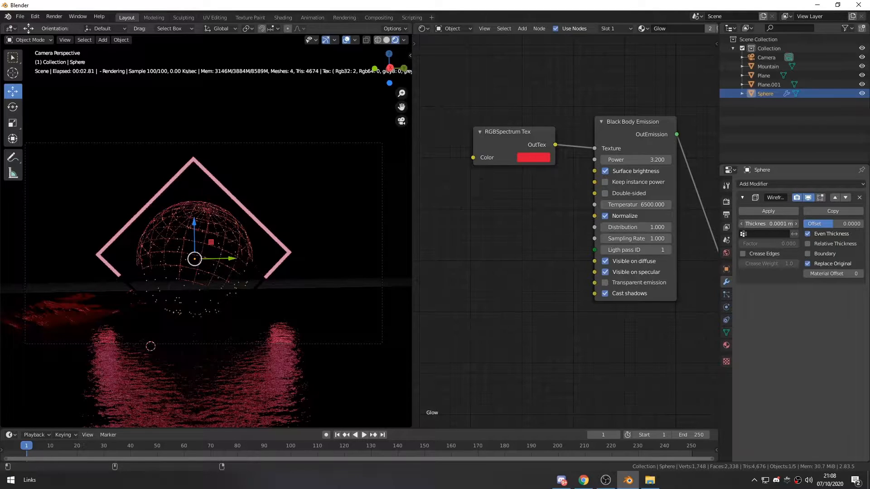
{"action": "left_click", "coordinate": [796, 224]}
{"action": "left_click", "coordinate": [797, 224]}
{"action": "left_click", "coordinate": [796, 224]}
{"action": "left_click", "coordinate": [796, 223]}
{"action": "left_click", "coordinate": [796, 224]}
{"action": "left_click", "coordinate": [796, 224]}
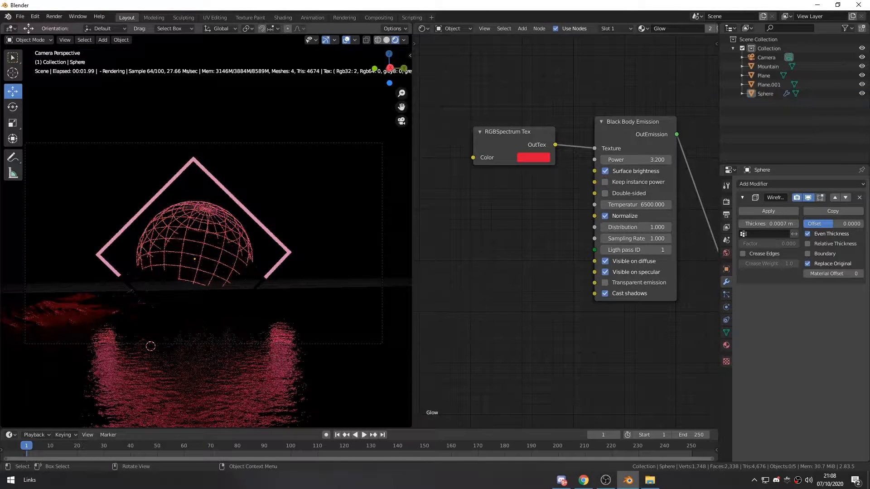
{"action": "left_click_drag", "start_coordinate": [769, 224], "coordinate": [773, 223]}
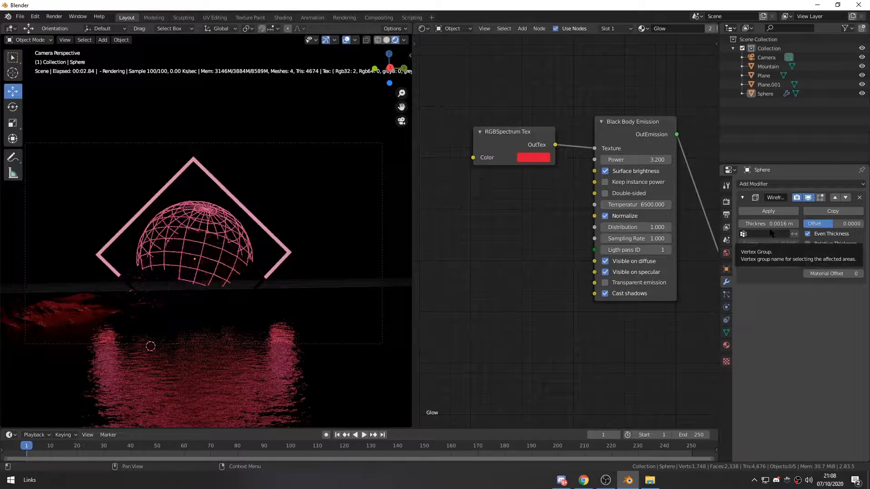
Brighten the world's environment texture to a dark grey and view the diamond frame around the sphere from above
{"action": "left_click", "coordinate": [261, 224]}
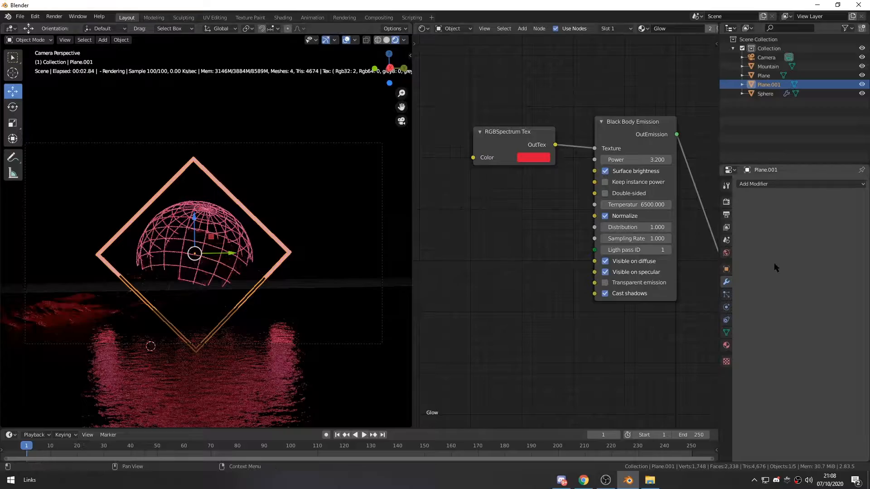
{"action": "left_click", "coordinate": [727, 252]}
{"action": "left_click", "coordinate": [830, 227]}
{"action": "left_click", "coordinate": [850, 104]}
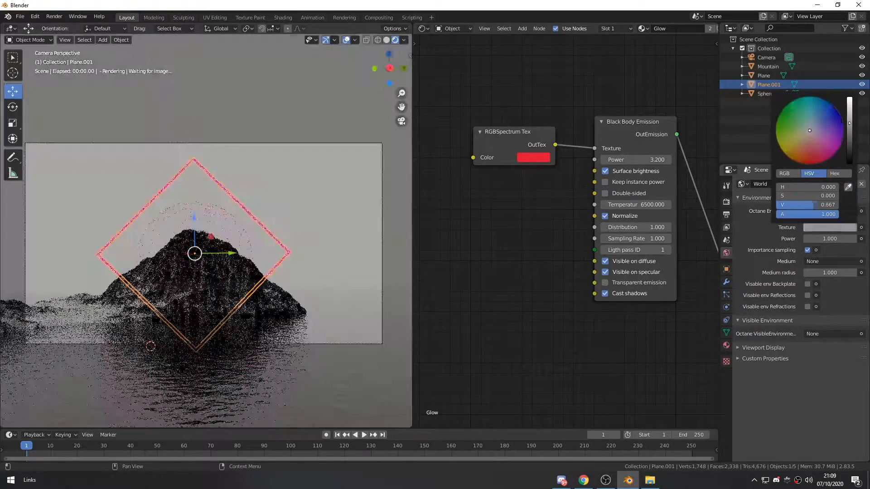
{"action": "left_click_drag", "start_coordinate": [854, 110], "coordinate": [855, 146]}
{"action": "middle_click_drag", "start_coordinate": [303, 254], "coordinate": [257, 291]}
{"action": "scroll", "coordinate": [255, 274], "scroll_direction": "up", "scroll_amount": 3}
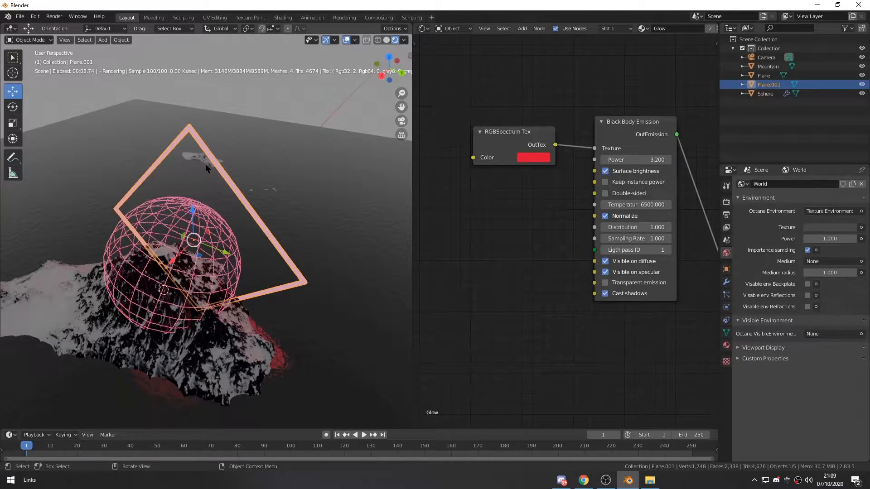
{"action": "middle_click_drag", "start_coordinate": [185, 164], "coordinate": [194, 146]}
{"action": "scroll", "coordinate": [194, 146], "scroll_direction": "up", "scroll_amount": 2}
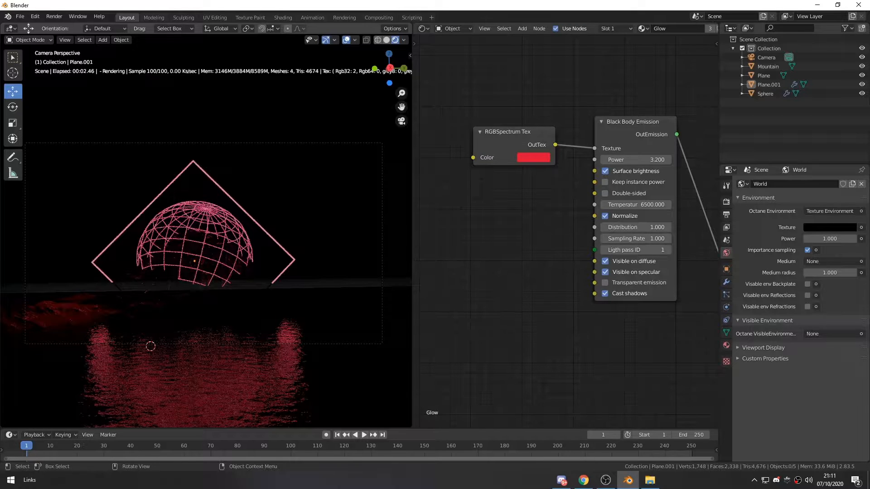
Move the glowing diamond frame about 0.025 m along the Y axis
{"action": "left_click", "coordinate": [281, 274]}
{"action": "left_click_drag", "start_coordinate": [227, 261], "coordinate": [229, 260]}
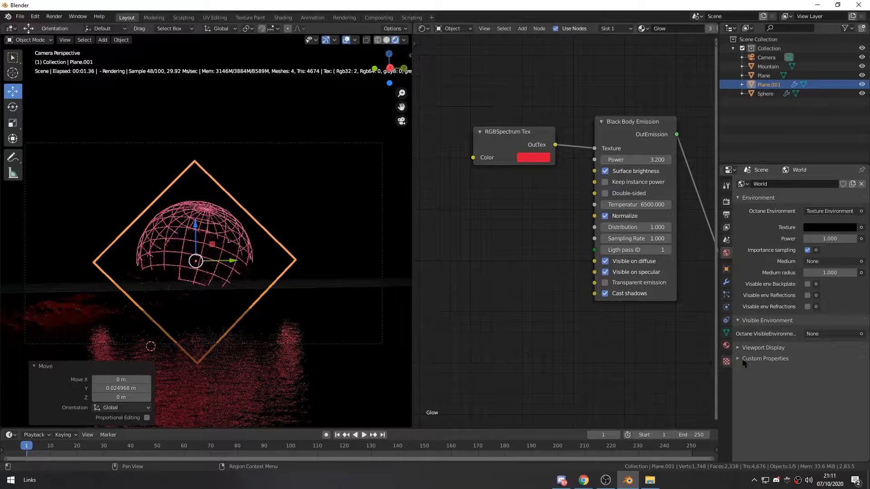
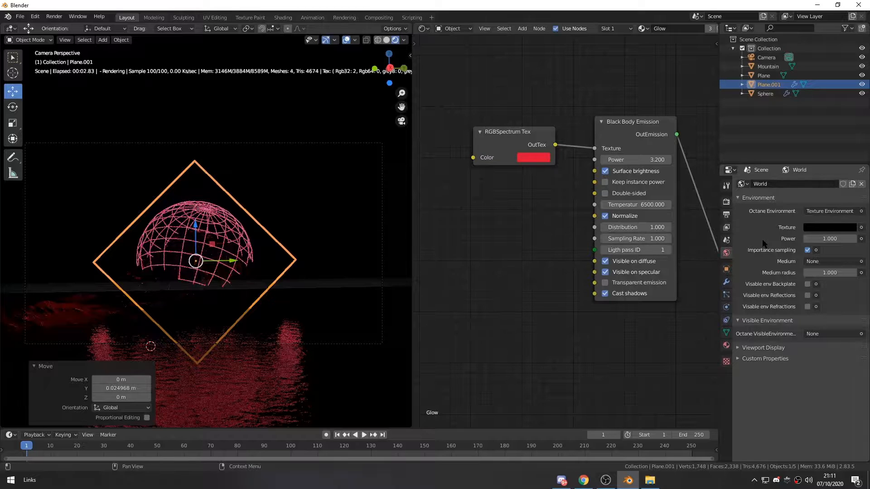
Assign a Volume Medium to the world environment and lower its density to 0.001
{"action": "left_click", "coordinate": [825, 262]}
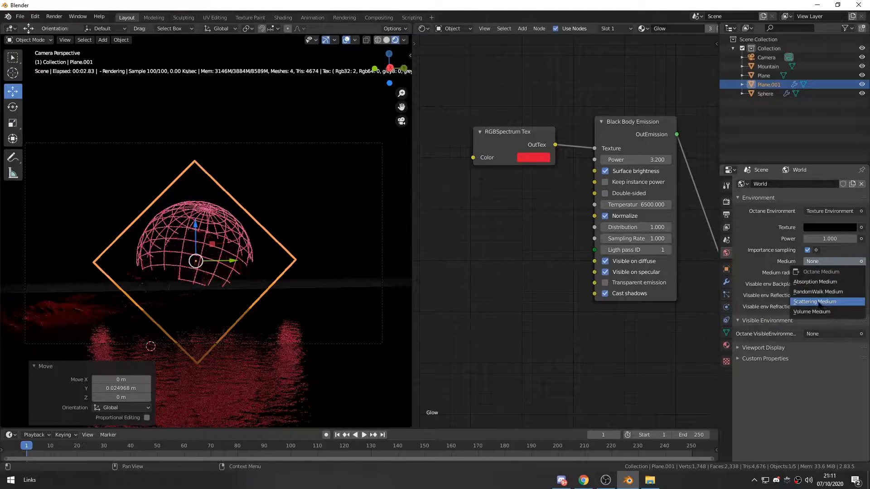
{"action": "left_click", "coordinate": [807, 313]}
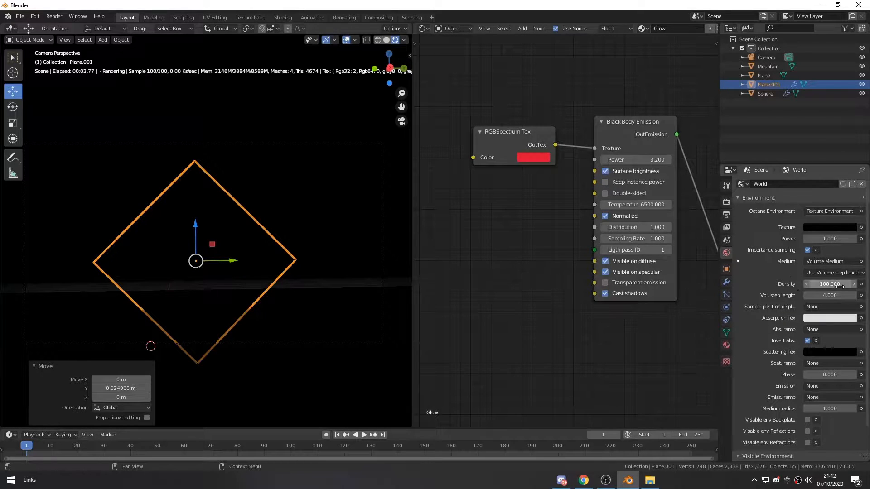
{"action": "mouse_move", "coordinate": [832, 284]}
{"action": "left_mouse_down"}
{"action": "mouse_move", "coordinate": [806, 284]}
{"action": "mouse_move", "coordinate": [816, 284]}
{"action": "left_mouse_up"}
{"action": "left_click", "coordinate": [318, 195]}
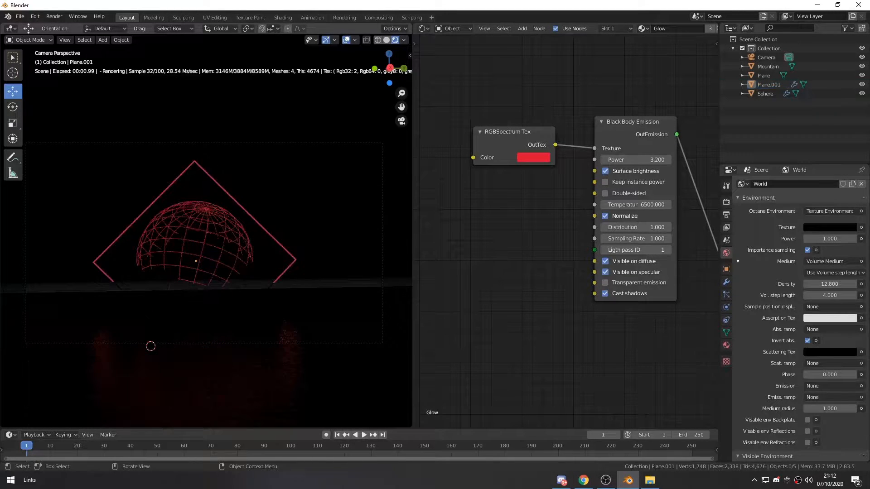
{"action": "left_click_drag", "start_coordinate": [830, 285], "coordinate": [806, 285]}
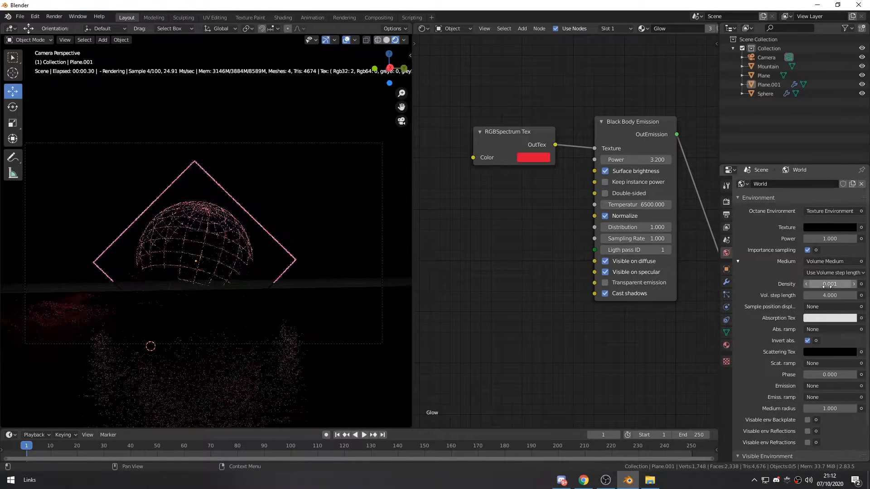
Switch the world environment's medium to Scattering Medium and set its density to 10
{"action": "left_click", "coordinate": [829, 261]}
{"action": "left_click", "coordinate": [775, 301]}
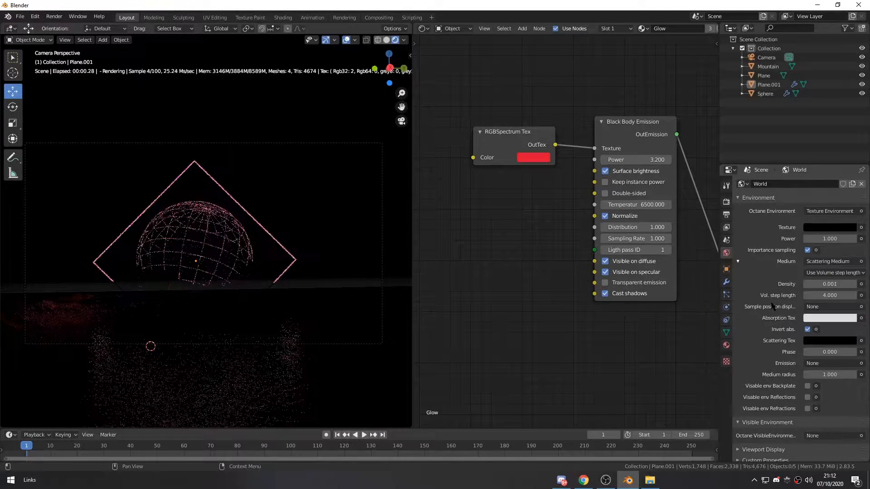
{"action": "left_click_drag", "start_coordinate": [829, 284], "coordinate": [848, 284]}
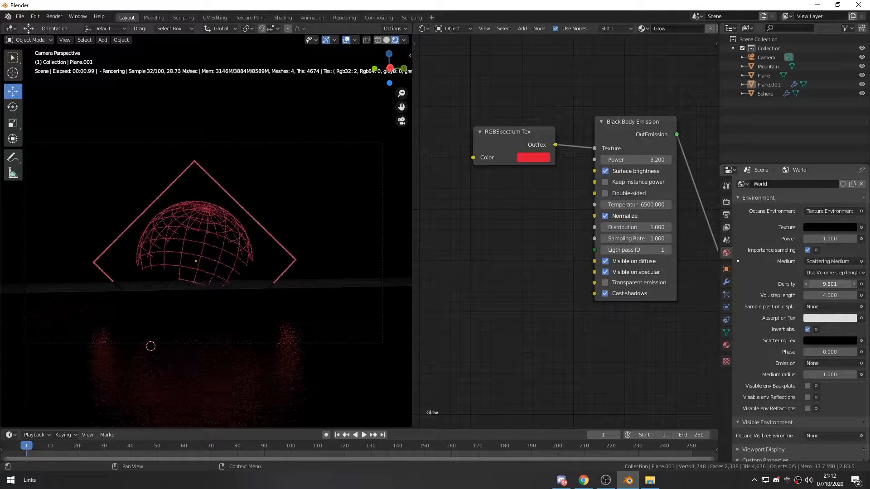
{"action": "mouse_move", "coordinate": [847, 284]}
{"action": "left_mouse_down"}
{"action": "mouse_move", "coordinate": [830, 284]}
{"action": "mouse_move", "coordinate": [841, 285]}
{"action": "left_mouse_up"}
{"action": "left_click", "coordinate": [828, 284]}
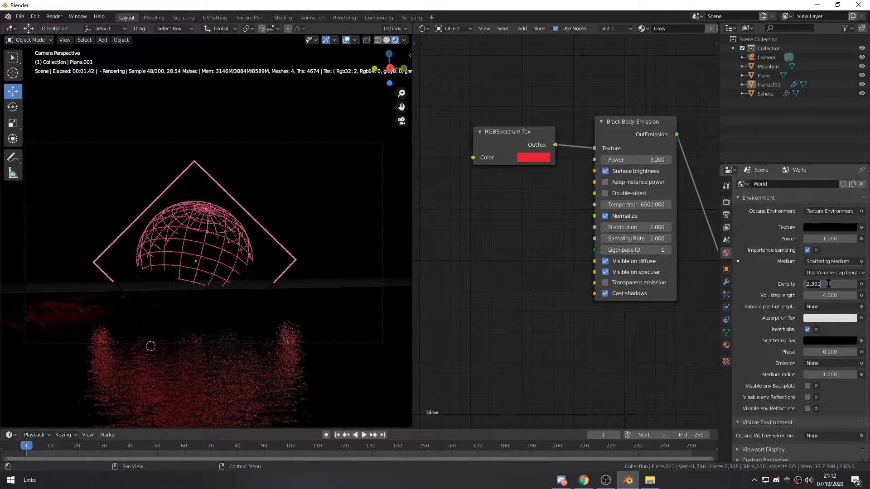
{"action": "type", "text": "3"}
{"action": "key", "text": "Return"}
{"action": "left_click", "coordinate": [826, 285]}
{"action": "type", "text": "5.0"}
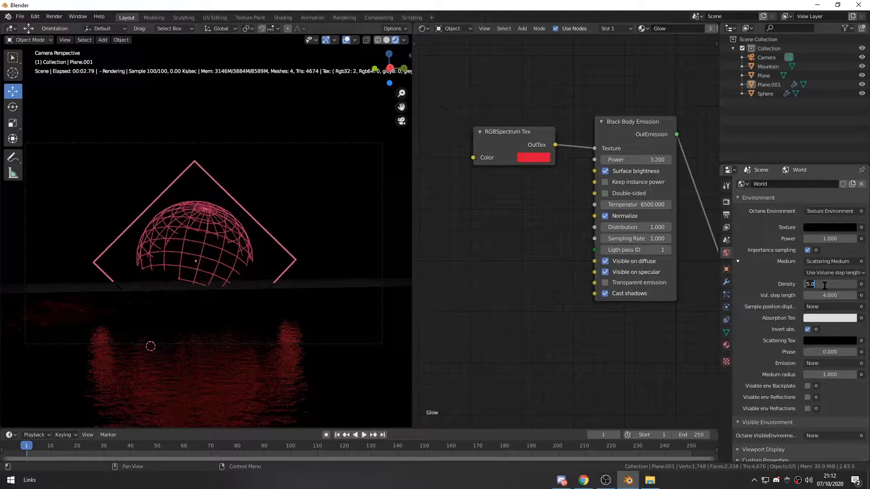
{"action": "key", "text": "Return"}
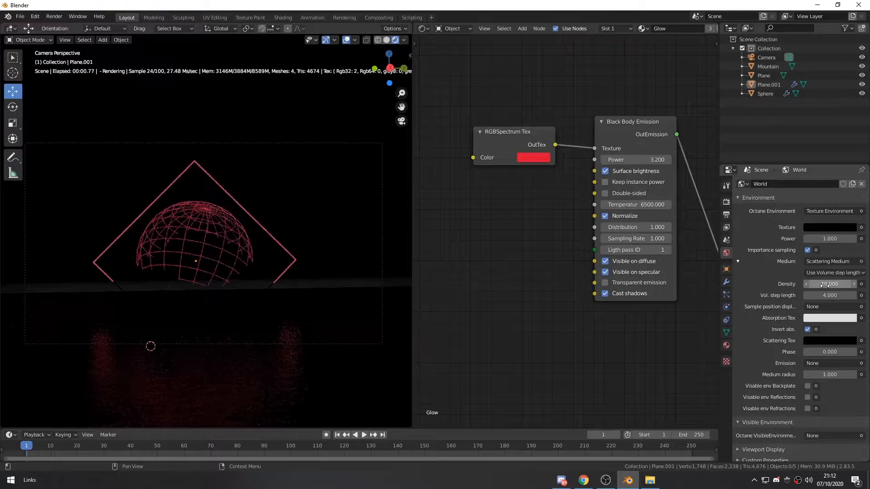
Brighten the world's environment texture to a dark grey with a value of 0.26
{"action": "left_click", "coordinate": [830, 227]}
{"action": "left_click_drag", "start_coordinate": [850, 163], "coordinate": [850, 148]}
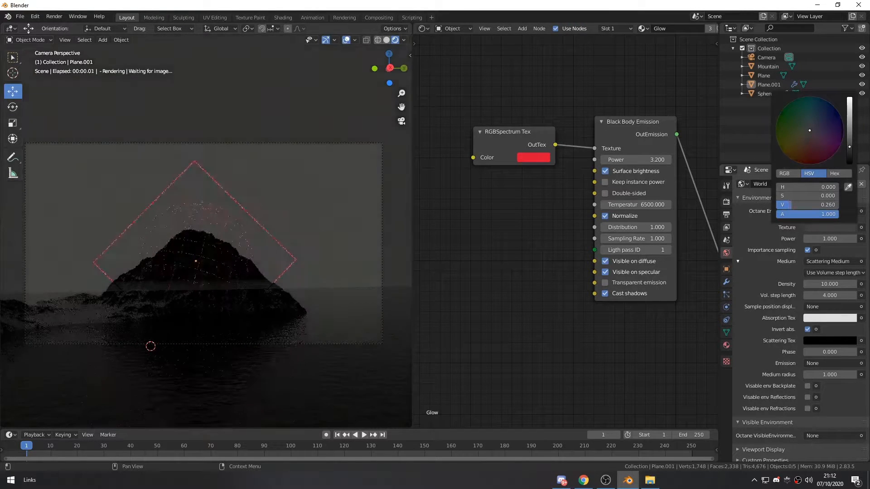
{"action": "middle_click_drag", "start_coordinate": [370, 298], "coordinate": [308, 371]}
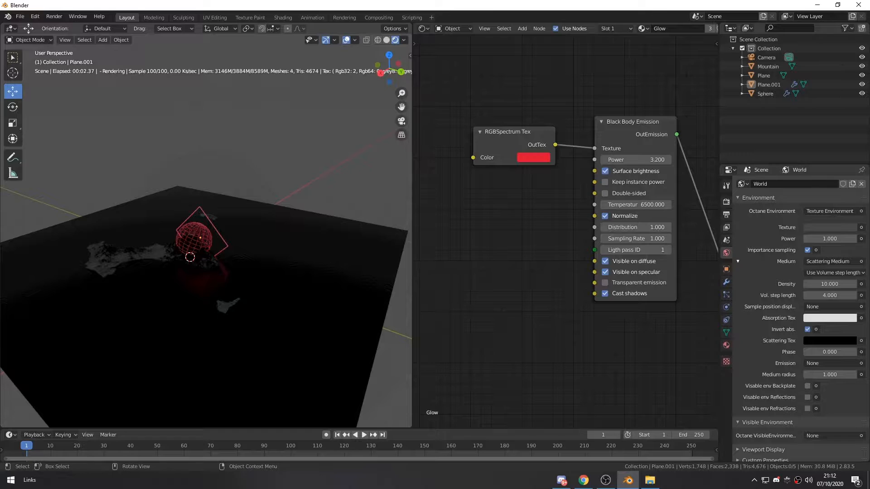
{"action": "middle_click_drag", "start_coordinate": [295, 175], "coordinate": [289, 181]}
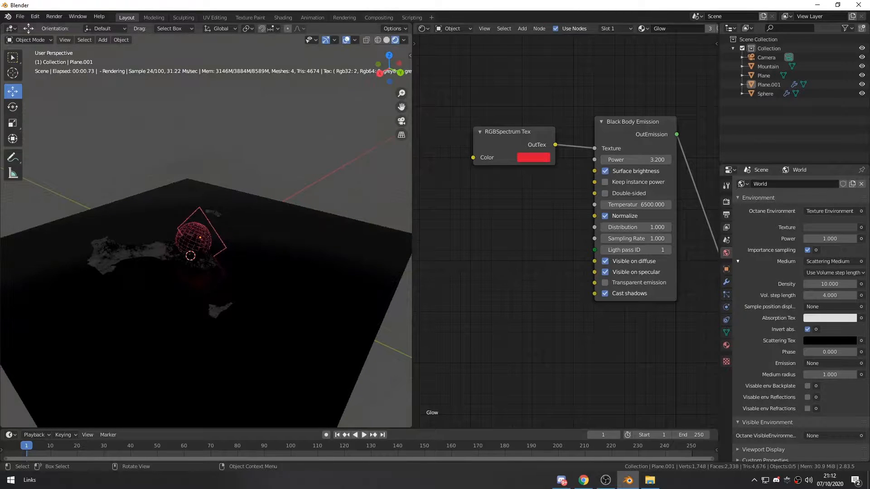
Add a plane and move it above the water, out to one side of the mountain
{"action": "key", "text": "shift+a"}
{"action": "left_click", "coordinate": [213, 225]}
{"action": "left_click_drag", "start_coordinate": [189, 223], "coordinate": [188, 166]}
{"action": "left_click_drag", "start_coordinate": [218, 212], "coordinate": [263, 226]}
{"action": "left_click_drag", "start_coordinate": [202, 230], "coordinate": [136, 267]}
{"action": "left_click_drag", "start_coordinate": [194, 261], "coordinate": [255, 293]}
{"action": "left_click_drag", "start_coordinate": [199, 295], "coordinate": [171, 315]}
{"action": "left_click_drag", "start_coordinate": [195, 269], "coordinate": [195, 175]}
{"action": "left_click_drag", "start_coordinate": [226, 220], "coordinate": [268, 234]}
{"action": "left_click_drag", "start_coordinate": [205, 237], "coordinate": [192, 262]}
Tilt the new plane upright with a trackball rotation of about 64.2° and 5.16°
{"action": "key", "text": "r"}
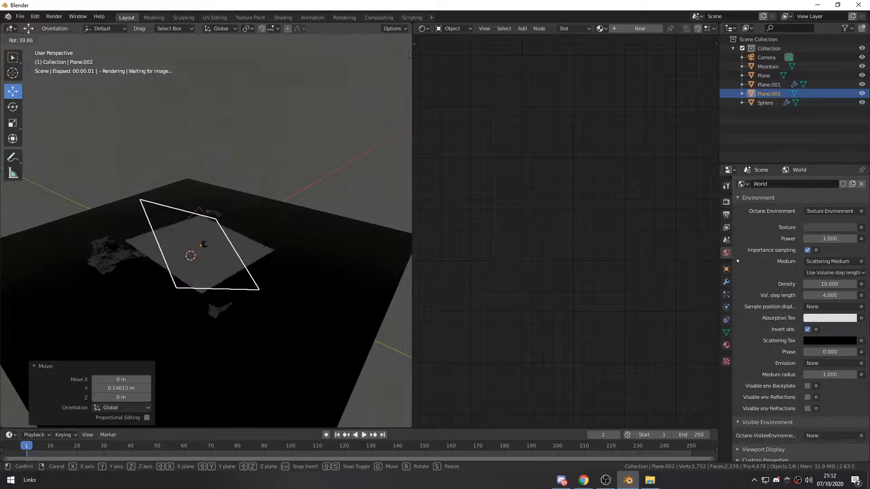
{"action": "right_click", "coordinate": [203, 245]}
{"action": "key", "text": "shift+space"}
{"action": "left_click", "coordinate": [202, 245]}
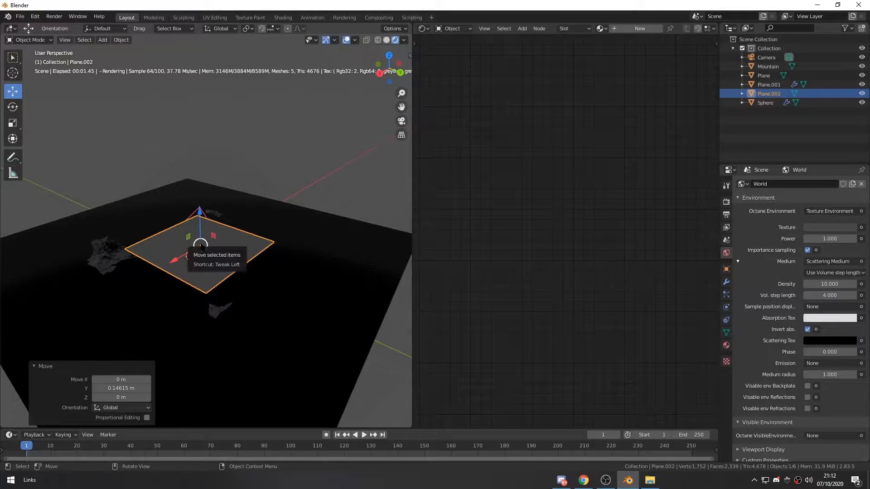
{"action": "key", "text": "shift+space"}
{"action": "left_click", "coordinate": [202, 251]}
{"action": "left_click_drag", "start_coordinate": [203, 245], "coordinate": [206, 299]}
Assign the Glow material to the new plane and enable Double-sided on its Black Body Emission
{"action": "left_click", "coordinate": [601, 28]}
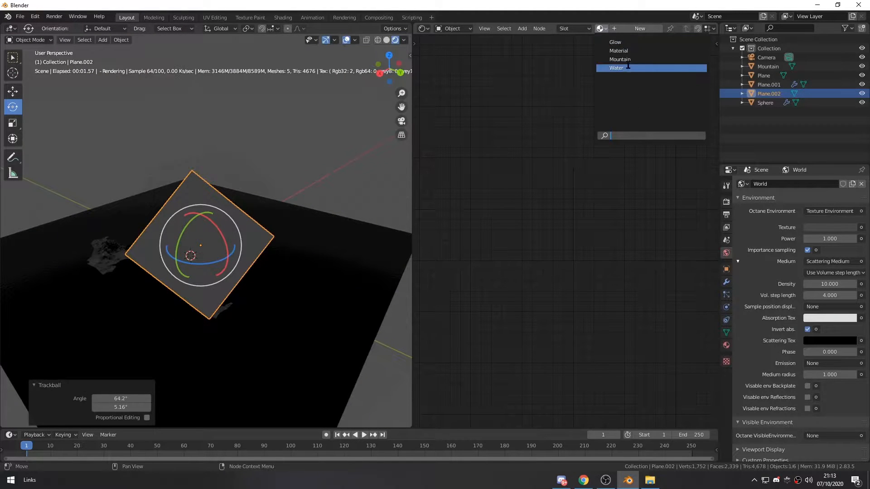
{"action": "left_click", "coordinate": [616, 42]}
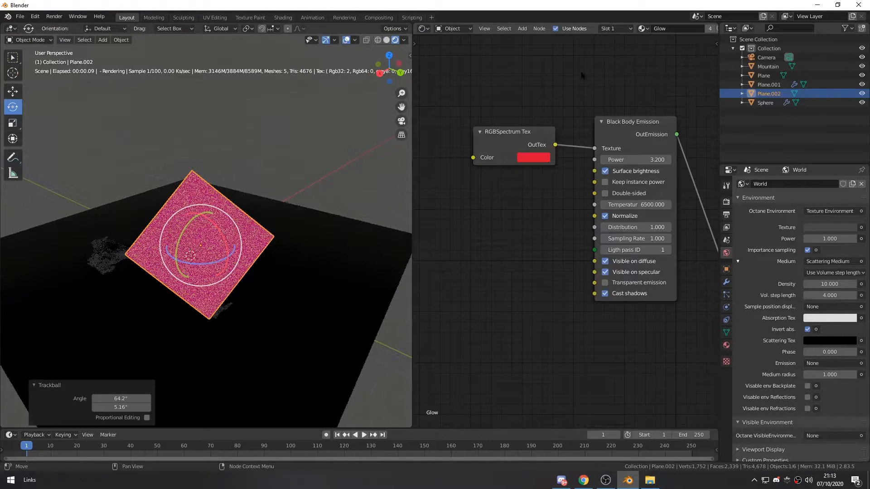
{"action": "left_click", "coordinate": [604, 193]}
{"action": "mouse_move", "coordinate": [187, 267]}
{"action": "middle_mouse_down"}
{"action": "mouse_move", "coordinate": [208, 259]}
{"action": "mouse_move", "coordinate": [199, 259]}
{"action": "middle_mouse_up"}
{"action": "scroll", "coordinate": [209, 259], "scroll_direction": "down", "scroll_amount": 2}
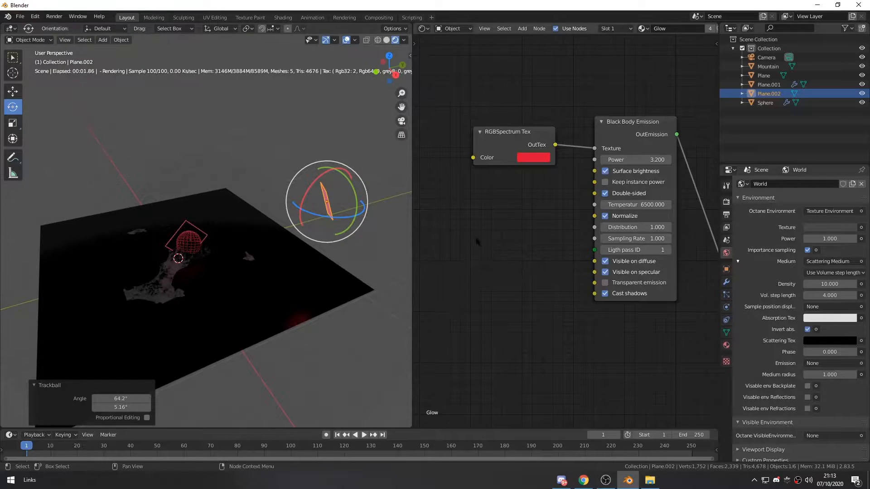
Copy the glowing plane and move the duplicate about -10.85 m along Y to the mountain's opposite side
{"action": "key", "text": "ctrl+c"}
{"action": "key", "text": "ctrl+v"}
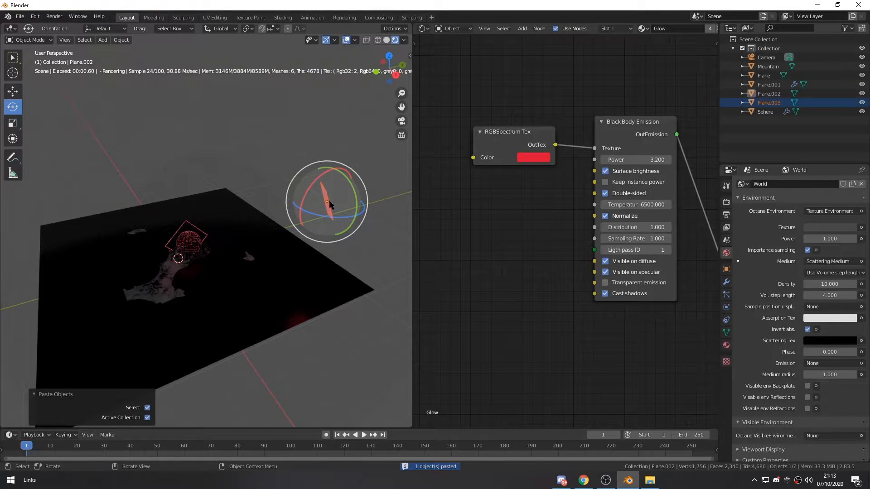
{"action": "key", "text": "shift+space"}
{"action": "key", "text": "g"}
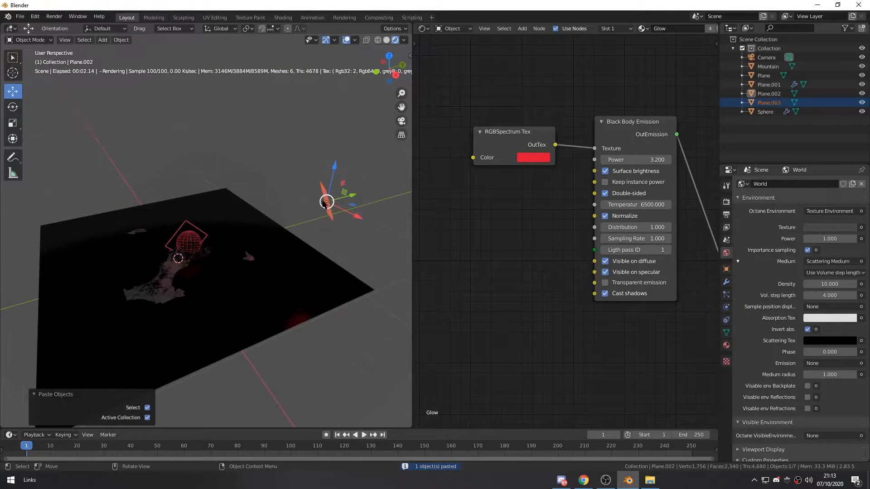
{"action": "left_click_drag", "start_coordinate": [350, 196], "coordinate": [283, 214]}
{"action": "left_click", "coordinate": [158, 247]}
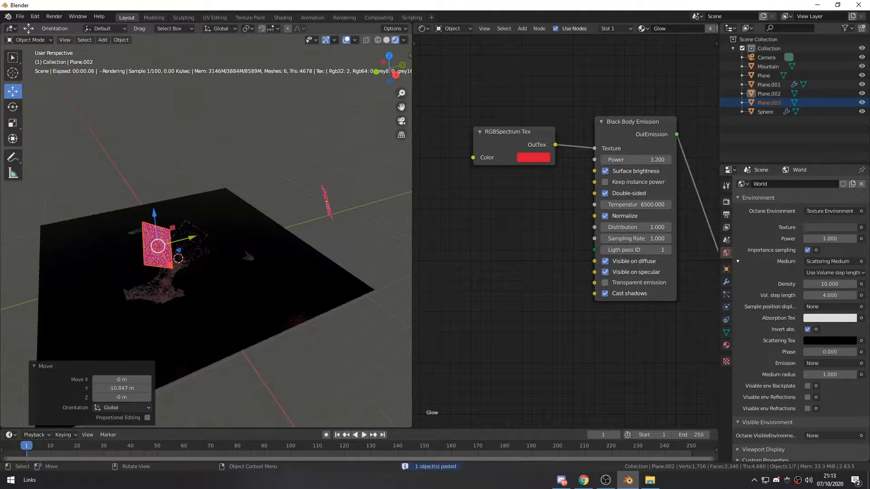
Rotate the duplicated glowing plane so it faces inward toward the mountain
{"action": "key", "text": "shift+space"}
{"action": "key", "text": "r"}
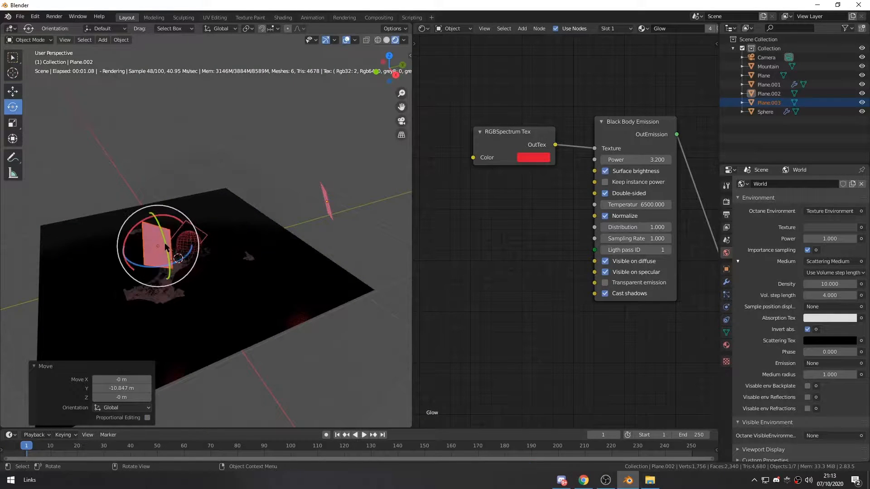
{"action": "left_click_drag", "start_coordinate": [169, 237], "coordinate": [111, 245]}
{"action": "middle_click_drag", "start_coordinate": [111, 245], "coordinate": [317, 240]}
Select the original glowing plane and move its RGBSpectrum Tex and Black Body Emission nodes closer to the Diffuse Material node
{"action": "left_click", "coordinate": [327, 238]}
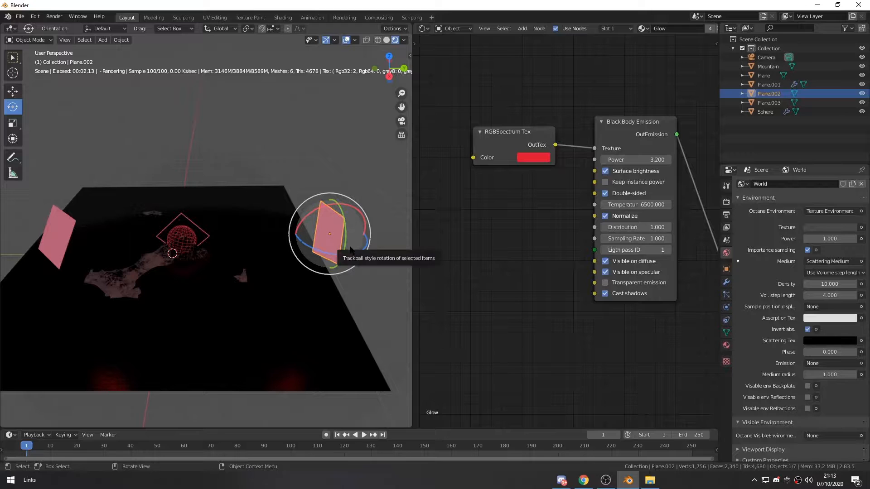
{"action": "key", "text": "Home"}
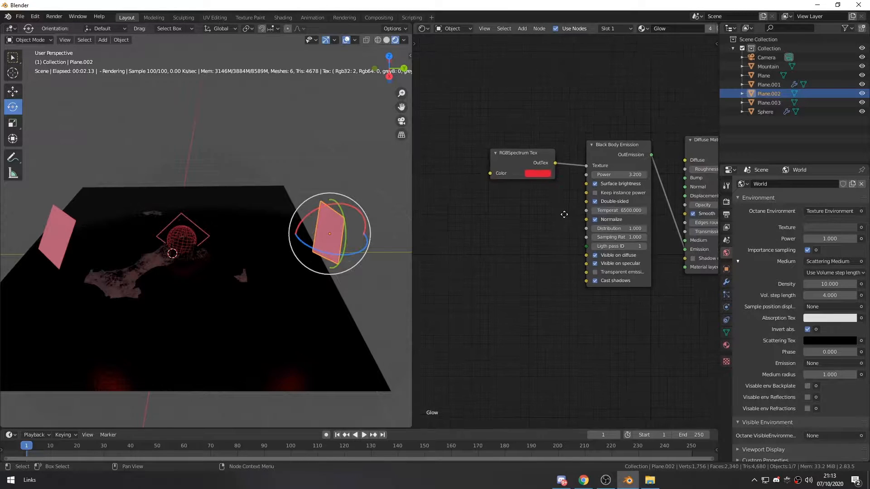
{"action": "left_click_drag", "start_coordinate": [555, 175], "coordinate": [579, 170]}
{"action": "left_click_drag", "start_coordinate": [471, 183], "coordinate": [512, 176]}
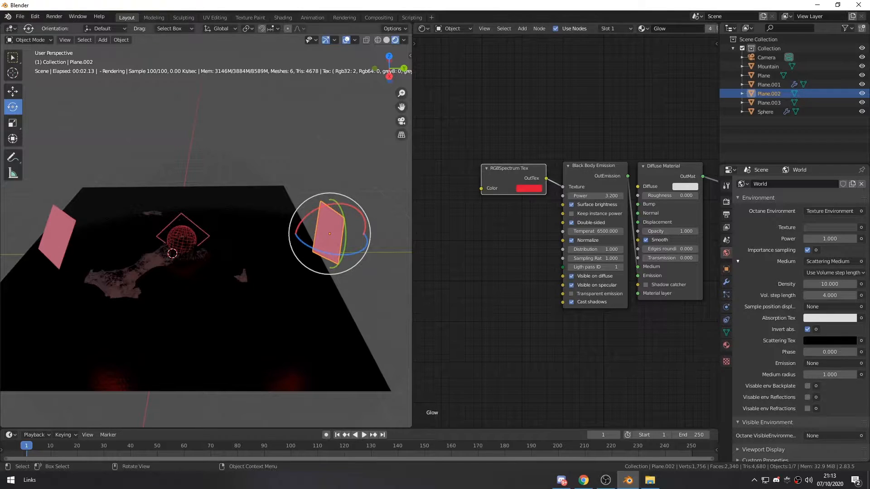
Try a Black Body Emission power of 5 on the Glow material, and undo the change
{"action": "left_click", "coordinate": [595, 195]}
{"action": "type", "text": "5"}
{"action": "key", "text": "Return"}
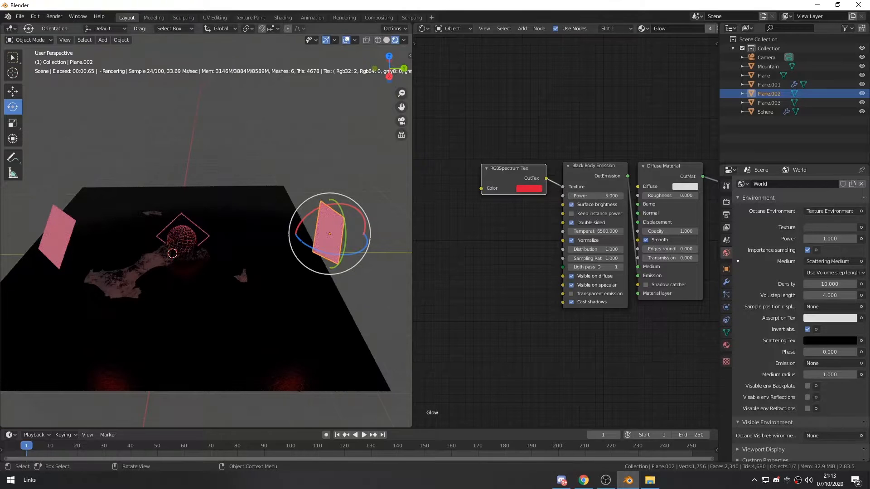
{"action": "left_click_drag", "start_coordinate": [483, 95], "coordinate": [697, 175]}
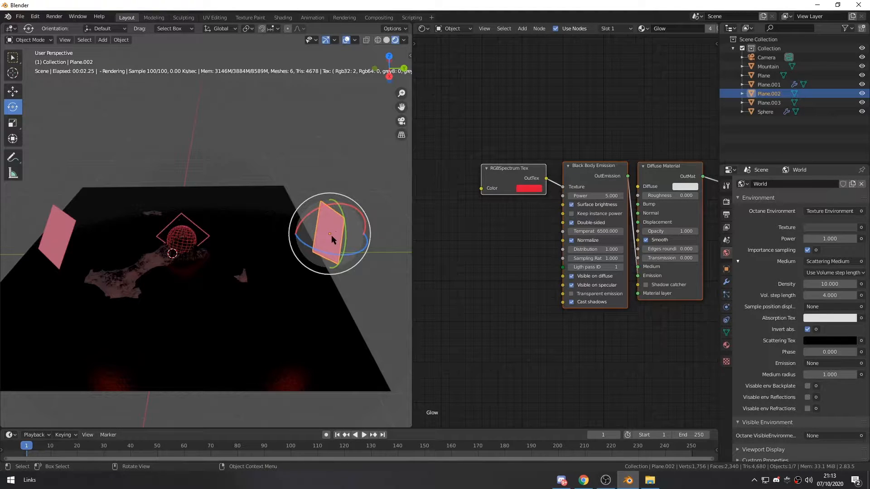
{"action": "left_click", "coordinate": [605, 198]}
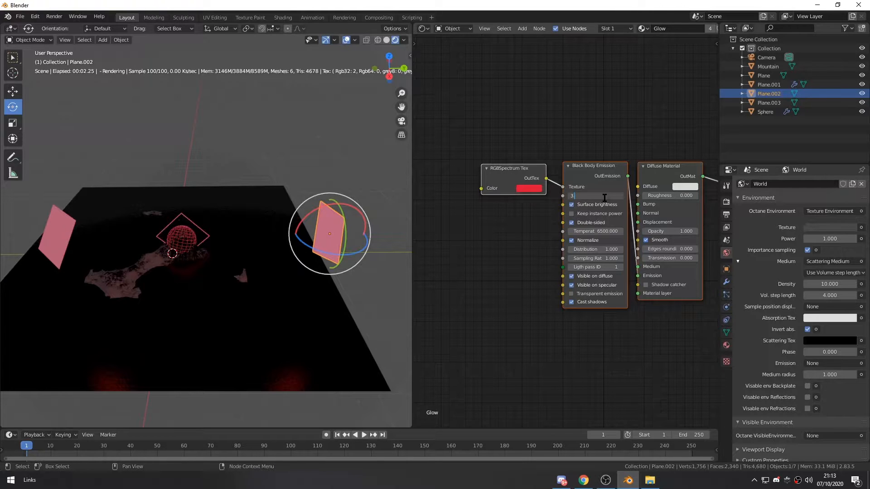
{"action": "key", "text": "Escape"}
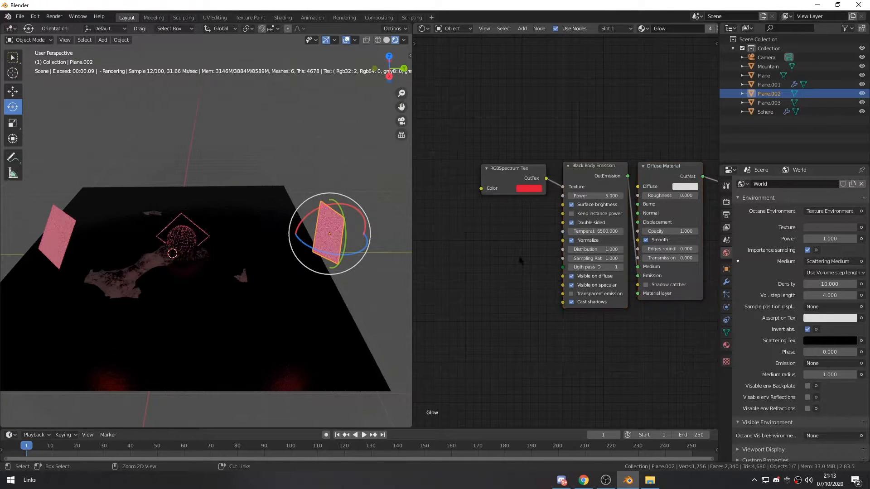
{"action": "key", "text": "ctrl+z"}
{"action": "left_click", "coordinate": [510, 242]}
{"action": "left_click_drag", "start_coordinate": [679, 184], "coordinate": [671, 206]}
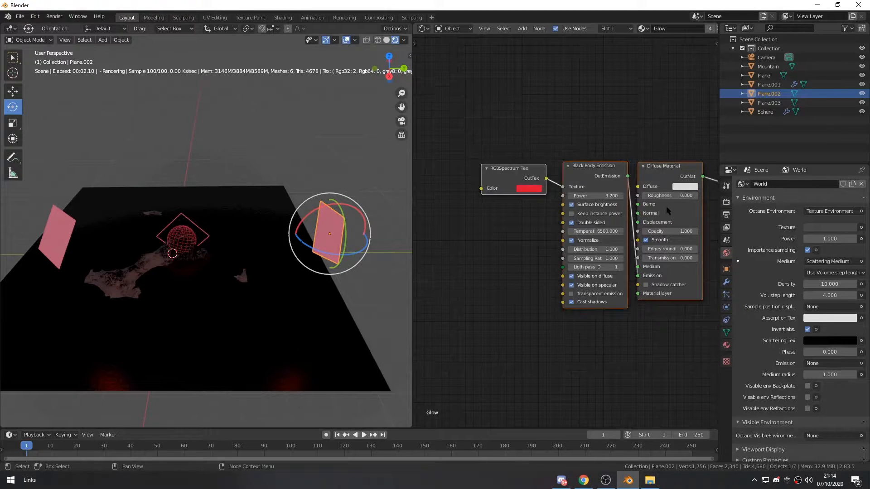
Give the selected glowing plane its own single-user copy of the Glow material and set its Black Body Emission power to 15
{"action": "left_click", "coordinate": [665, 174]}
{"action": "scroll", "coordinate": [675, 29], "scroll_direction": "down", "scroll_amount": 2}
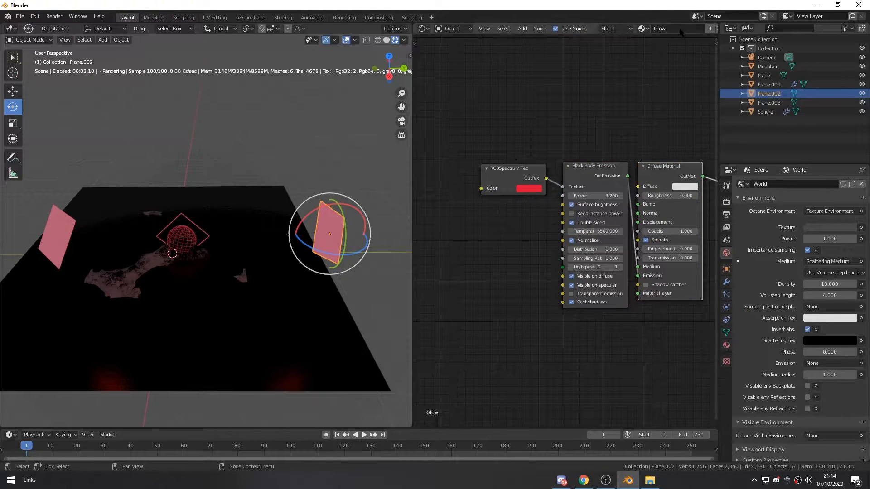
{"action": "left_click", "coordinate": [677, 28]}
{"action": "middle_click_drag", "start_coordinate": [603, 129], "coordinate": [566, 110]}
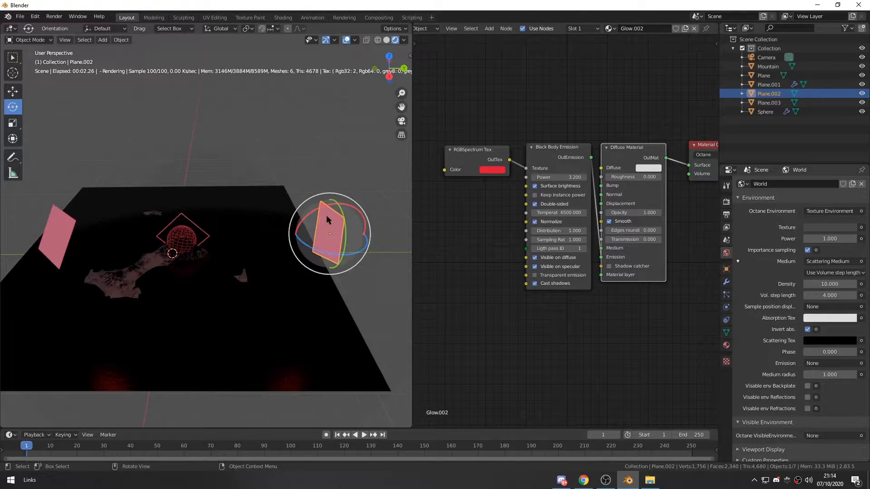
{"action": "middle_click_drag", "start_coordinate": [457, 198], "coordinate": [473, 196]}
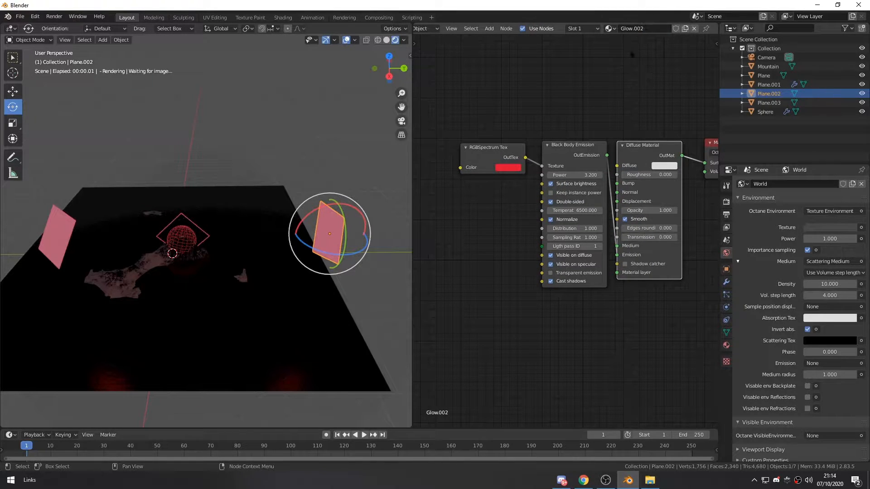
{"action": "double_click", "coordinate": [565, 175]}
{"action": "type", "text": "10.0"}
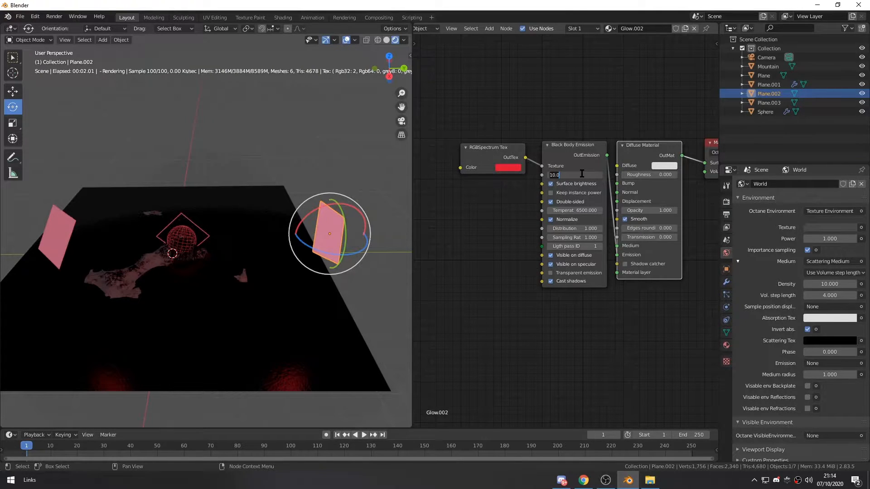
{"action": "key", "text": "Return"}
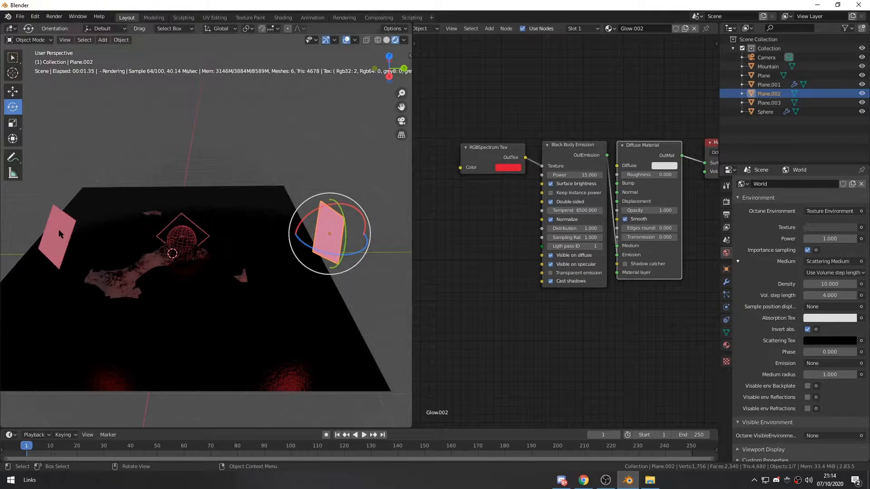
Assign the Glow.002 material to the glowing plane on the opposite side, keeping its emission power at 15
{"action": "left_click", "coordinate": [58, 229]}
{"action": "left_click", "coordinate": [610, 28]}
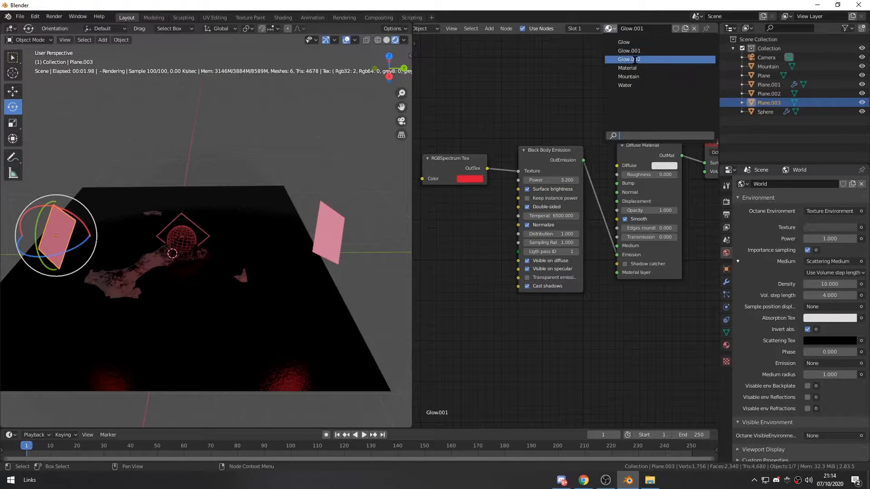
{"action": "left_click", "coordinate": [634, 63]}
{"action": "left_click", "coordinate": [572, 175]}
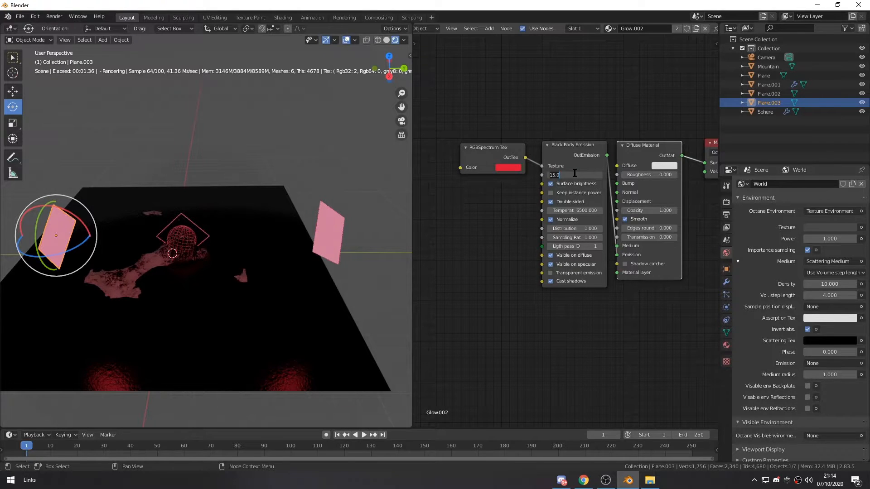
{"action": "key", "text": "Return"}
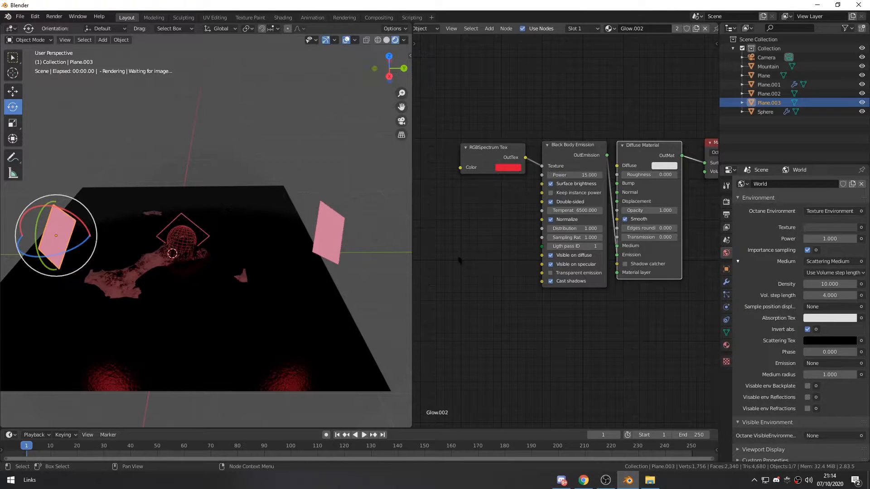
View the scene through the camera and darken the world environment texture colour to black
{"action": "middle_click_drag", "start_coordinate": [299, 238], "coordinate": [299, 221]}
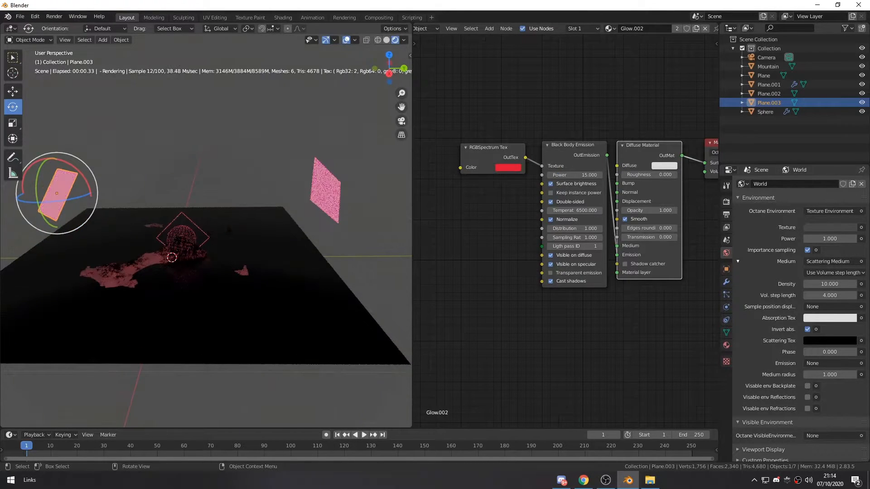
{"action": "key", "text": "KP_0"}
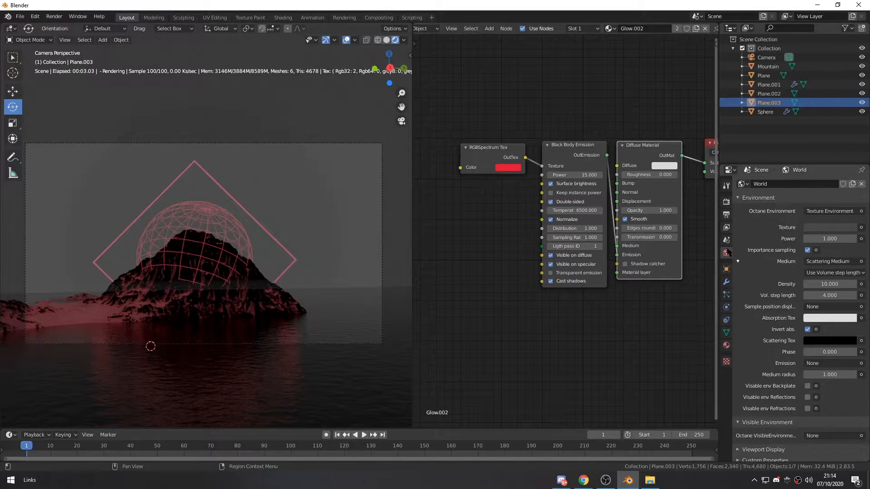
{"action": "left_click", "coordinate": [831, 228]}
{"action": "left_click_drag", "start_coordinate": [850, 155], "coordinate": [850, 168]}
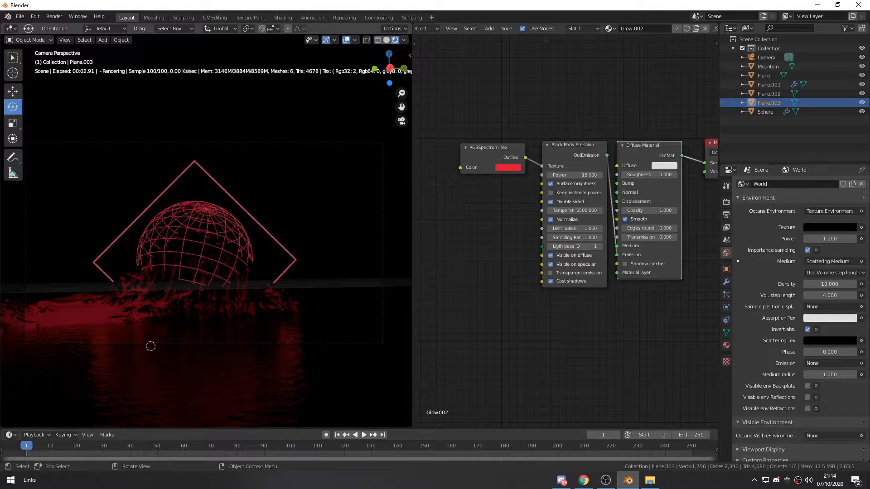
Raise the Glossy Material index of the water plane to 8 and deselect the plane
{"action": "left_click", "coordinate": [150, 346]}
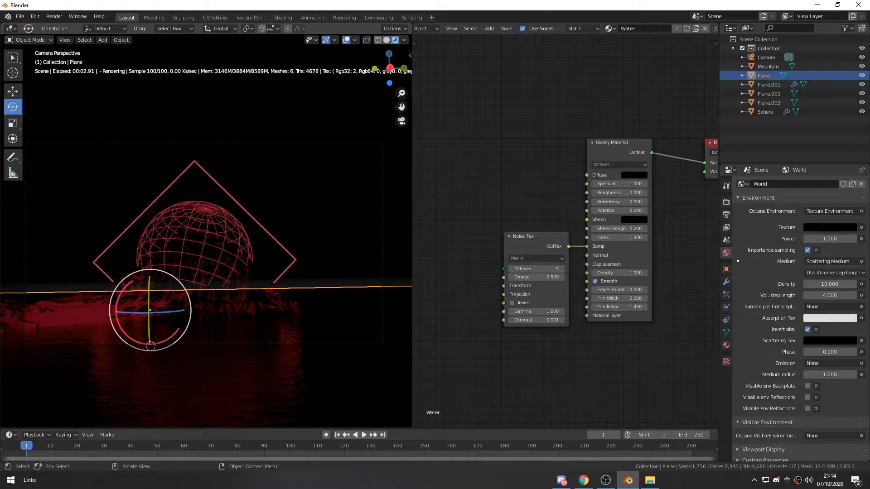
{"action": "scroll", "coordinate": [620, 245], "scroll_direction": "up", "scroll_amount": 3}
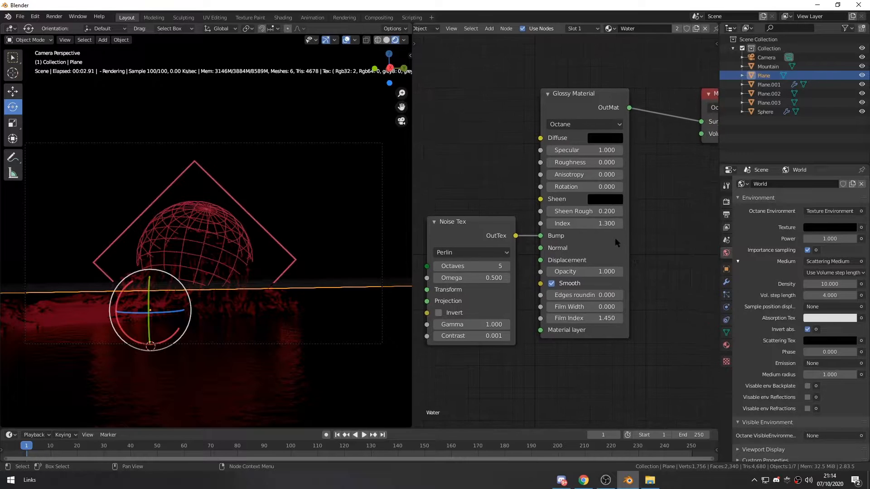
{"action": "left_click_drag", "start_coordinate": [590, 226], "coordinate": [744, 225]}
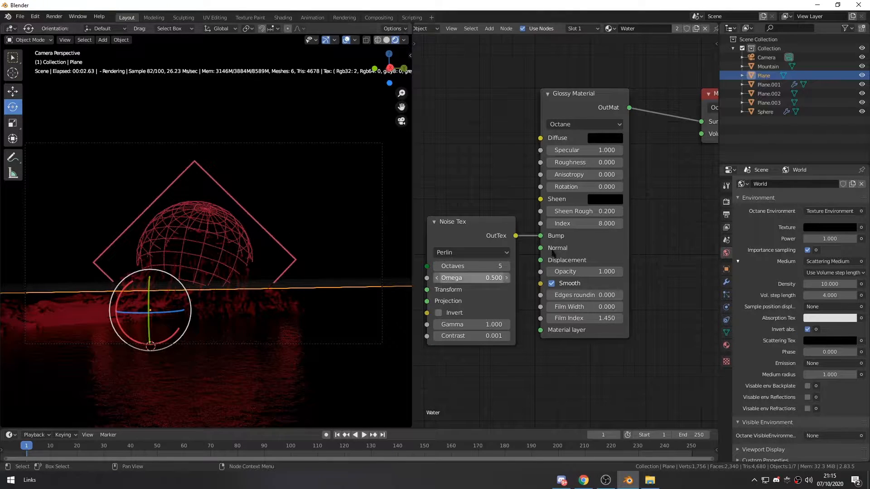
{"action": "left_click_drag", "start_coordinate": [605, 224], "coordinate": [453, 225]}
{"action": "left_click_drag", "start_coordinate": [585, 224], "coordinate": [743, 225]}
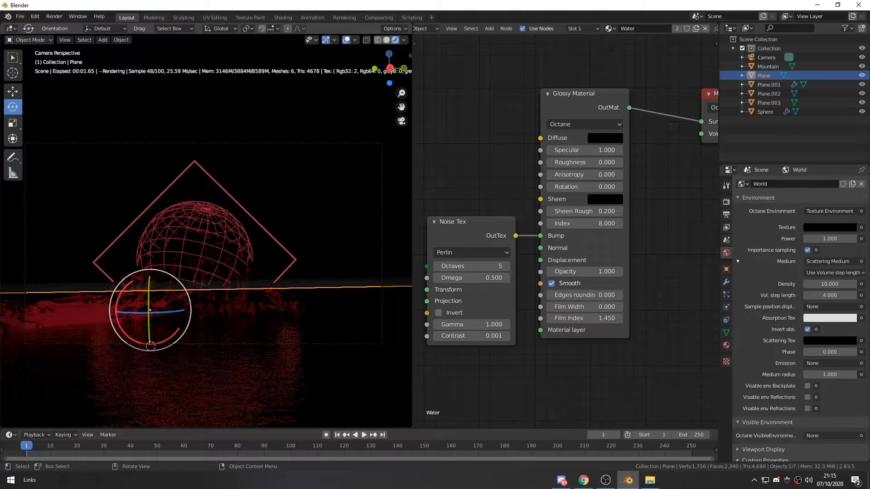
{"action": "key", "text": "alt+a"}
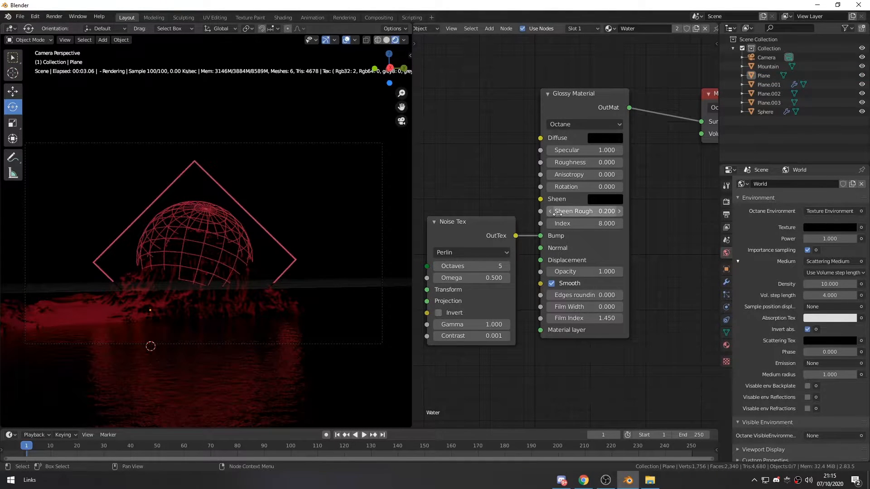
Move the water's Noise Tex node up beside the Glossy Material node and lower its octaves to 1
{"action": "left_click_drag", "start_coordinate": [482, 226], "coordinate": [489, 156]}
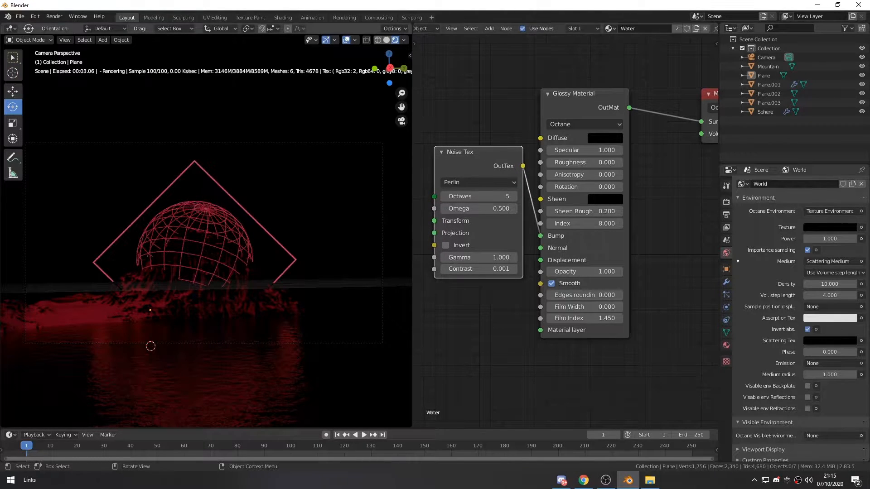
{"action": "scroll", "coordinate": [459, 157], "scroll_direction": "up", "scroll_amount": 2}
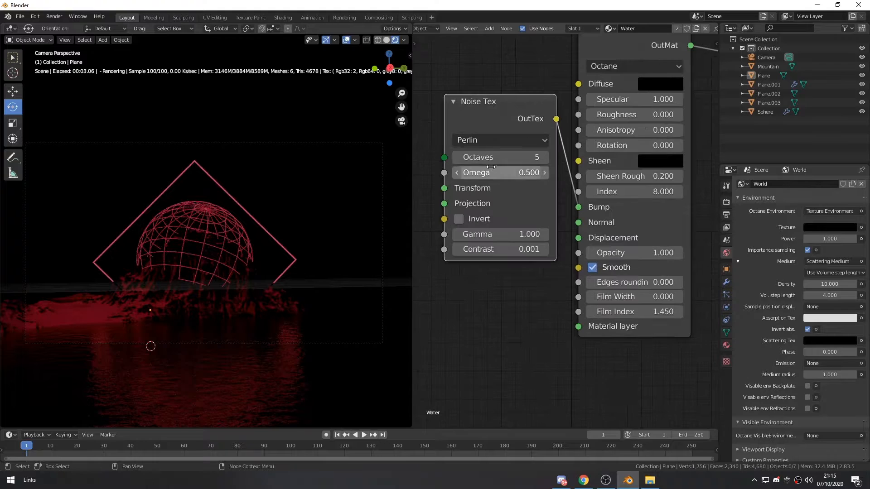
{"action": "left_click", "coordinate": [458, 157]}
{"action": "left_click", "coordinate": [457, 157]}
{"action": "left_click", "coordinate": [458, 157]}
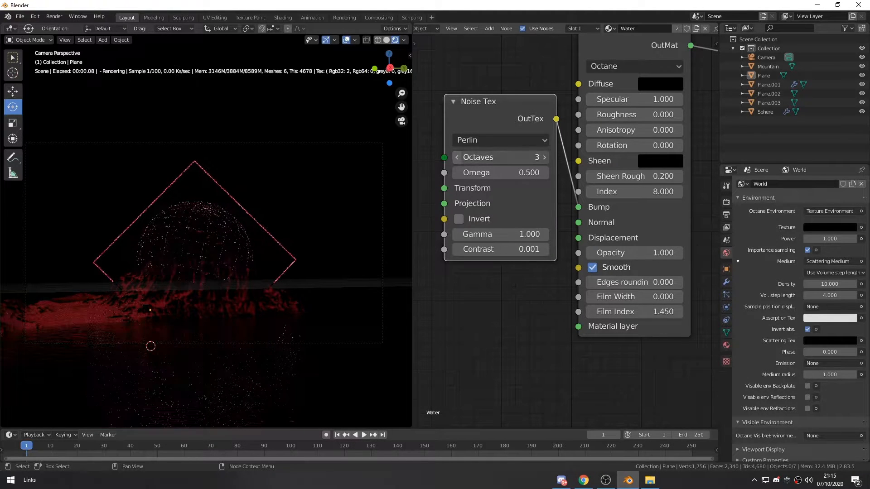
{"action": "left_click", "coordinate": [457, 157]}
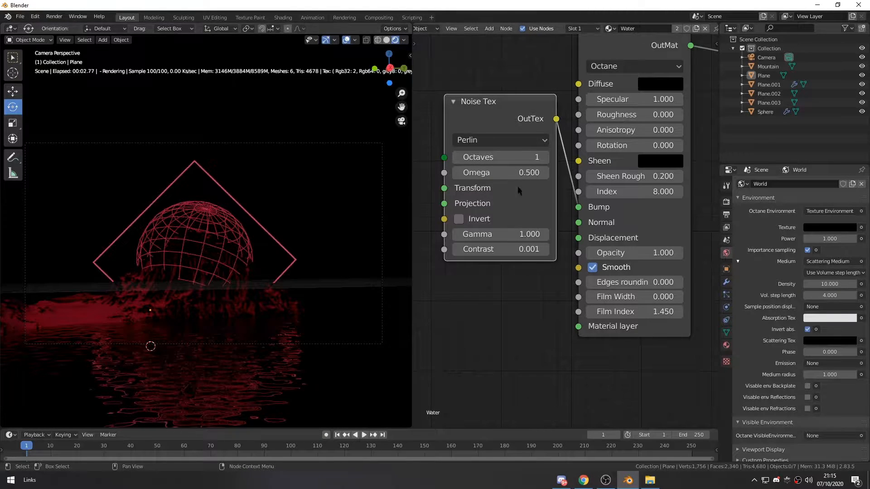
Raise the Noise Tex octaves to 5 for comparison and settle on 3
{"action": "left_click", "coordinate": [544, 157]}
{"action": "left_click", "coordinate": [544, 157]}
{"action": "left_click", "coordinate": [544, 158]}
{"action": "left_click", "coordinate": [544, 157]}
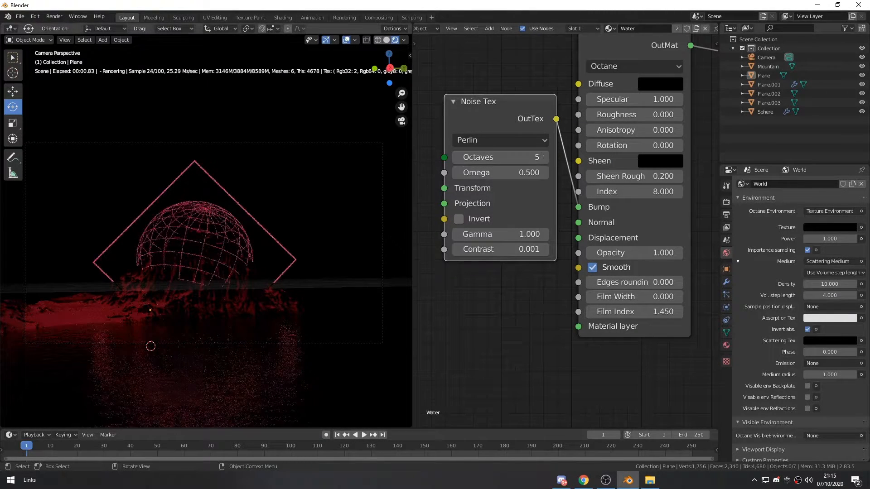
{"action": "left_click", "coordinate": [458, 158]}
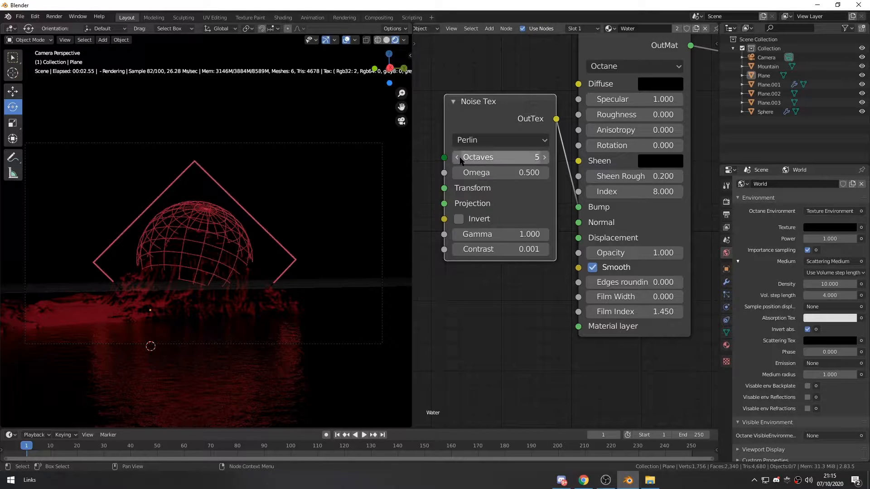
{"action": "left_click", "coordinate": [457, 158]}
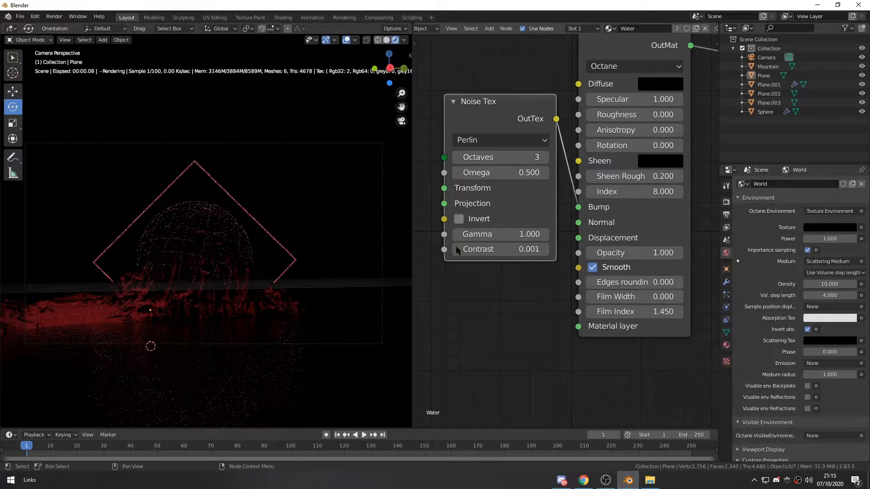
Set the omega of the water's Noise Tex to 0.25
{"action": "left_click", "coordinate": [520, 172]}
{"action": "type", "text": "."}
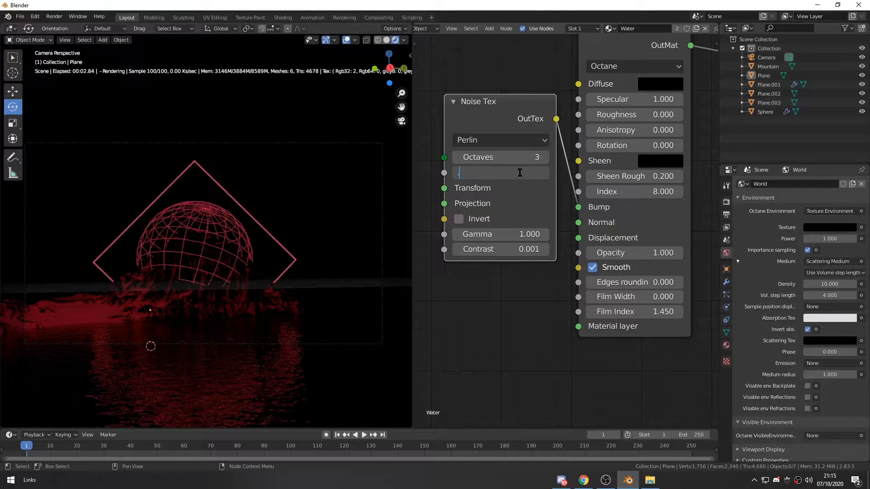
{"action": "type", "text": "25"}
{"action": "key", "text": "Return"}
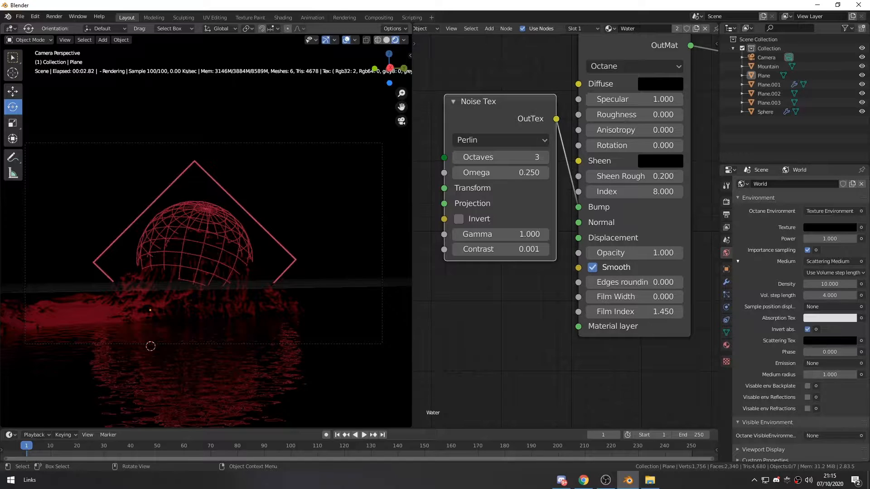
Brighten the world environment texture colour to a dark grey so the mountain and water can be seen
{"action": "left_click", "coordinate": [836, 229]}
{"action": "left_click_drag", "start_coordinate": [850, 162], "coordinate": [850, 140]}
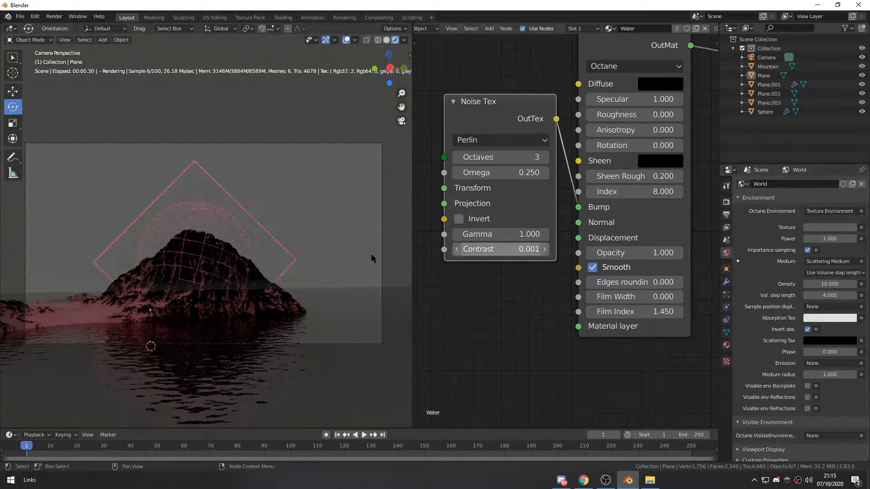
{"action": "middle_click_drag", "start_coordinate": [330, 254], "coordinate": [401, 290]}
{"action": "middle_click_drag", "start_coordinate": [236, 277], "coordinate": [290, 268]}
{"action": "scroll", "coordinate": [281, 256], "scroll_direction": "down", "scroll_amount": 3}
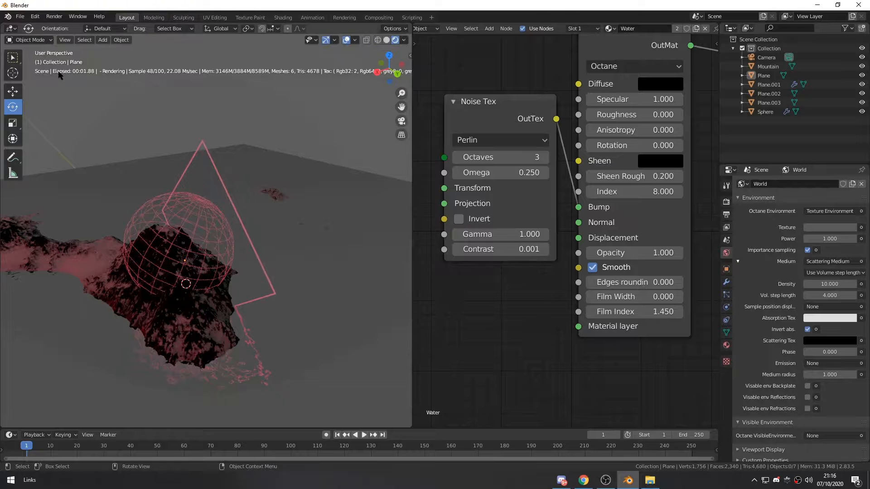
Add a cylinder mesh at the origin inside the mountain with a radius of 1 m
{"action": "key", "text": "shift+a"}
{"action": "mouse_move", "coordinate": [102, 168]}
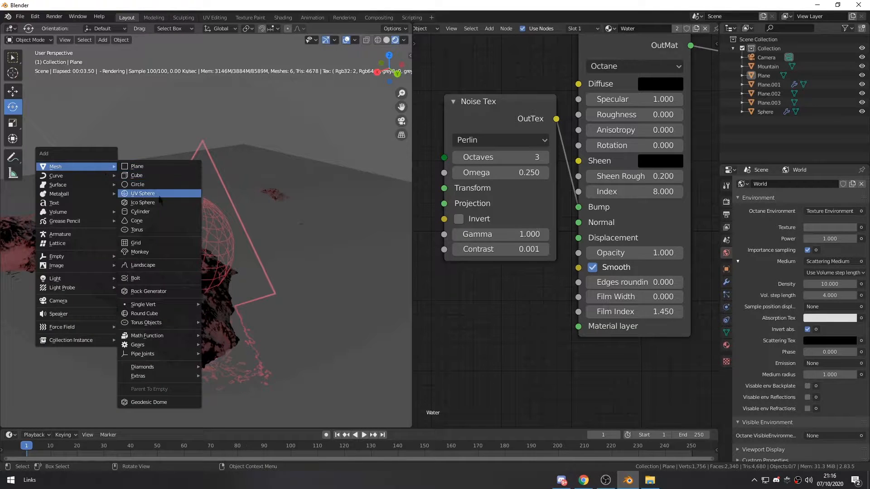
{"action": "left_click", "coordinate": [154, 211]}
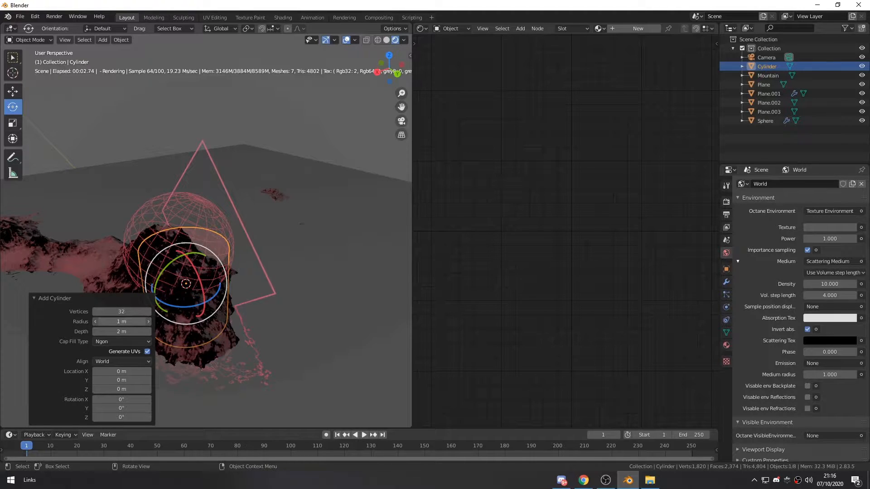
{"action": "left_click_drag", "start_coordinate": [122, 322], "coordinate": [111, 322]}
{"action": "left_click", "coordinate": [122, 321]}
{"action": "type", "text": "1"}
{"action": "key", "text": "Return"}
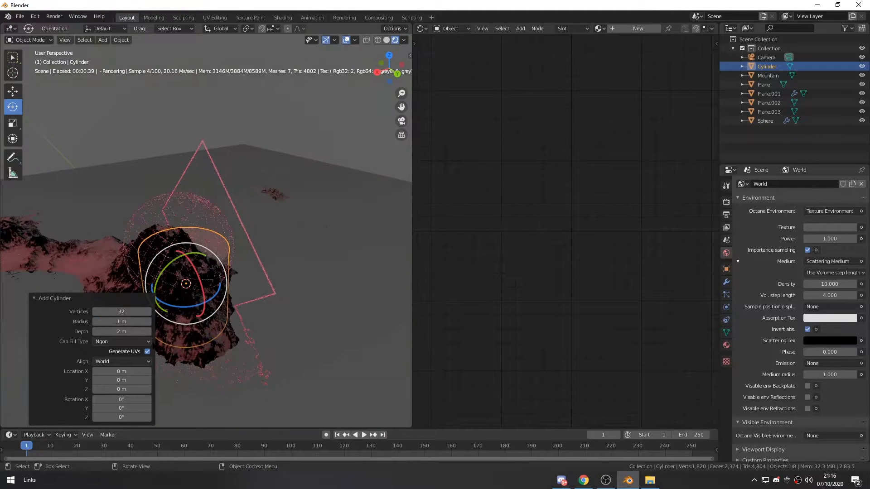
Try a radius of 0.1 m on the new cylinder, thin it to 0.01 m, and deselect it
{"action": "left_click", "coordinate": [132, 322]}
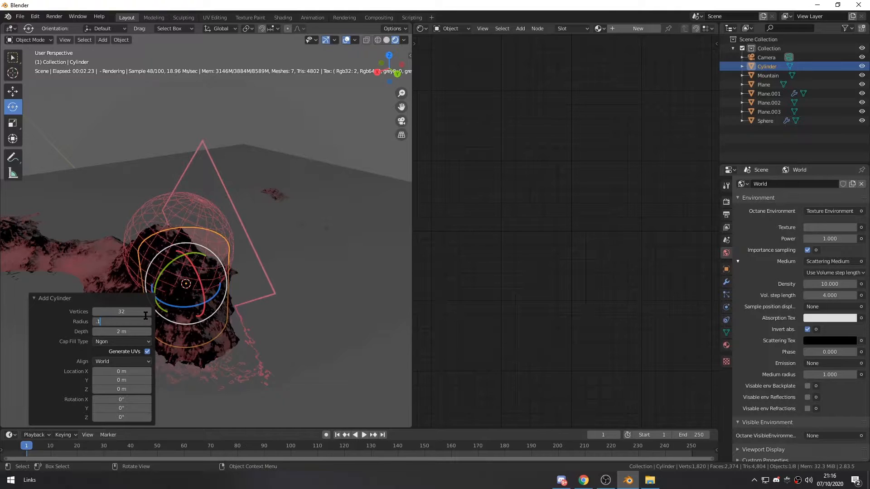
{"action": "type", "text": ".1"}
{"action": "key", "text": "Return"}
{"action": "left_click", "coordinate": [129, 321]}
{"action": "key", "text": "BackSpace"}
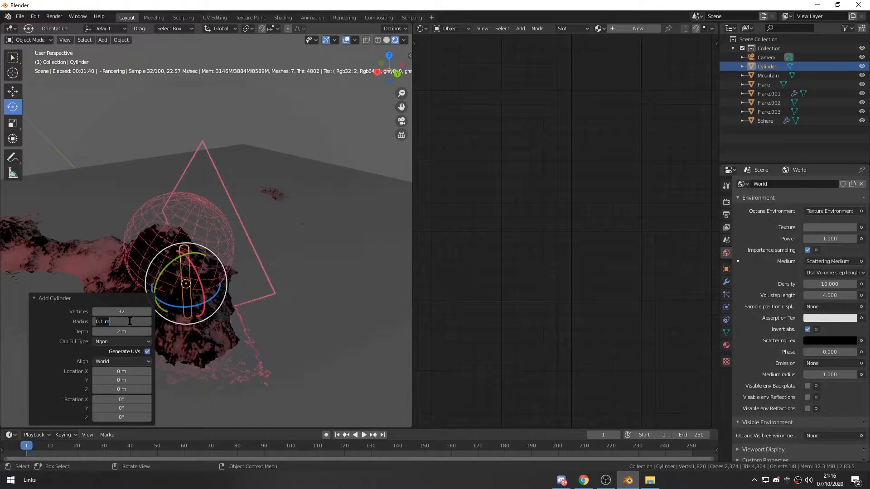
{"action": "type", "text": ".01"}
{"action": "key", "text": "Return"}
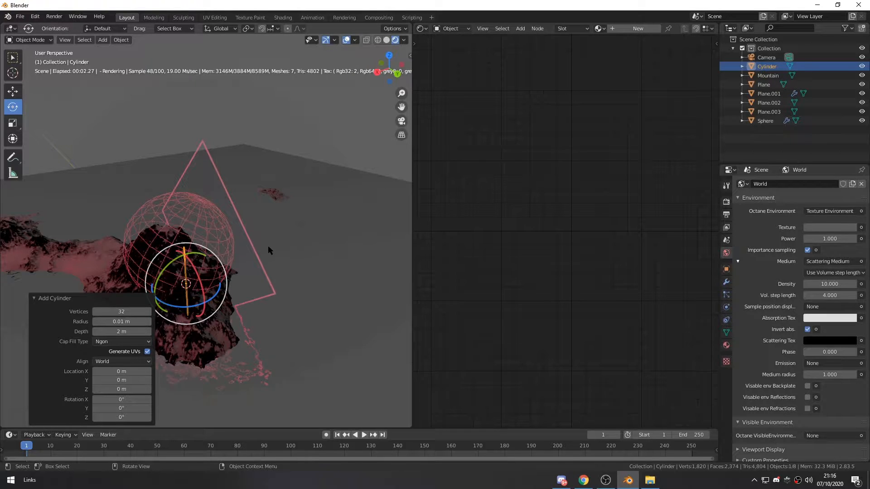
{"action": "middle_click_drag", "start_coordinate": [232, 295], "coordinate": [147, 322]}
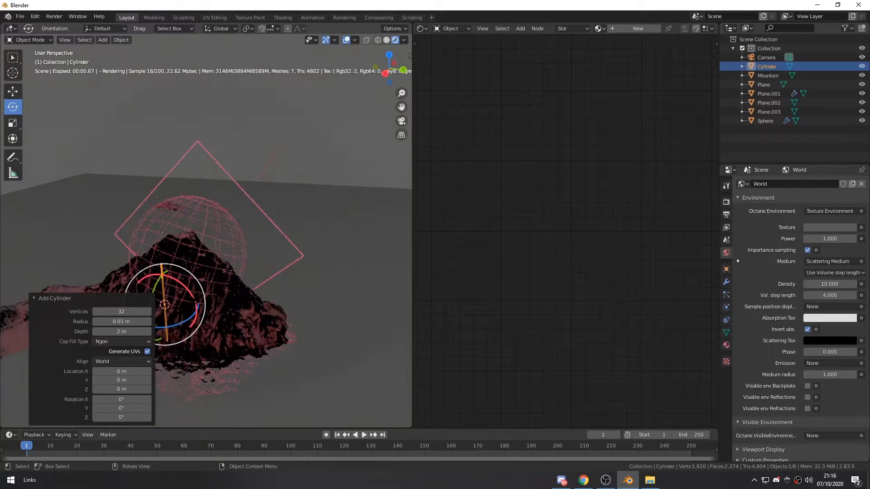
{"action": "left_click_drag", "start_coordinate": [147, 322], "coordinate": [123, 322]}
{"action": "left_click", "coordinate": [295, 159]}
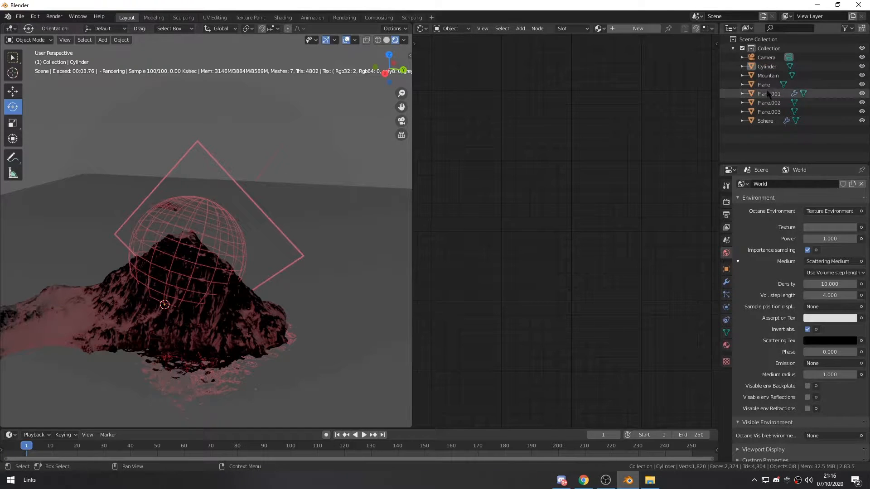
Move the thin cylinder up about 3.42 m along Z, above the mountain, and deselect it
{"action": "left_click", "coordinate": [767, 67]}
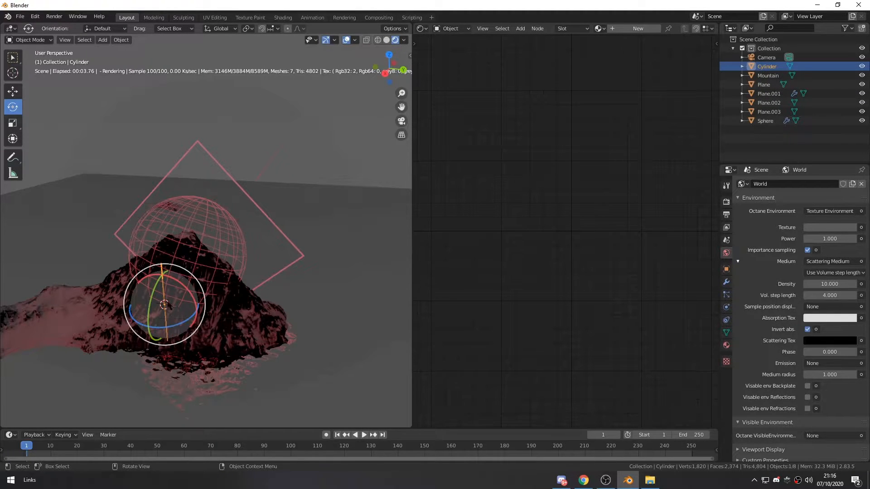
{"action": "key", "text": "shift+space"}
{"action": "key", "text": "g"}
{"action": "left_click_drag", "start_coordinate": [162, 273], "coordinate": [162, 107]}
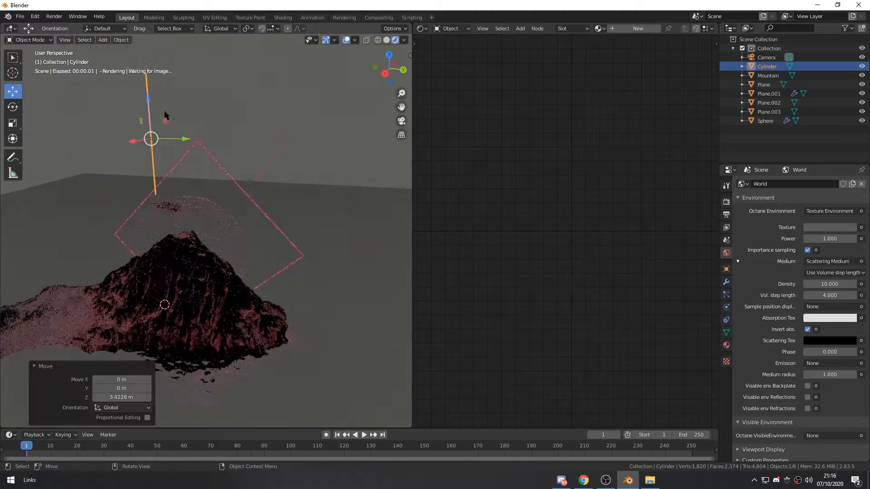
{"action": "left_click", "coordinate": [229, 127]}
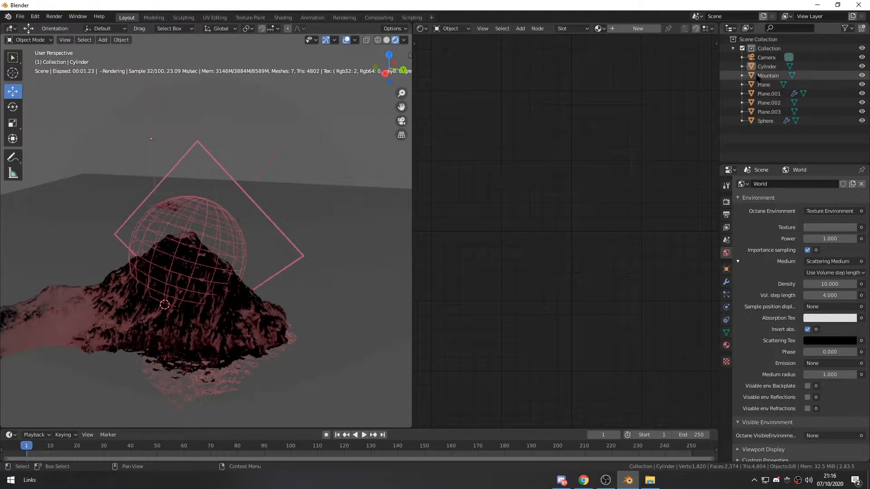
Focus on the cylinder, paste the copied plane into the scene, and reselect the cylinder
{"action": "left_click", "coordinate": [771, 67]}
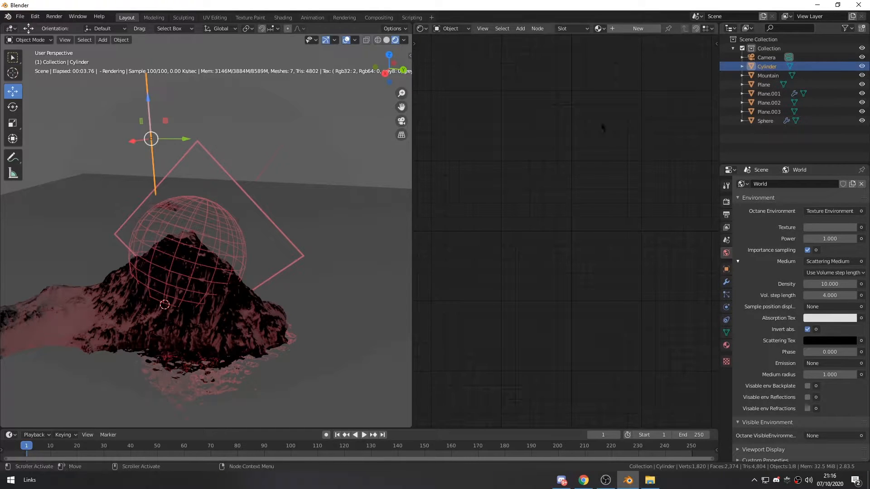
{"action": "key", "text": "KP_Decimal"}
{"action": "scroll", "coordinate": [227, 242], "scroll_direction": "up", "scroll_amount": 2}
{"action": "mouse_move", "coordinate": [223, 240]}
{"action": "middle_mouse_down"}
{"action": "mouse_move", "coordinate": [227, 246]}
{"action": "mouse_move", "coordinate": [214, 243]}
{"action": "middle_mouse_up"}
{"action": "scroll", "coordinate": [227, 248], "scroll_direction": "up", "scroll_amount": 1}
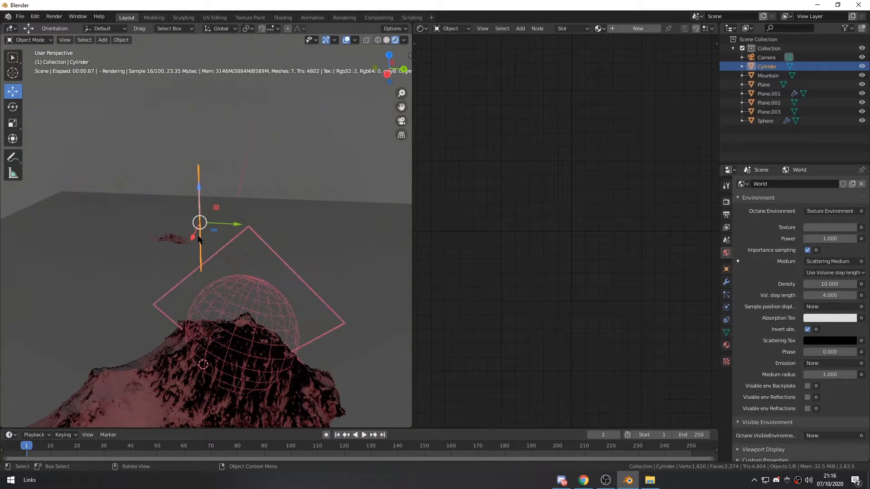
{"action": "key", "text": "ctrl+v"}
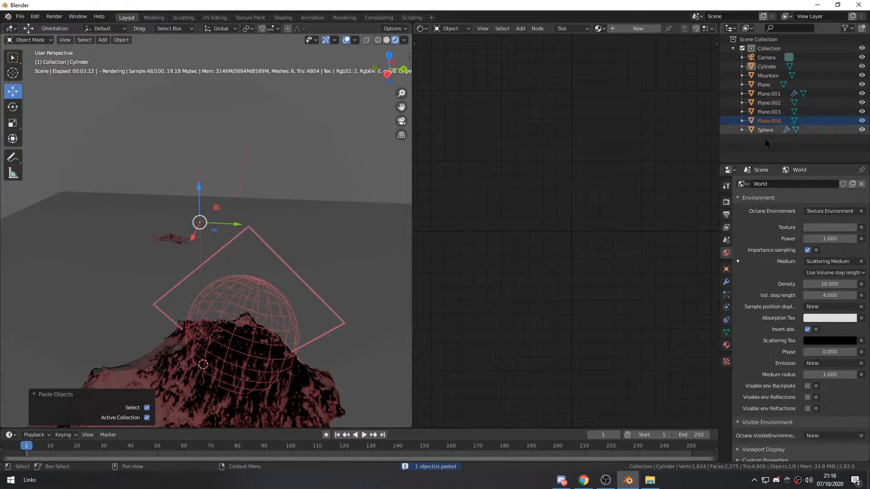
{"action": "left_click", "coordinate": [767, 67]}
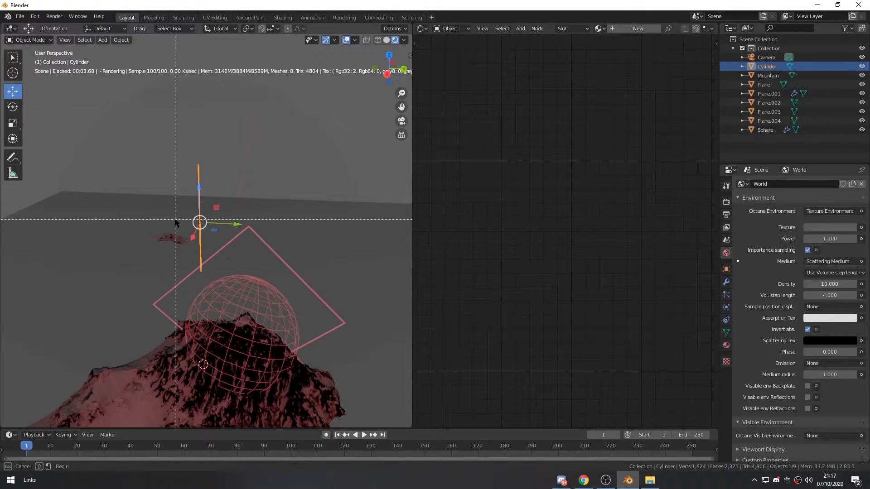
{"action": "key", "text": "z"}
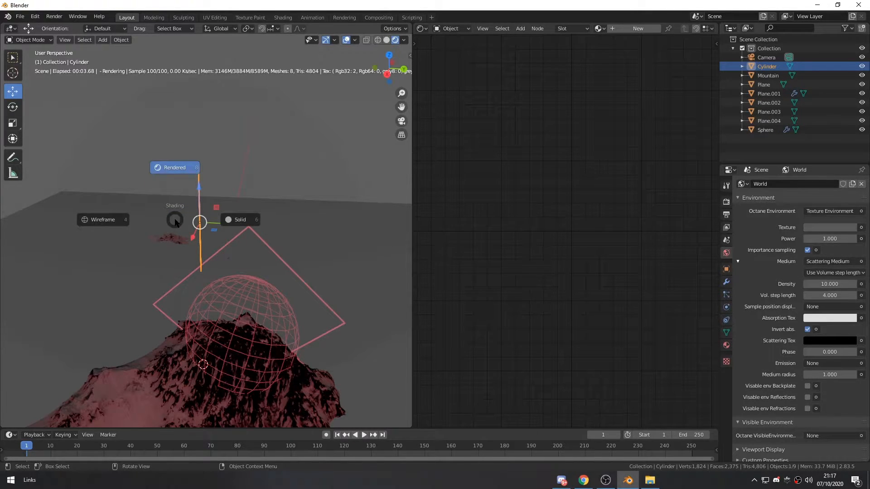
{"action": "left_click", "coordinate": [175, 221]}
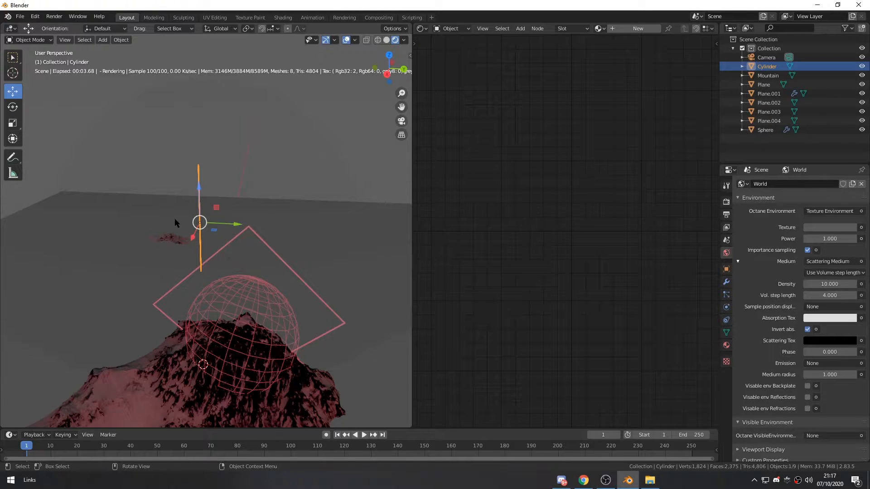
{"action": "key", "text": "a"}
{"action": "left_click", "coordinate": [274, 156]}
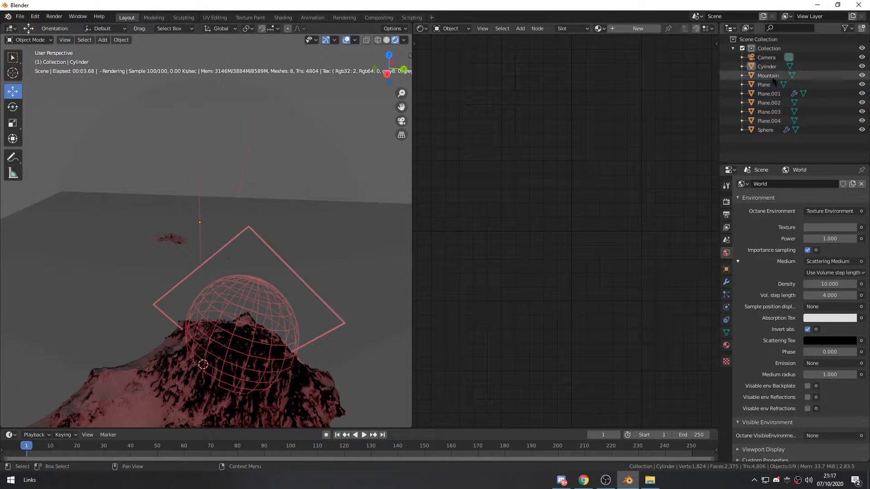
{"action": "left_click", "coordinate": [772, 66]}
{"action": "key", "text": "s"}
{"action": "right_click", "coordinate": [227, 234]}
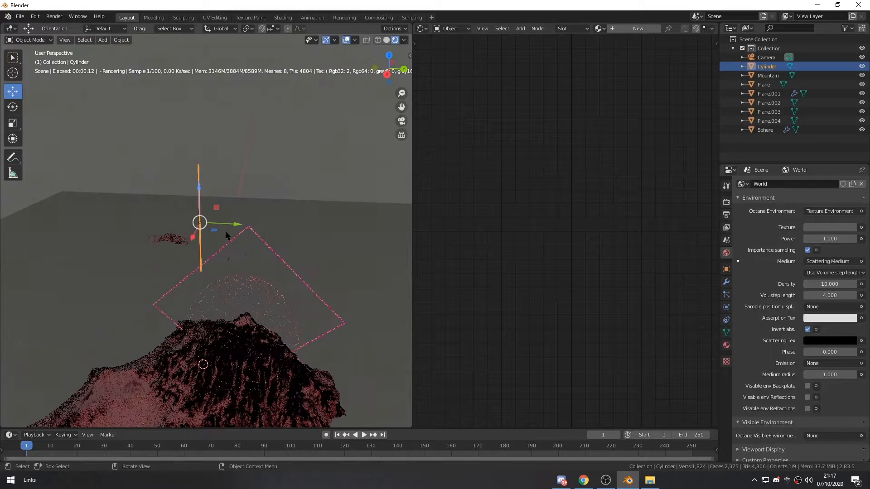
{"action": "key", "text": "s"}
{"action": "right_click", "coordinate": [218, 224]}
{"action": "key", "text": "Delete"}
{"action": "key", "text": "ctrl+z"}
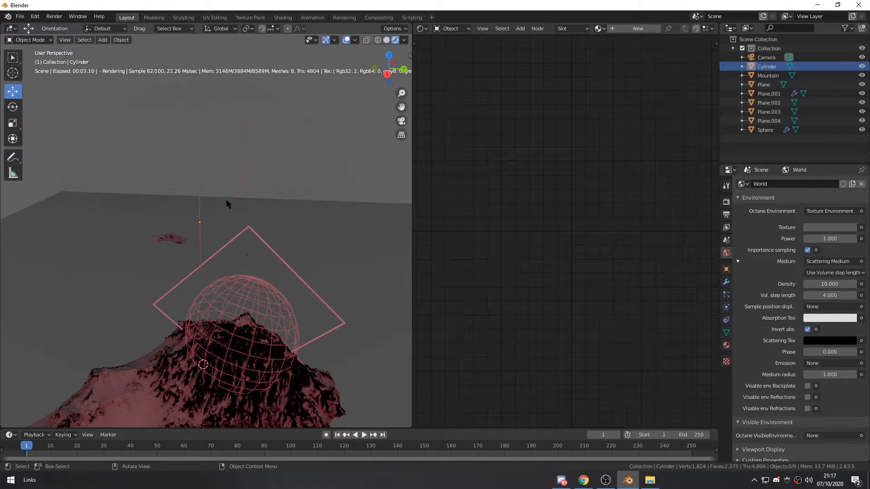
Try a Bevel modifier on the cylinder and remove it
{"action": "left_click", "coordinate": [767, 68]}
{"action": "middle_click_drag", "start_coordinate": [310, 225], "coordinate": [294, 232]}
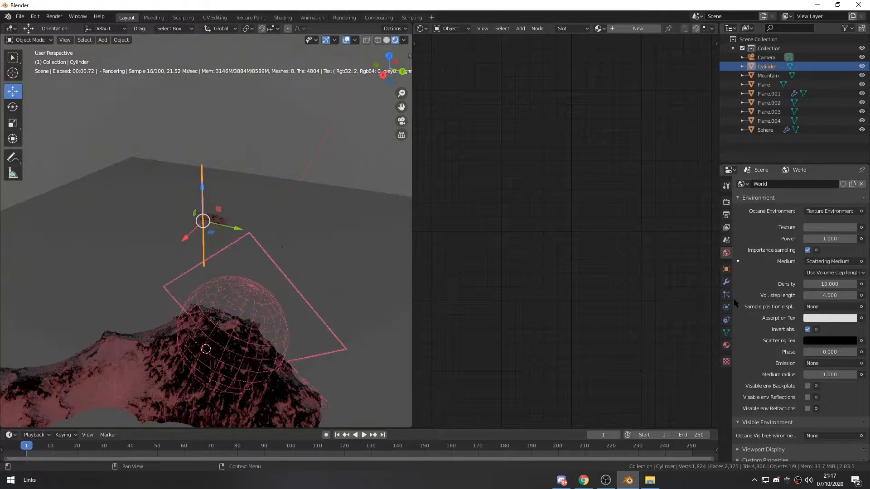
{"action": "left_click", "coordinate": [726, 282]}
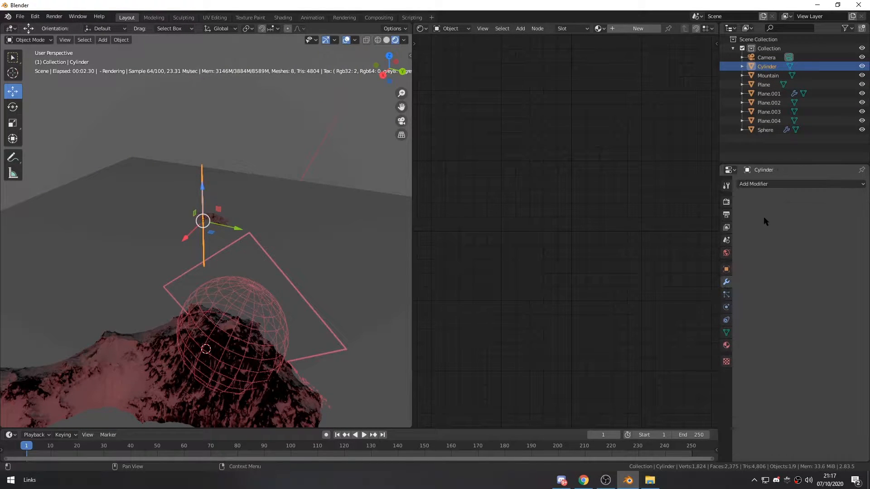
{"action": "left_click", "coordinate": [761, 184]}
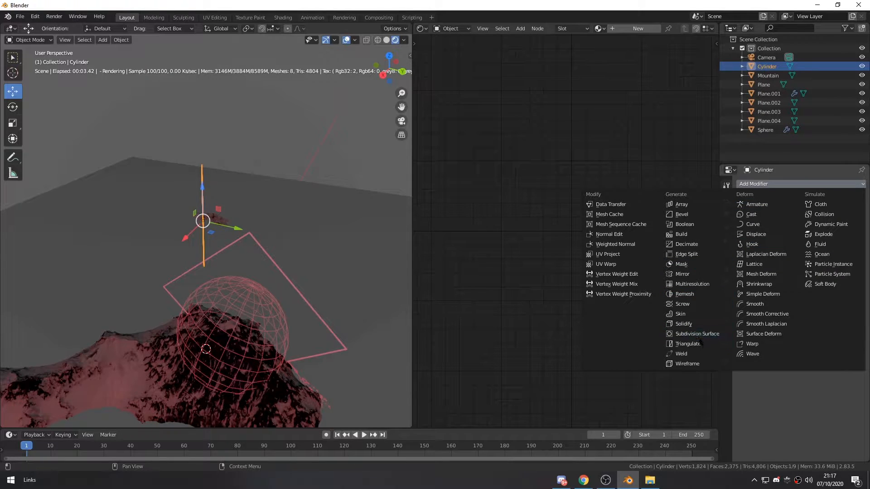
{"action": "left_click", "coordinate": [695, 215]}
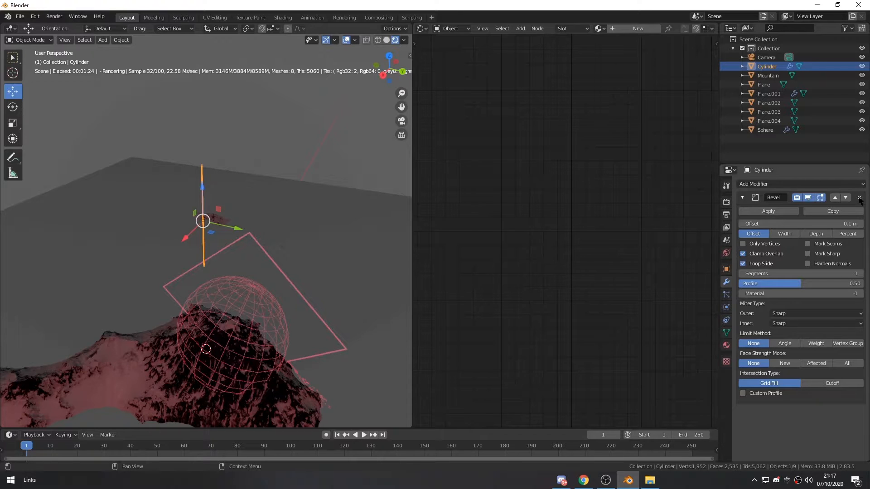
{"action": "left_click", "coordinate": [860, 198]}
Add an Array modifier to the cylinder, try a relative X offset of 17.2, and set that offset to 0
{"action": "left_click", "coordinate": [761, 185]}
{"action": "left_click", "coordinate": [683, 204]}
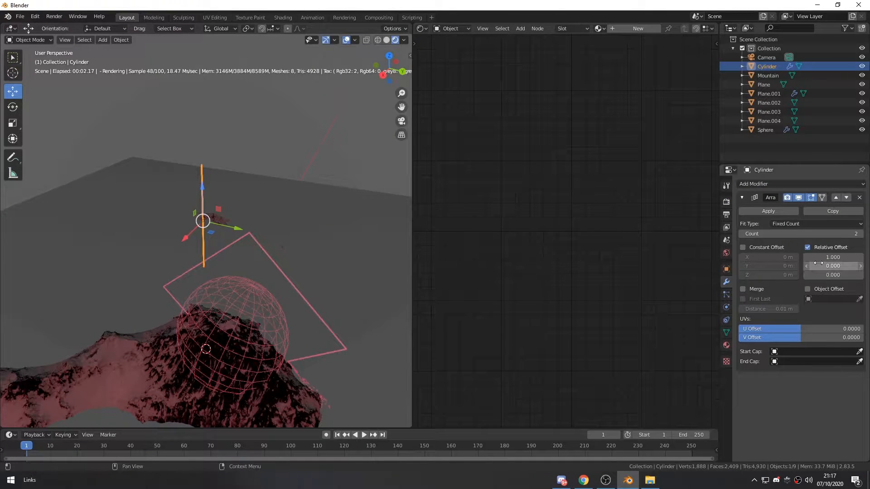
{"action": "left_click_drag", "start_coordinate": [823, 258], "coordinate": [862, 258]}
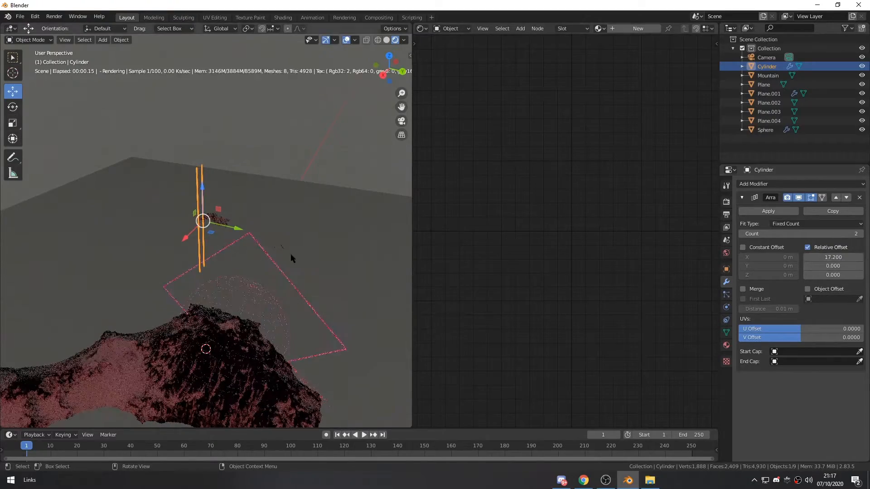
{"action": "middle_click_drag", "start_coordinate": [241, 273], "coordinate": [245, 317]}
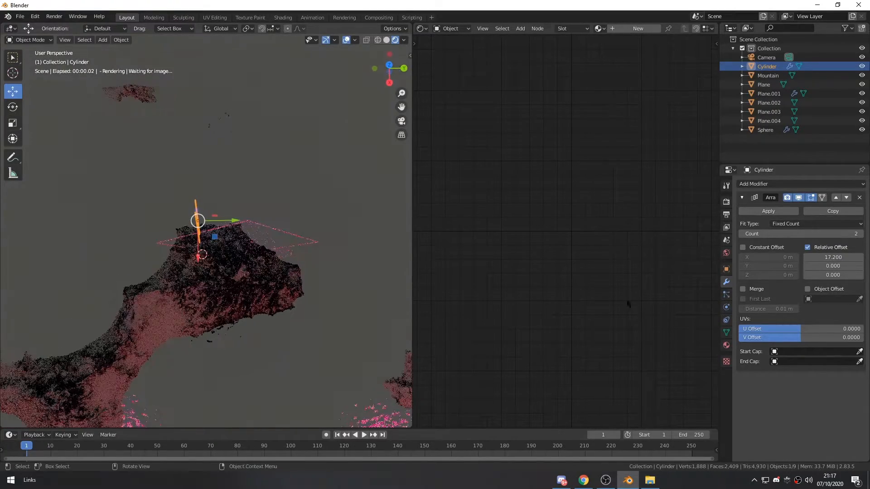
{"action": "left_click", "coordinate": [840, 258]}
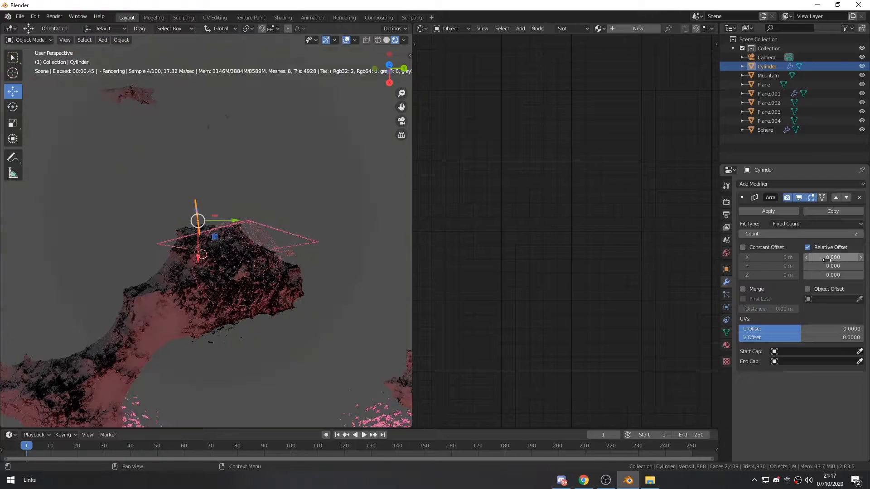
Try a relative Z offset of 0.5 on the cylinder's array and reset it to 0
{"action": "left_click_drag", "start_coordinate": [828, 276], "coordinate": [850, 277]}
{"action": "left_click", "coordinate": [832, 276]}
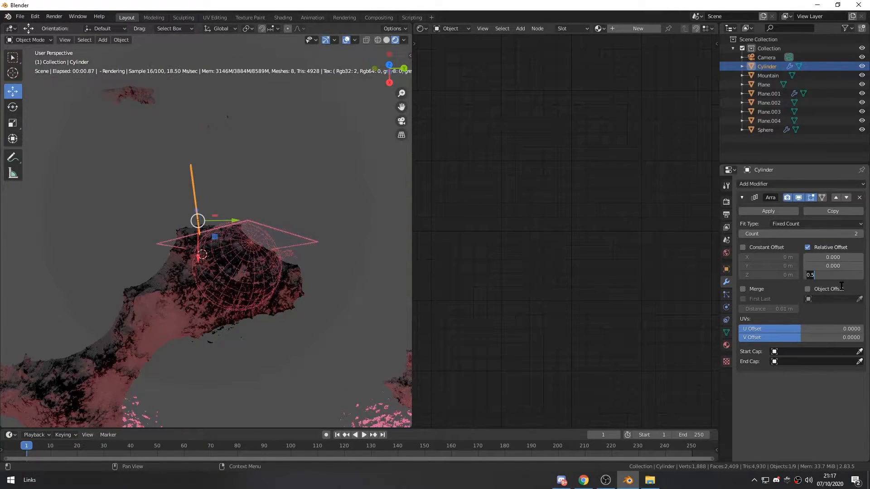
{"action": "type", "text": "0"}
{"action": "key", "text": "Return"}
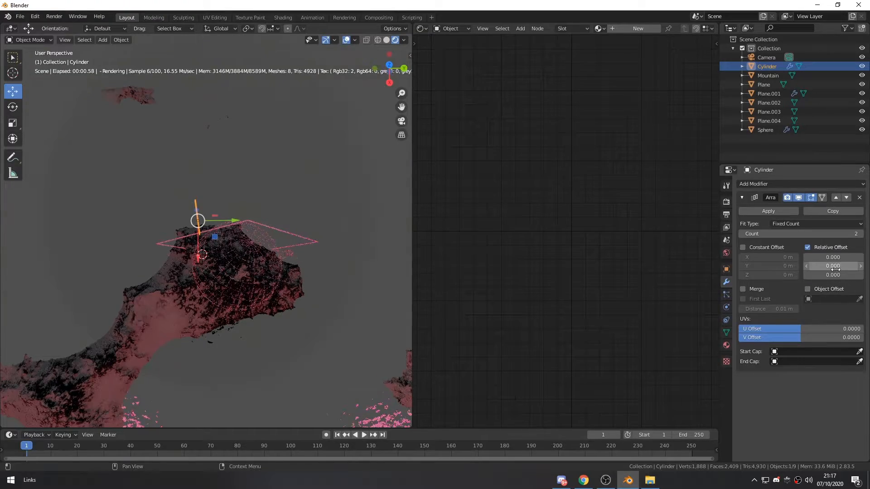
Set the array's relative Y offset to 13.4 and its count to 3
{"action": "mouse_move", "coordinate": [841, 269]}
{"action": "left_mouse_down"}
{"action": "mouse_move", "coordinate": [862, 268]}
{"action": "mouse_move", "coordinate": [847, 268]}
{"action": "left_mouse_up"}
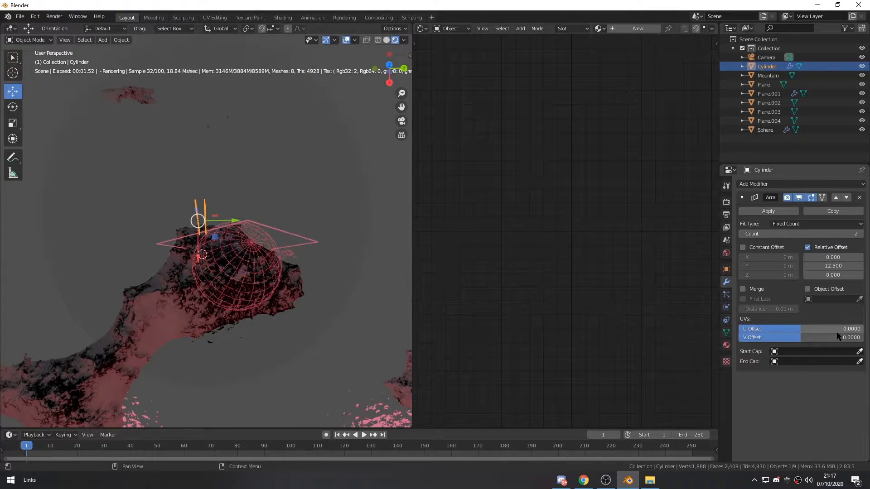
{"action": "middle_click_drag", "start_coordinate": [305, 272], "coordinate": [302, 184]}
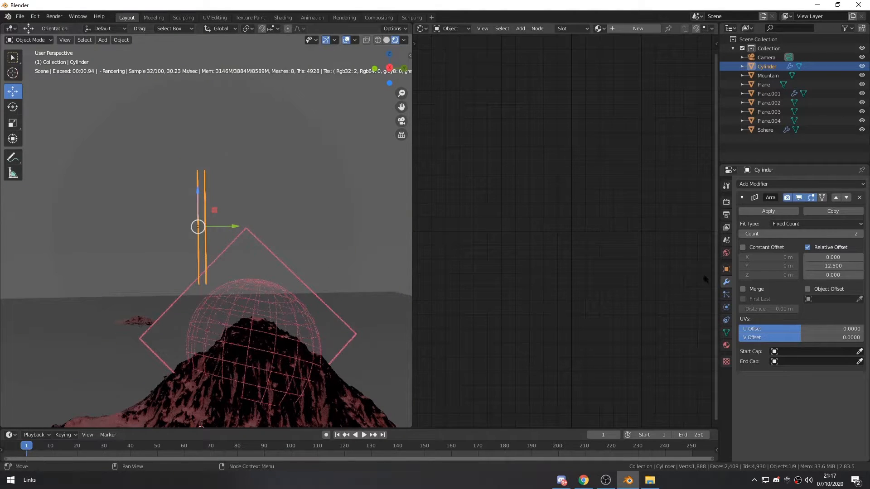
{"action": "mouse_move", "coordinate": [833, 266]}
{"action": "left_mouse_down"}
{"action": "mouse_move", "coordinate": [847, 266]}
{"action": "mouse_move", "coordinate": [831, 266]}
{"action": "mouse_move", "coordinate": [833, 257]}
{"action": "mouse_move", "coordinate": [838, 275]}
{"action": "mouse_move", "coordinate": [821, 272]}
{"action": "left_mouse_up"}
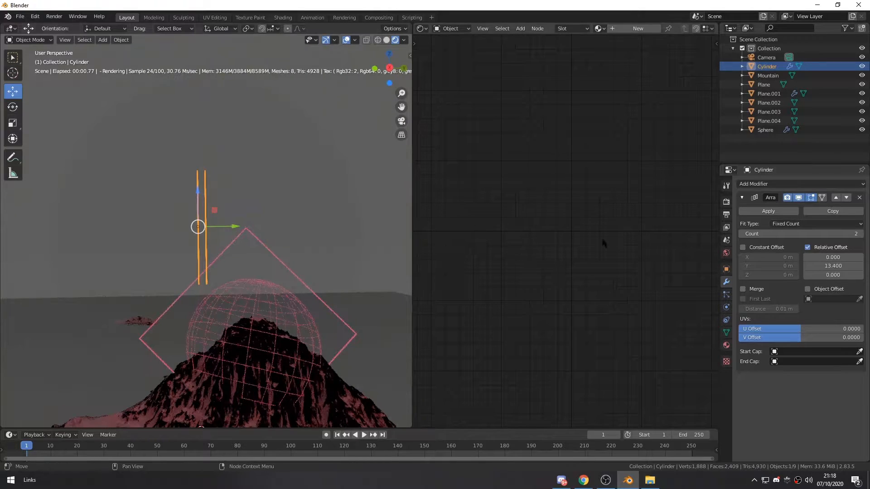
{"action": "left_click", "coordinate": [860, 234]}
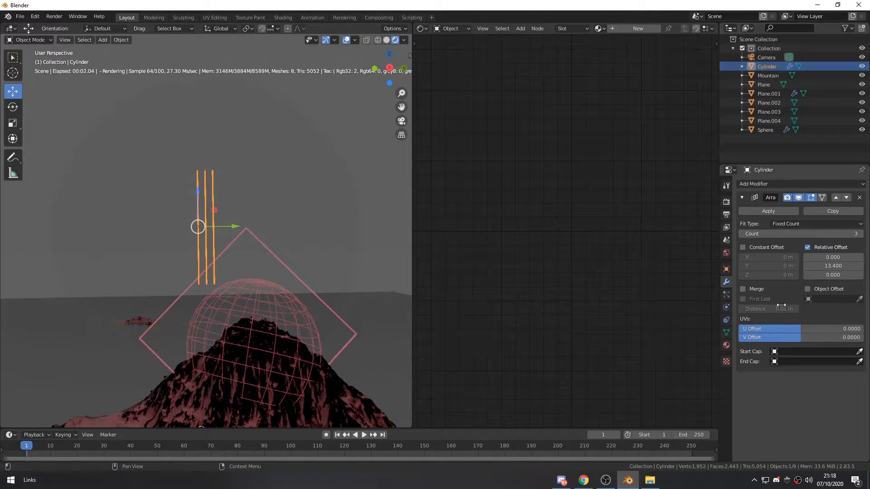
Shorten the cylinder to a Z scale of 0.29 and set the array's relative Z offset to 0.3
{"action": "left_click", "coordinate": [726, 269]}
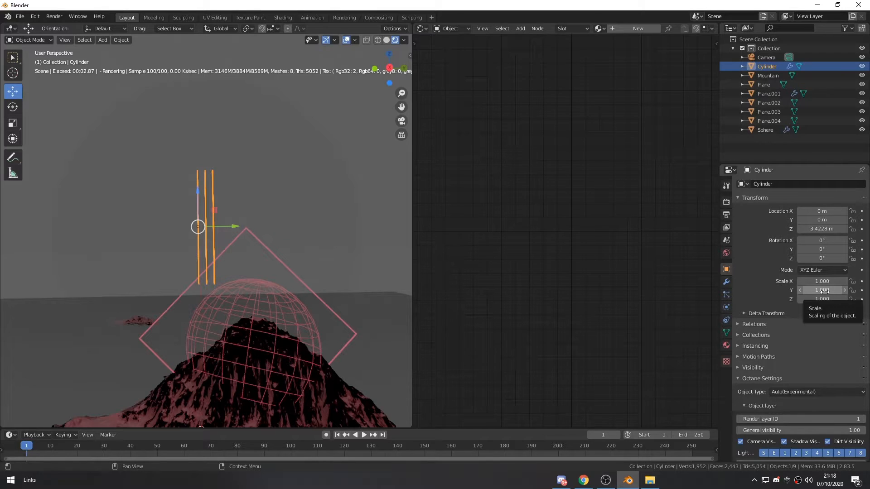
{"action": "left_click_drag", "start_coordinate": [822, 299], "coordinate": [794, 299]}
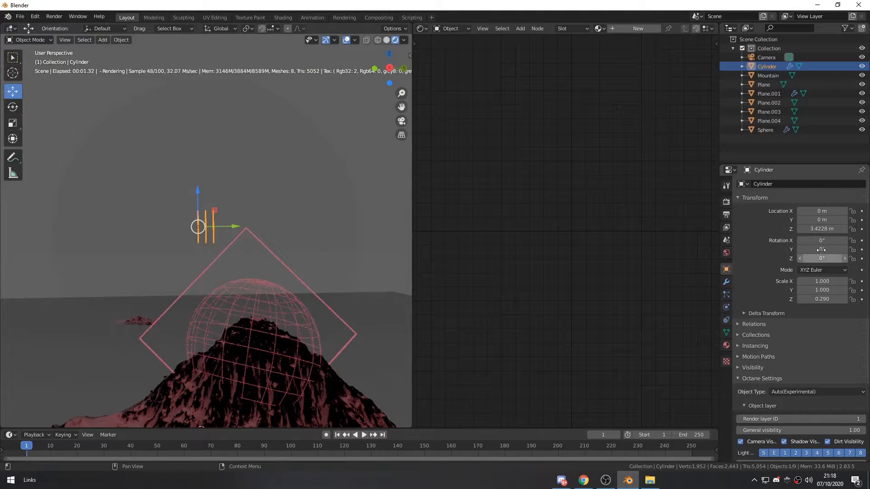
{"action": "left_click", "coordinate": [727, 283]}
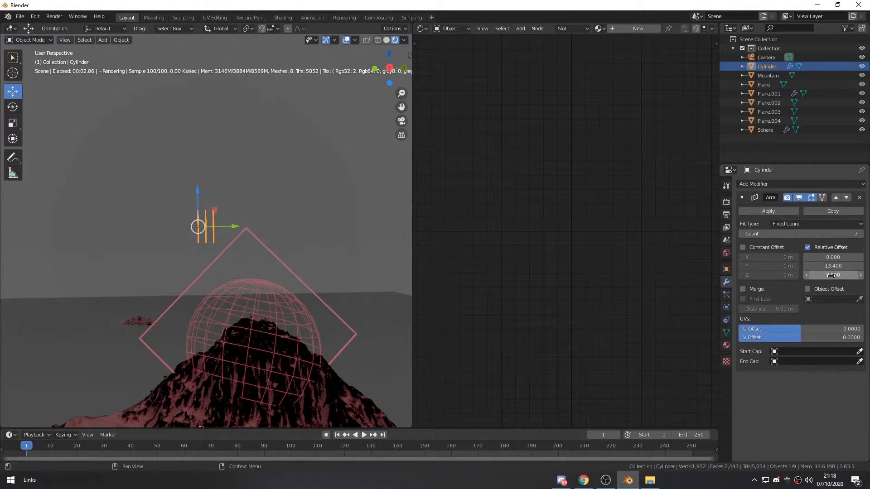
{"action": "mouse_move", "coordinate": [833, 275]}
{"action": "left_mouse_down"}
{"action": "mouse_move", "coordinate": [847, 275]}
{"action": "mouse_move", "coordinate": [837, 275]}
{"action": "left_mouse_up"}
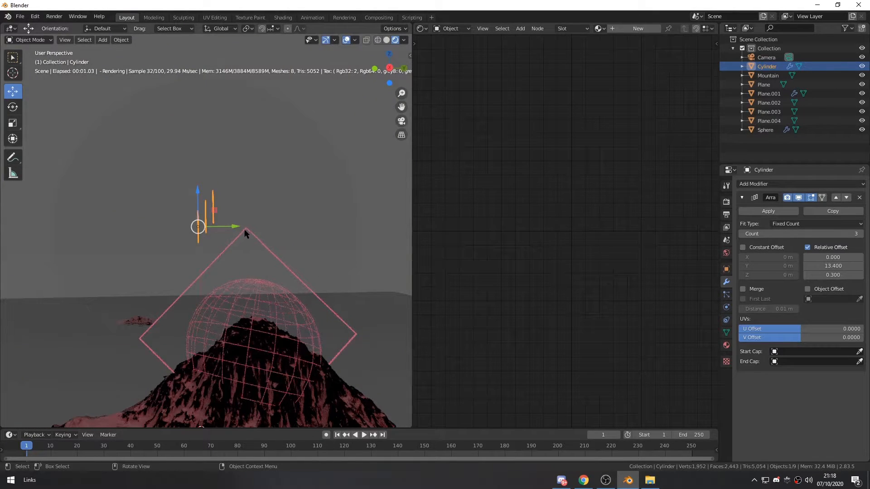
Move the cylinders onto the diamond's upper-left edge and set the array's relative Z offset to 0.23 to match its slope
{"action": "middle_click_drag", "start_coordinate": [238, 260], "coordinate": [187, 177]}
{"action": "left_click_drag", "start_coordinate": [190, 179], "coordinate": [193, 232]}
{"action": "middle_click_drag", "start_coordinate": [230, 331], "coordinate": [197, 239]}
{"action": "left_click_drag", "start_coordinate": [210, 228], "coordinate": [206, 228]}
{"action": "middle_click_drag", "start_coordinate": [233, 307], "coordinate": [213, 229]}
{"action": "middle_click_drag", "start_coordinate": [286, 220], "coordinate": [190, 198]}
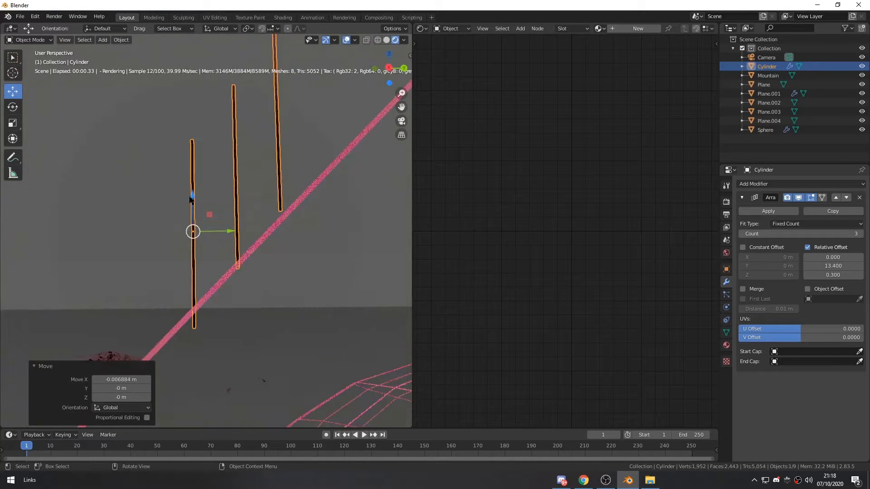
{"action": "left_click_drag", "start_coordinate": [193, 195], "coordinate": [194, 180]}
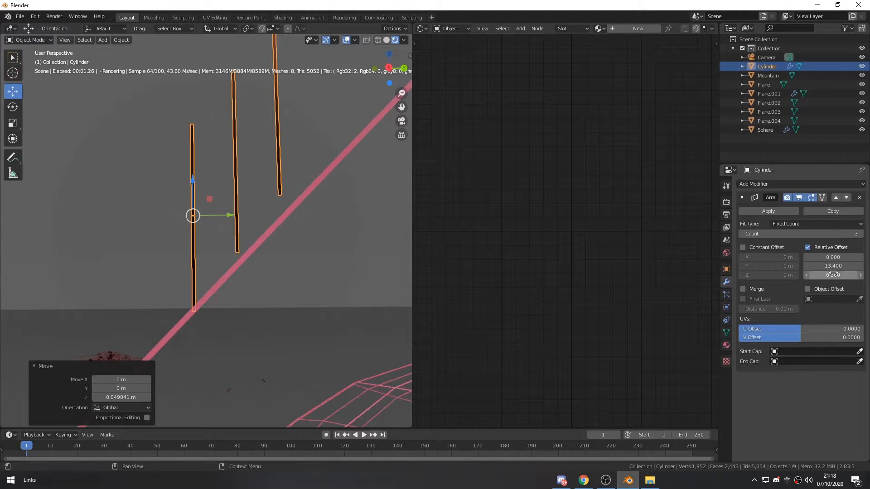
{"action": "left_click_drag", "start_coordinate": [833, 275], "coordinate": [800, 275]}
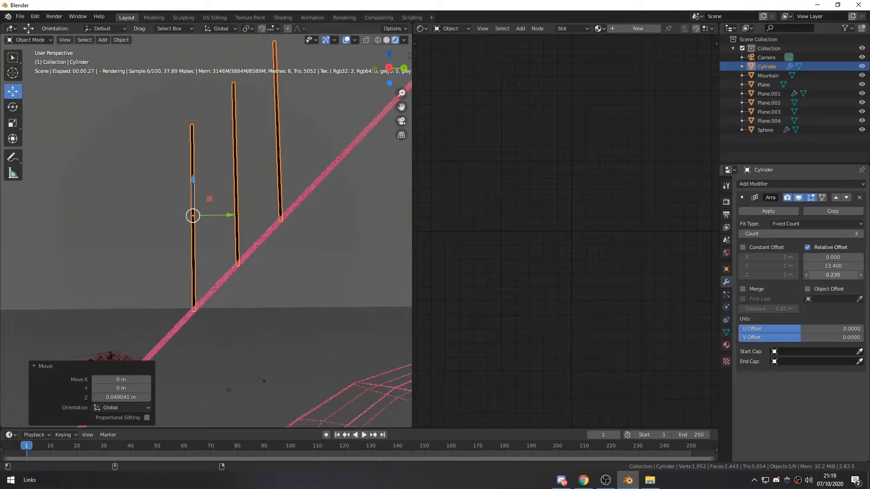
Move the cylinder array down along the diamond's edge near its left corner, deselect it to check, and reselect it
{"action": "left_click", "coordinate": [302, 292]}
{"action": "middle_click_drag", "start_coordinate": [301, 291], "coordinate": [287, 120]}
{"action": "left_click", "coordinate": [289, 338]}
{"action": "left_click_drag", "start_coordinate": [306, 131], "coordinate": [125, 317]}
{"action": "left_click", "coordinate": [214, 361]}
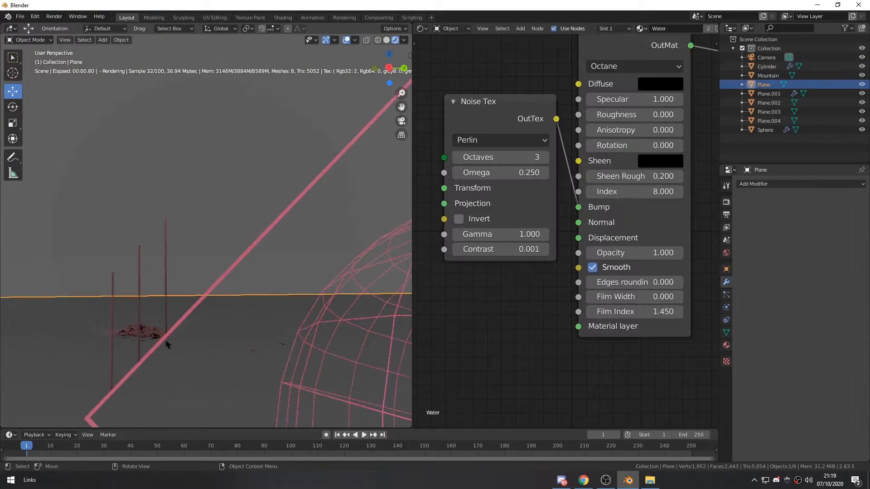
{"action": "left_click", "coordinate": [138, 354]}
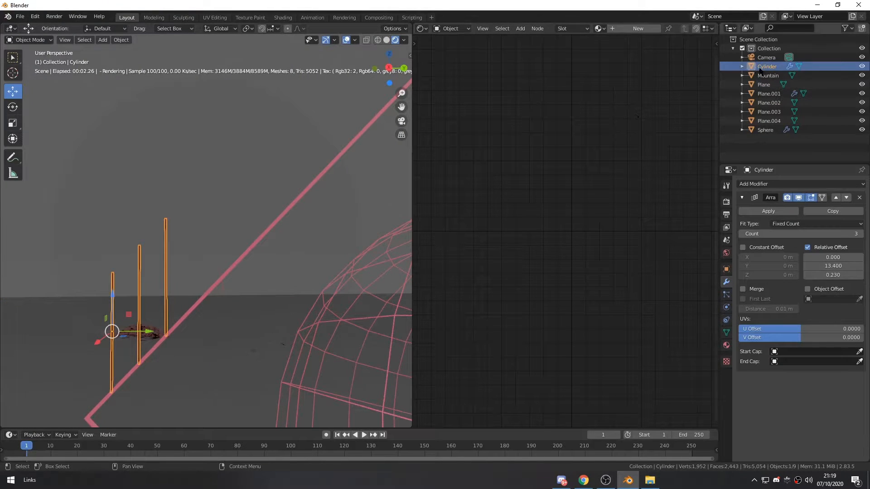
Assign the existing Glow.001 material to the cylinder array beside the diamond's left corner
{"action": "left_click", "coordinate": [600, 28]}
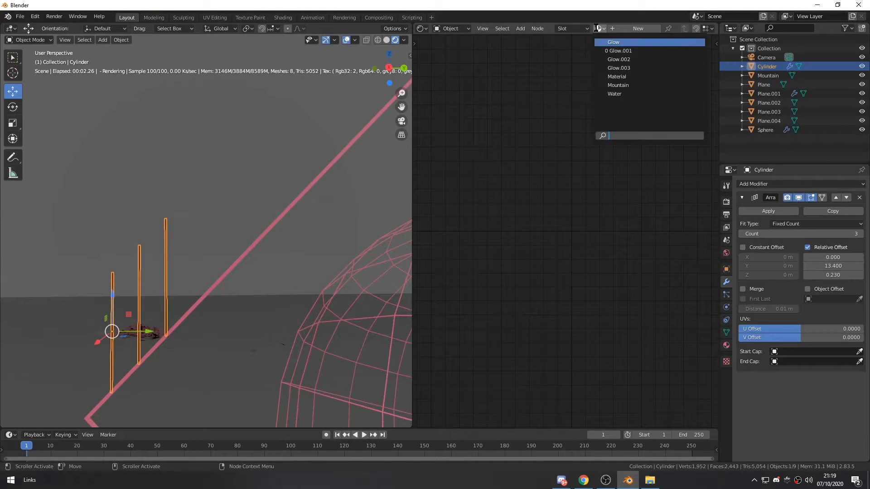
{"action": "left_click", "coordinate": [635, 50]}
{"action": "middle_click_drag", "start_coordinate": [263, 296], "coordinate": [90, 297]}
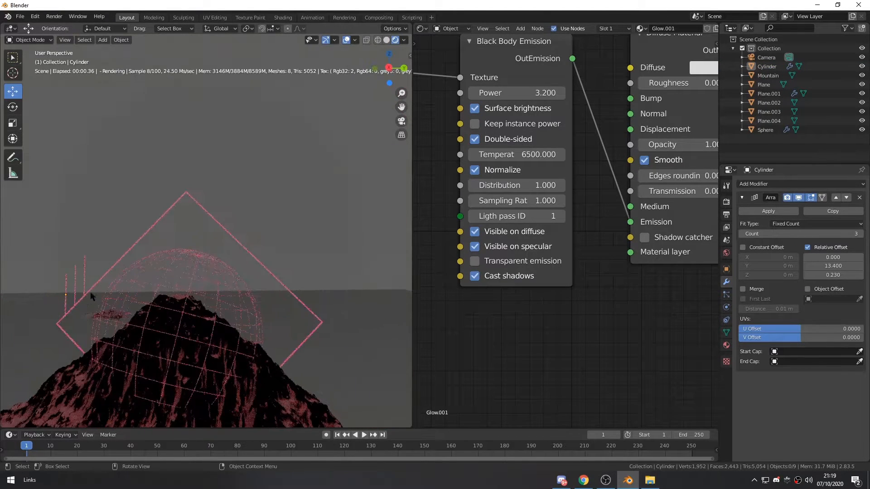
{"action": "left_click", "coordinate": [767, 67]}
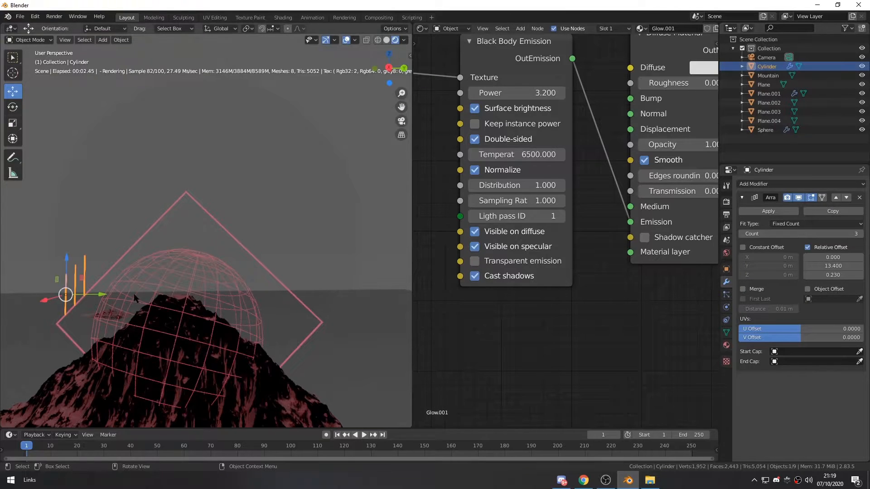
{"action": "key", "text": "ctrl+c"}
{"action": "key", "text": "ctrl+v"}
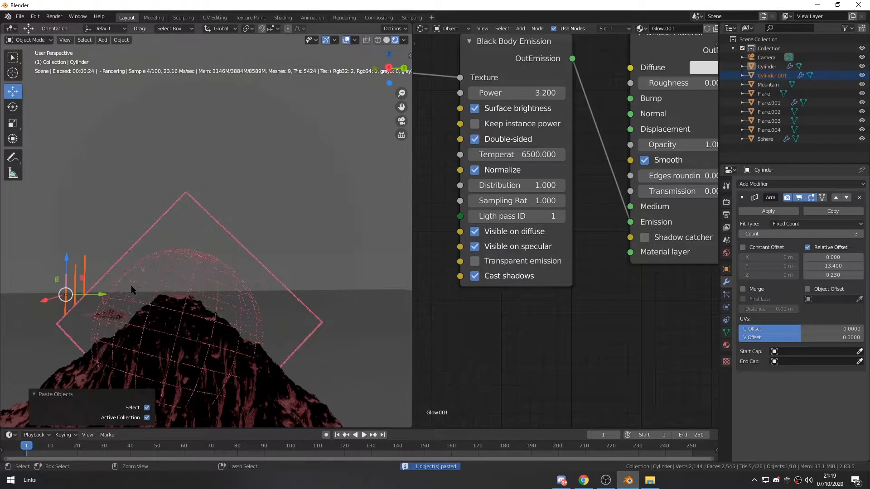
{"action": "left_click_drag", "start_coordinate": [105, 295], "coordinate": [335, 294]}
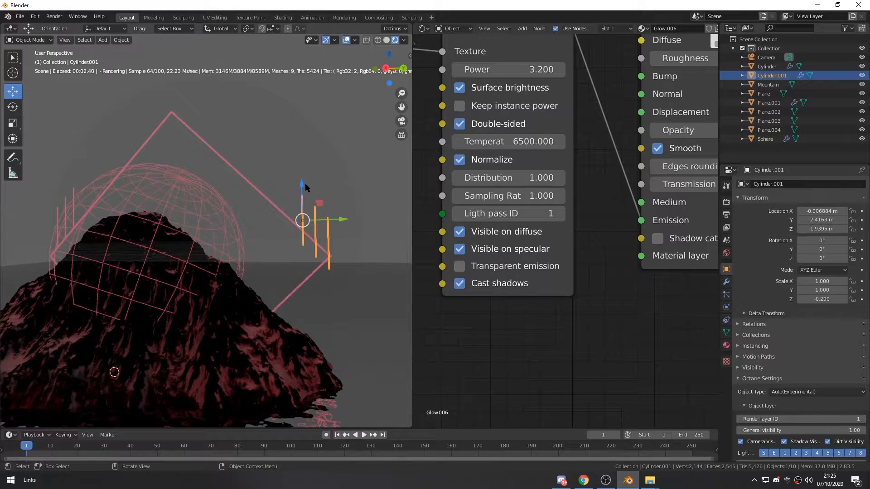
{"action": "key", "text": "g"}
{"action": "key", "text": "z"}
{"action": "left_click", "coordinate": [300, 164]}
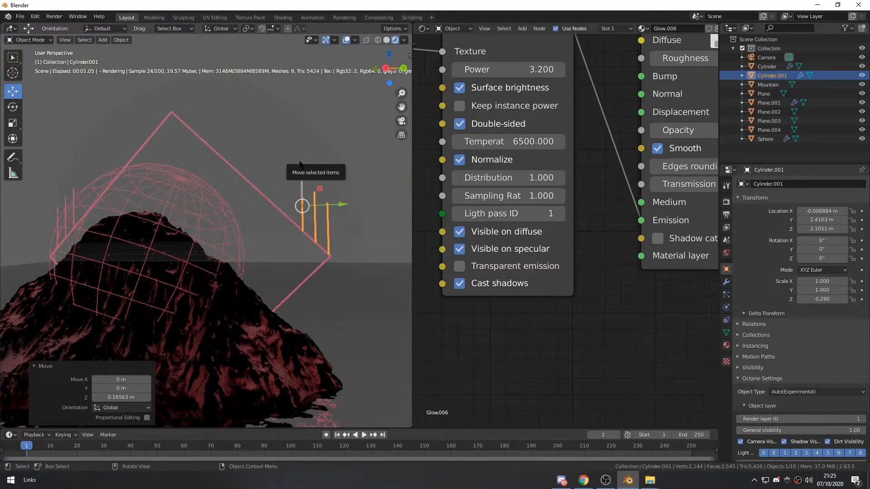
{"action": "key", "text": "x"}
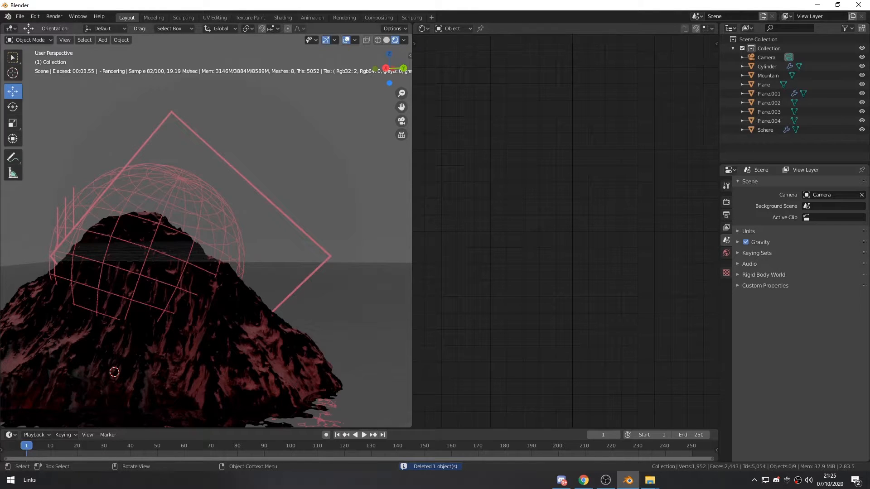
Duplicate the left cylinder array and move the copy about 3.25 m along Y to the diamond's right side
{"action": "middle_click_drag", "start_coordinate": [206, 232], "coordinate": [216, 231]}
{"action": "scroll", "coordinate": [216, 231], "scroll_direction": "down", "scroll_amount": 1}
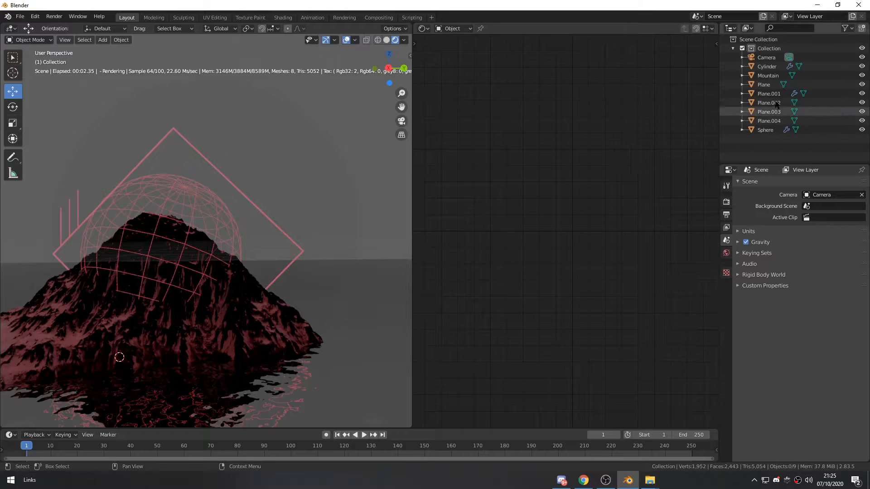
{"action": "left_click", "coordinate": [767, 66]}
{"action": "key", "text": "ctrl+c"}
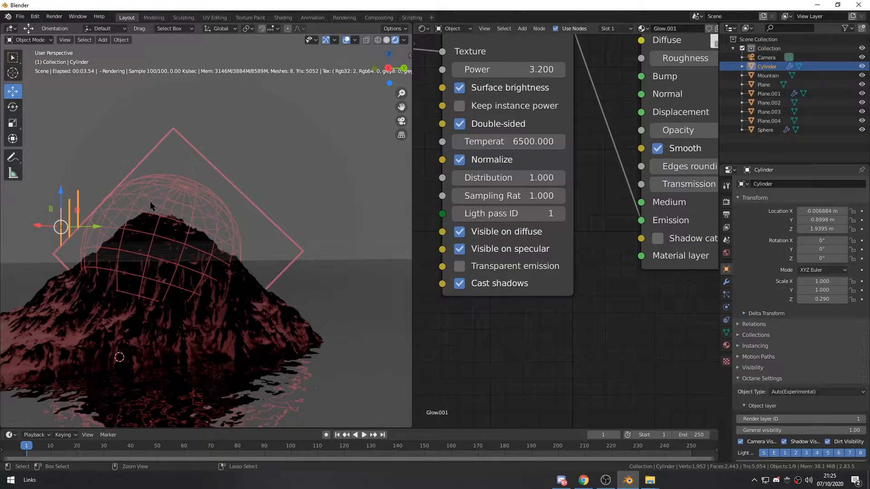
{"action": "key", "text": "ctrl+v"}
{"action": "key", "text": "g"}
{"action": "key", "text": "x"}
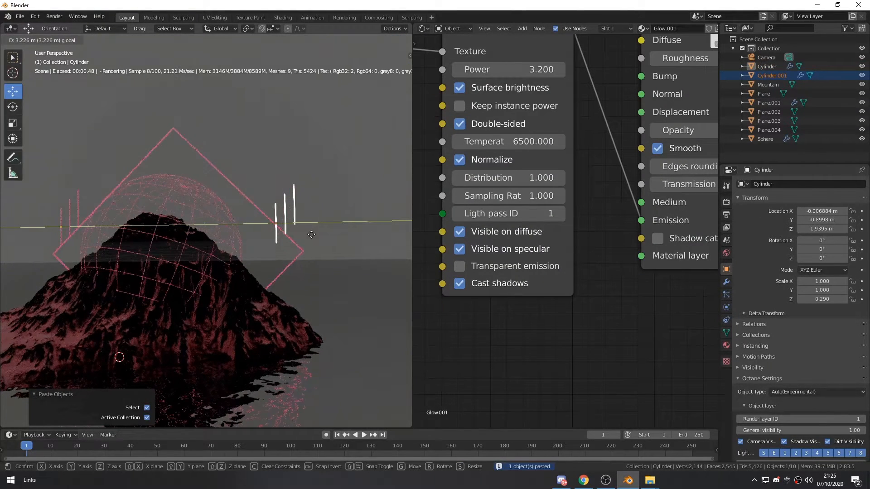
{"action": "left_click", "coordinate": [311, 234]}
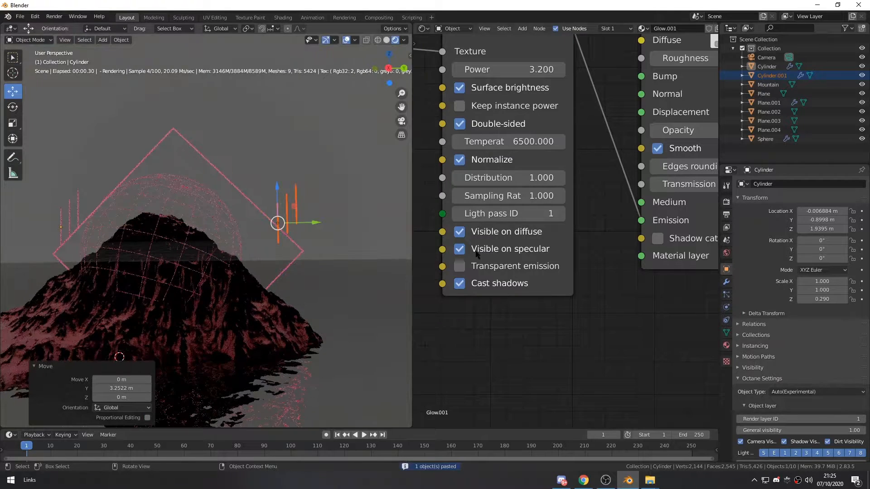
Flip the copied cylinders with a Z scale of -0.29, raise them about 0.63 m and shift them about -0.14 m along Y
{"action": "left_click", "coordinate": [774, 76]}
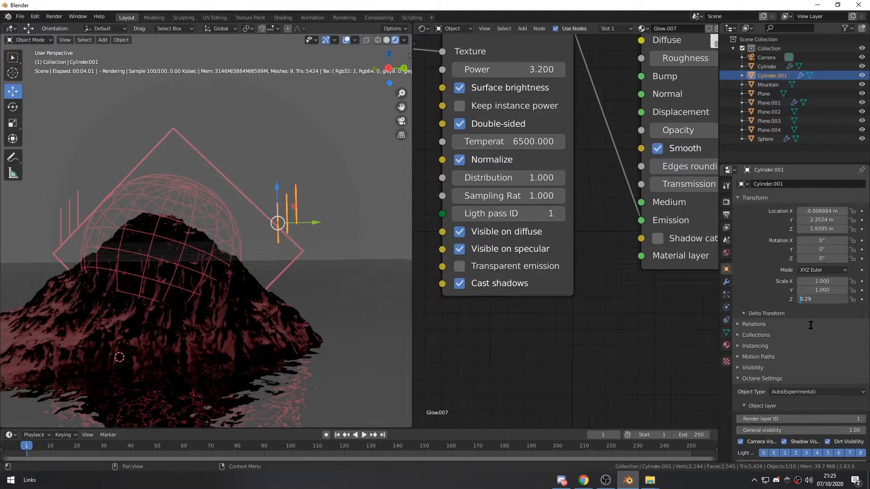
{"action": "key", "text": "Return"}
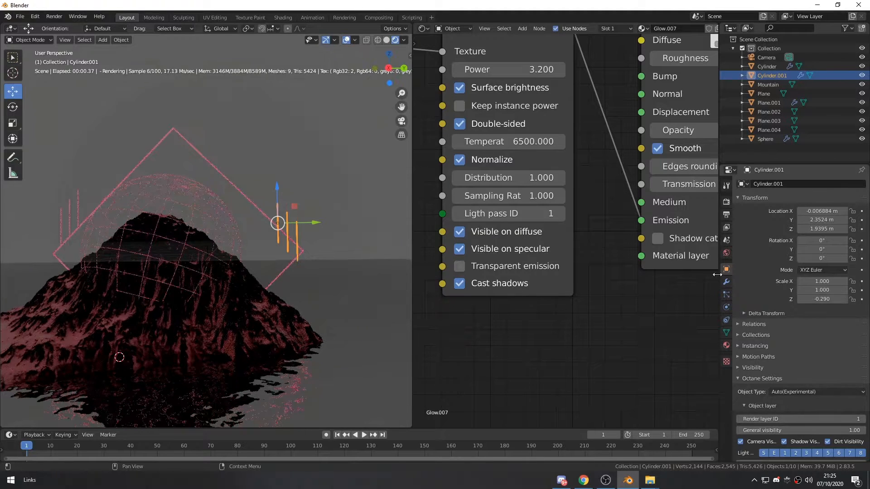
{"action": "scroll", "coordinate": [343, 201], "scroll_direction": "up", "scroll_amount": 3}
{"action": "left_click_drag", "start_coordinate": [325, 184], "coordinate": [326, 111]}
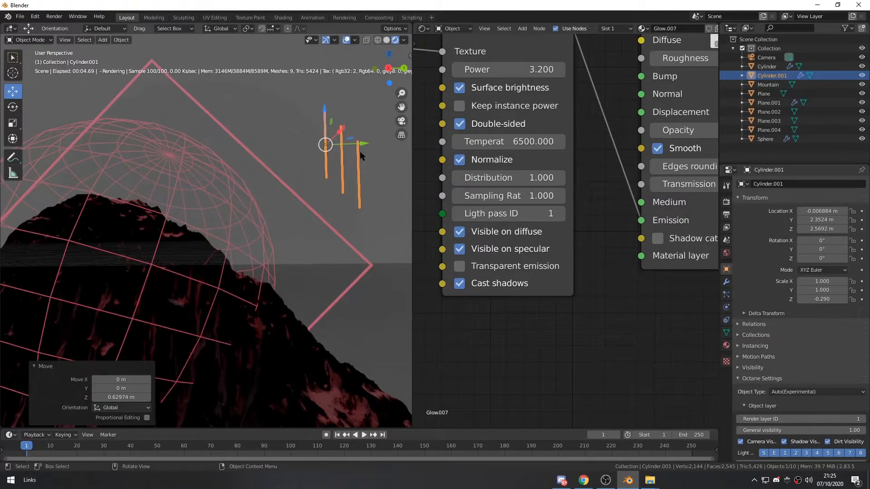
{"action": "left_click_drag", "start_coordinate": [358, 142], "coordinate": [340, 144]}
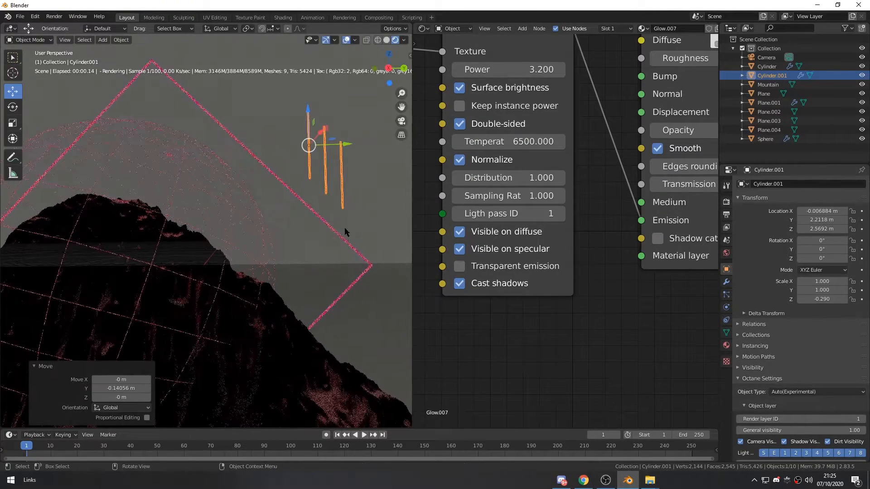
Lengthen the copied cylinders beside the diamond's right corner by setting their Z scale to -0.48
{"action": "scroll", "coordinate": [334, 244], "scroll_direction": "down", "scroll_amount": 4}
{"action": "scroll", "coordinate": [318, 244], "scroll_direction": "up", "scroll_amount": 6}
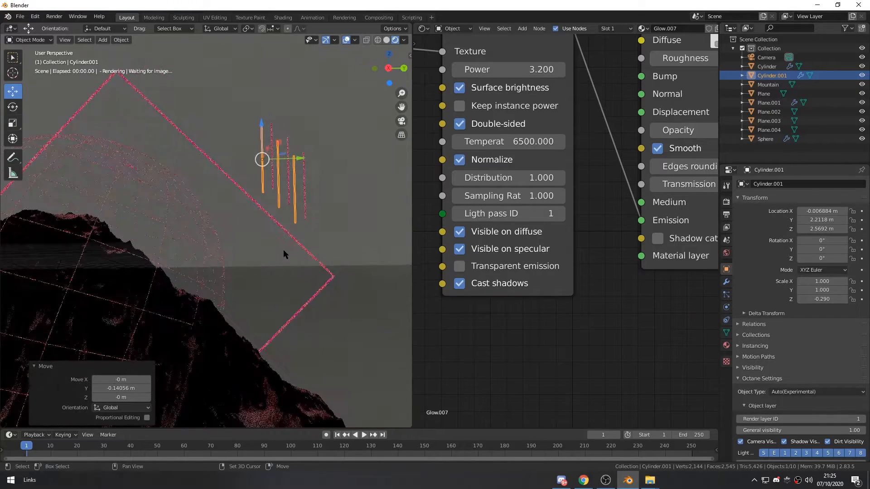
{"action": "middle_click_drag", "start_coordinate": [310, 247], "coordinate": [272, 259], "text": "shift"}
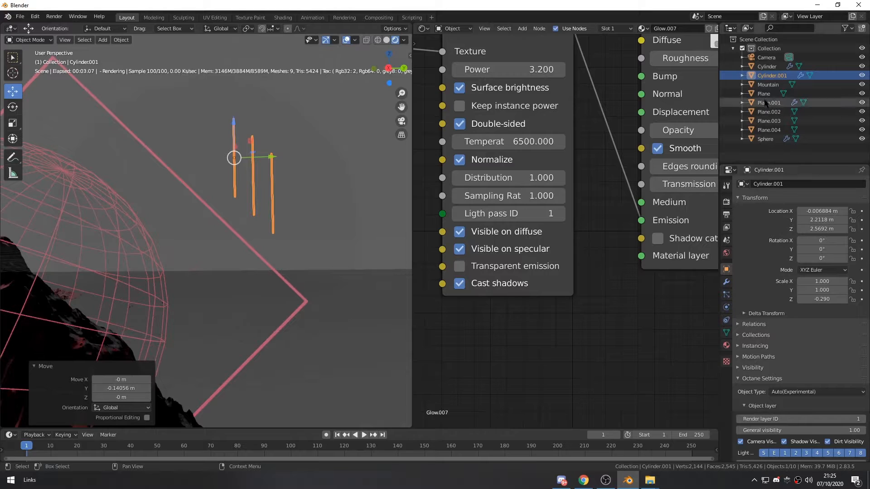
{"action": "left_click", "coordinate": [772, 76]}
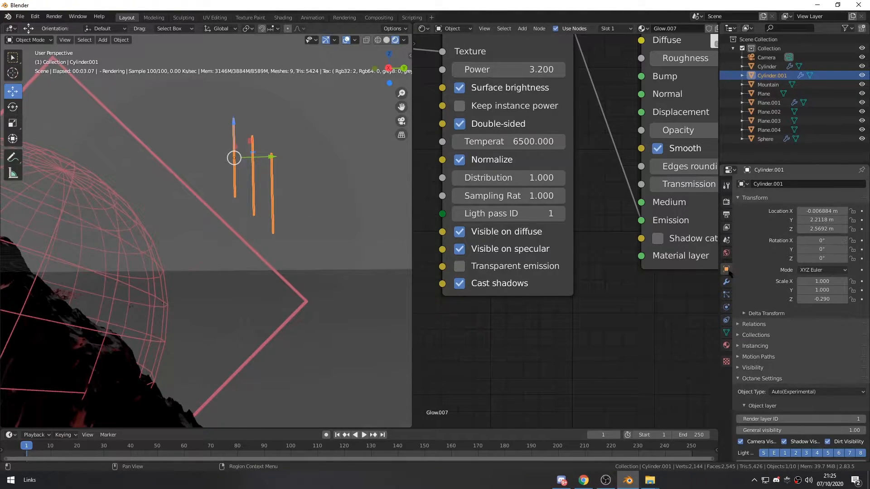
{"action": "left_click_drag", "start_coordinate": [822, 299], "coordinate": [792, 299]}
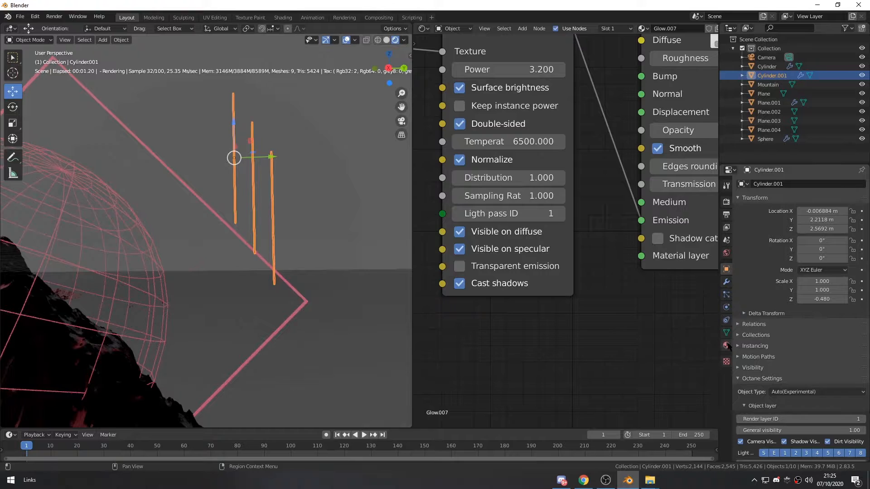
Set the copied array's relative Z offset to 0.14 and lower the cylinders about 0.06 m onto the diamond's upper-right edge
{"action": "left_click", "coordinate": [727, 282]}
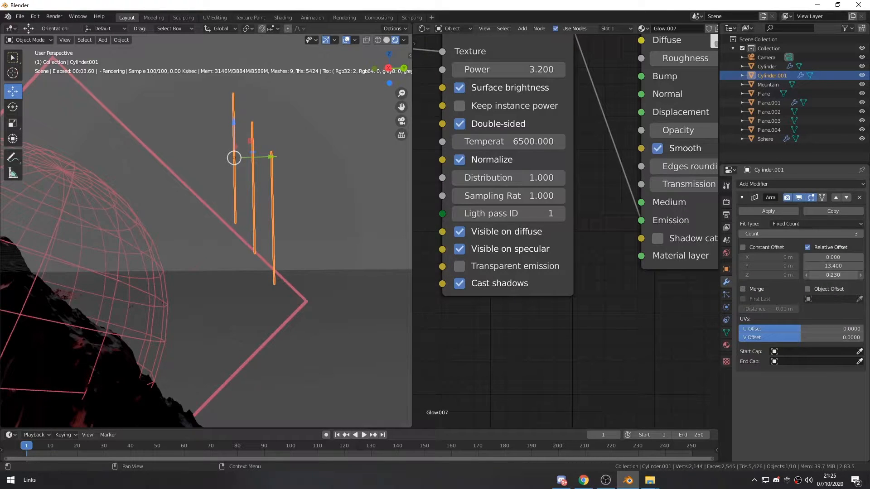
{"action": "left_click_drag", "start_coordinate": [833, 275], "coordinate": [826, 275]}
{"action": "left_click_drag", "start_coordinate": [232, 122], "coordinate": [233, 132]}
{"action": "scroll", "coordinate": [279, 285], "scroll_direction": "up", "scroll_amount": 2}
{"action": "scroll", "coordinate": [279, 290], "scroll_direction": "up", "scroll_amount": 3}
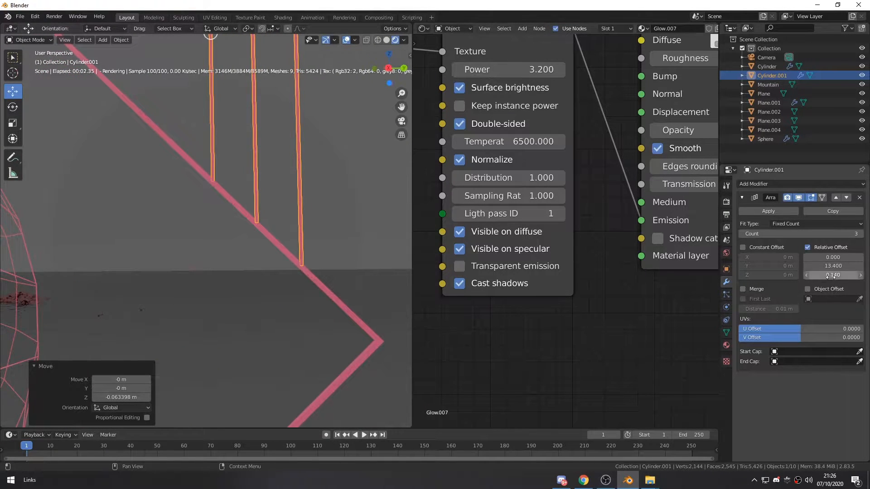
{"action": "left_click_drag", "start_coordinate": [833, 275], "coordinate": [833, 275], "text": "shift"}
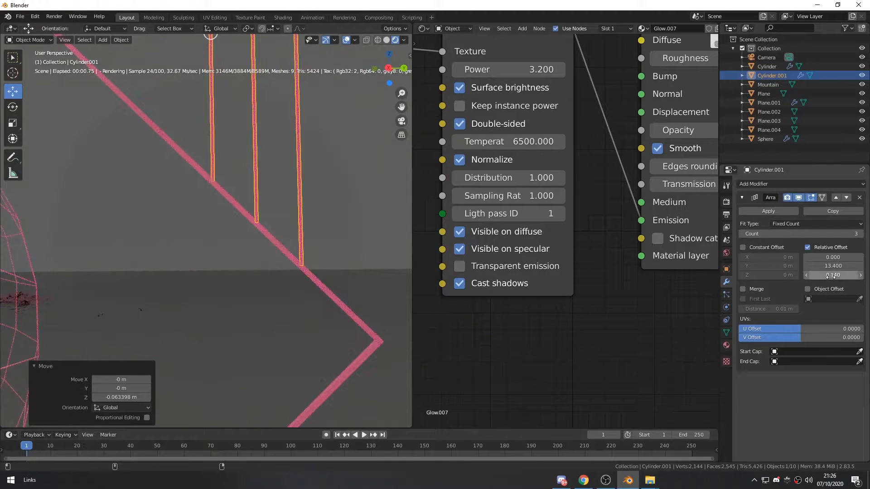
Nudge the right cylinder array slightly down onto the diamond's edge, deselect it to check the contact, and reselect it
{"action": "scroll", "coordinate": [287, 247], "scroll_direction": "down", "scroll_amount": 1}
{"action": "middle_click_drag", "start_coordinate": [285, 243], "coordinate": [277, 266], "text": "shift"}
{"action": "middle_click_drag", "start_coordinate": [231, 111], "coordinate": [240, 195], "text": "shift"}
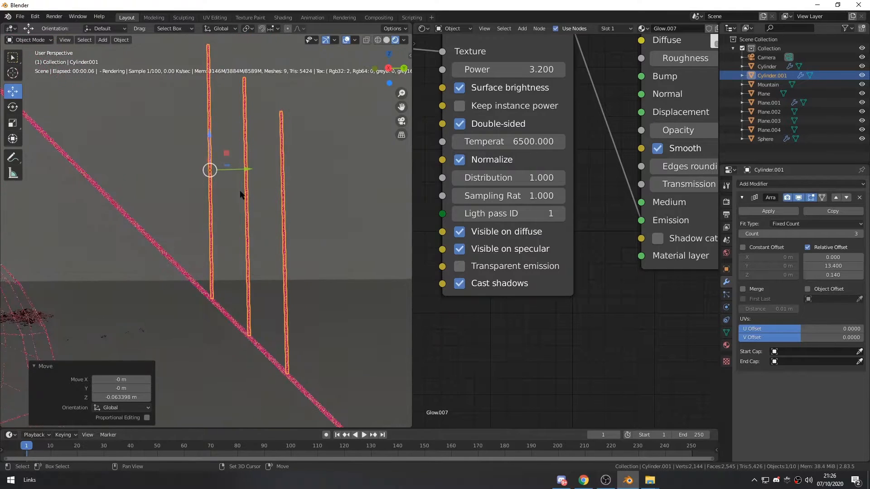
{"action": "left_click_drag", "start_coordinate": [209, 137], "coordinate": [209, 140]}
{"action": "left_click", "coordinate": [352, 240]}
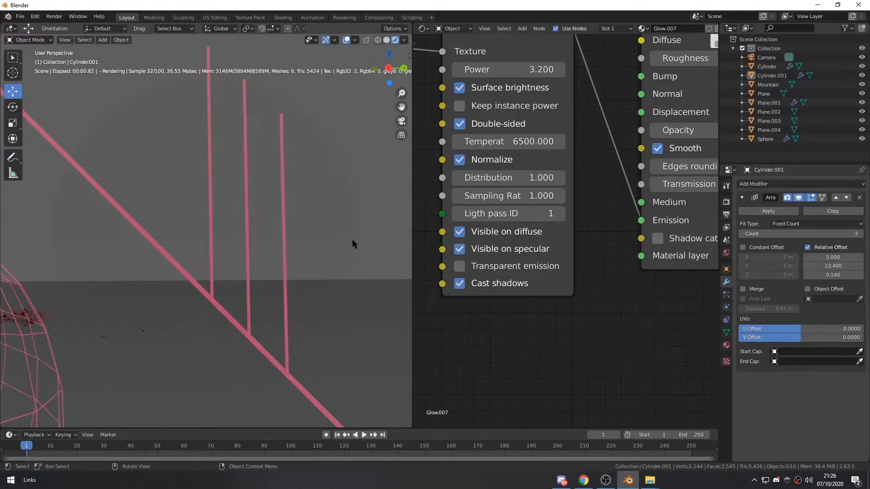
{"action": "scroll", "coordinate": [318, 277], "scroll_direction": "down", "scroll_amount": 6}
{"action": "middle_click_drag", "start_coordinate": [205, 262], "coordinate": [230, 273], "text": "shift"}
{"action": "scroll", "coordinate": [263, 276], "scroll_direction": "up", "scroll_amount": 9}
{"action": "left_click", "coordinate": [330, 307]}
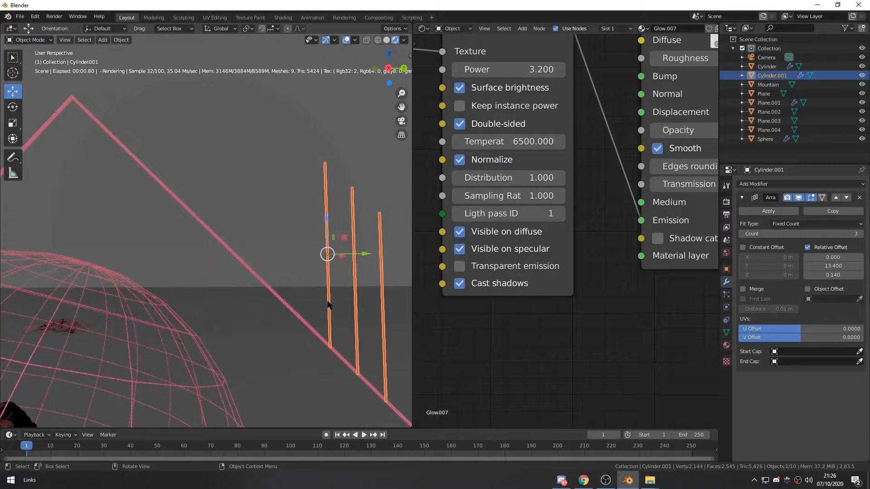
Switch the left cylinder array's material to Glow.007, the one used by the right array, and deselect the cylinders
{"action": "scroll", "coordinate": [598, 303], "scroll_direction": "down", "scroll_amount": 9}
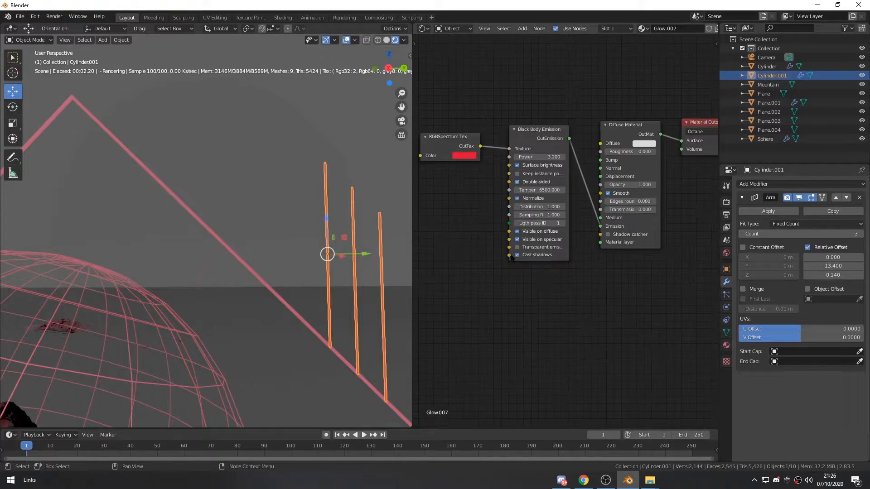
{"action": "middle_click_drag", "start_coordinate": [514, 249], "coordinate": [543, 245]}
{"action": "scroll", "coordinate": [266, 277], "scroll_direction": "down", "scroll_amount": 5}
{"action": "middle_click_drag", "start_coordinate": [140, 272], "coordinate": [276, 244], "text": "shift"}
{"action": "scroll", "coordinate": [162, 293], "scroll_direction": "up", "scroll_amount": 6}
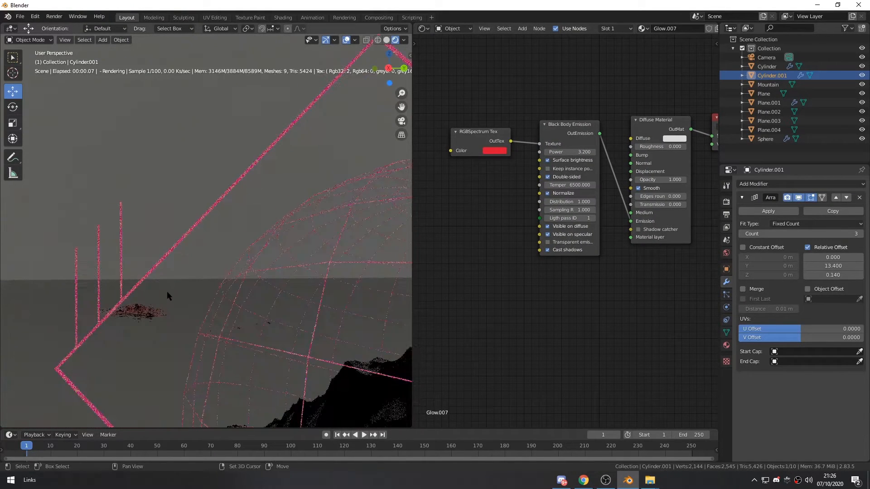
{"action": "left_click", "coordinate": [129, 281]}
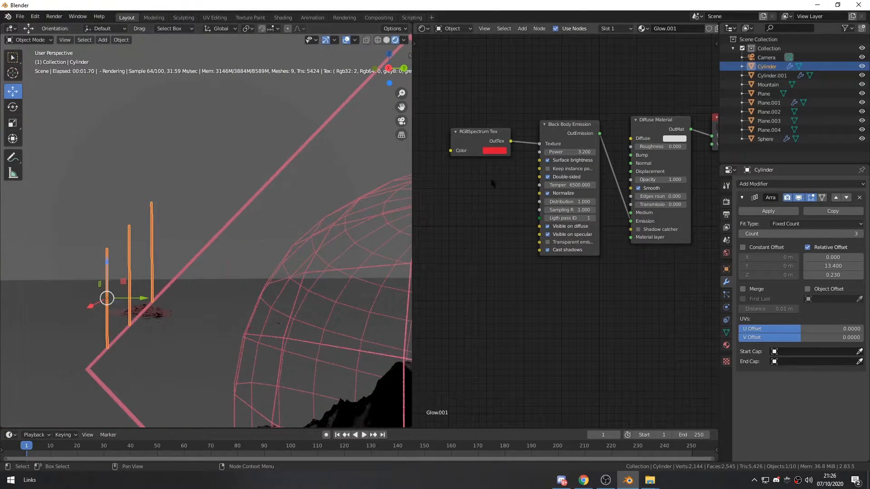
{"action": "left_click", "coordinate": [642, 28]}
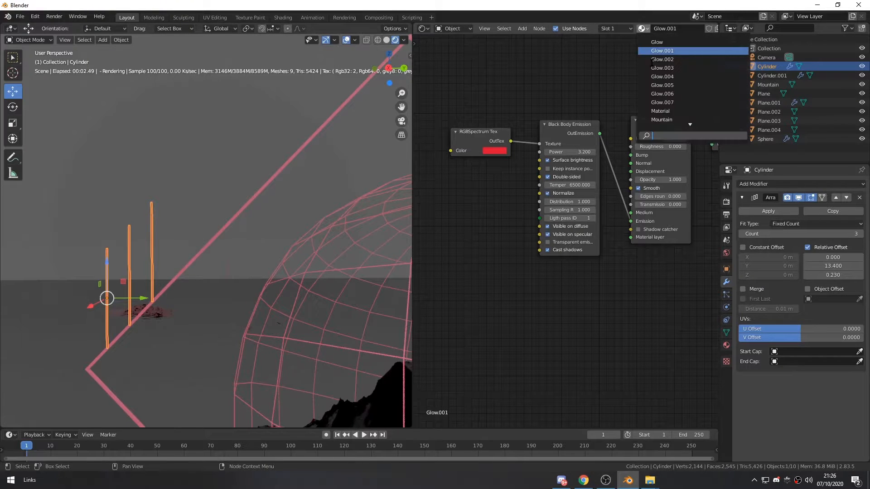
{"action": "left_click", "coordinate": [663, 103]}
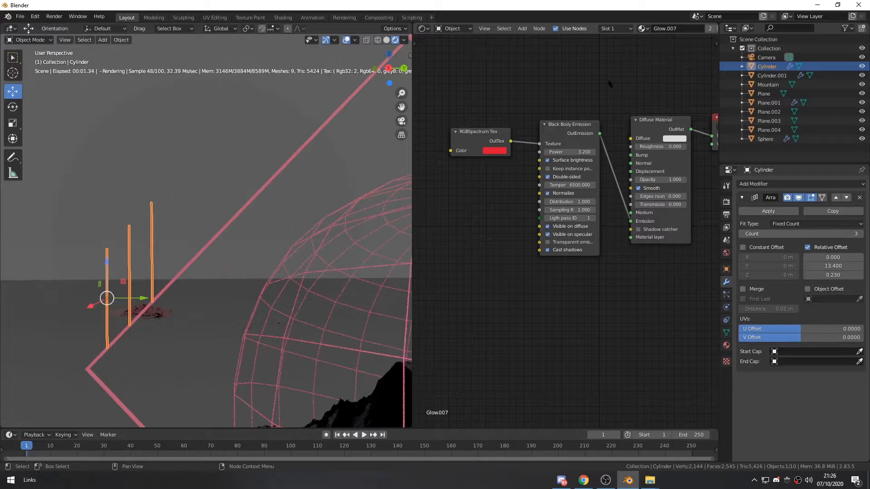
{"action": "key", "text": "Home"}
{"action": "left_click", "coordinate": [166, 143]}
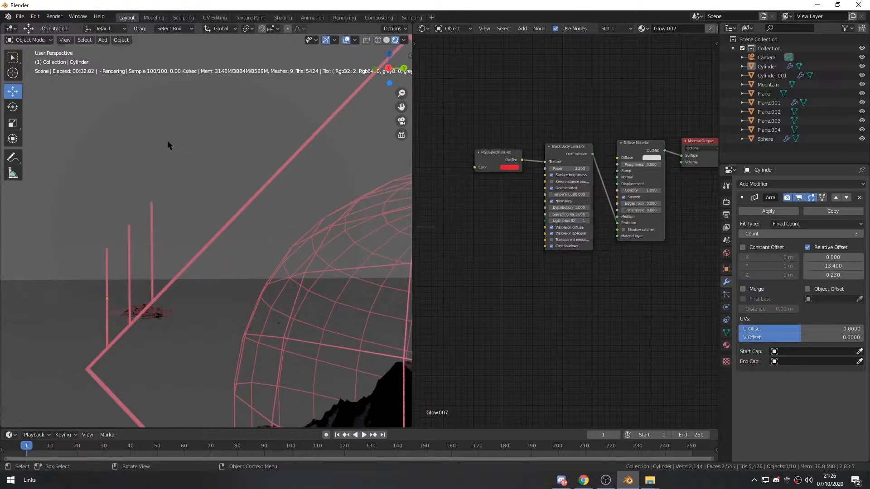
Examine both cylinder arrays against the diamond, sphere and mountain in the wider rendered scene
{"action": "scroll", "coordinate": [198, 217], "scroll_direction": "down", "scroll_amount": 6}
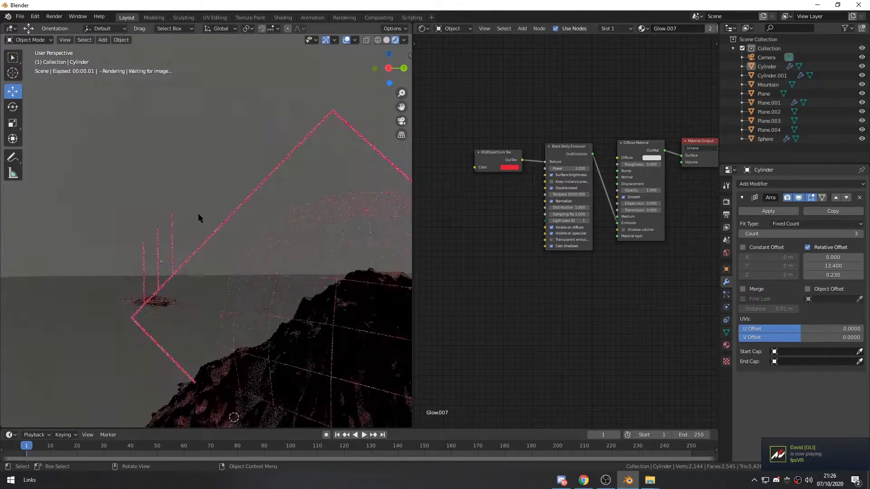
{"action": "middle_click_drag", "start_coordinate": [198, 218], "coordinate": [166, 200], "text": "shift"}
{"action": "scroll", "coordinate": [296, 225], "scroll_direction": "down", "scroll_amount": 1}
{"action": "middle_click_drag", "start_coordinate": [296, 225], "coordinate": [260, 230], "text": "shift"}
{"action": "scroll", "coordinate": [246, 233], "scroll_direction": "up", "scroll_amount": 3}
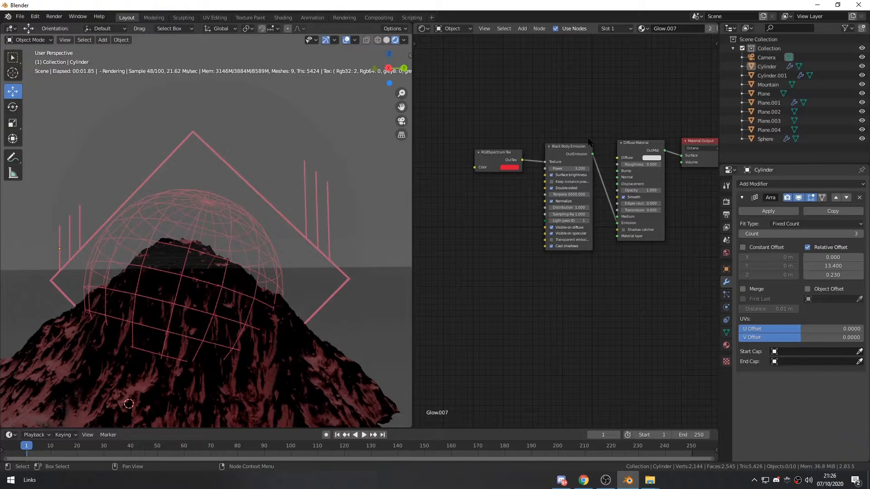
{"action": "scroll", "coordinate": [317, 227], "scroll_direction": "down", "scroll_amount": 3}
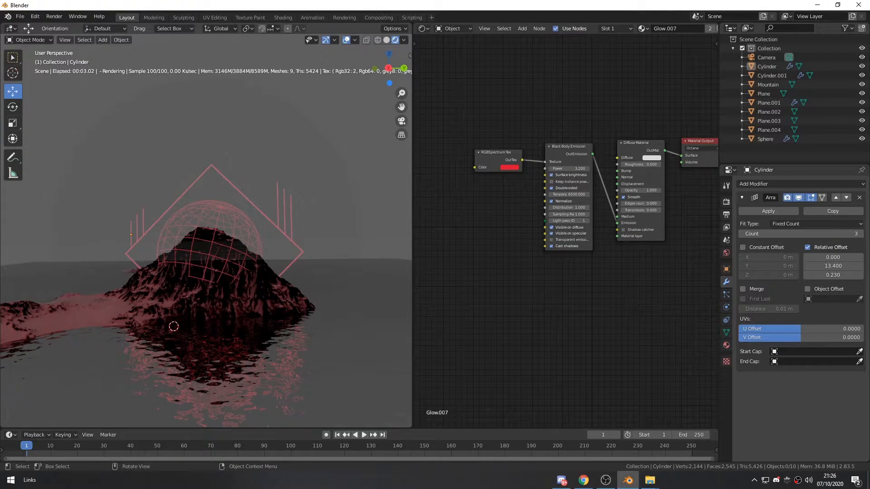
{"action": "middle_click_drag", "start_coordinate": [321, 272], "coordinate": [325, 272], "text": "shift"}
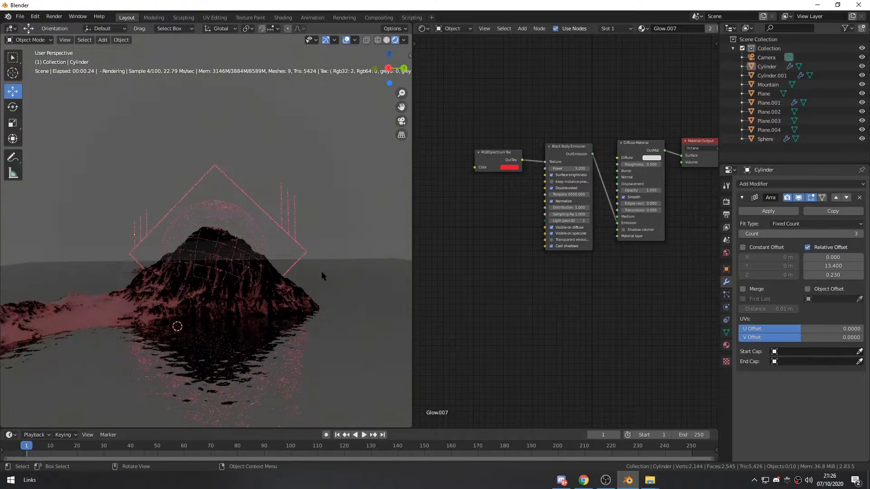
View the scene through the camera and change the world's environment texture colour to black
{"action": "scroll", "coordinate": [291, 275], "scroll_direction": "down", "scroll_amount": 1}
{"action": "scroll", "coordinate": [206, 272], "scroll_direction": "down", "scroll_amount": 1}
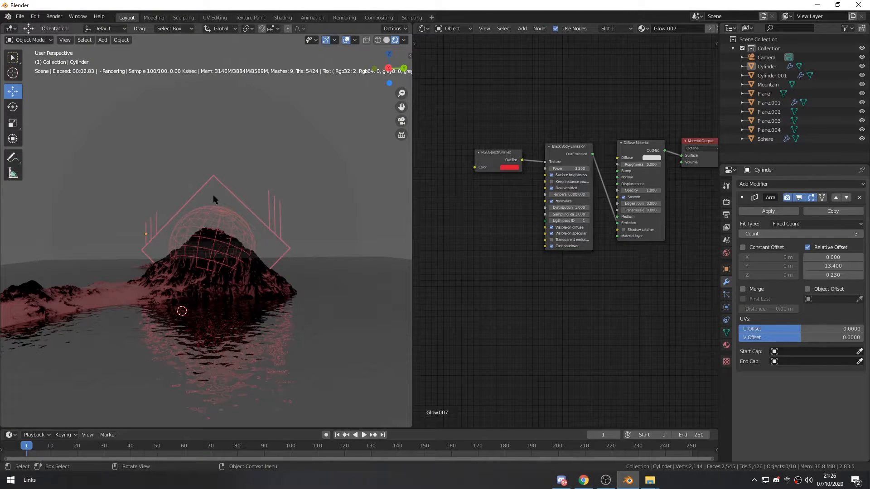
{"action": "key", "text": "KP_0"}
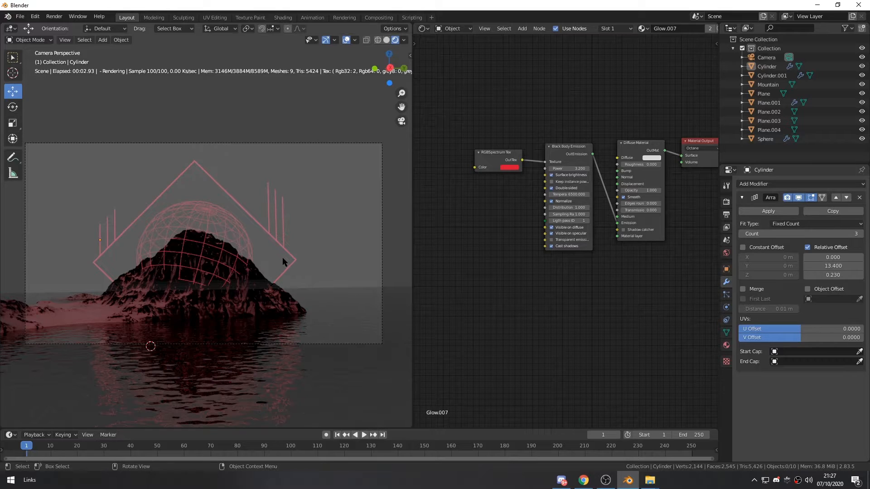
{"action": "left_click", "coordinate": [727, 253]}
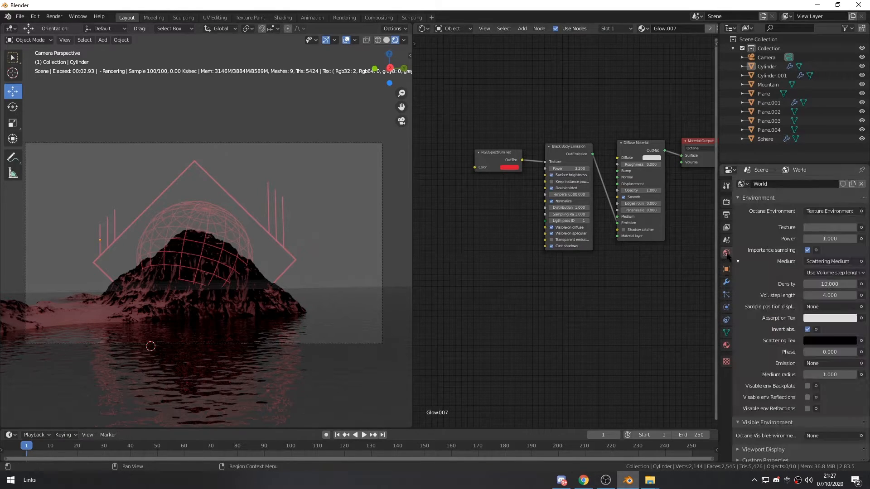
{"action": "left_click", "coordinate": [826, 228]}
{"action": "left_click", "coordinate": [851, 164]}
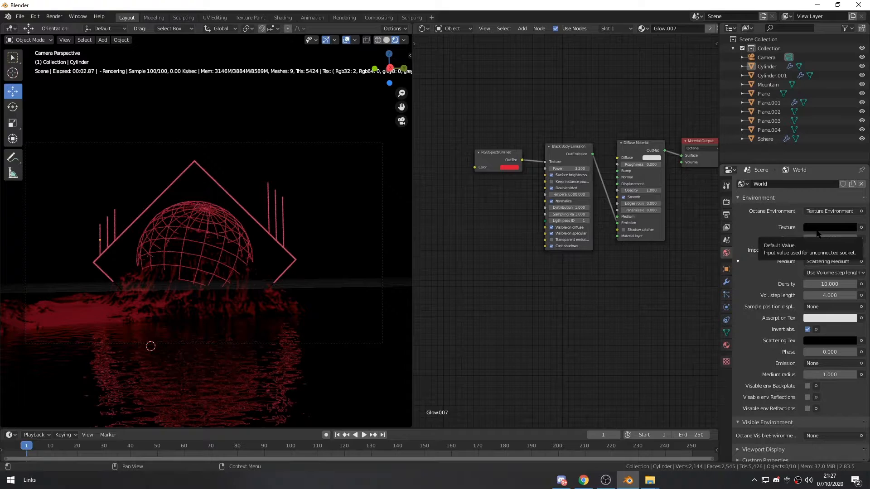
Try densities of 50, 20 and 15 for the world's scattering medium
{"action": "left_click", "coordinate": [825, 285]}
{"action": "type", "text": "50"}
{"action": "key", "text": "Return"}
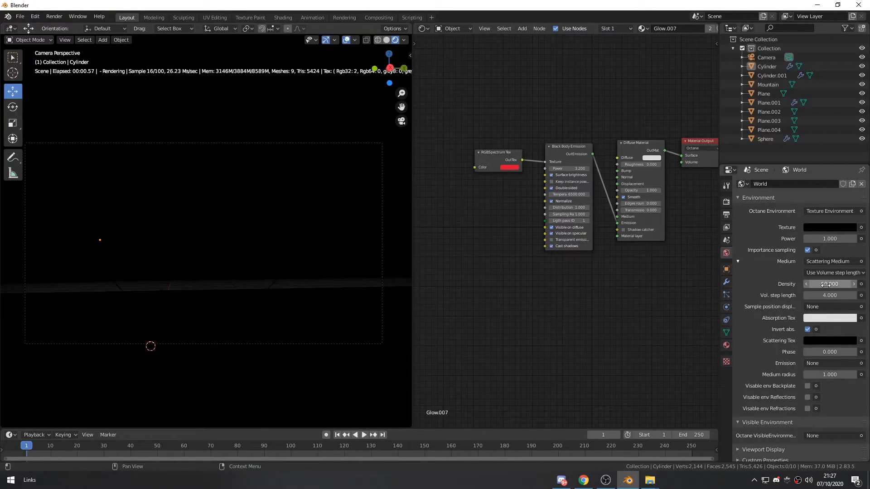
{"action": "left_click", "coordinate": [826, 284]}
{"action": "type", "text": "20"}
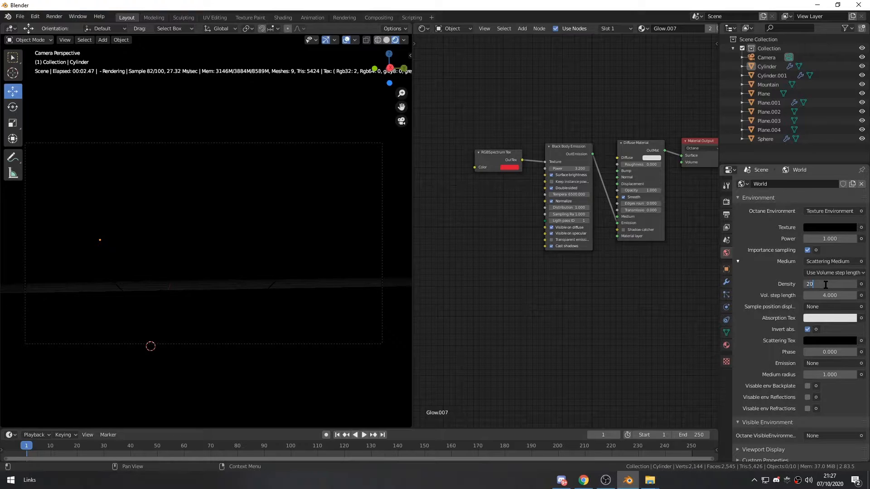
{"action": "key", "text": "Return"}
{"action": "left_click", "coordinate": [825, 285]}
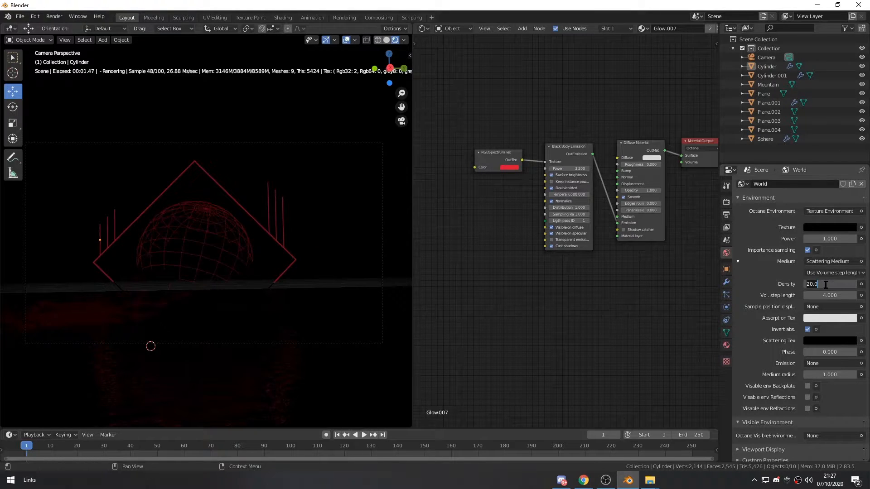
{"action": "type", "text": "15"}
{"action": "key", "text": "Return"}
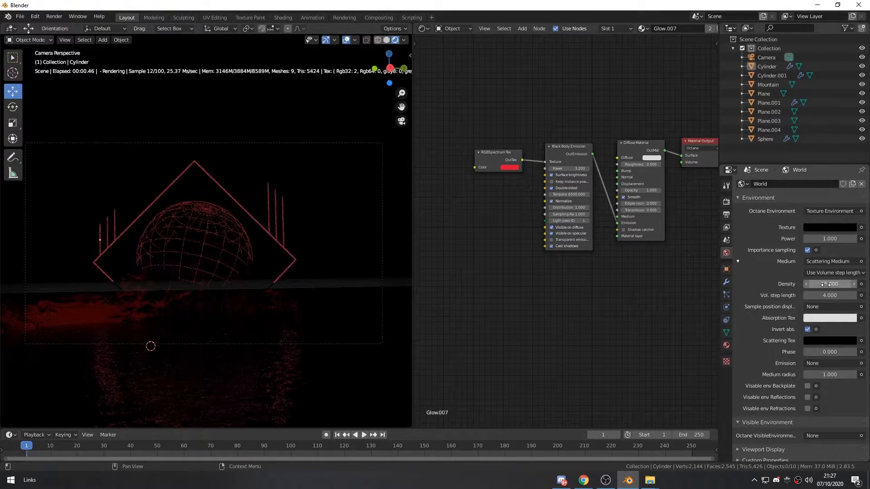
Lower the fog density further for comparison and settle the world's scattering medium at 12
{"action": "left_click", "coordinate": [826, 285]}
{"action": "type", "text": "10"}
{"action": "key", "text": "Return"}
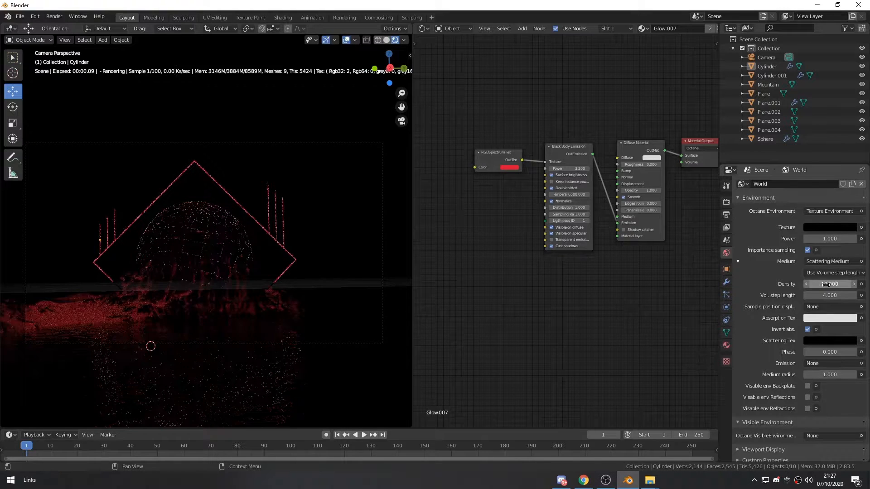
{"action": "left_click", "coordinate": [826, 285]}
{"action": "type", "text": "5"}
{"action": "key", "text": "Return"}
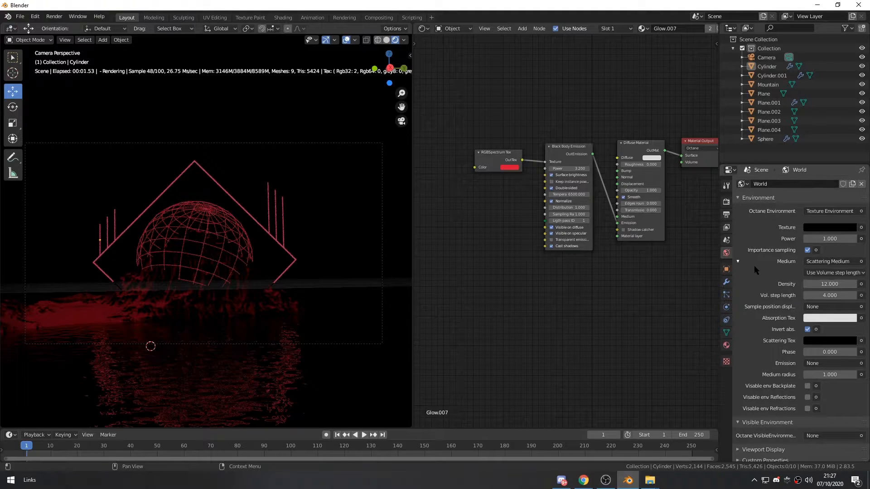
Select the camera and save the scene as tutorialPT4.blend
{"action": "left_click", "coordinate": [768, 58]}
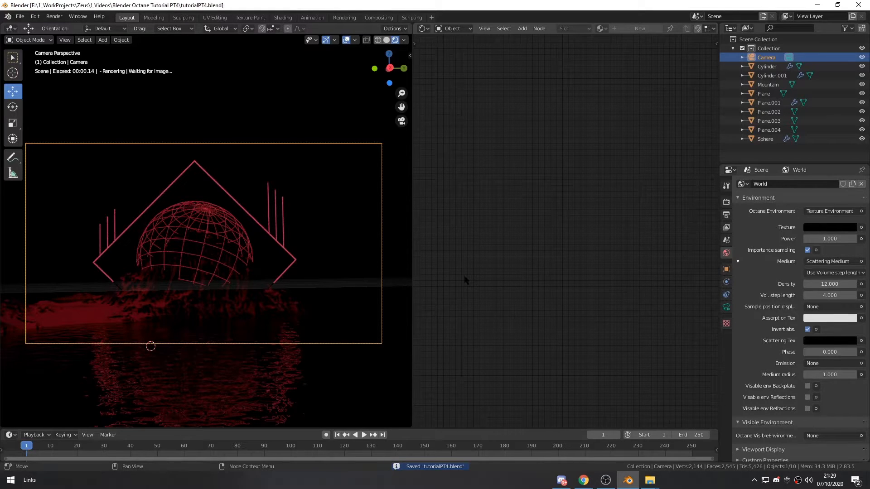
{"action": "left_click", "coordinate": [768, 59]}
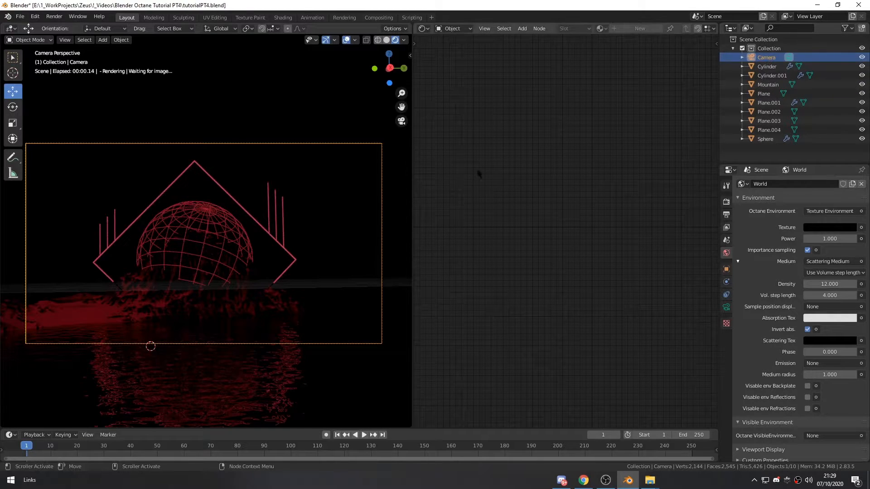
{"action": "key", "text": "ctrl+s"}
{"action": "left_click", "coordinate": [772, 59]}
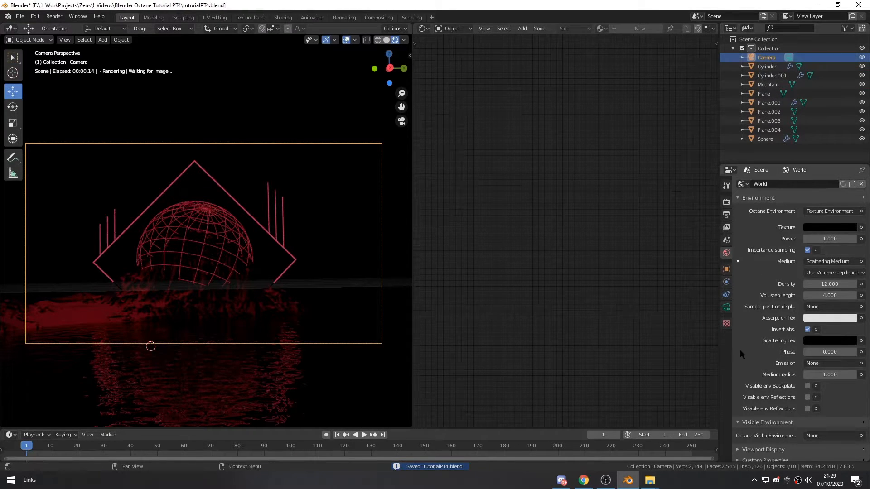
Enable the Octane Camera Imager (Render Mode) in the camera's data settings
{"action": "left_click", "coordinate": [727, 308]}
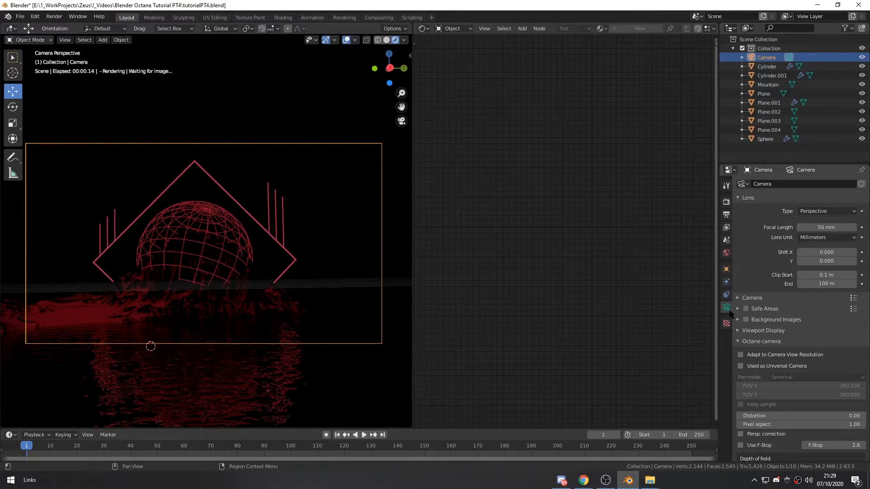
{"action": "left_click", "coordinate": [768, 103]}
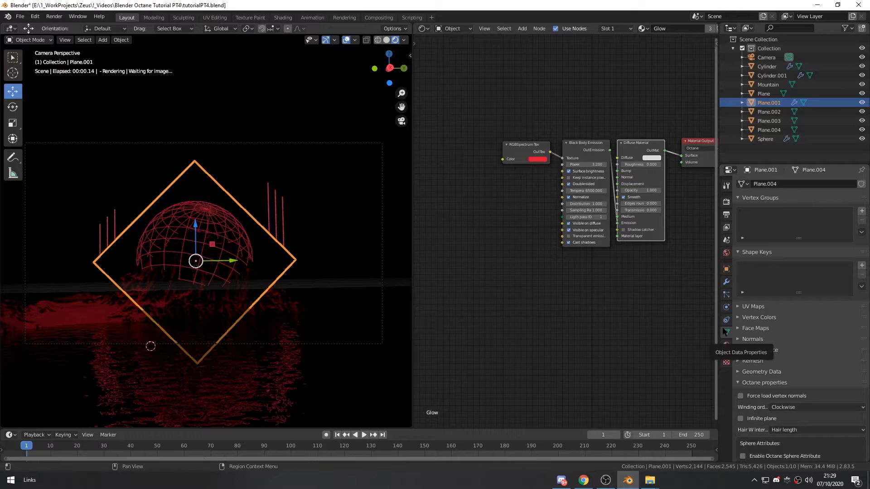
{"action": "left_click", "coordinate": [767, 58]}
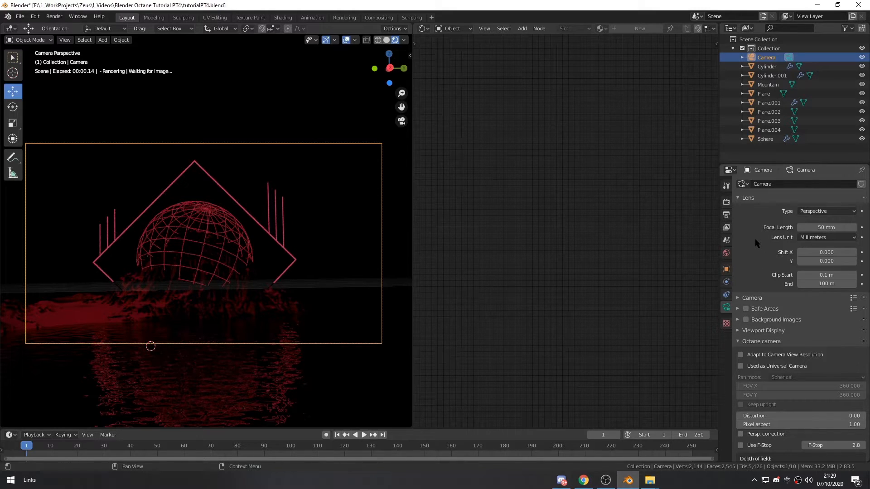
{"action": "scroll", "coordinate": [790, 343], "scroll_direction": "down", "scroll_amount": 4}
{"action": "scroll", "coordinate": [805, 354], "scroll_direction": "down", "scroll_amount": 15}
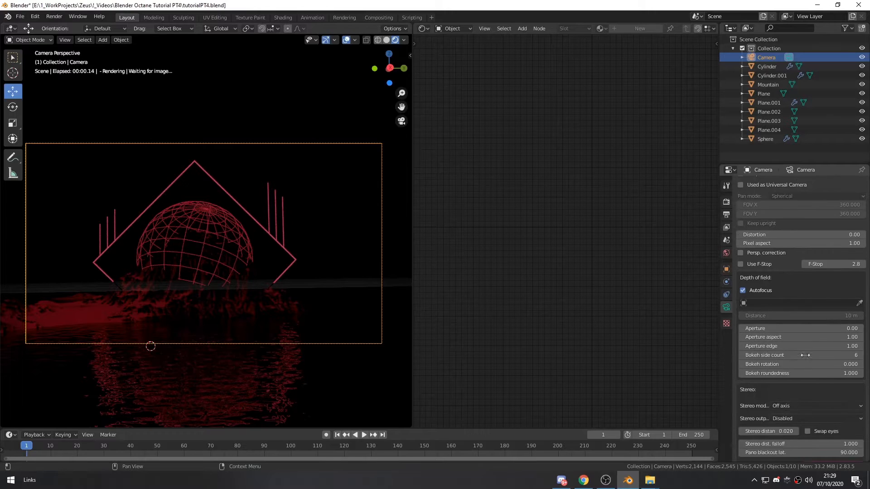
{"action": "scroll", "coordinate": [803, 373], "scroll_direction": "down", "scroll_amount": 3}
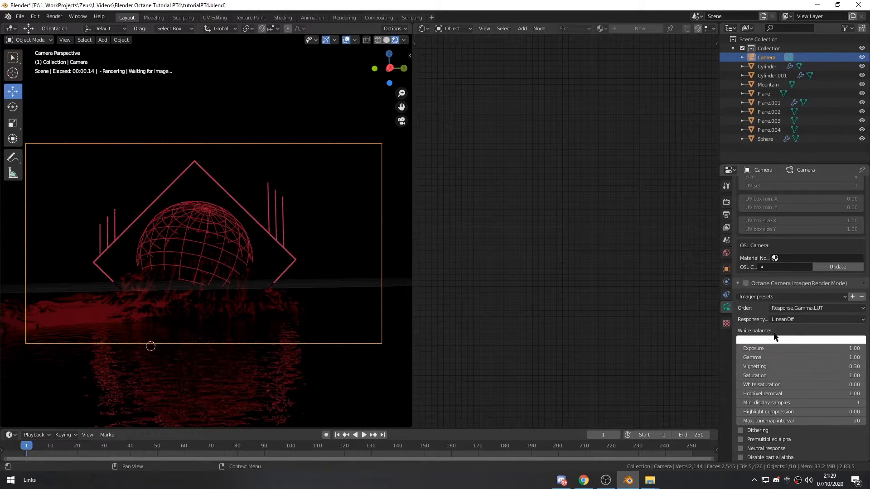
{"action": "left_click", "coordinate": [746, 284]}
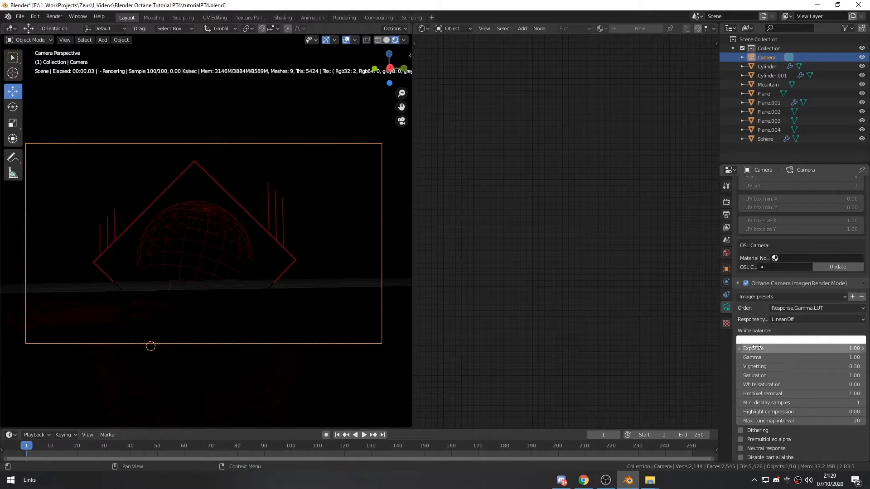
Try a camera imager exposure of about 7.1, inserting a keyframe on it and deleting that keyframe
{"action": "left_click", "coordinate": [863, 348]}
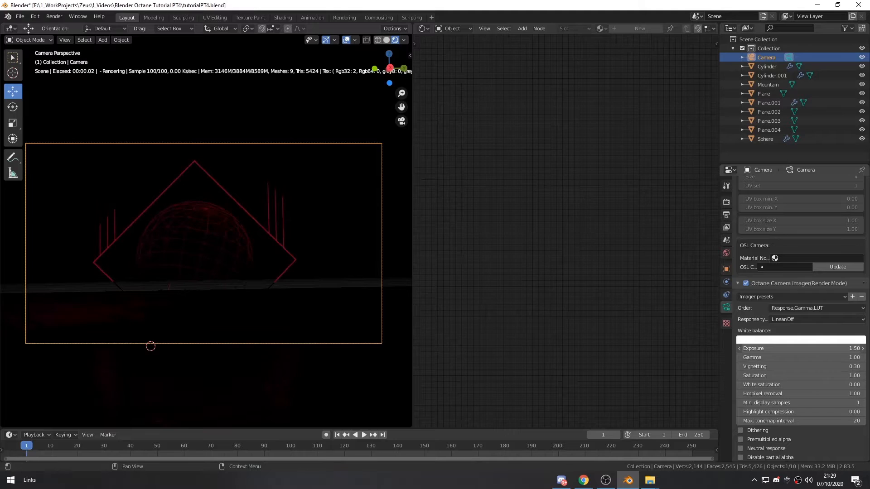
{"action": "left_click_drag", "start_coordinate": [809, 348], "coordinate": [829, 348]}
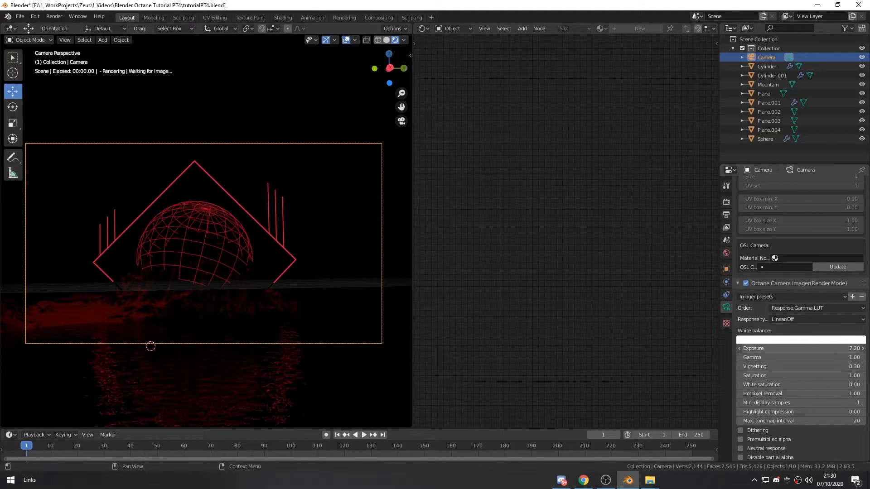
{"action": "right_click", "coordinate": [785, 349]}
{"action": "left_click", "coordinate": [784, 350]}
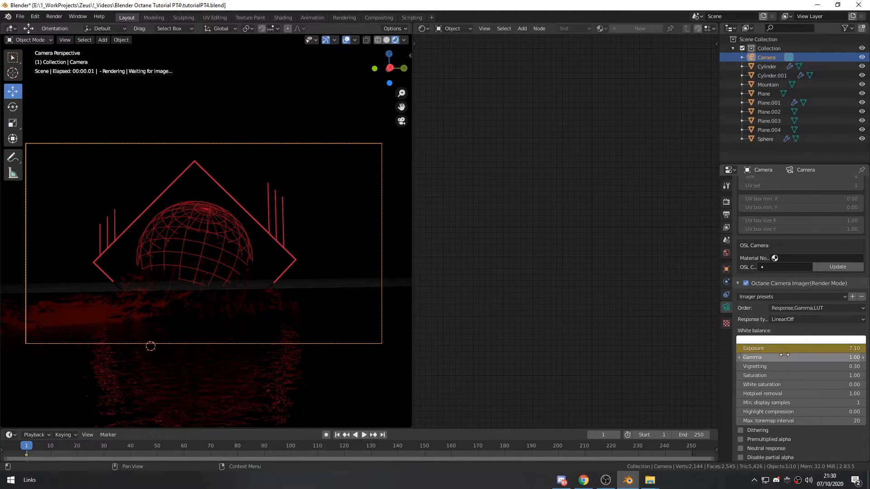
{"action": "right_click", "coordinate": [785, 350]}
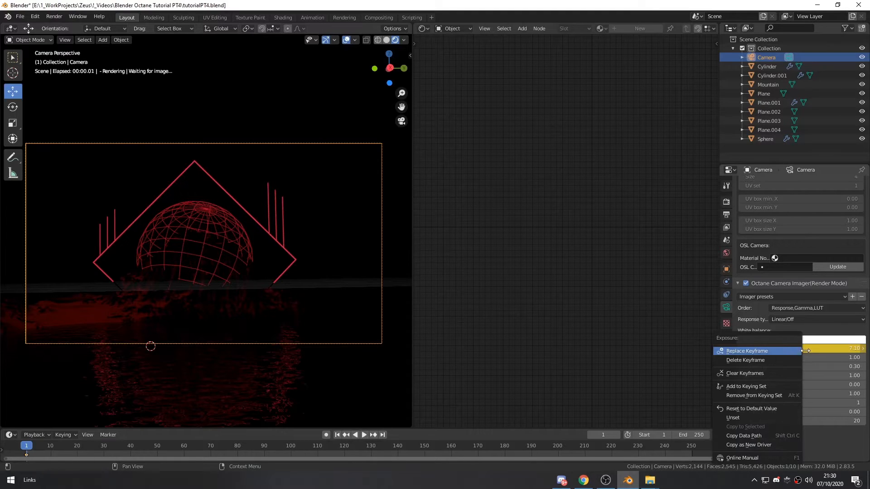
{"action": "left_click", "coordinate": [770, 360]}
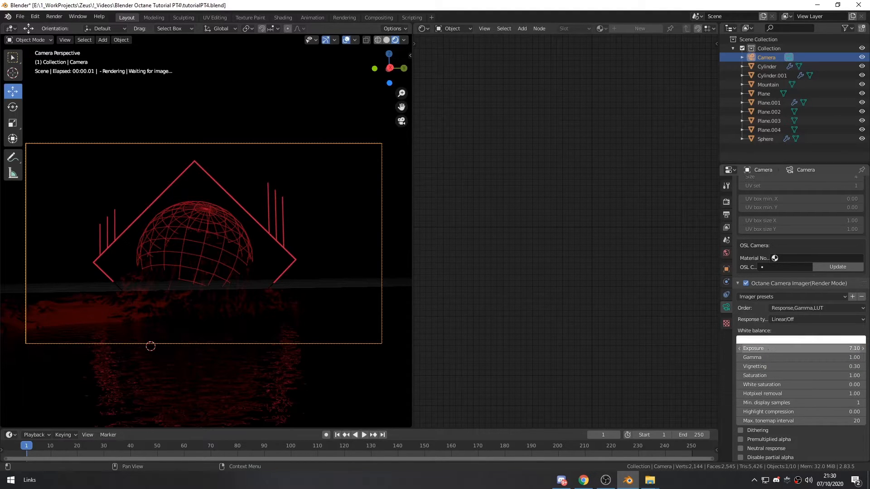
Try a camera imager exposure of 7 and raise it to 9.5
{"action": "left_click", "coordinate": [773, 350]}
{"action": "type", "text": "7"}
{"action": "key", "text": "Return"}
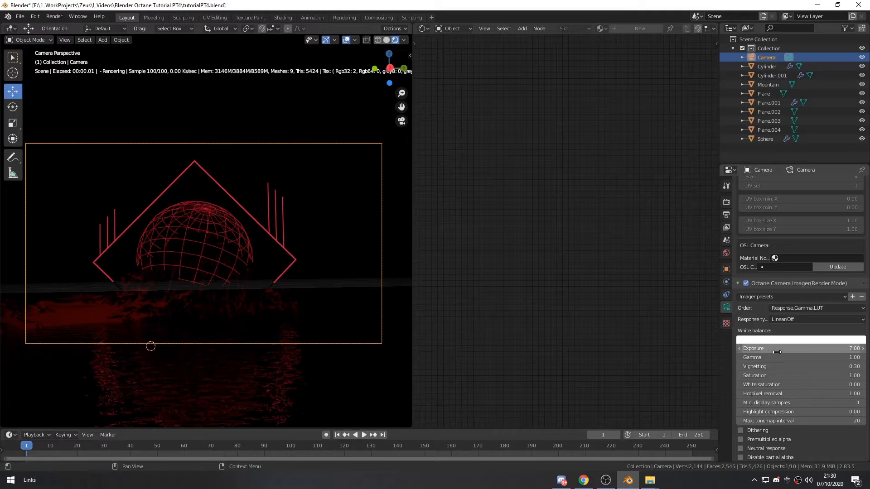
{"action": "left_click", "coordinate": [796, 350]}
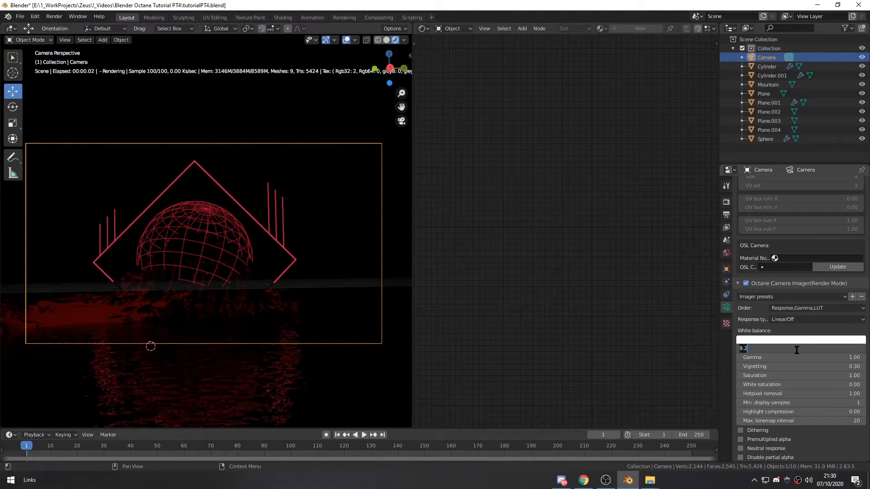
{"action": "type", "text": "9.5"}
{"action": "key", "text": "Return"}
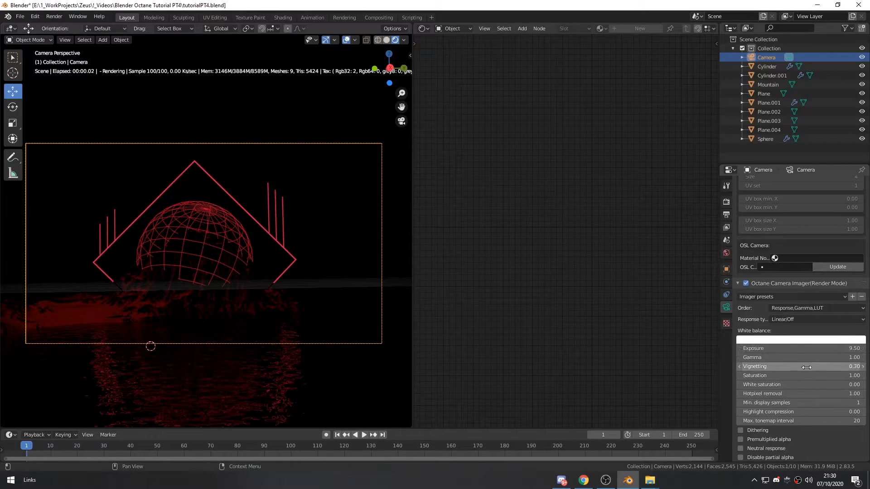
Enable Octane Post Processing for the camera and set the bloom power to 20
{"action": "scroll", "coordinate": [818, 435], "scroll_direction": "down", "scroll_amount": 5}
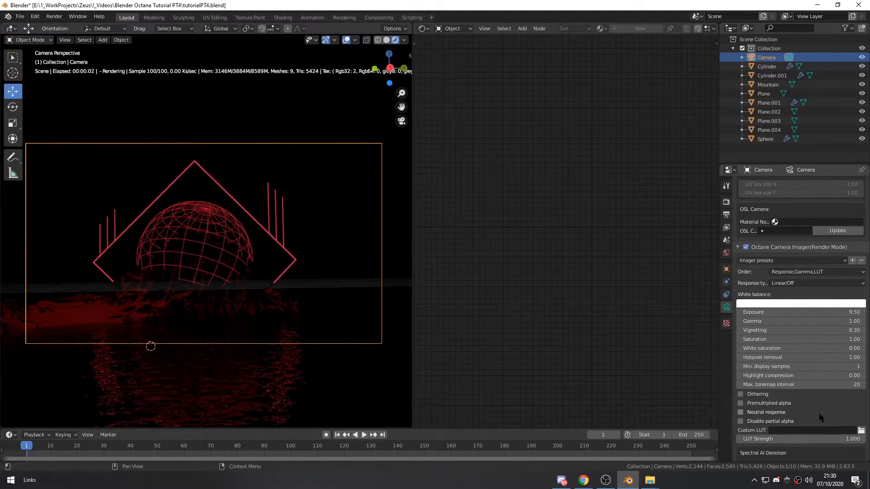
{"action": "scroll", "coordinate": [824, 376], "scroll_direction": "down", "scroll_amount": 5}
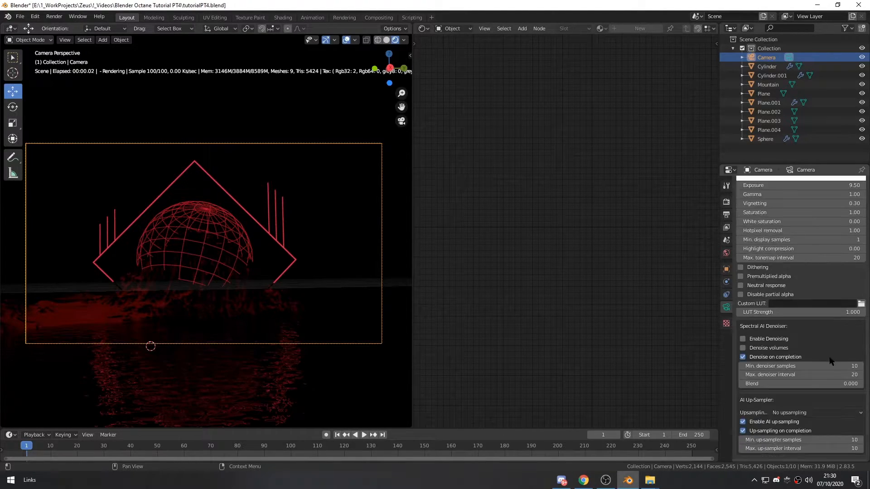
{"action": "scroll", "coordinate": [822, 370], "scroll_direction": "down", "scroll_amount": 3}
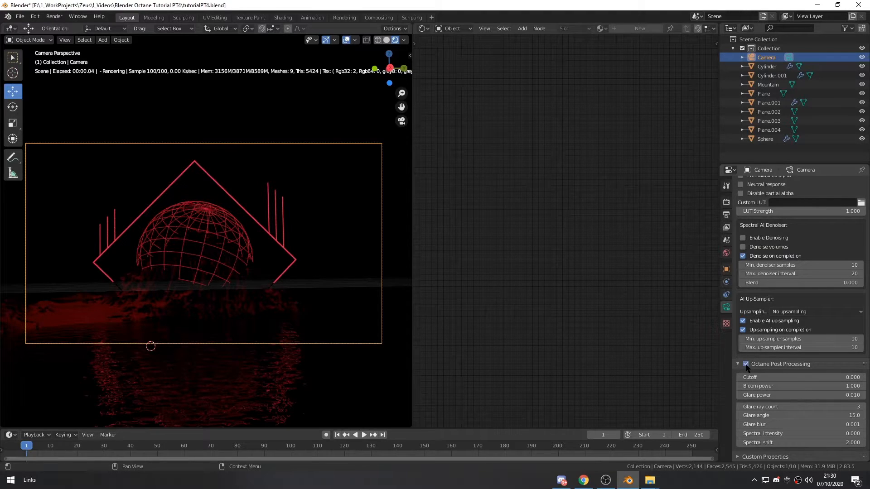
{"action": "left_click", "coordinate": [775, 386]}
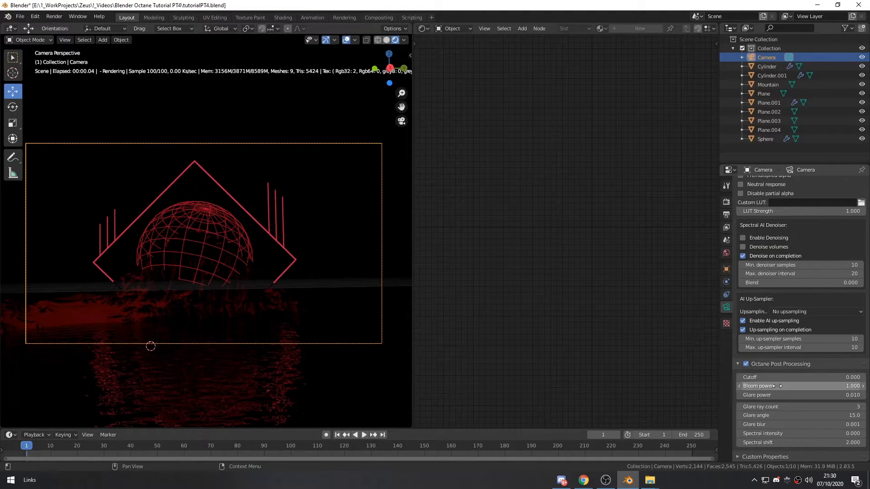
{"action": "type", "text": "20"}
{"action": "key", "text": "Return"}
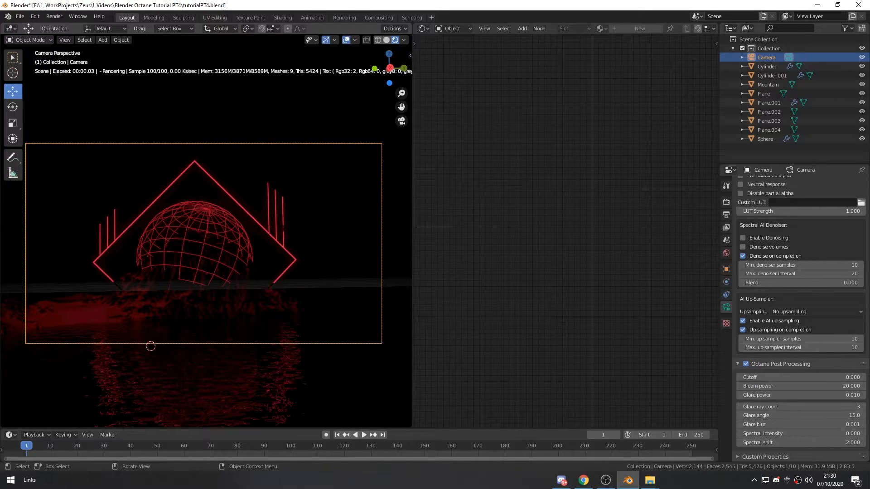
Strengthen the neon glow by setting the camera's bloom power to 150
{"action": "left_click_drag", "start_coordinate": [778, 385], "coordinate": [839, 386]}
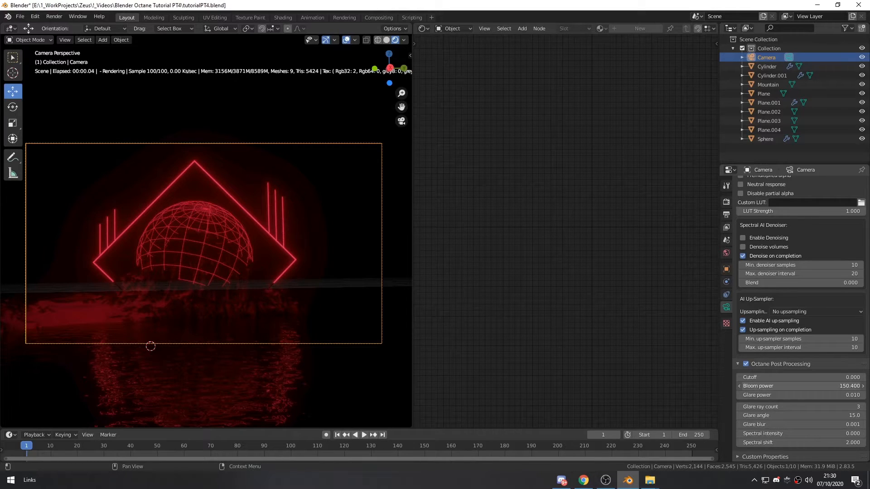
{"action": "left_click_drag", "start_coordinate": [838, 386], "coordinate": [838, 385]}
{"action": "left_click", "coordinate": [780, 388]}
{"action": "type", "text": "150"}
{"action": "key", "text": "Return"}
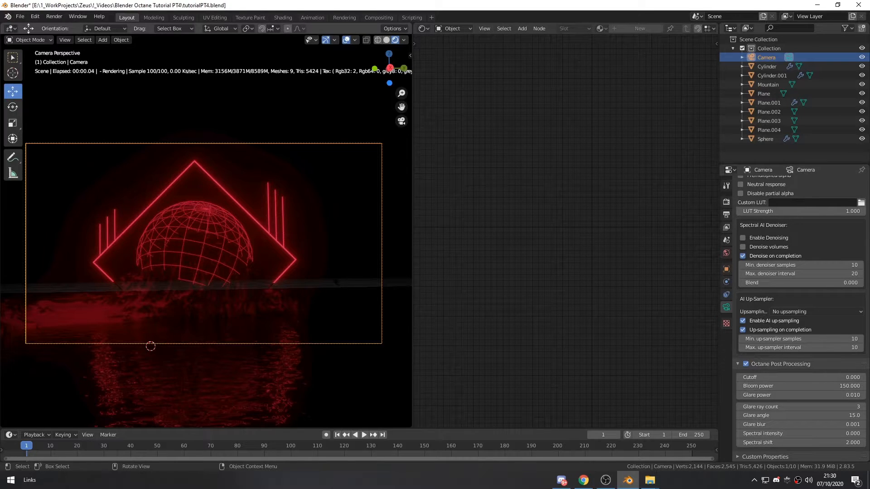
Try a glare power of 50 in the camera's Octane Post Processing
{"action": "left_click_drag", "start_coordinate": [792, 399], "coordinate": [830, 398]}
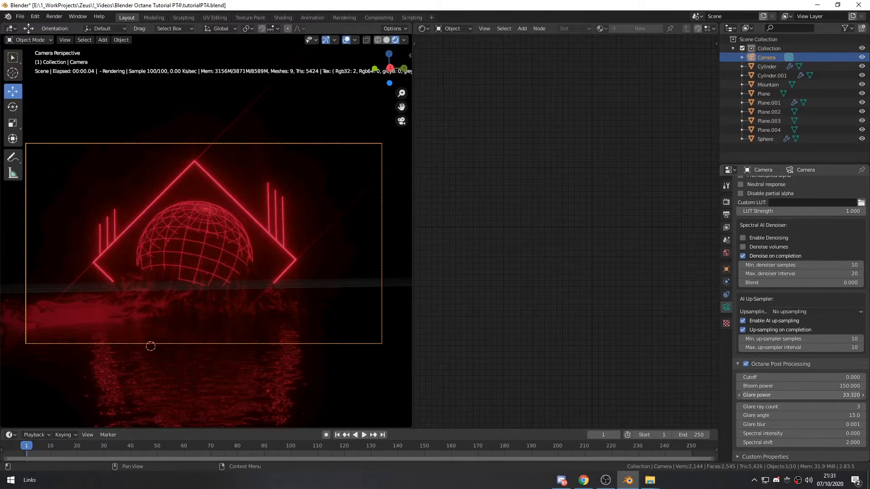
{"action": "left_click", "coordinate": [794, 398]}
{"action": "type", "text": "50"}
{"action": "key", "text": "Return"}
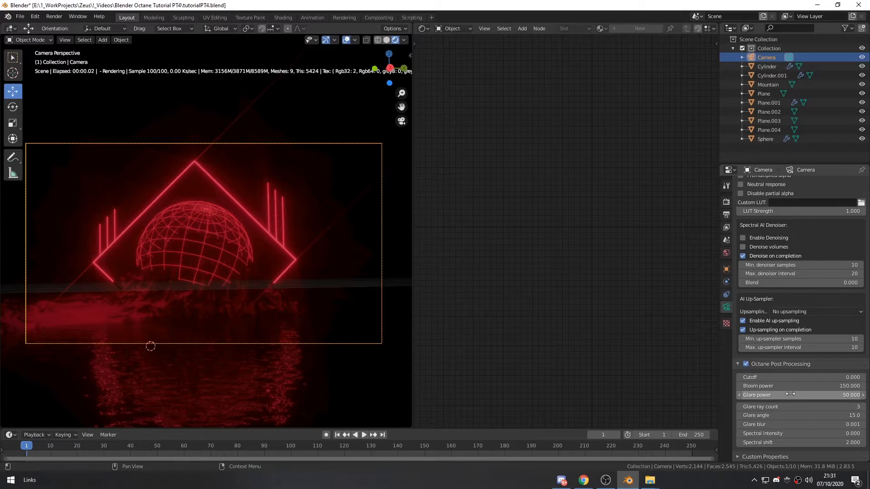
Try a glare angle of 60 for the camera's glare streaks
{"action": "left_click_drag", "start_coordinate": [776, 417], "coordinate": [815, 416]}
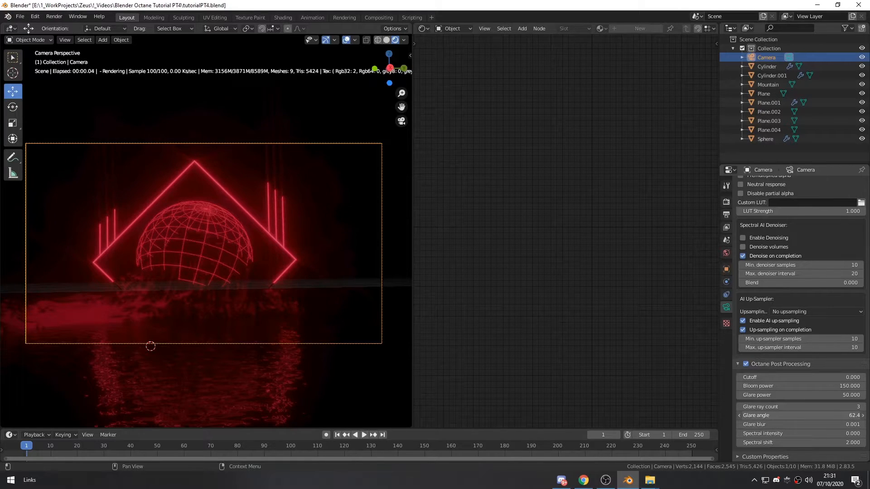
{"action": "left_click", "coordinate": [776, 415]}
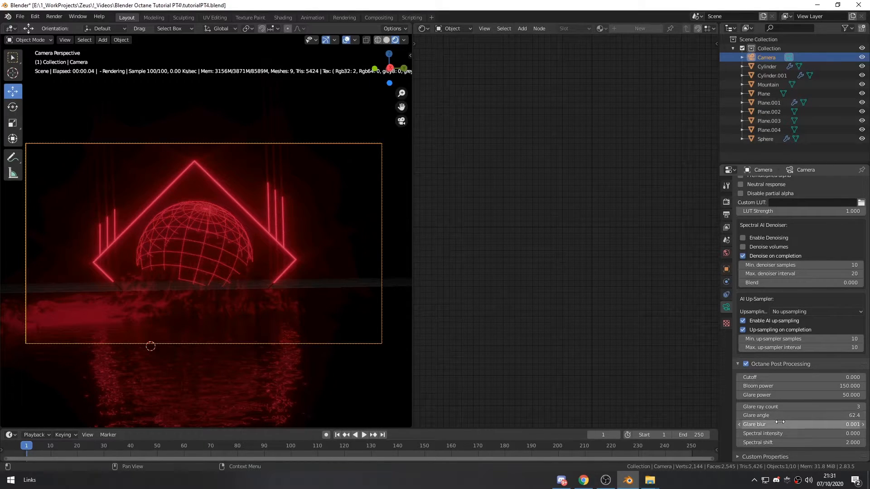
{"action": "type", "text": "60"}
{"action": "key", "text": "Return"}
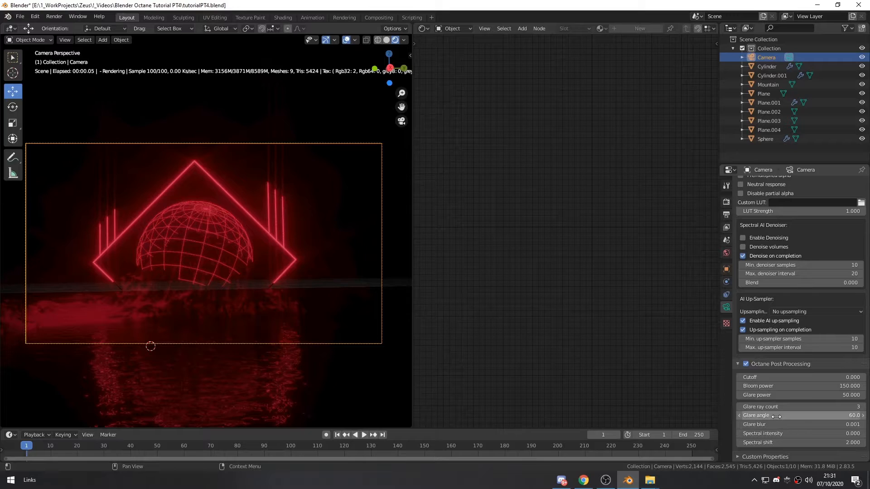
Refine the camera's glare with an angle of 1, power of about 36.6, ray count of 2 and blur of 0.07
{"action": "left_click", "coordinate": [798, 415]}
{"action": "type", "text": "0"}
{"action": "left_click_drag", "start_coordinate": [797, 416], "coordinate": [798, 414]}
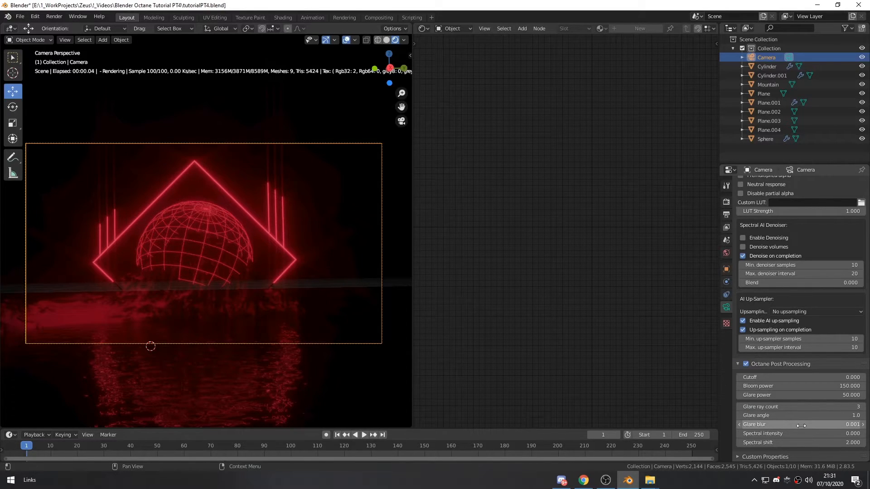
{"action": "mouse_move", "coordinate": [795, 396]}
{"action": "left_mouse_down"}
{"action": "mouse_move", "coordinate": [780, 395]}
{"action": "mouse_move", "coordinate": [791, 396]}
{"action": "left_mouse_up"}
{"action": "mouse_move", "coordinate": [798, 425]}
{"action": "left_mouse_down"}
{"action": "mouse_move", "coordinate": [815, 426]}
{"action": "mouse_move", "coordinate": [806, 426]}
{"action": "left_mouse_up"}
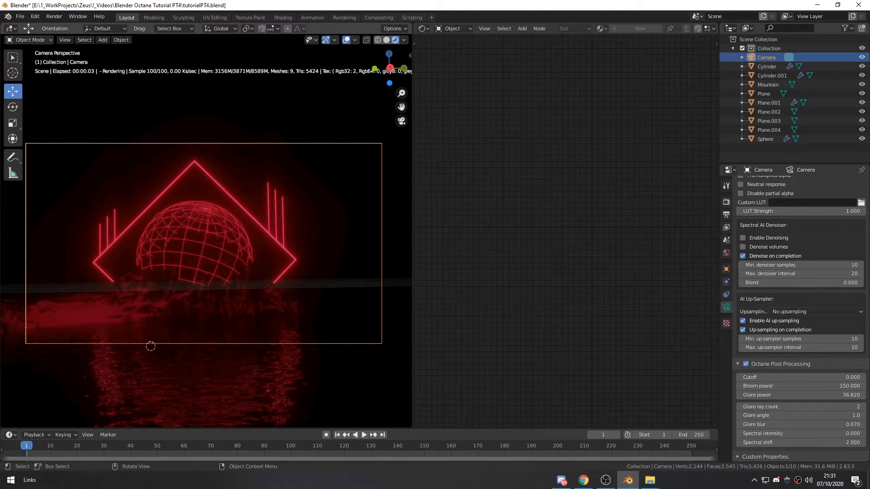
Enable the camera's Spectral AI Denoiser with volume denoising and save the project file
{"action": "left_click", "coordinate": [209, 231]}
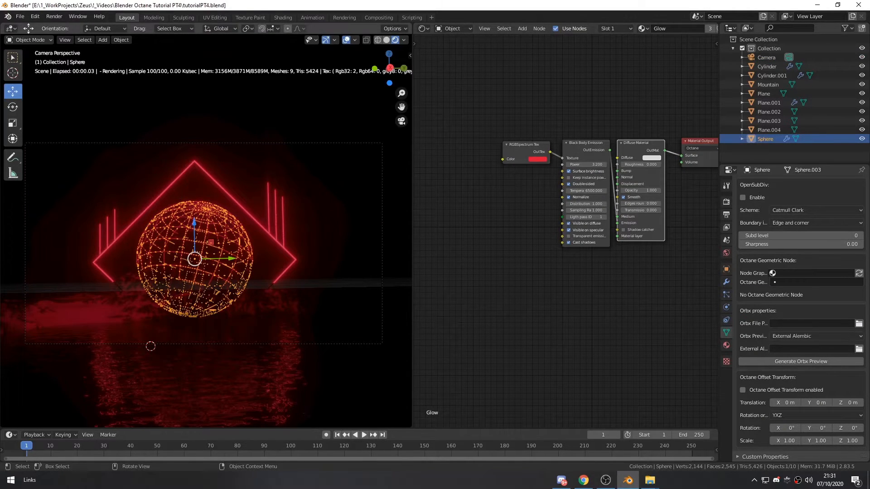
{"action": "left_click", "coordinate": [767, 153]}
{"action": "left_click", "coordinate": [766, 58]}
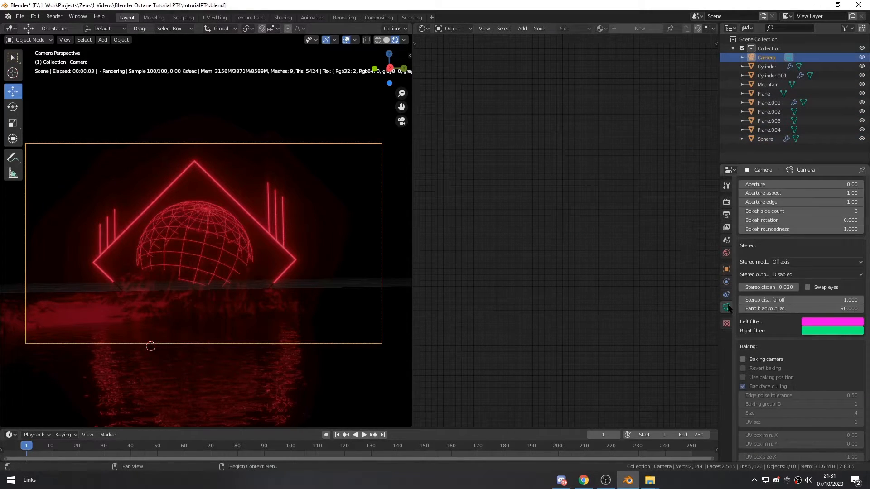
{"action": "scroll", "coordinate": [791, 368], "scroll_direction": "down", "scroll_amount": 10}
{"action": "scroll", "coordinate": [791, 369], "scroll_direction": "down", "scroll_amount": 6}
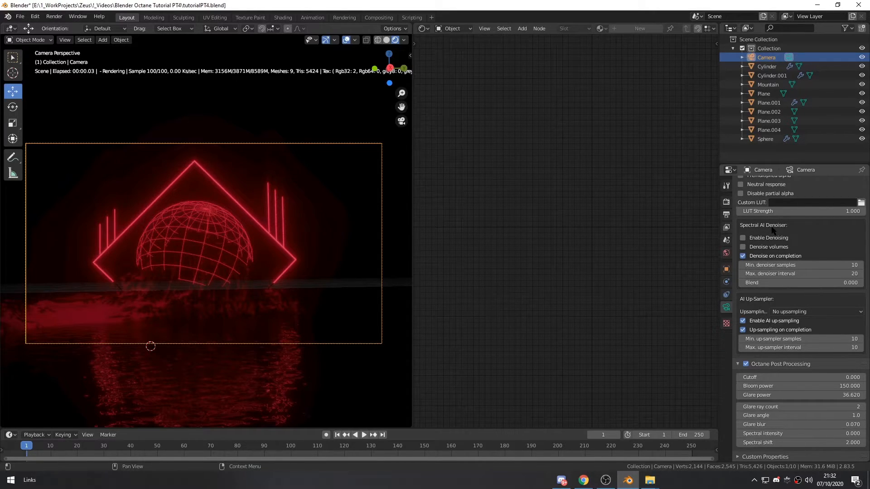
{"action": "left_click", "coordinate": [743, 238]}
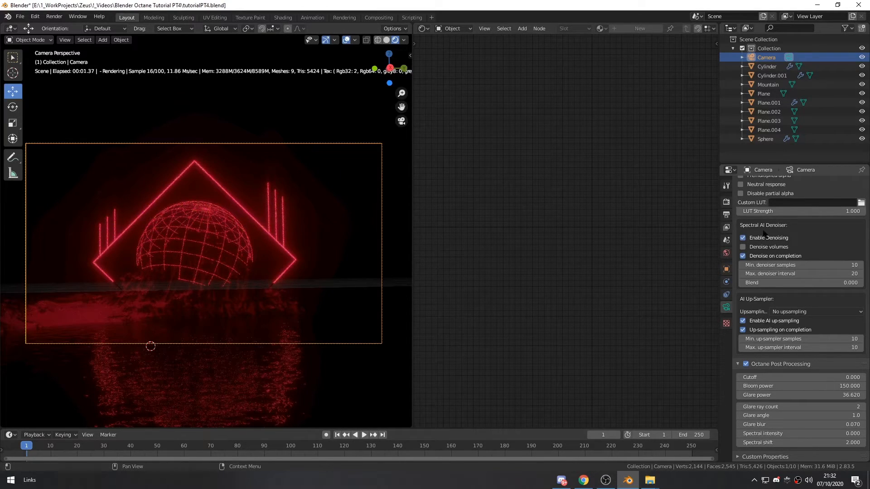
{"action": "left_click", "coordinate": [743, 247]}
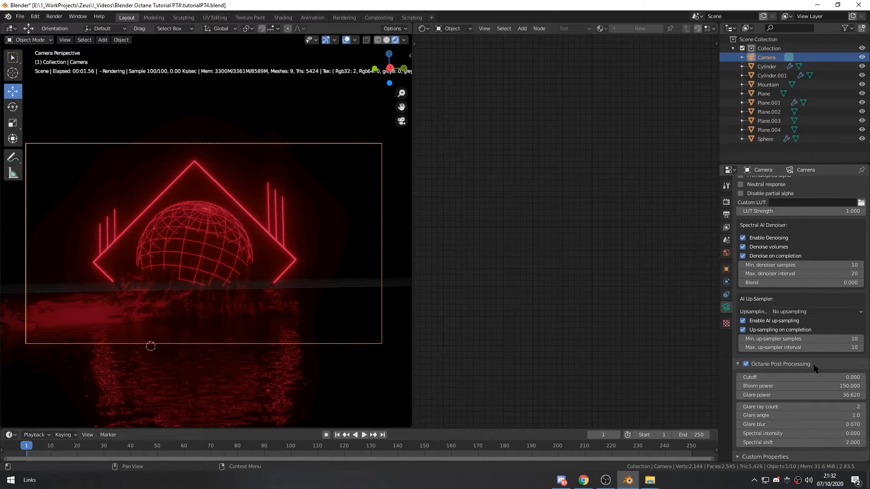
{"action": "left_click", "coordinate": [758, 151]}
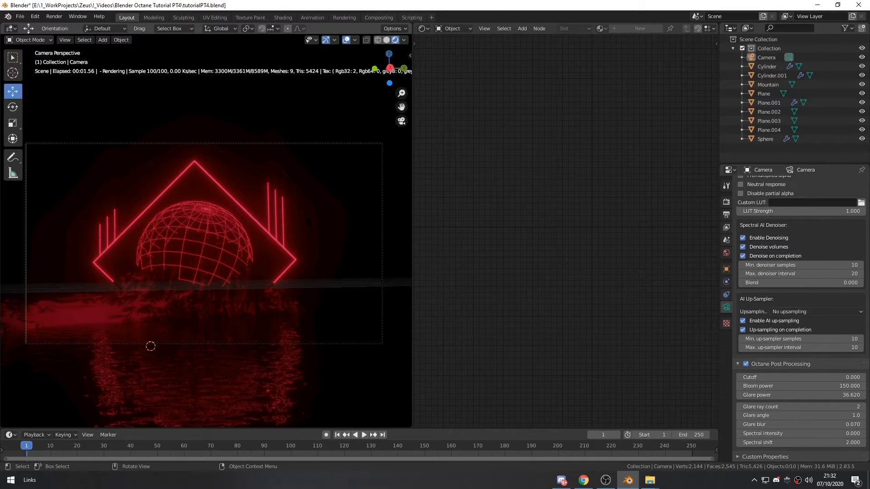
{"action": "key", "text": "ctrl+s"}
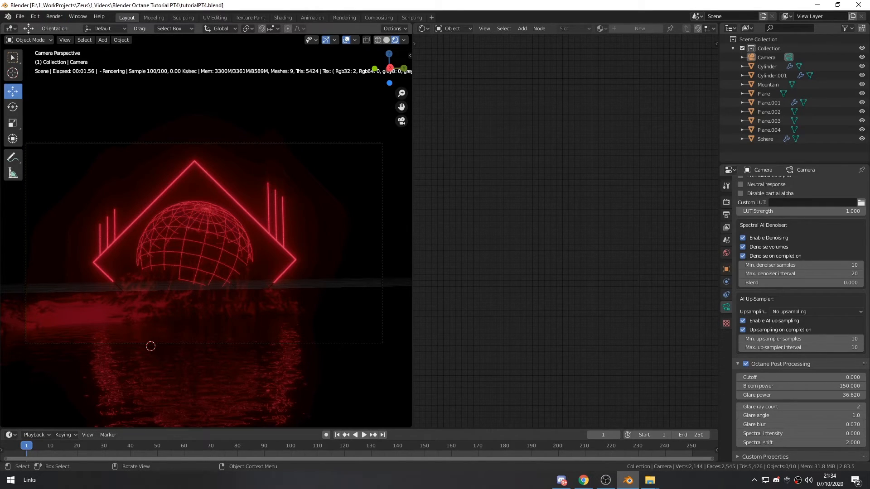
Set the Octane kernel's maximum render samples to 700
{"action": "left_click", "coordinate": [726, 216]}
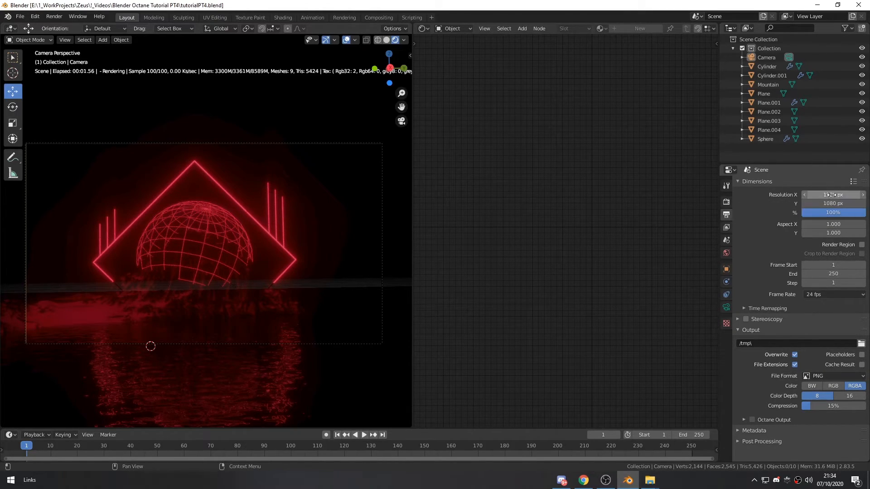
{"action": "left_click", "coordinate": [726, 203]}
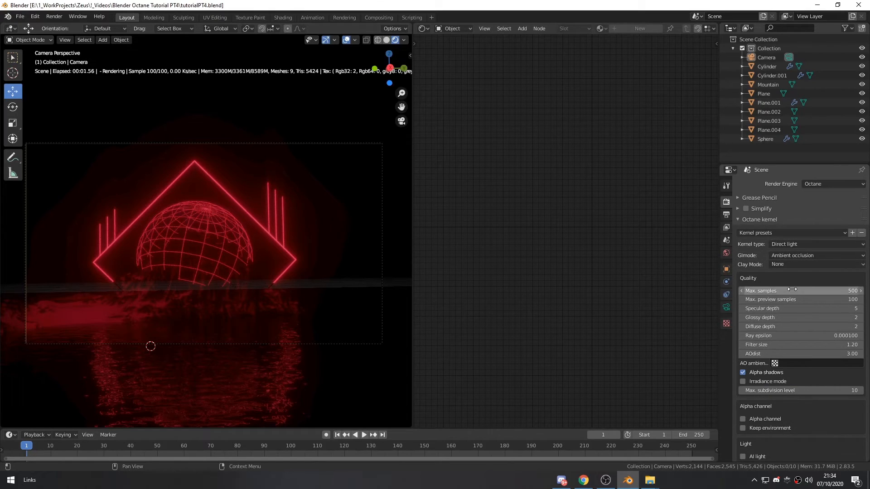
{"action": "scroll", "coordinate": [819, 355], "scroll_direction": "down", "scroll_amount": 1}
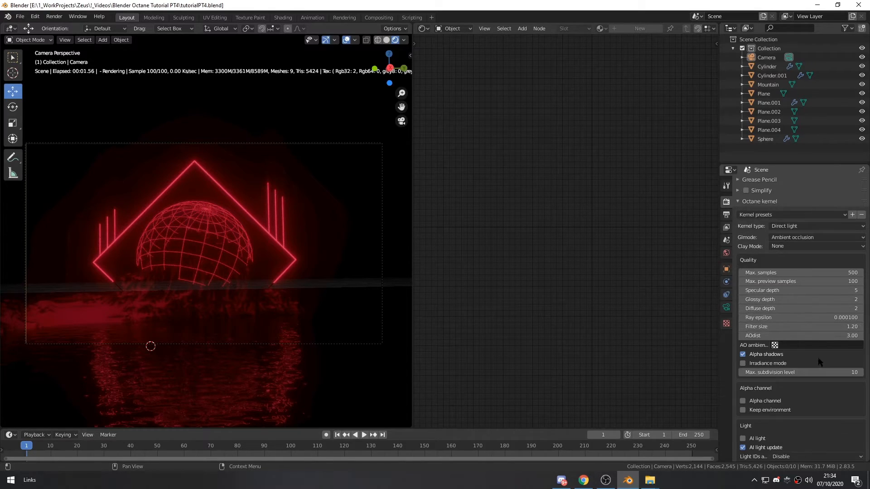
{"action": "scroll", "coordinate": [818, 368], "scroll_direction": "up", "scroll_amount": 1}
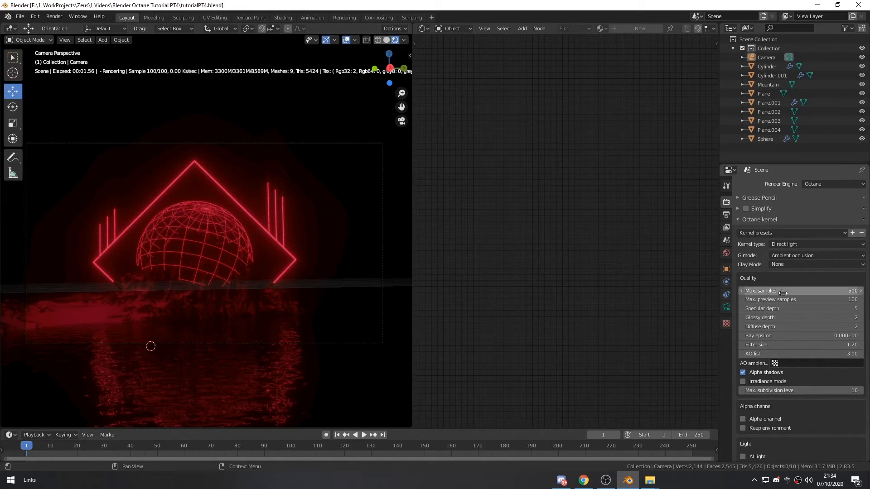
{"action": "left_click", "coordinate": [836, 291]}
{"action": "type", "text": "700"}
{"action": "key", "text": "Return"}
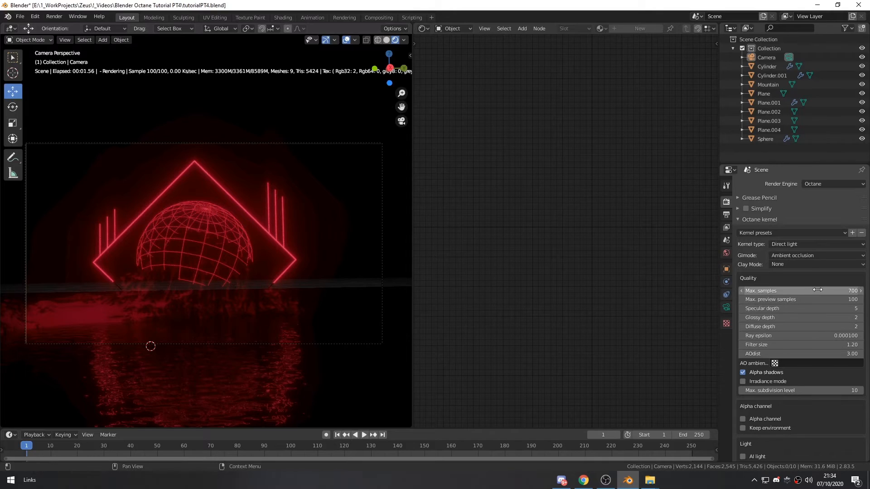
Turn off rendered viewport shading in favour of solid, test-render the image and close the render window
{"action": "left_click", "coordinate": [54, 17]}
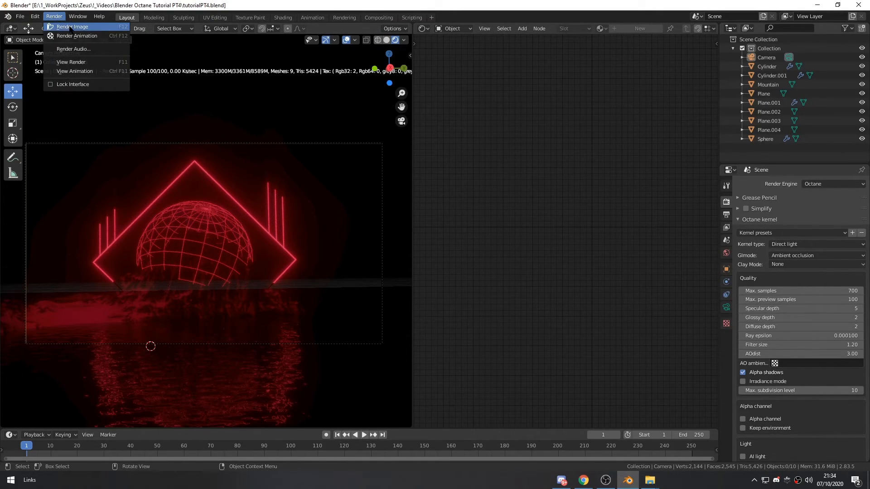
{"action": "left_click", "coordinate": [72, 28]}
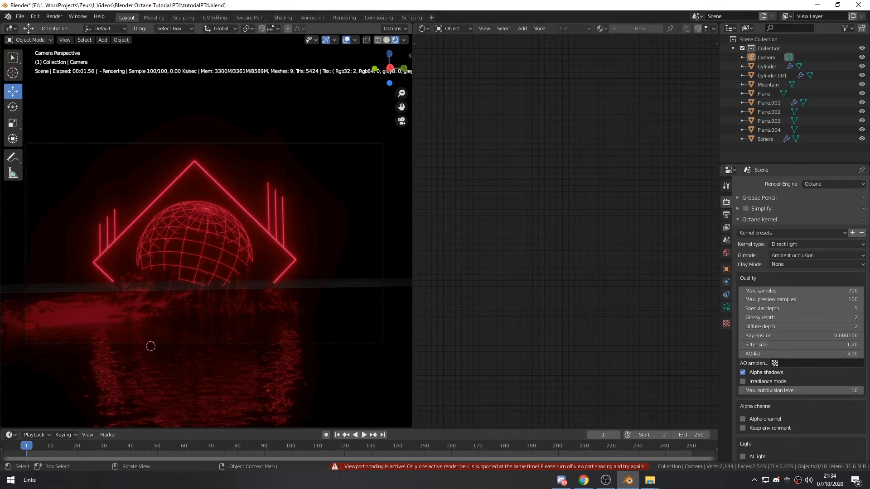
{"action": "left_click", "coordinate": [387, 40]}
{"action": "left_click", "coordinate": [54, 16]}
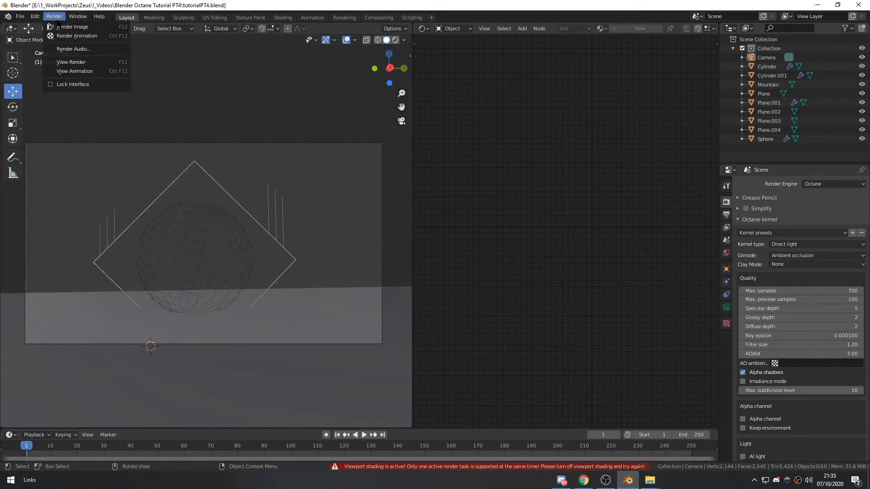
{"action": "left_click", "coordinate": [64, 26]}
{"action": "scroll", "coordinate": [430, 222], "scroll_direction": "down", "scroll_amount": 3}
{"action": "scroll", "coordinate": [434, 226], "scroll_direction": "up", "scroll_amount": 2}
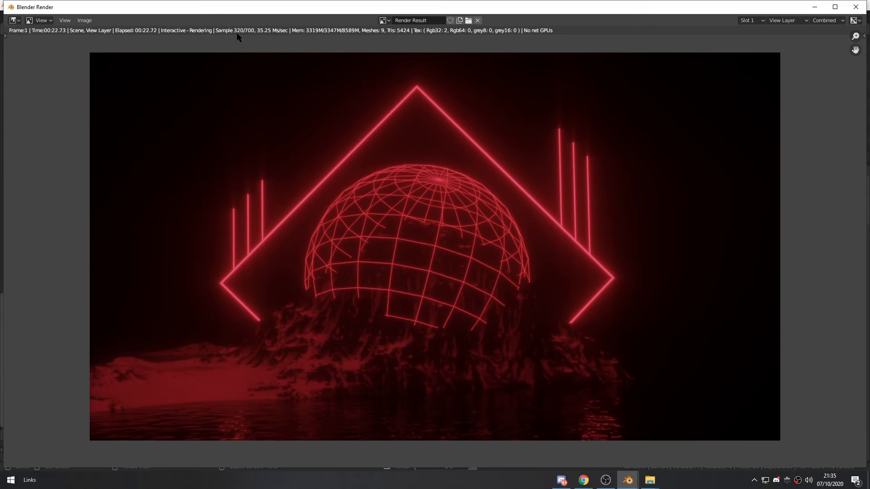
{"action": "left_click", "coordinate": [854, 8]}
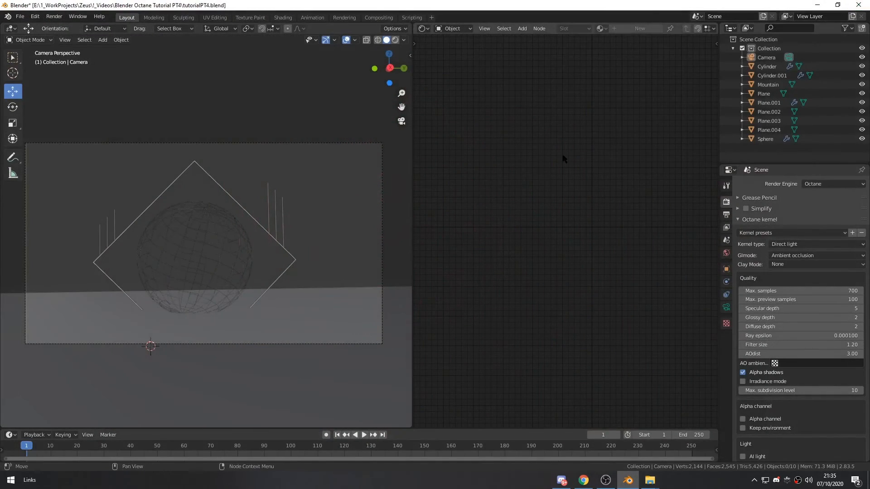
Thicken the sphere's Wireframe modifier to about 0.0037 m and render the image again
{"action": "left_click", "coordinate": [222, 251]}
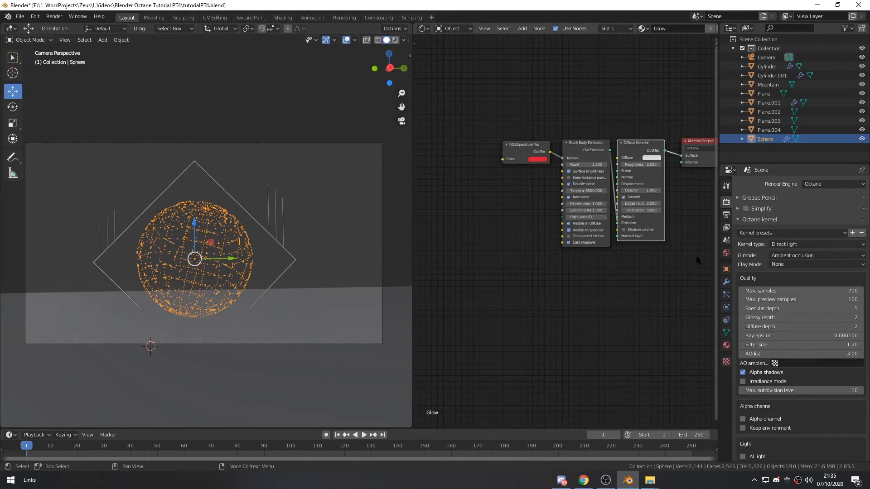
{"action": "left_click", "coordinate": [726, 282]}
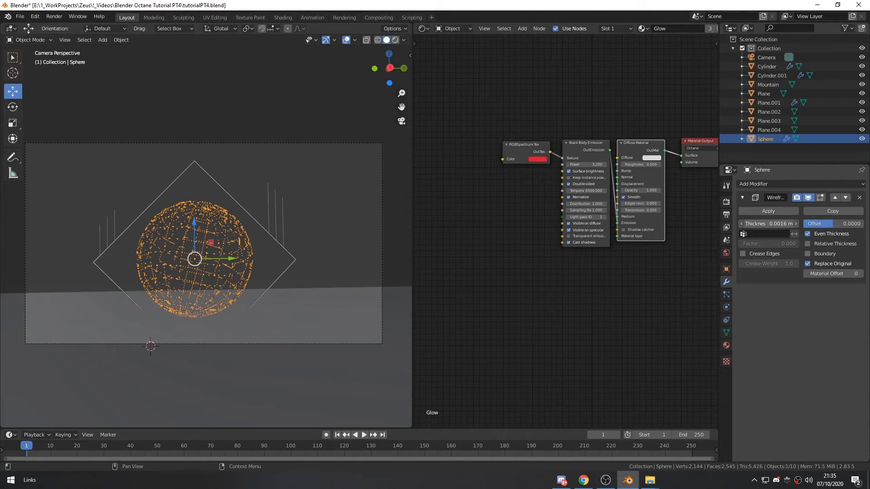
{"action": "left_click_drag", "start_coordinate": [766, 223], "coordinate": [766, 222]}
{"action": "left_click", "coordinate": [54, 16]}
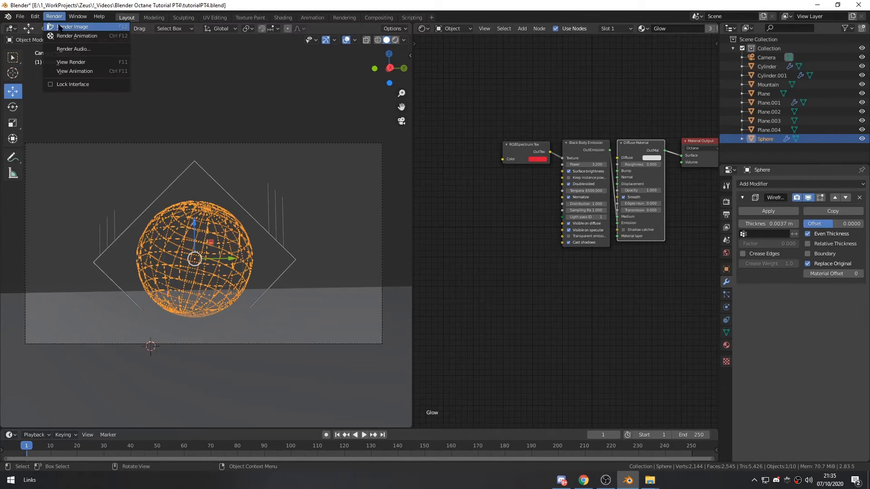
{"action": "left_click", "coordinate": [63, 28]}
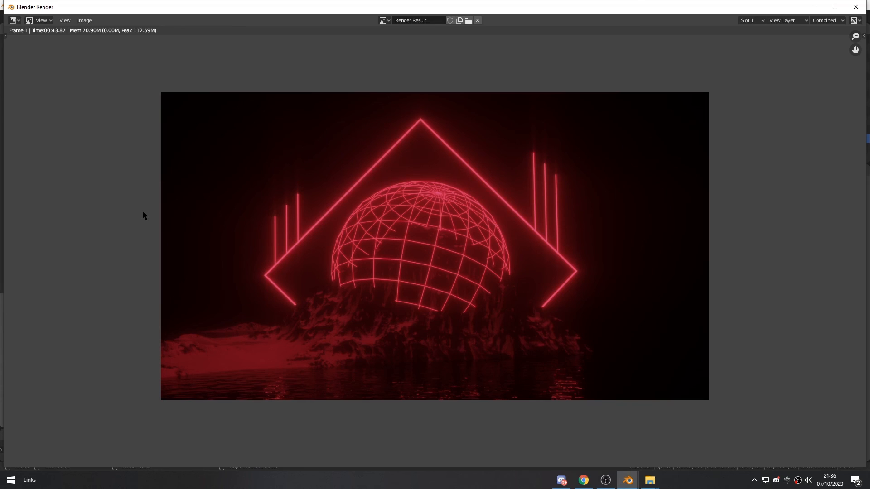
Save the rendered image as a PNG named tutorialPT4 in the Blender Octane Tutorial PT4 folder
{"action": "left_click", "coordinate": [84, 21]}
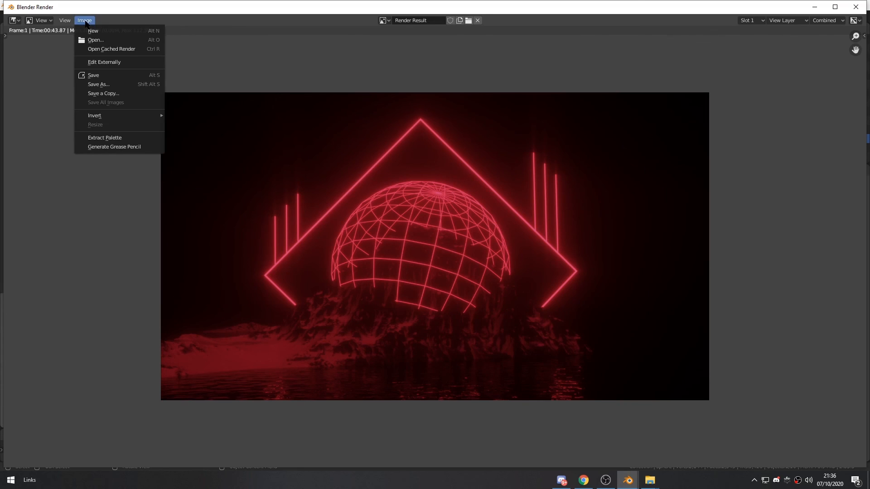
{"action": "left_click", "coordinate": [104, 84]}
{"action": "left_click_drag", "start_coordinate": [392, 118], "coordinate": [364, 99]}
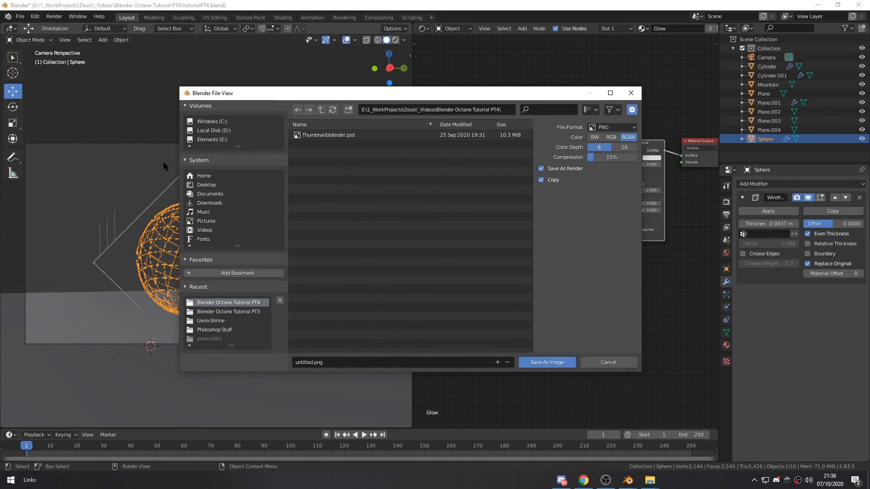
{"action": "left_click", "coordinate": [334, 361]}
{"action": "type", "text": "tut"}
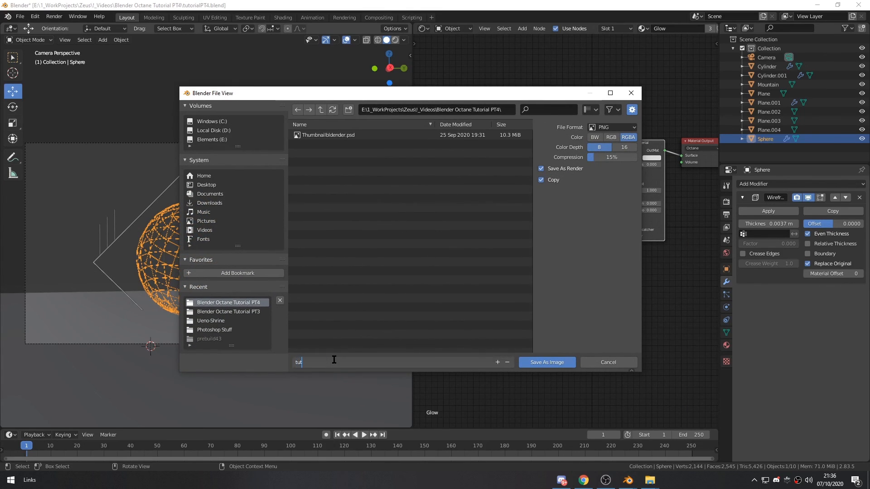
{"action": "type", "text": "orialPT4"}
{"action": "left_click", "coordinate": [547, 363]}
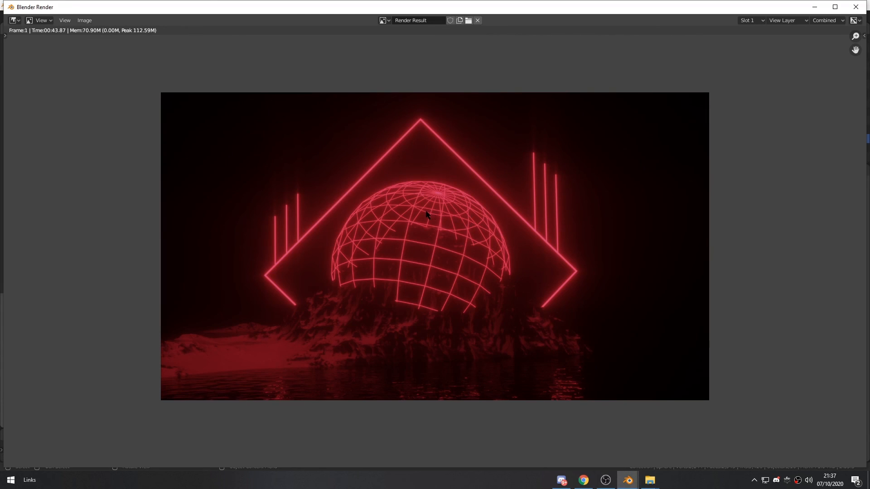
{"action": "left_click", "coordinate": [650, 481]}
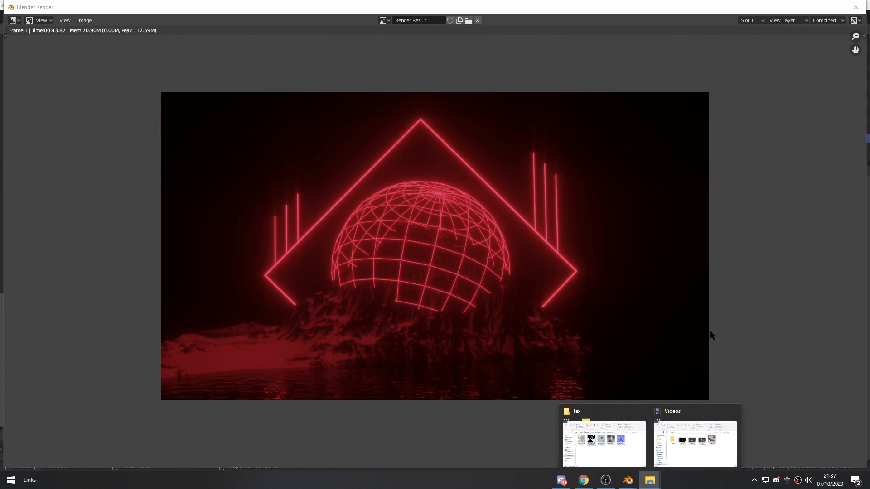
{"action": "left_click", "coordinate": [793, 297]}
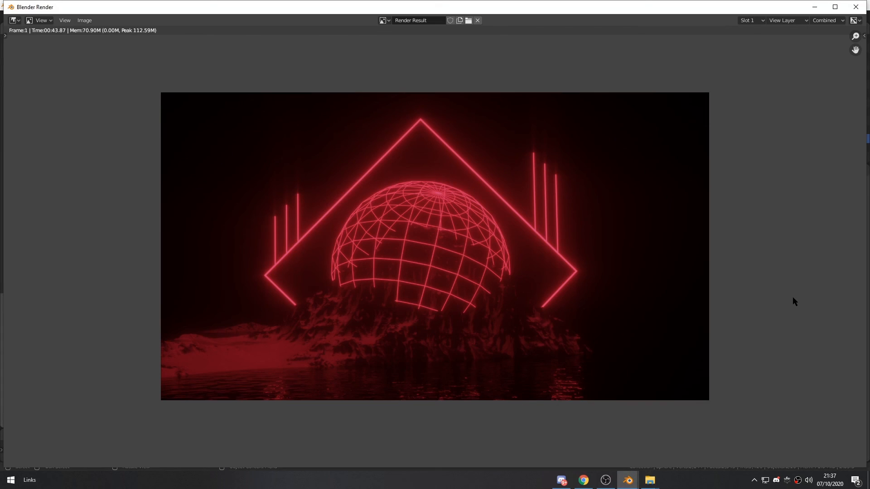